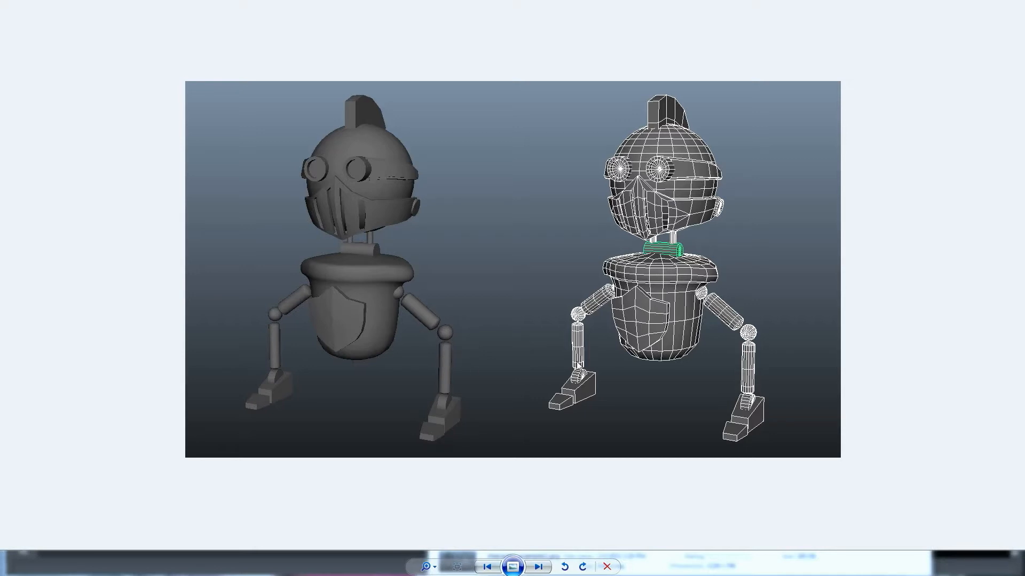
Step: Compare the robot knight concept sketch with the shaded and wireframe reference picture of its 3D model
key("alt+Tab")
scroll(517, 295, "up", 1)
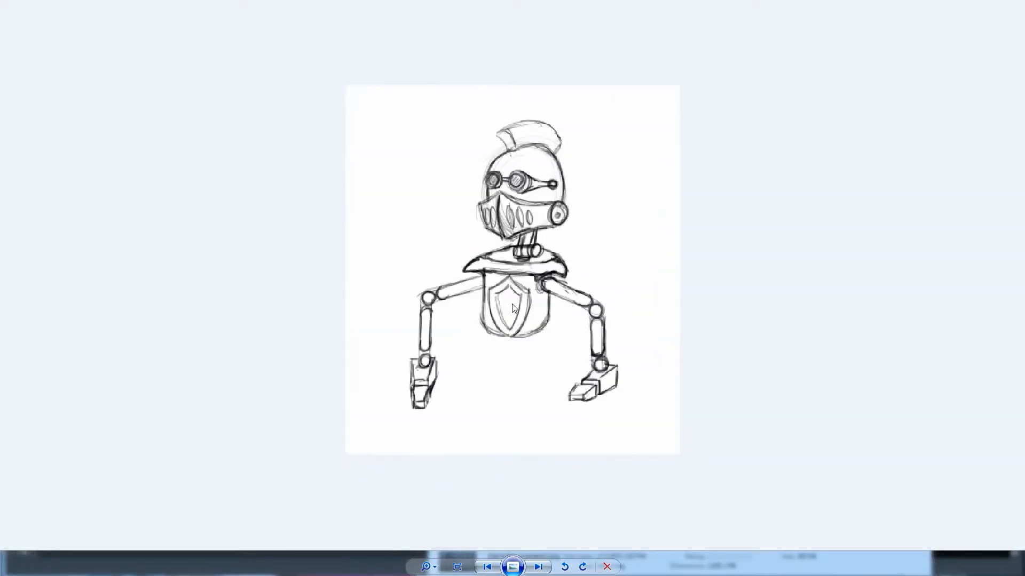
scroll(547, 356, "up", 1)
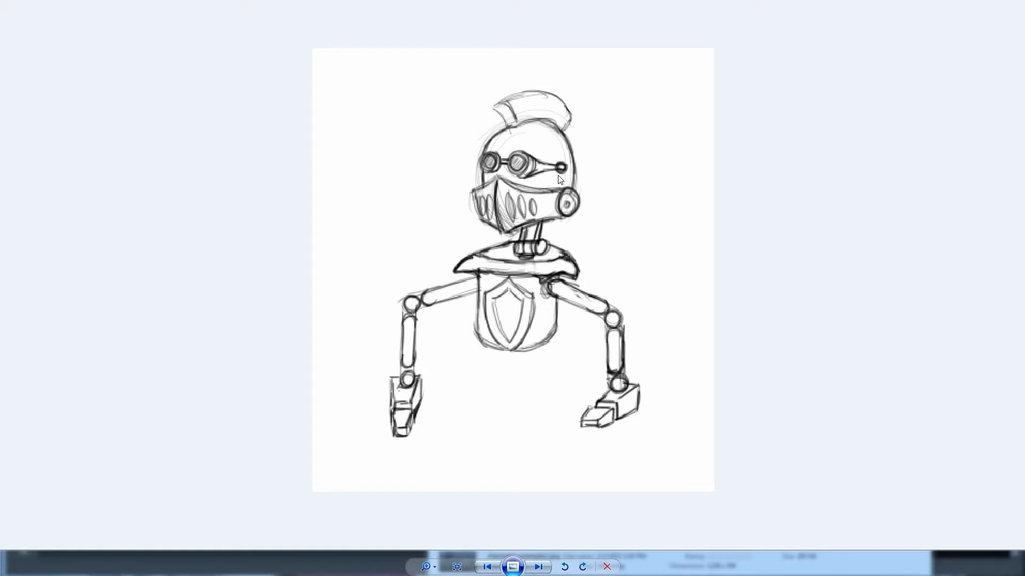
key("Right")
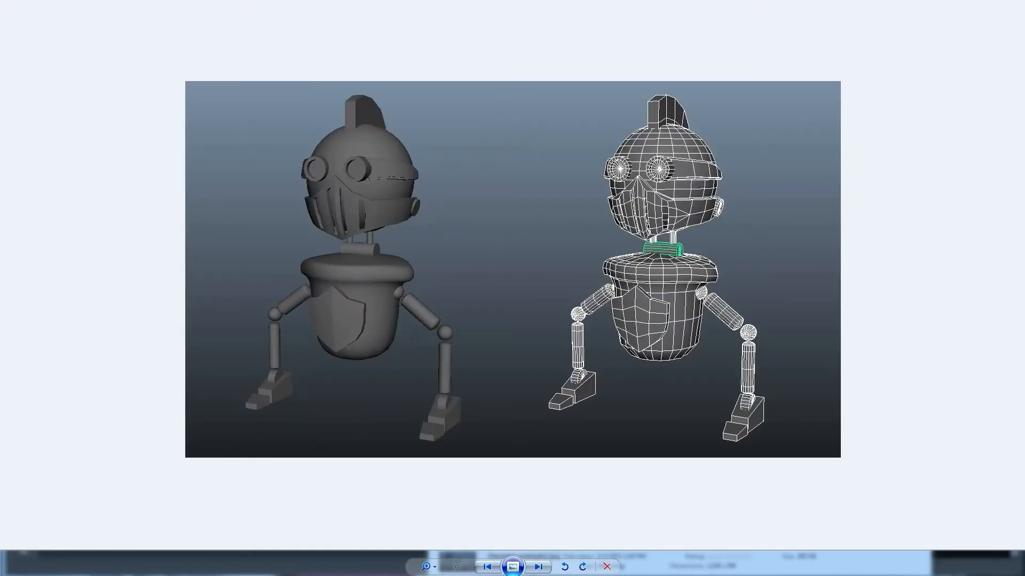
Step: Switch to Maya and show the Channel Box / Layer Editor in place of the Attribute Editor
left_click(240, 547)
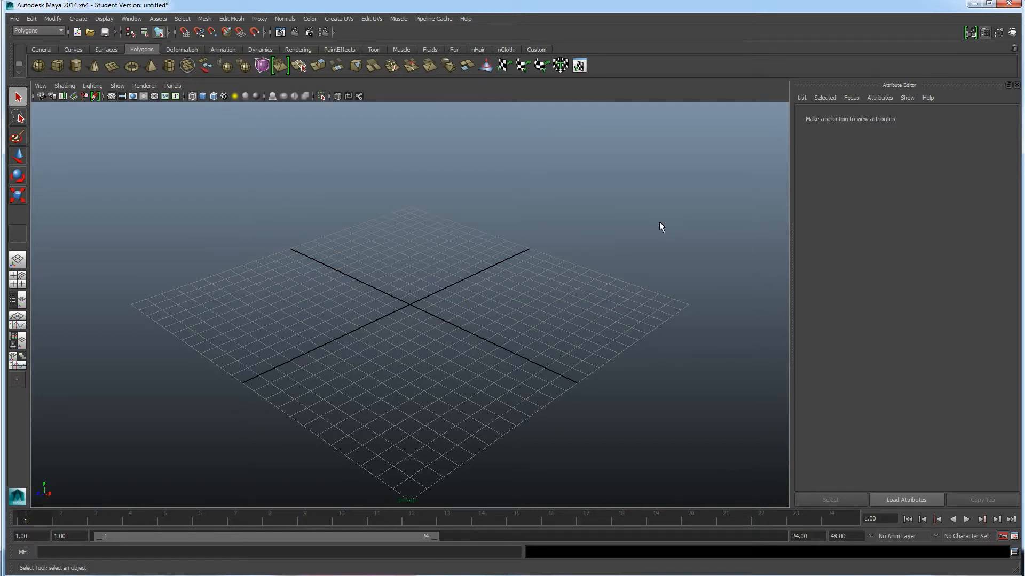
left_click(1010, 33)
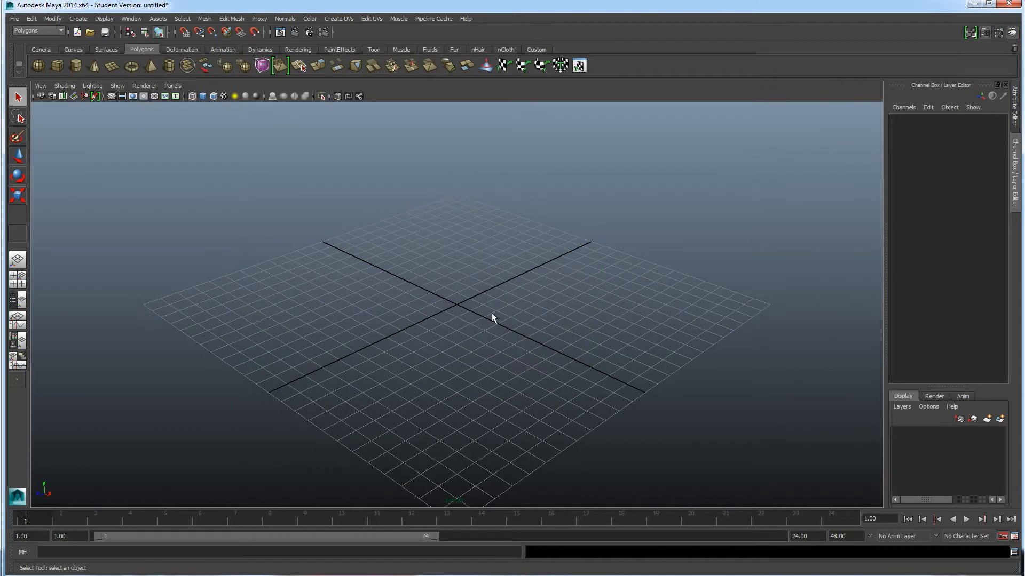
left_click(1013, 33)
left_click(1013, 33)
Step: Draw a polygon cube around the grid's origin, dragging out a square base and pulling up its height
left_click(57, 66)
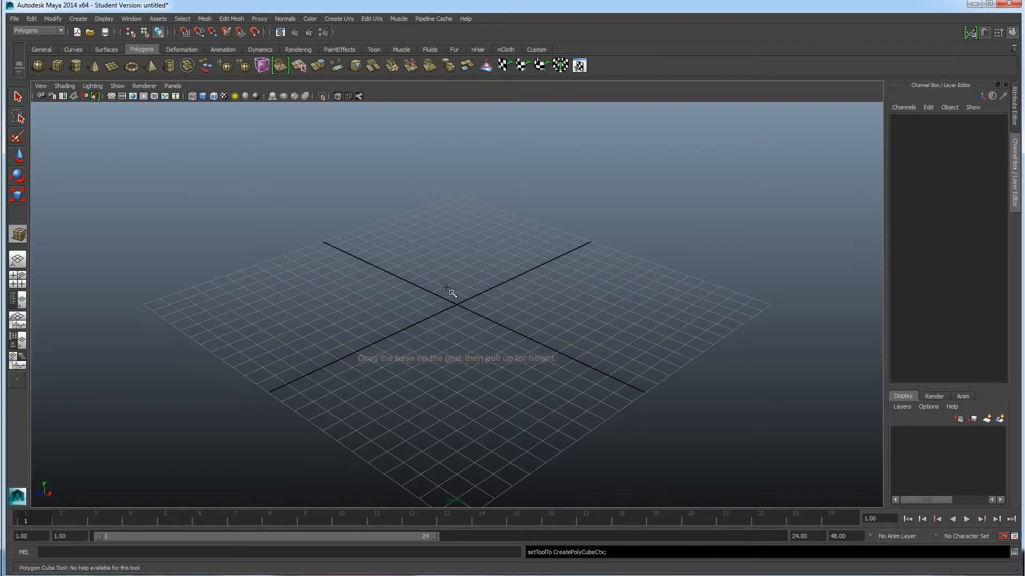
left_click_drag(363, 306, 572, 300)
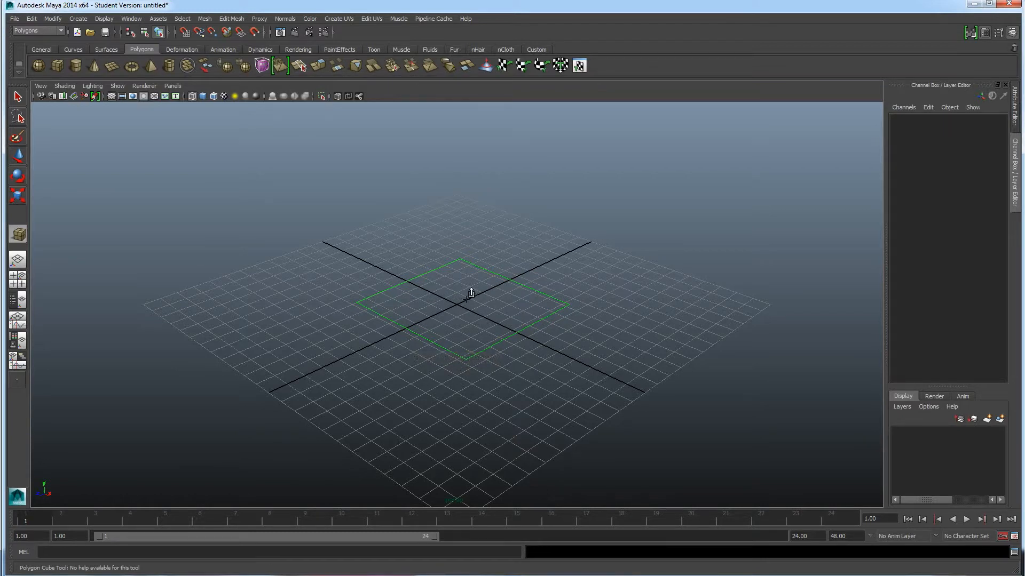
left_click_drag(469, 297, 462, 210)
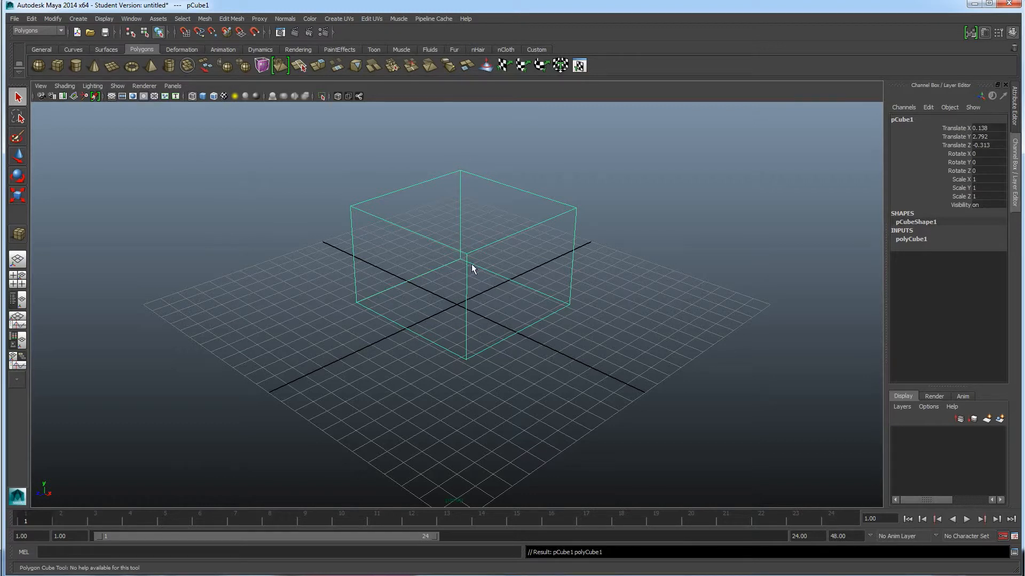
Step: Try the shaded, wireframe-on-shaded and plain wireframe displays on the cube, and leave the view smooth shaded
left_click(202, 97)
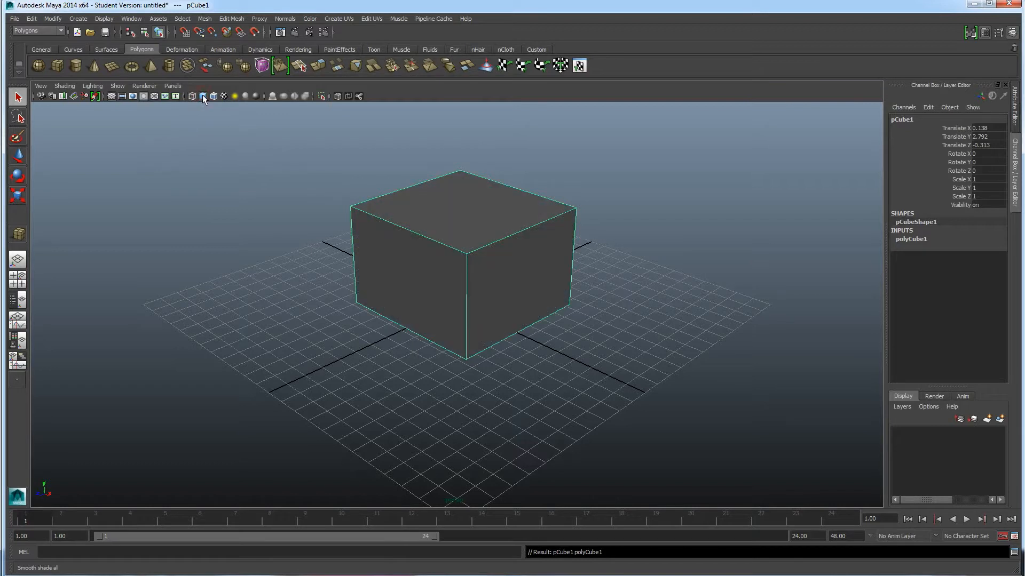
left_click(214, 97)
left_click(294, 245)
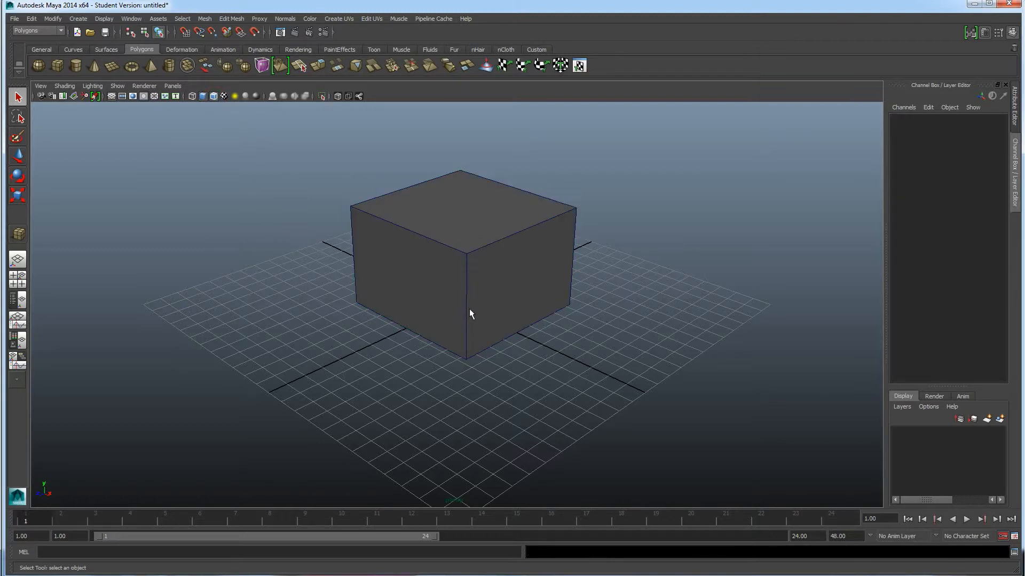
left_click(212, 98)
left_click(193, 96)
left_click(201, 97)
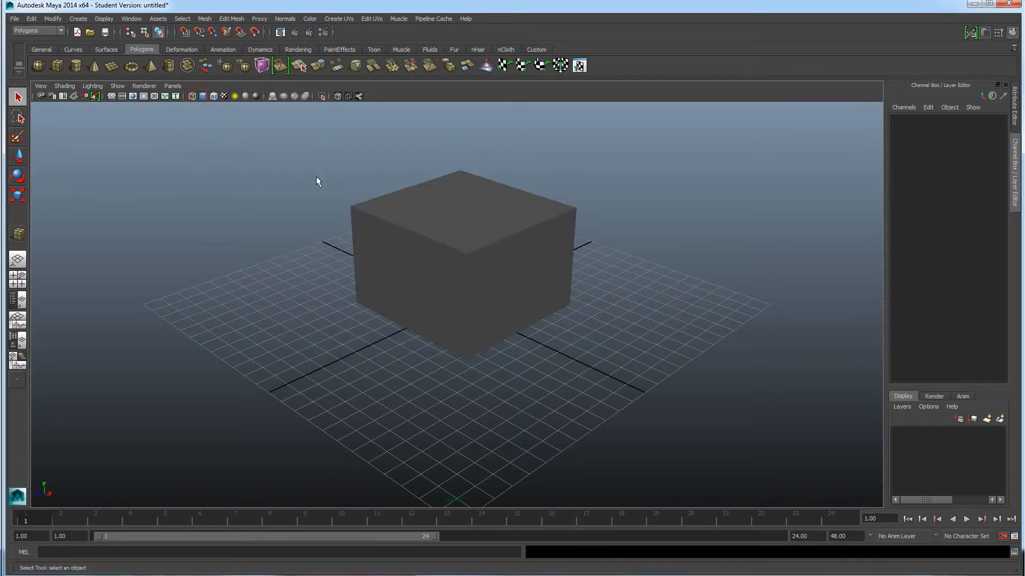
Step: Select the cube and examine it from different angles and distances by orbiting, panning and zooming
left_click(465, 238)
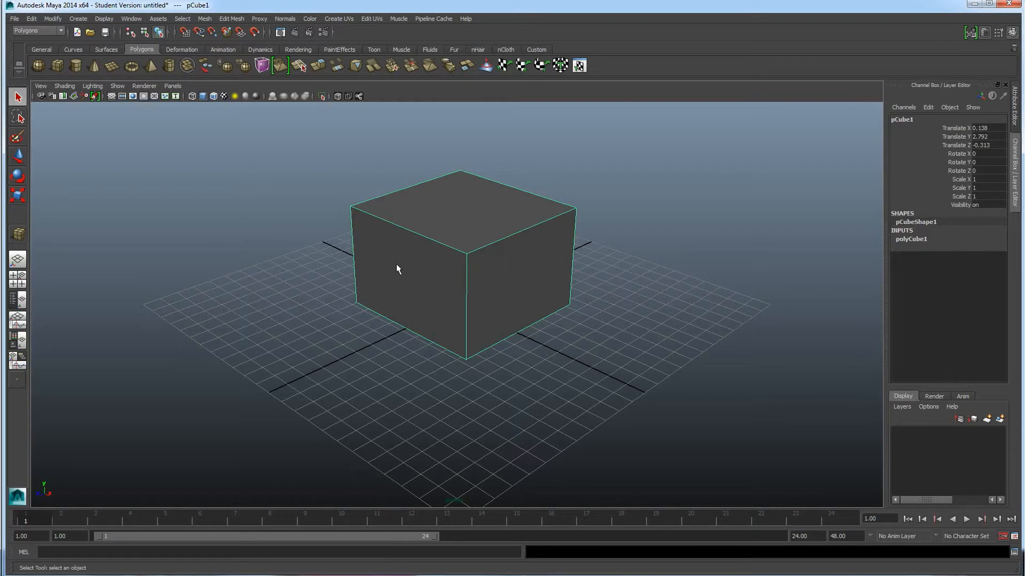
mouse_move(332, 249)
left_mouse_down("alt")
mouse_move(455, 257)
mouse_move(418, 236)
mouse_move(296, 241)
mouse_move(270, 232)
mouse_move(297, 309)
mouse_move(384, 297)
mouse_move(466, 231)
mouse_move(384, 229)
mouse_move(331, 245)
mouse_move(331, 257)
left_mouse_up("alt")
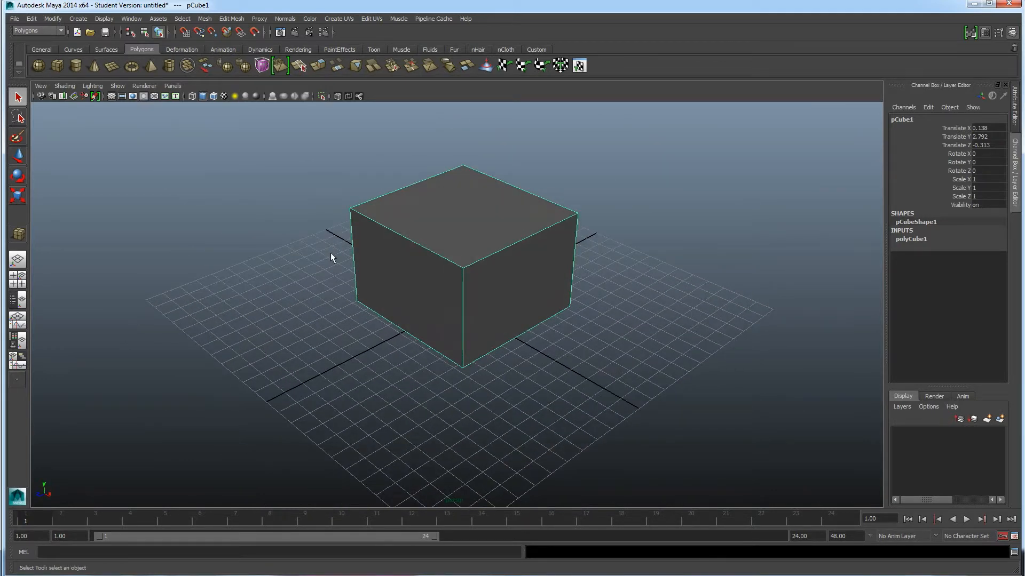
scroll(354, 274, "down", 3)
scroll(354, 274, "up", 5)
scroll(353, 274, "down", 5)
scroll(354, 274, "up", 5)
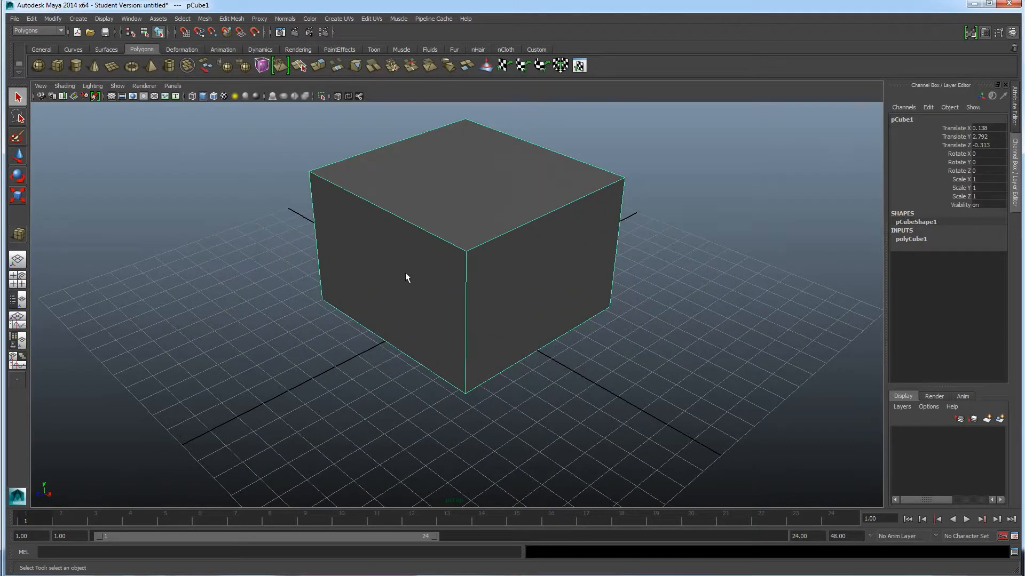
scroll(398, 273, "up", 6)
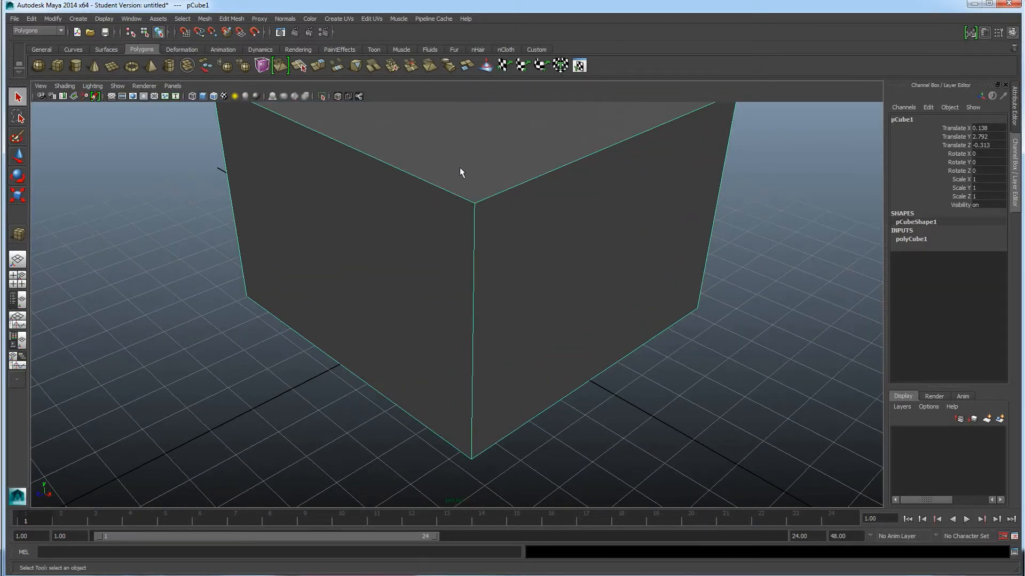
middle_click_drag(449, 151, 444, 286, "alt")
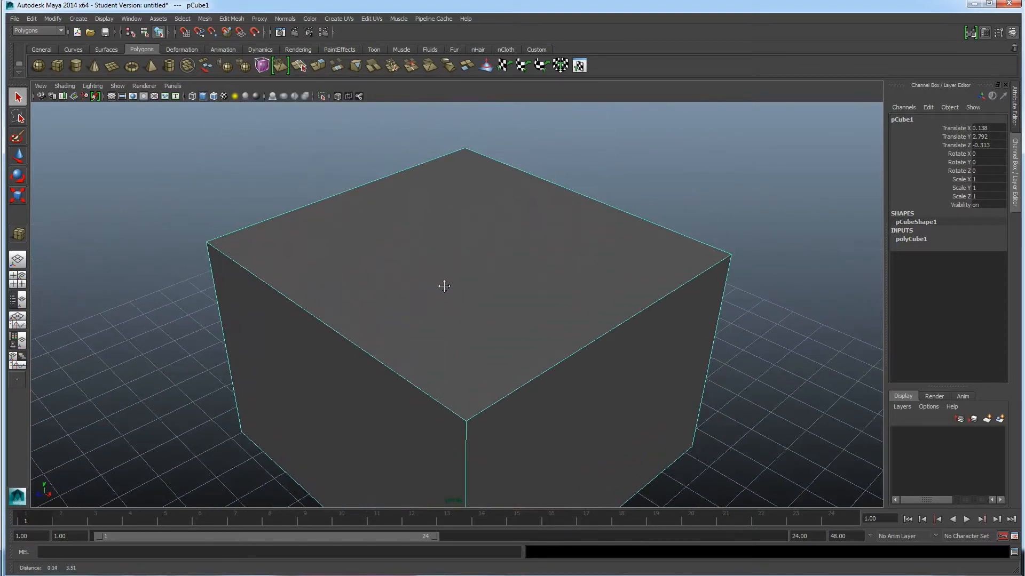
middle_click_drag(446, 339, 459, 268, "alt")
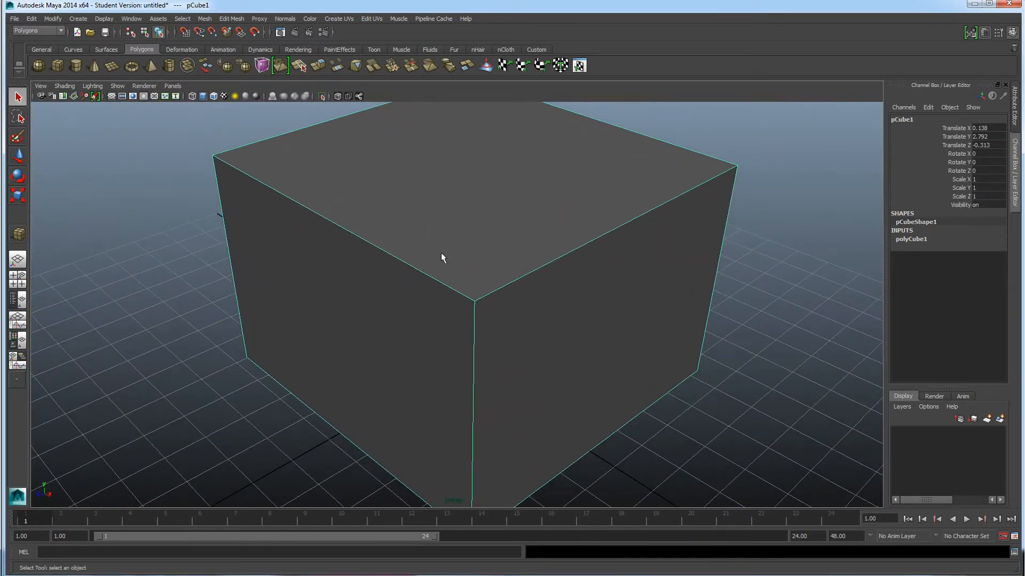
mouse_move(442, 253)
left_mouse_down("alt")
mouse_move(476, 274)
mouse_move(593, 254)
mouse_move(526, 263)
mouse_move(404, 244)
mouse_move(444, 270)
mouse_move(482, 264)
mouse_move(494, 304)
mouse_move(447, 248)
mouse_move(402, 238)
mouse_move(442, 245)
left_mouse_up("alt")
middle_click_drag(497, 231, 484, 260, "alt")
scroll(473, 261, "up", 2)
right_click_drag(474, 263, 473, 220, "alt")
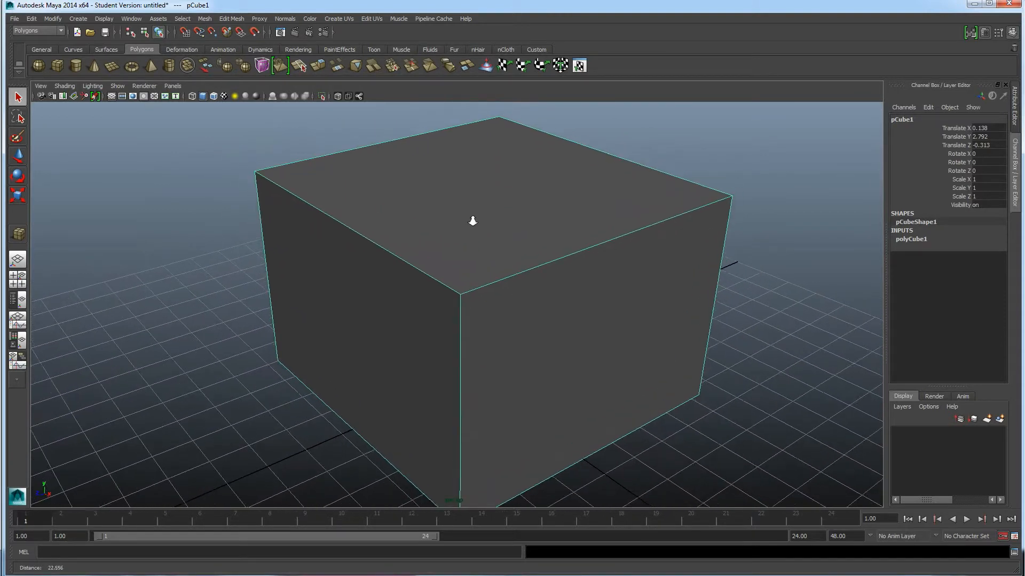
right_click_drag(464, 234, 441, 291, "alt")
left_click_drag(442, 290, 410, 212, "alt")
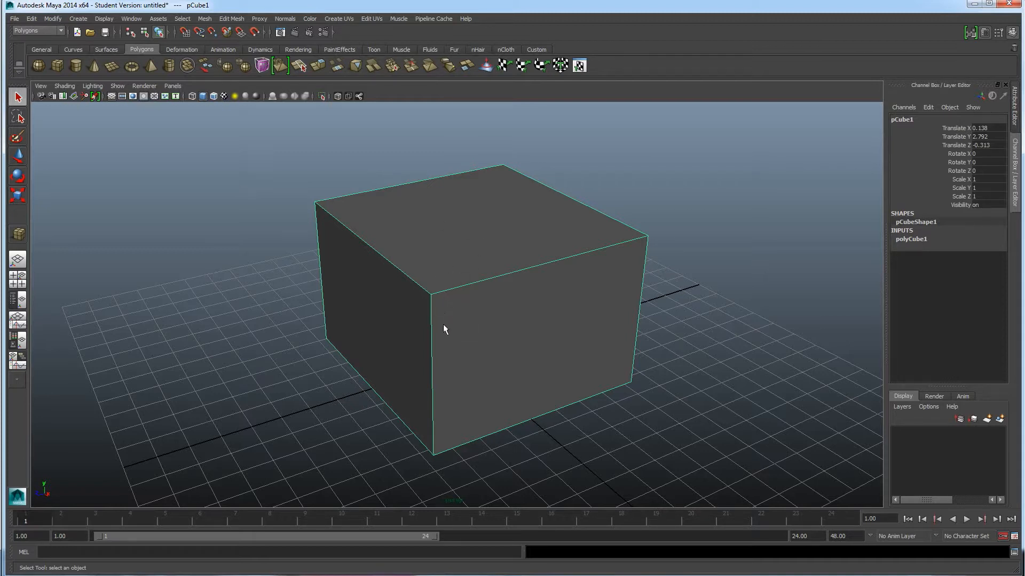
Step: Delete the practice polygon cube from the scene and check the robot reference picture again
left_click(202, 279)
left_click(486, 281)
key("Delete")
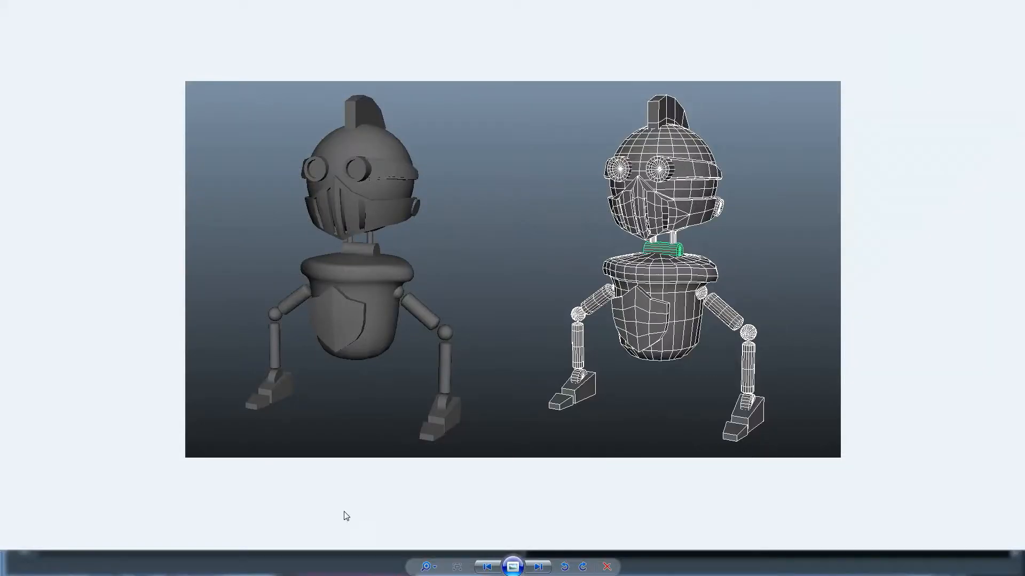
key("Right")
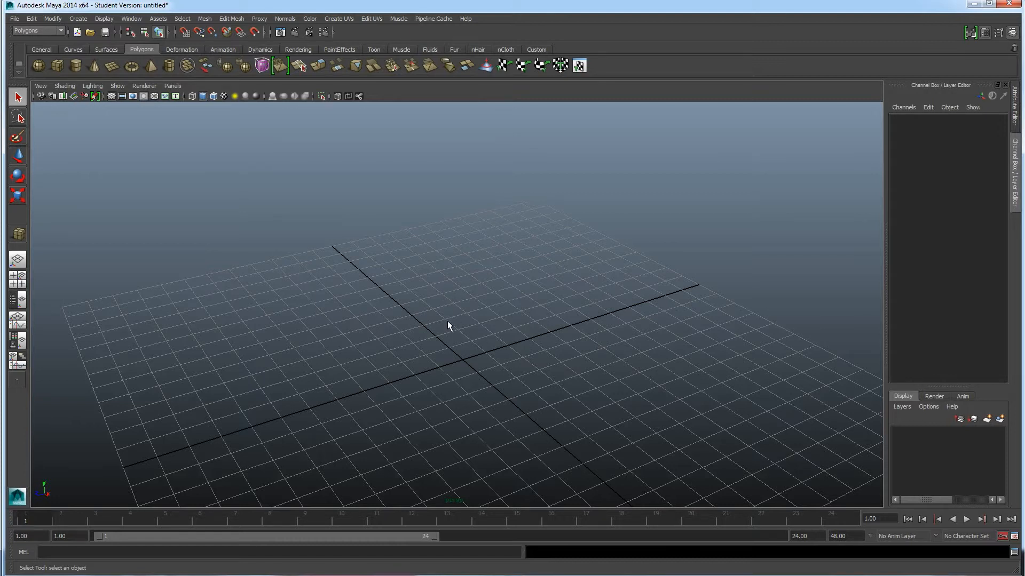
Step: Examine the four-view layout along with the maximized top and perspective views and the hotbox
left_click_drag(489, 298, 441, 286, "alt")
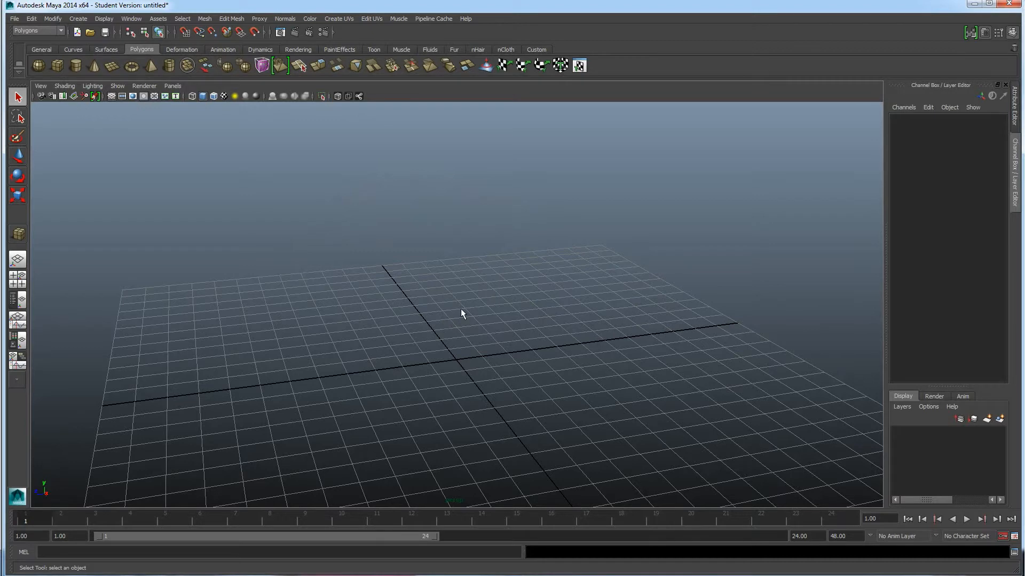
key("space")
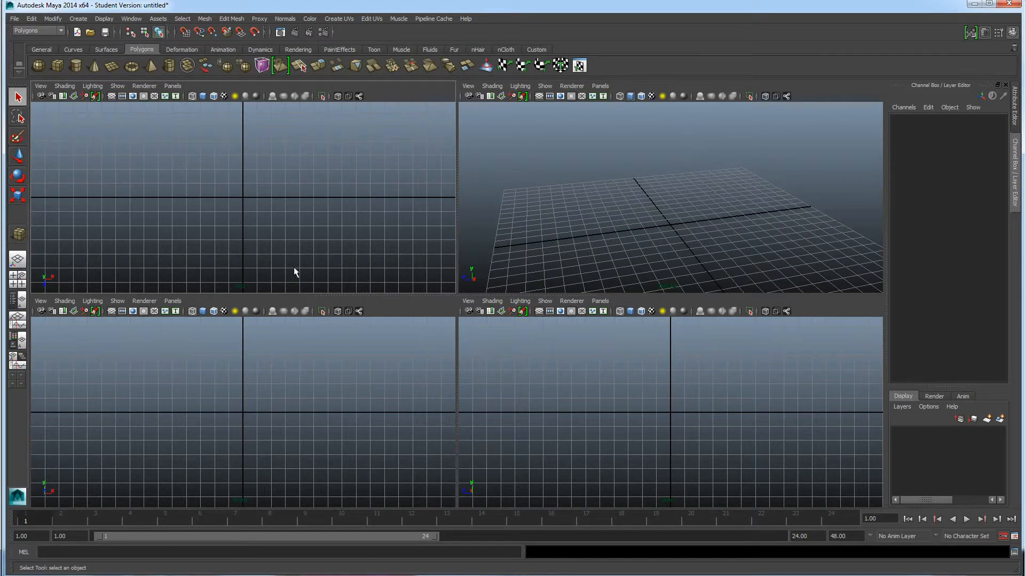
key("space")
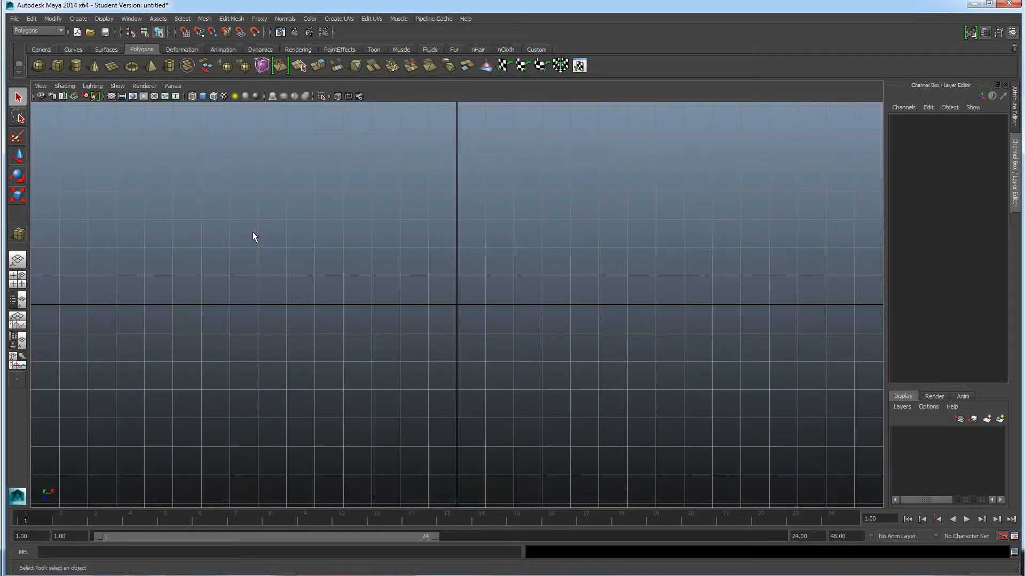
key("space")
key("space")
key("space")
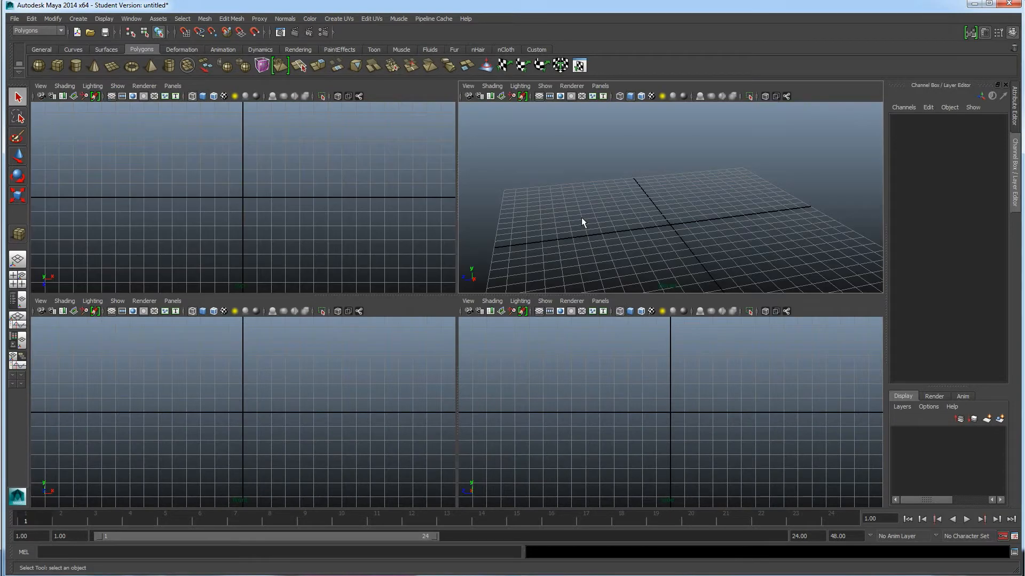
key("space")
key("space")
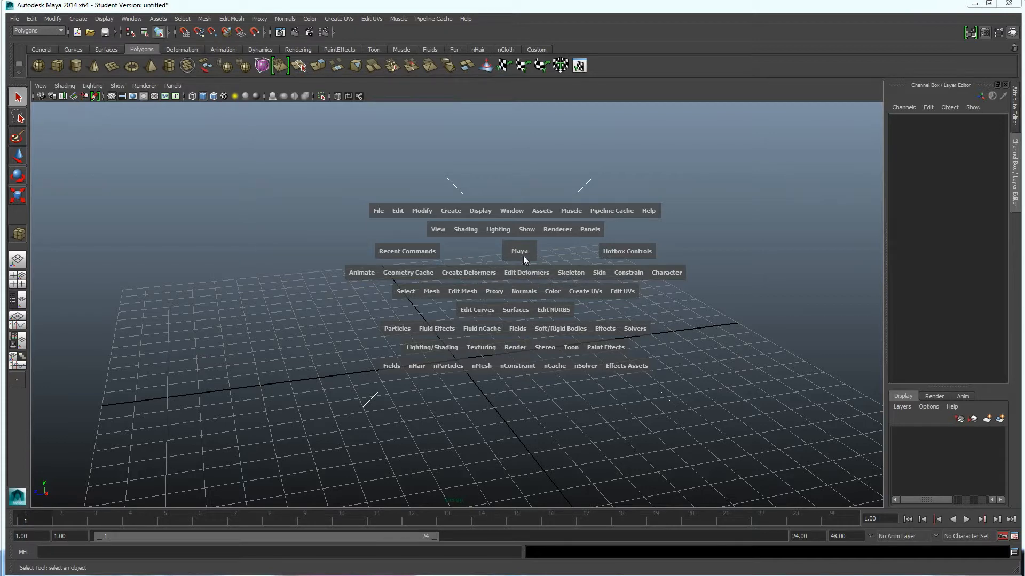
key("space")
key("space")
Step: Maximize the front view and start importing an image as its image plane
key("space")
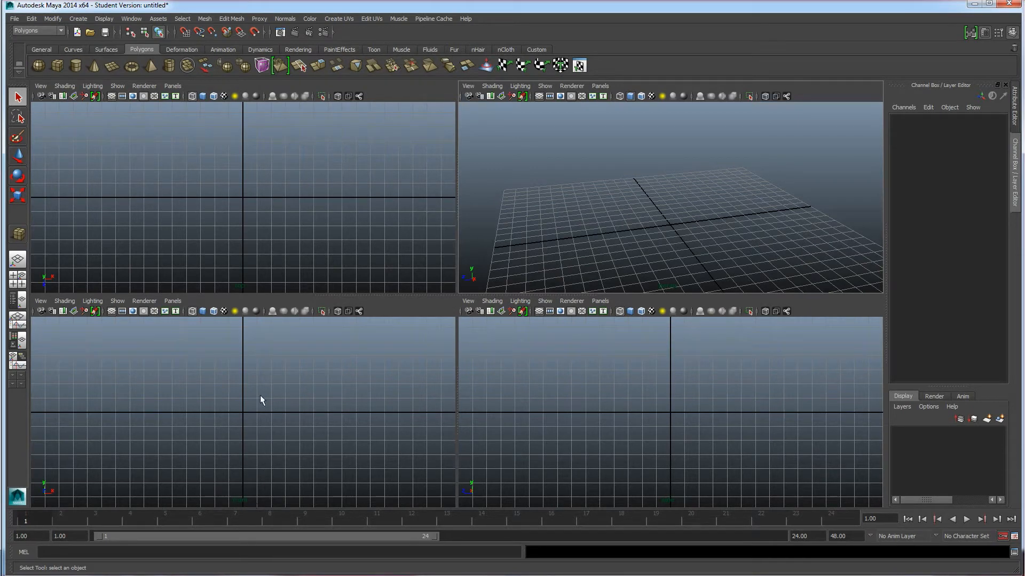
key("space")
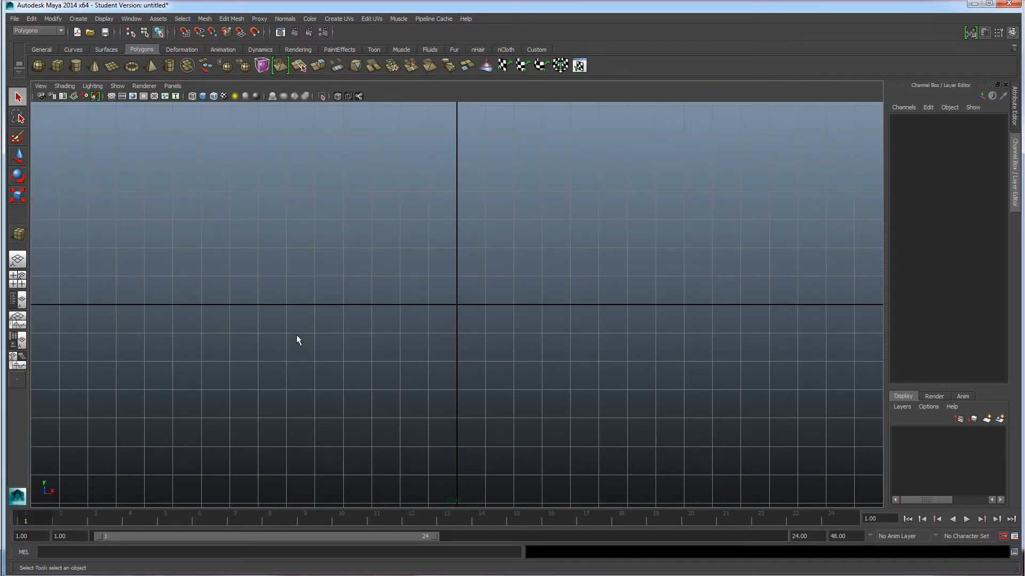
left_click(41, 86)
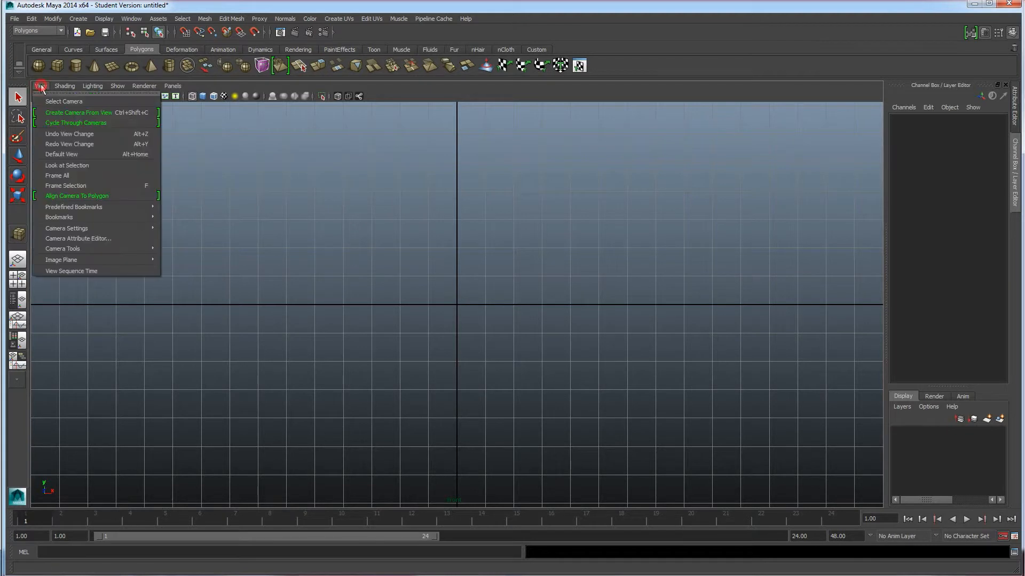
mouse_move(68, 260)
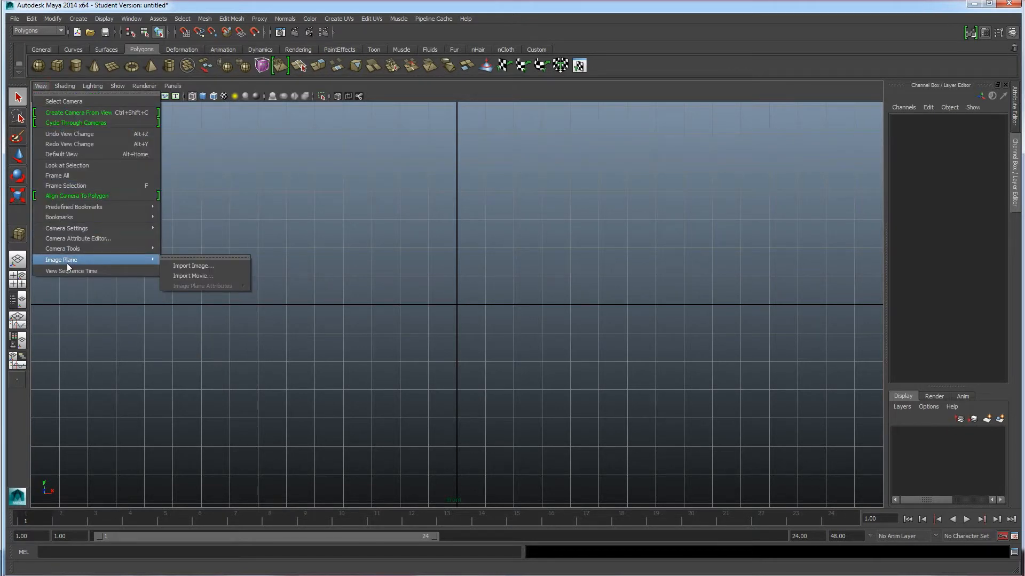
left_click(194, 266)
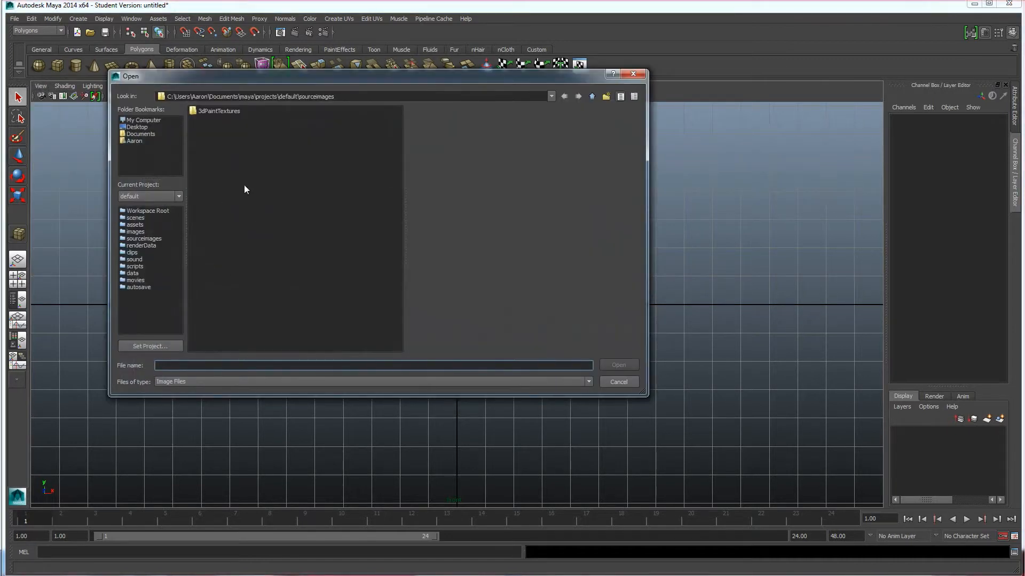
Step: Load character example.tif from E:\AACC\ART 258 3D Character Development as the front view's image plane
left_click(142, 121)
left_click(205, 128)
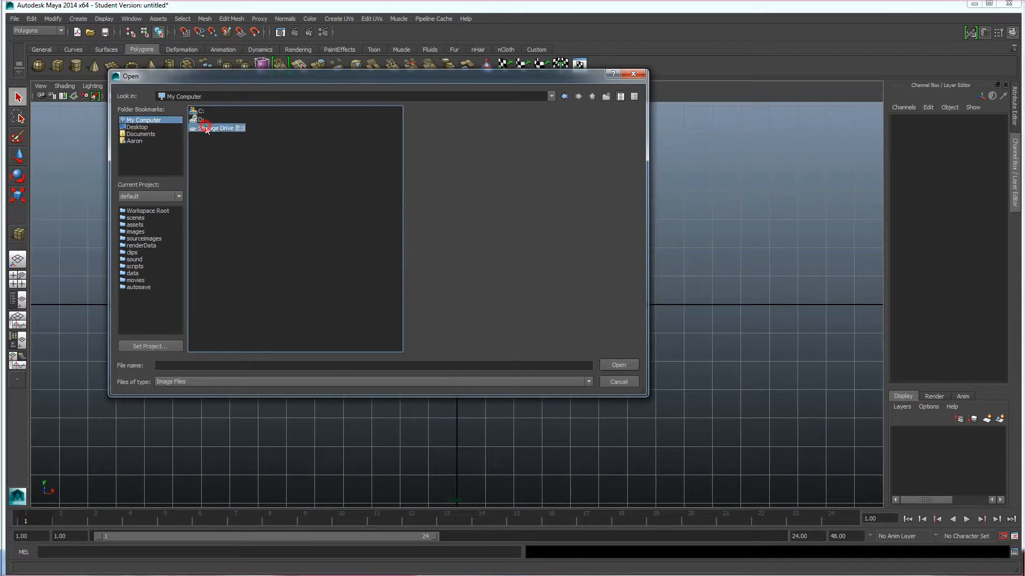
double_click(205, 128)
double_click(208, 120)
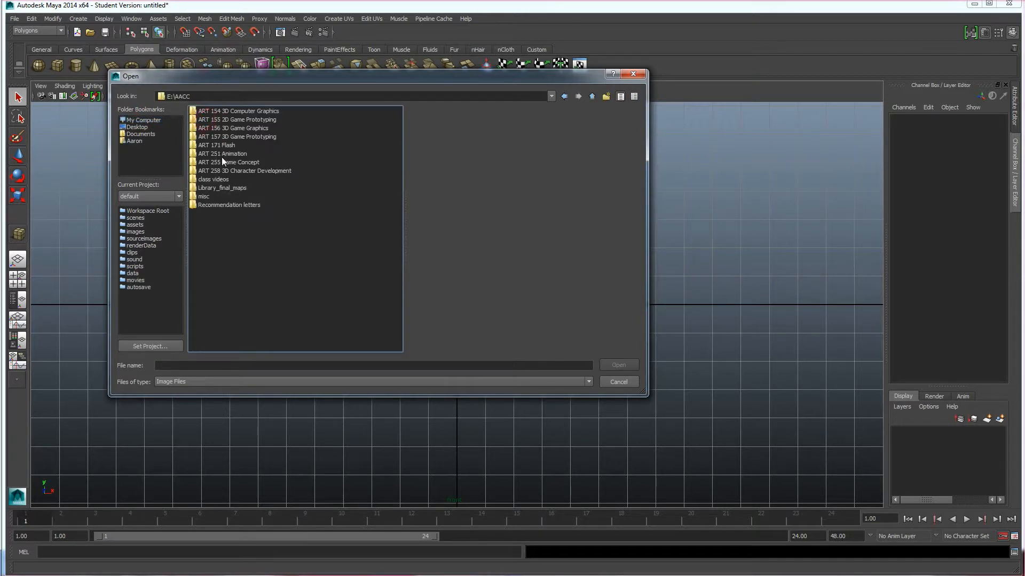
double_click(229, 171)
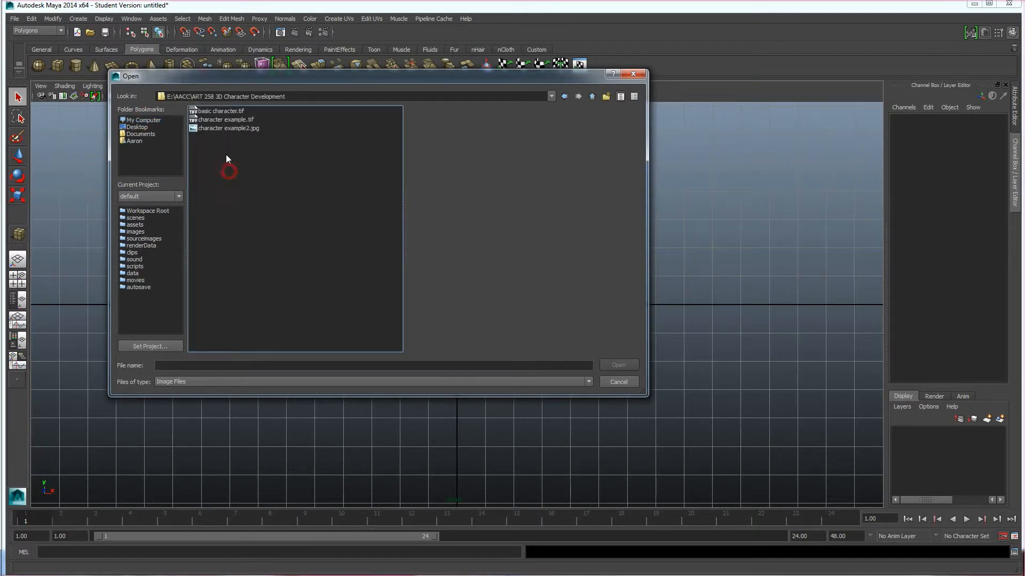
left_click(218, 128)
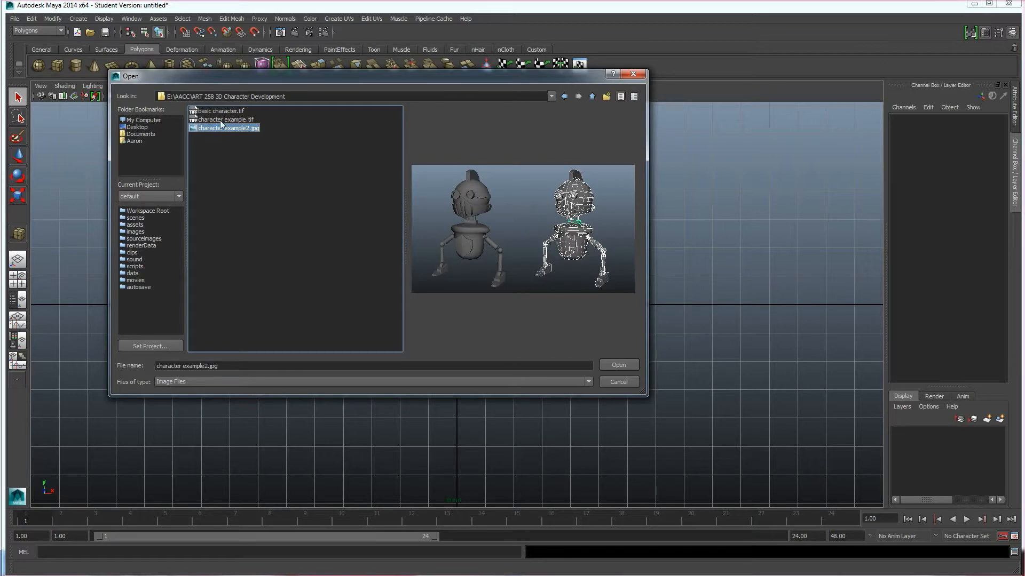
left_click(226, 120)
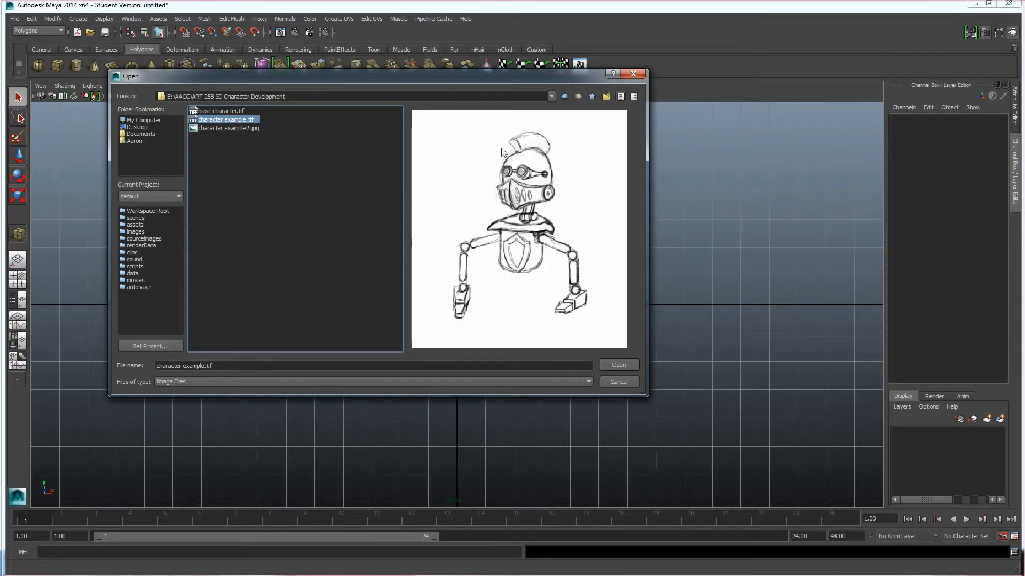
left_click(617, 366)
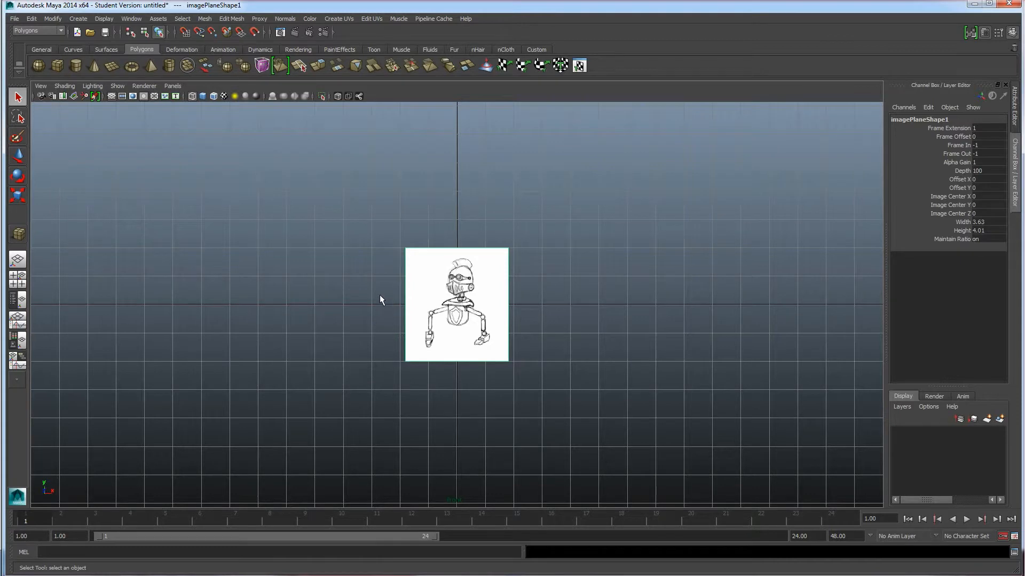
Step: Scale the image plane up uniformly by a factor of about 1.98 in the four-view layout
key("space")
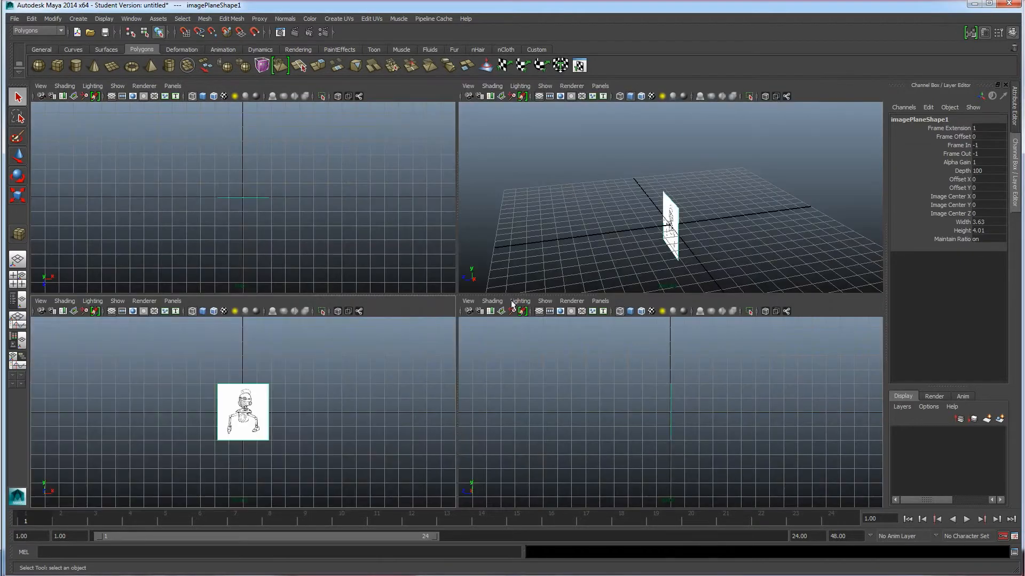
mouse_move(595, 240)
left_mouse_down("alt")
mouse_move(611, 229)
mouse_move(789, 224)
mouse_move(705, 241)
mouse_move(550, 210)
mouse_move(636, 252)
mouse_move(664, 244)
mouse_move(623, 192)
mouse_move(647, 210)
mouse_move(679, 170)
mouse_move(612, 203)
left_mouse_up("alt")
scroll(665, 244, "up", 8)
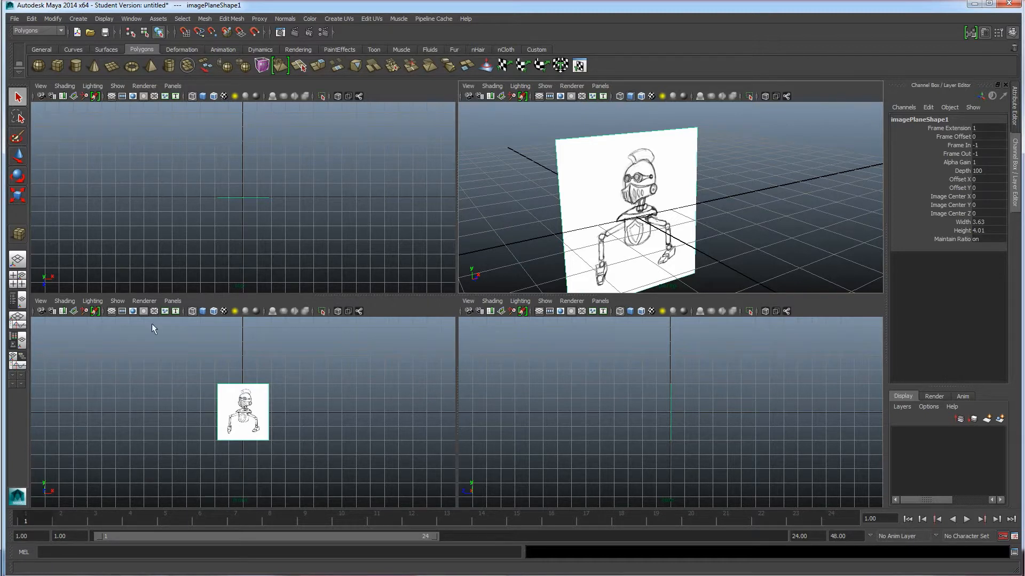
left_click(18, 196)
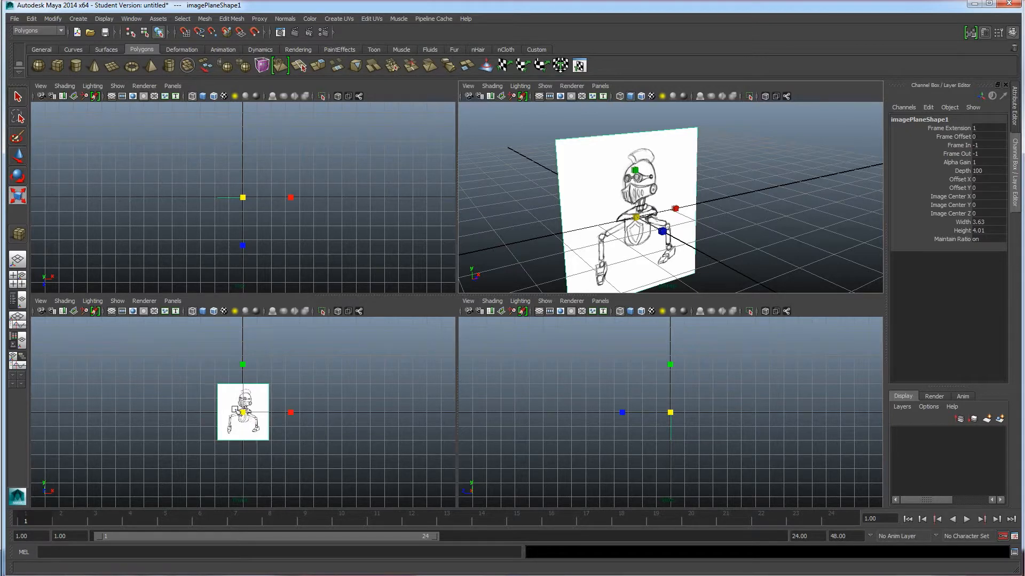
left_click_drag(242, 413, 280, 412)
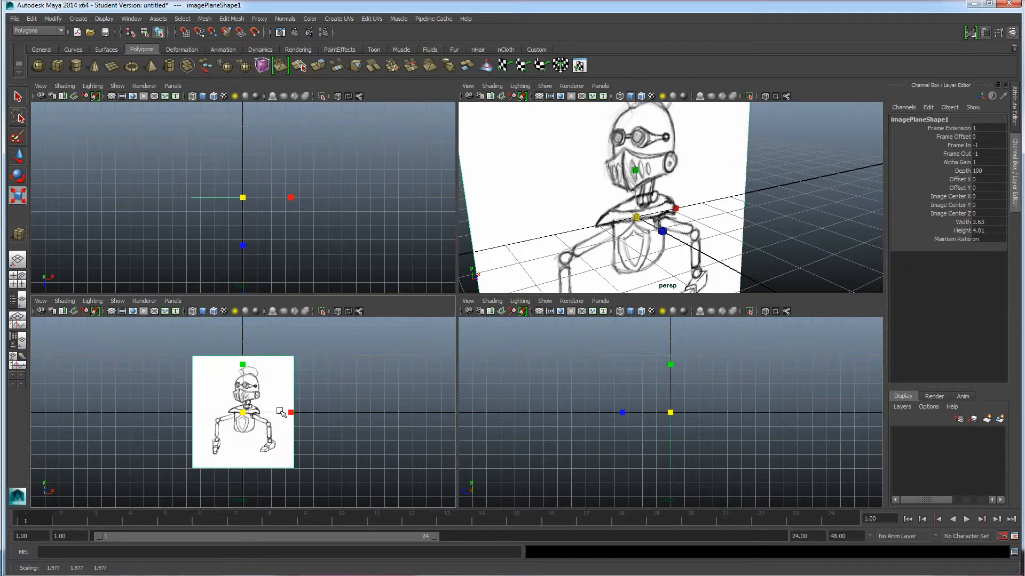
scroll(664, 234, "up", 5)
scroll(664, 233, "down", 5)
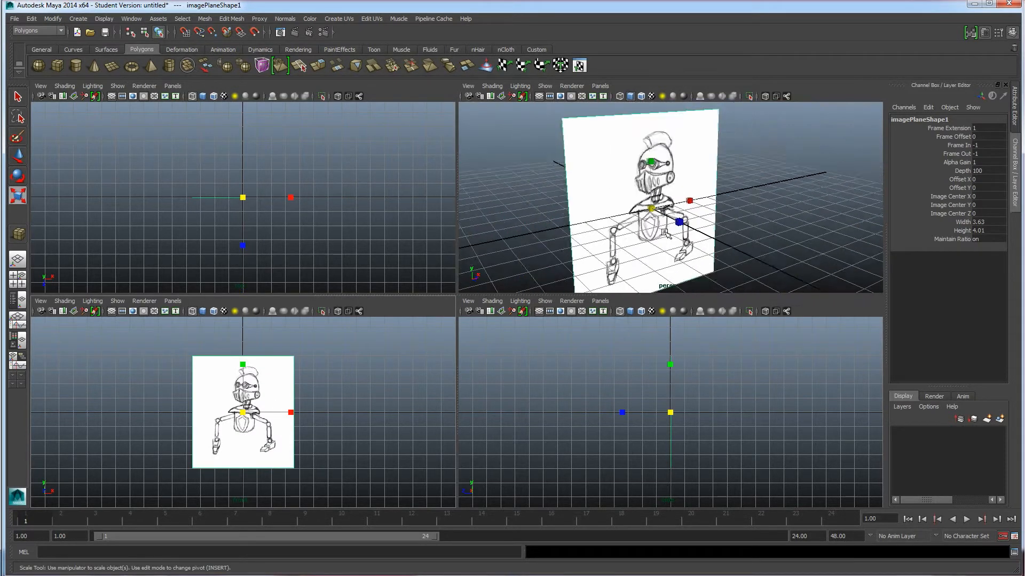
scroll(664, 234, "up", 2)
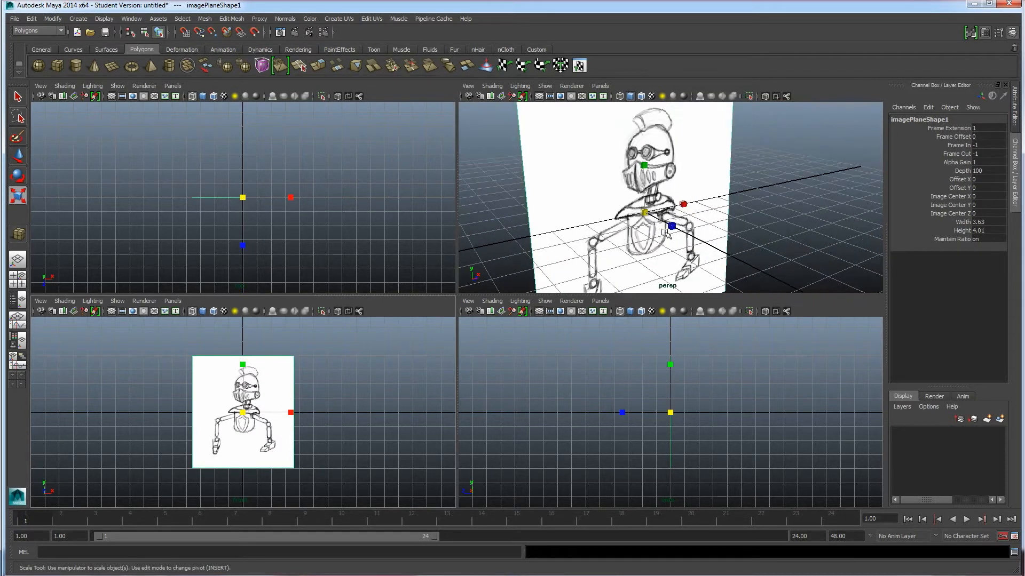
Step: Try moving the image plane along X and then along Y in the front view, undoing each move
left_click(18, 154)
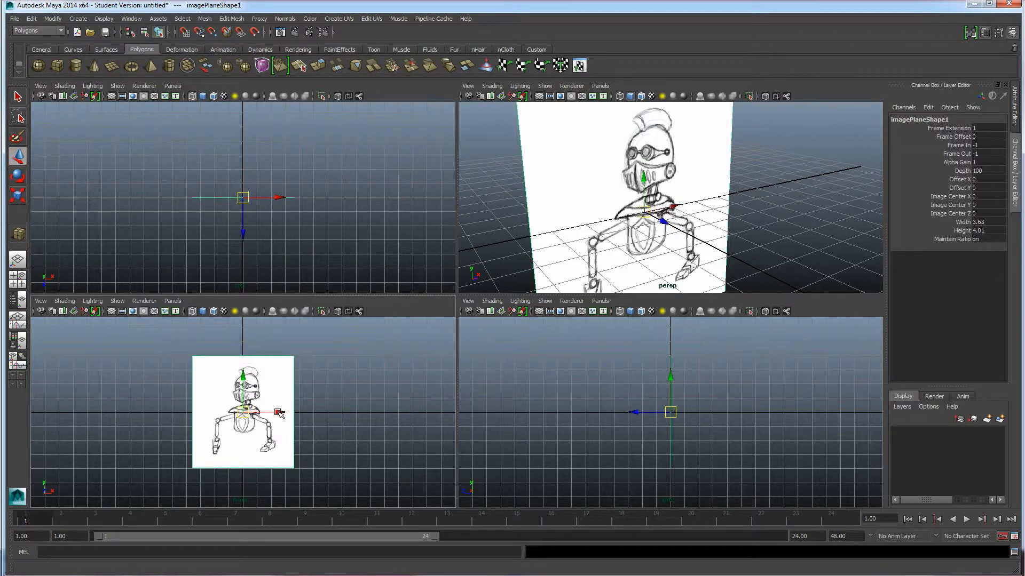
left_click_drag(277, 411, 353, 411)
key("ctrl+z")
left_click_drag(243, 376, 243, 328)
key("ctrl+z")
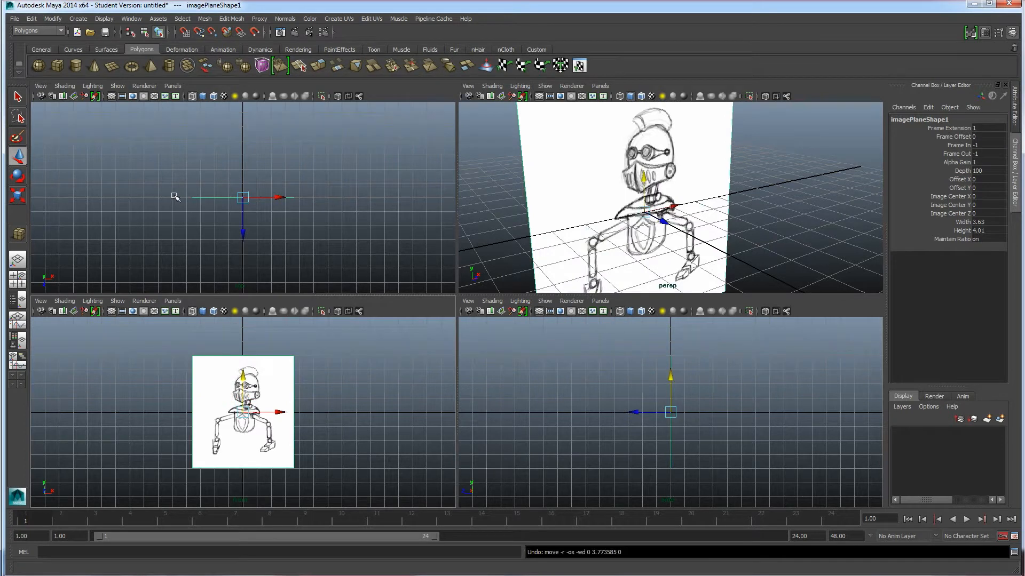
Step: Try rotating the image plane about Z in the front view and undo the rotation
left_click(19, 178)
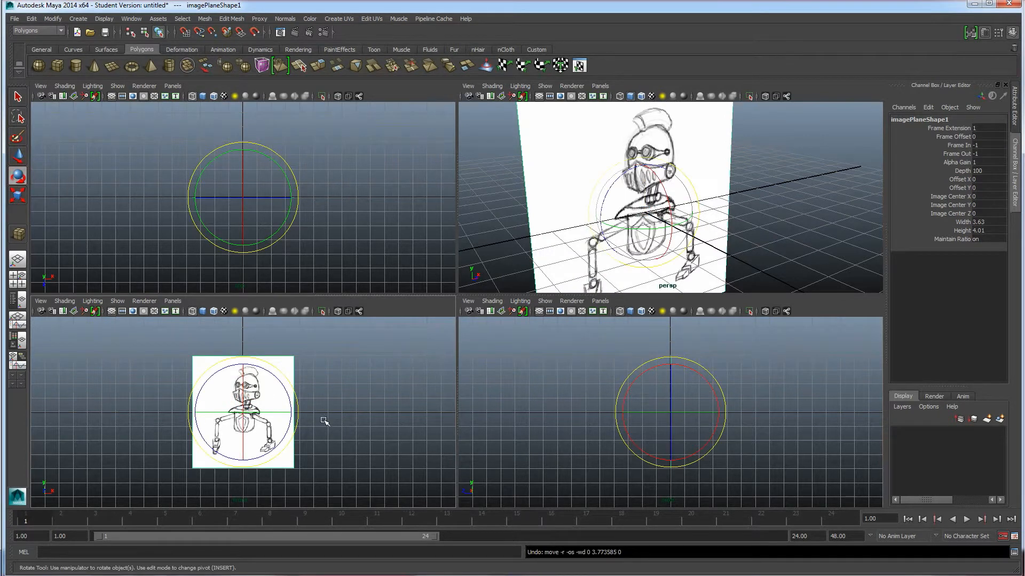
left_click_drag(291, 404, 289, 435)
key("ctrl+z")
key("ctrl+z")
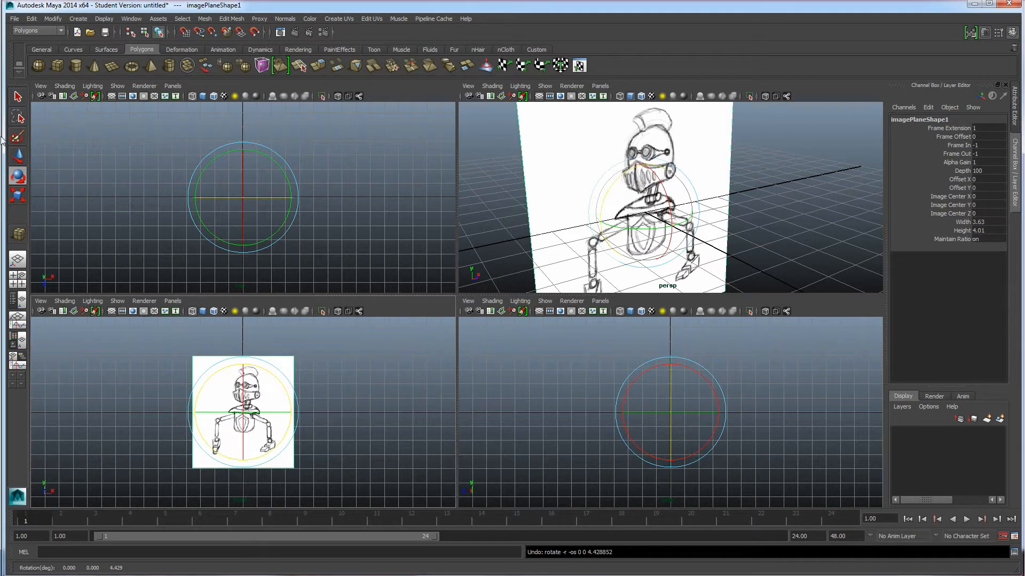
Step: Maximize the perspective view, examine the image plane from several angles and undo the accidental move
left_click(18, 155)
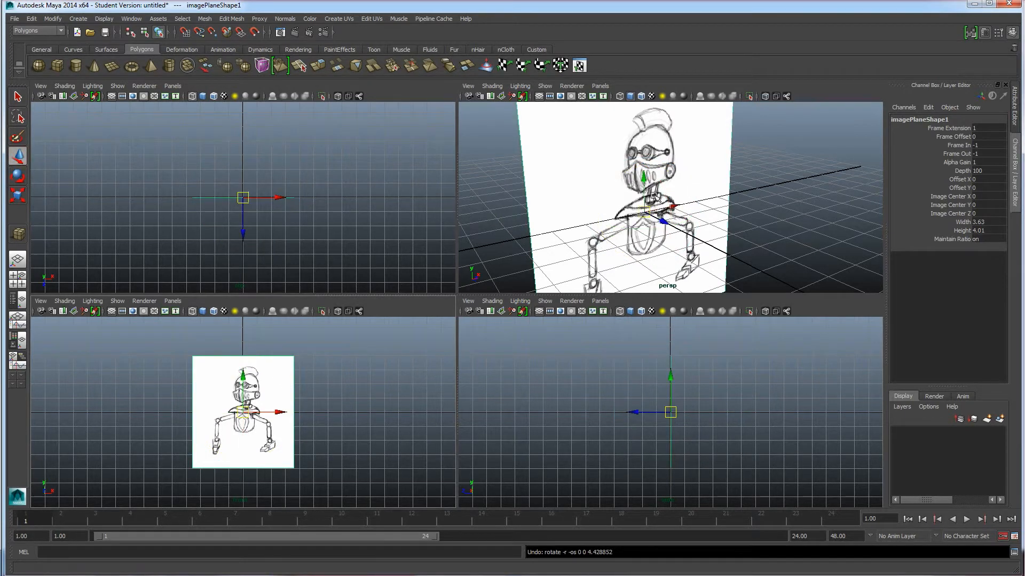
key("space")
left_click_drag(444, 332, 510, 337, "alt")
right_click_drag(510, 338, 467, 333, "alt")
scroll(467, 332, "down", 2)
left_click_drag(492, 333, 463, 336, "alt")
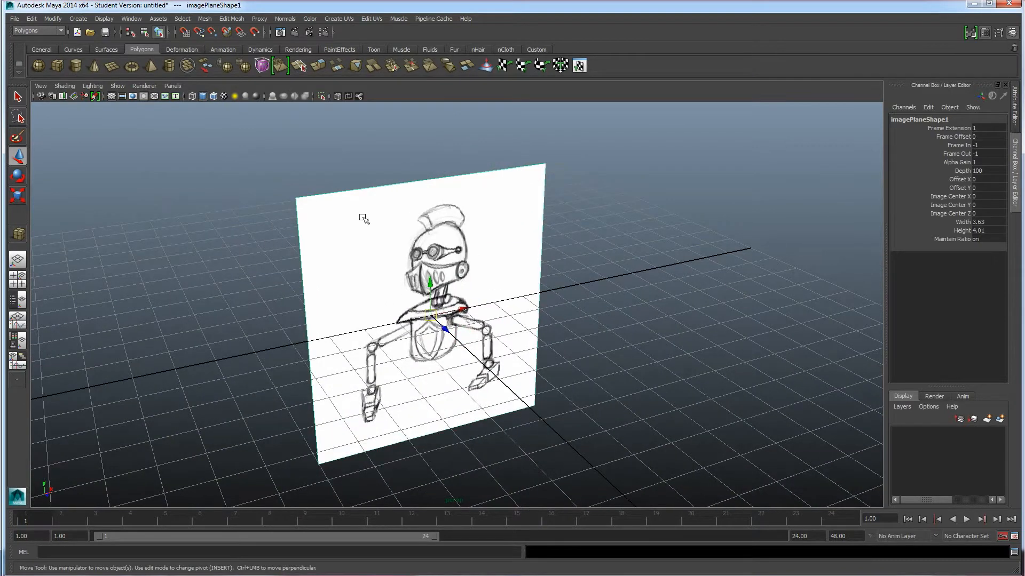
left_click_drag(448, 308, 456, 264, "alt")
key("ctrl+z")
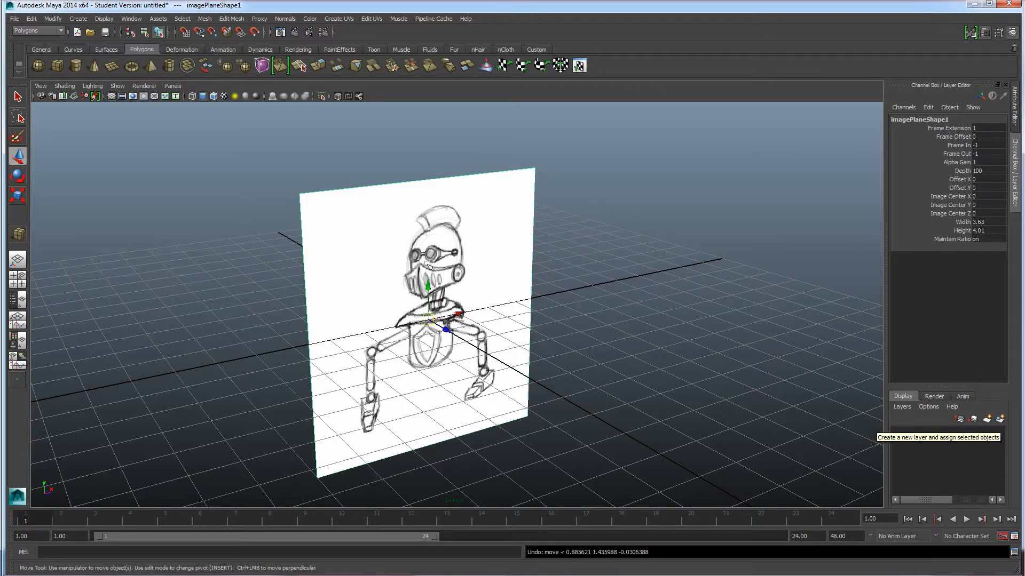
Step: Reselect the image plane and create a new display layer containing it
left_click(571, 186)
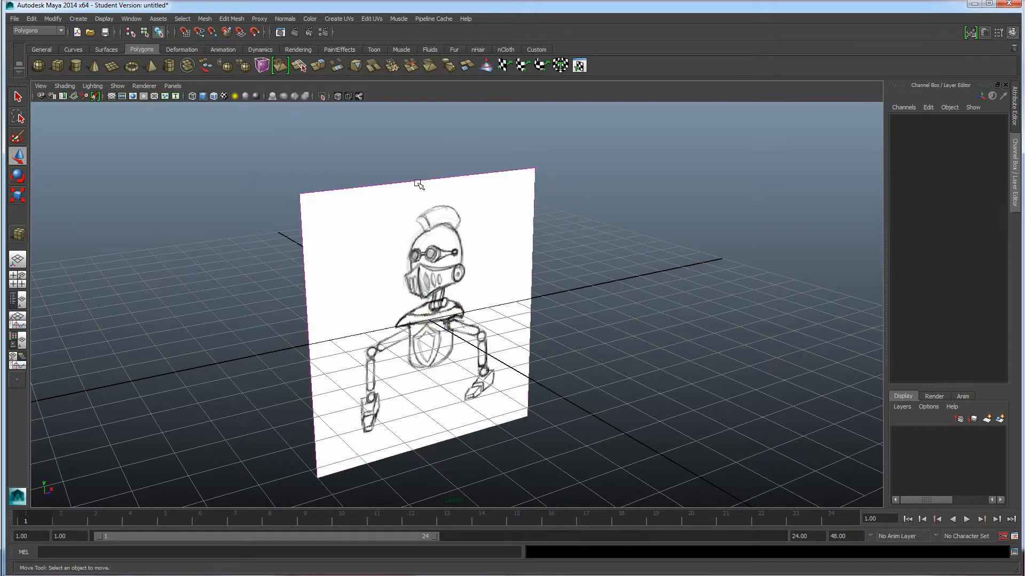
left_click(459, 176)
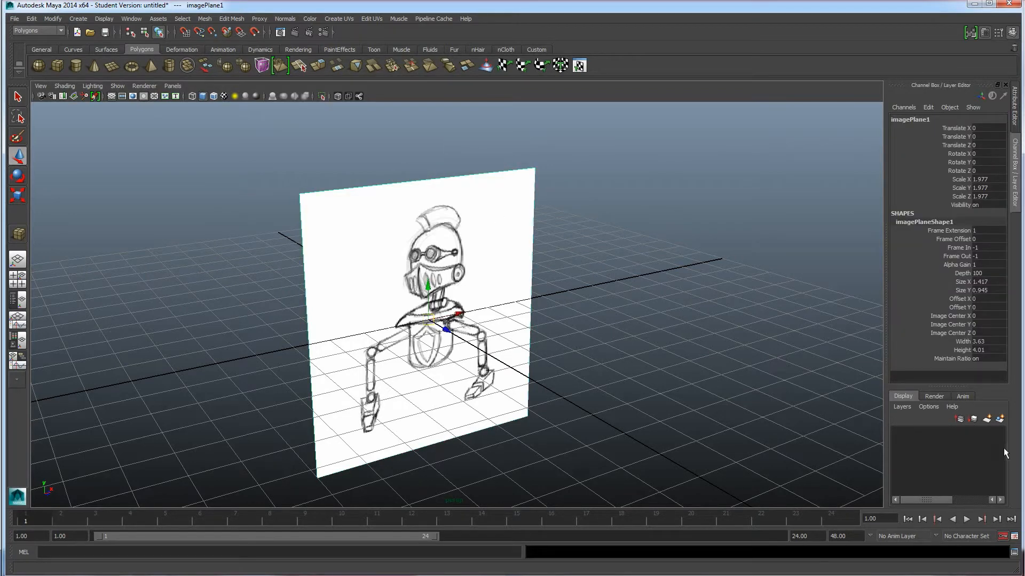
left_click(1000, 420)
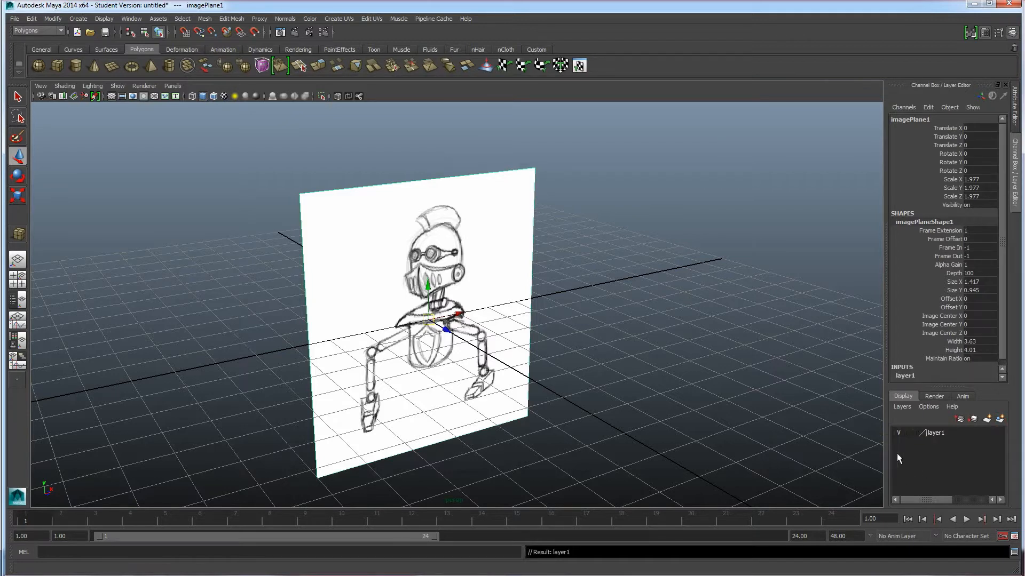
Step: Hide and reshow the image plane's display layer, and set the layer to Reference (R)
left_click(899, 434)
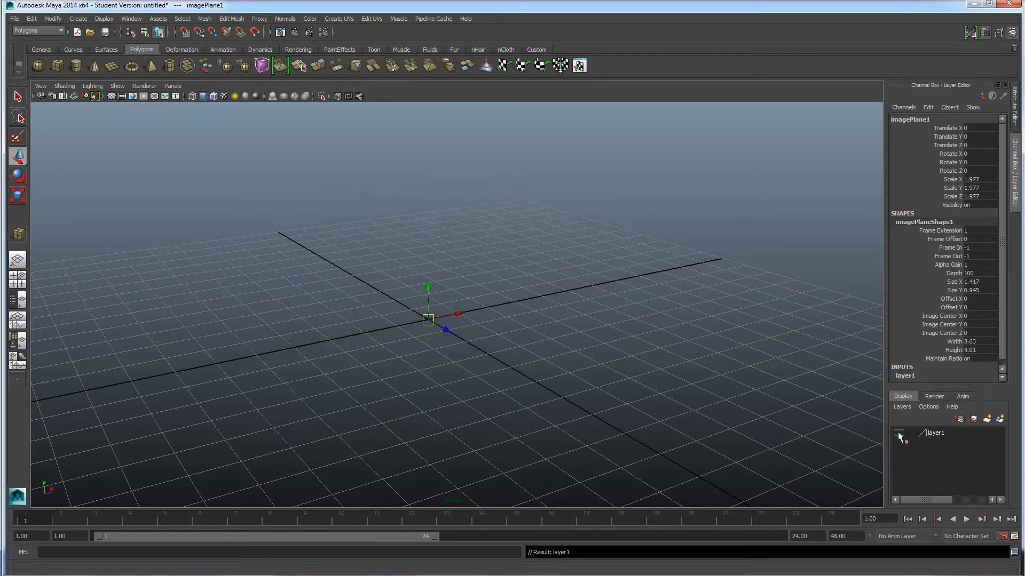
left_click(898, 432)
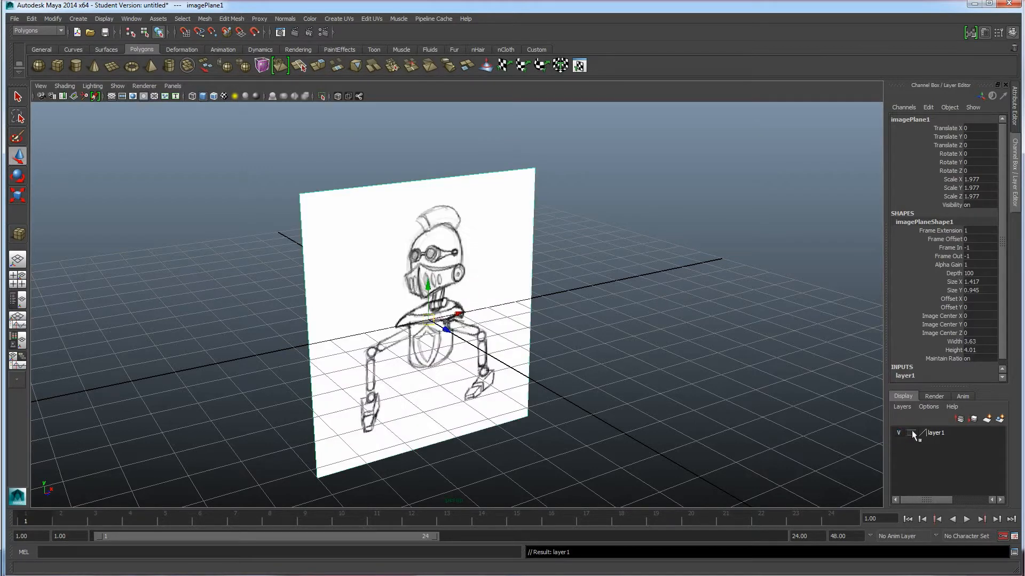
left_click(911, 433)
left_click(912, 433)
Step: Test whether the referenced image plane can be selected, trying single picks and area selections from several angles
left_click_drag(506, 318, 502, 282, "alt")
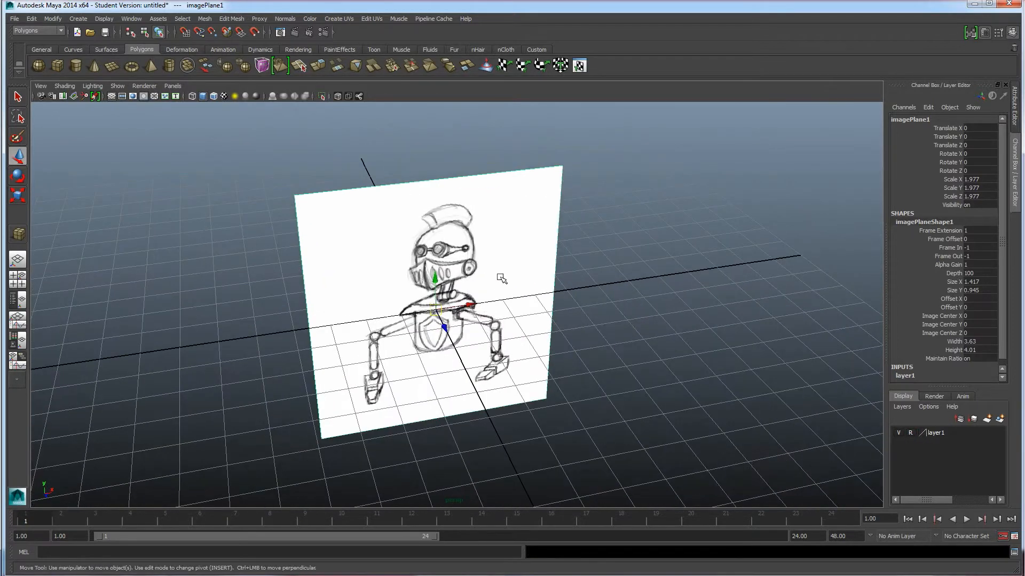
left_click(501, 276)
left_click_drag(630, 251, 642, 256)
left_click_drag(404, 160, 573, 285)
mouse_move(319, 185)
left_mouse_down()
mouse_move(393, 288)
mouse_move(430, 304)
left_mouse_up()
left_click_drag(366, 243, 425, 323)
mouse_move(419, 359)
left_mouse_down("alt")
mouse_move(486, 341)
mouse_move(332, 222)
left_mouse_up("alt")
left_click_drag(206, 168, 499, 275)
left_click_drag(389, 210, 480, 415)
left_click_drag(310, 293, 378, 355)
left_click_drag(477, 377, 428, 389, "alt")
middle_click_drag(428, 389, 446, 342, "alt")
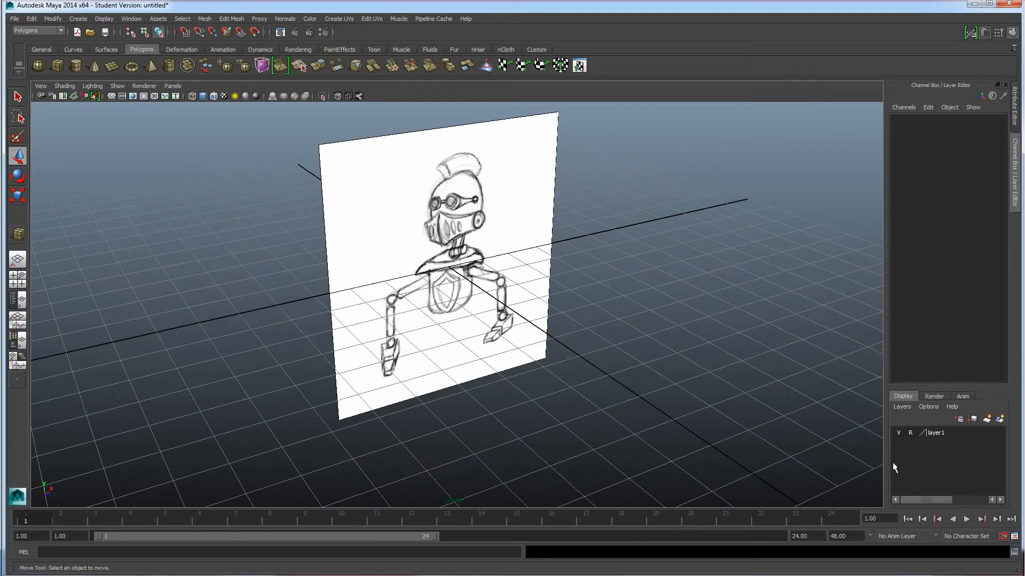
Step: Turn the display layer's visibility off and on again, and view the image plane from a lower angle
left_click(899, 434)
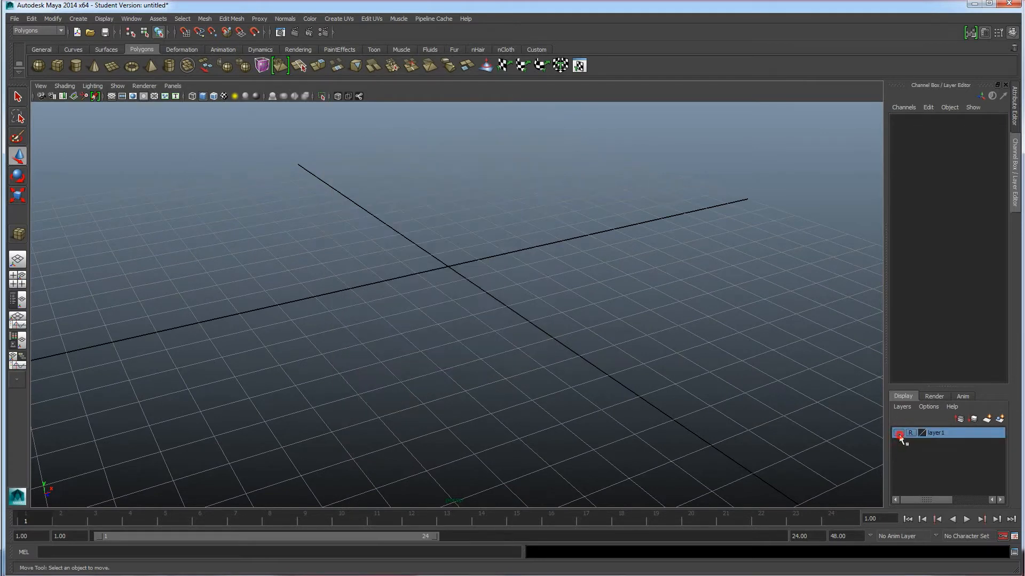
left_click(898, 433)
left_click_drag(551, 368, 555, 343, "alt")
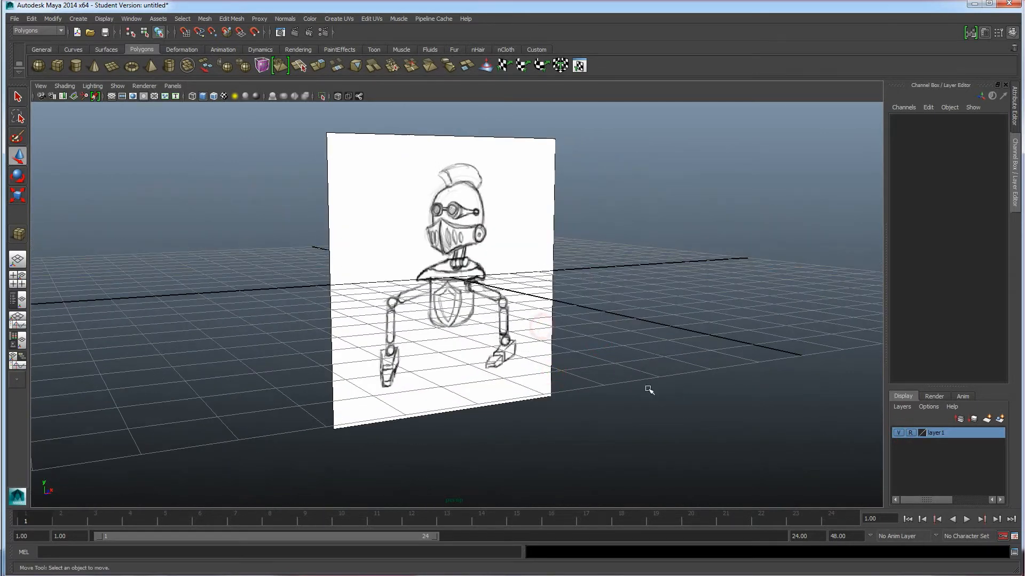
Step: Take the display layer out of Reference, try moving the image plane along X, undo the move and restore Reference
left_click(910, 434)
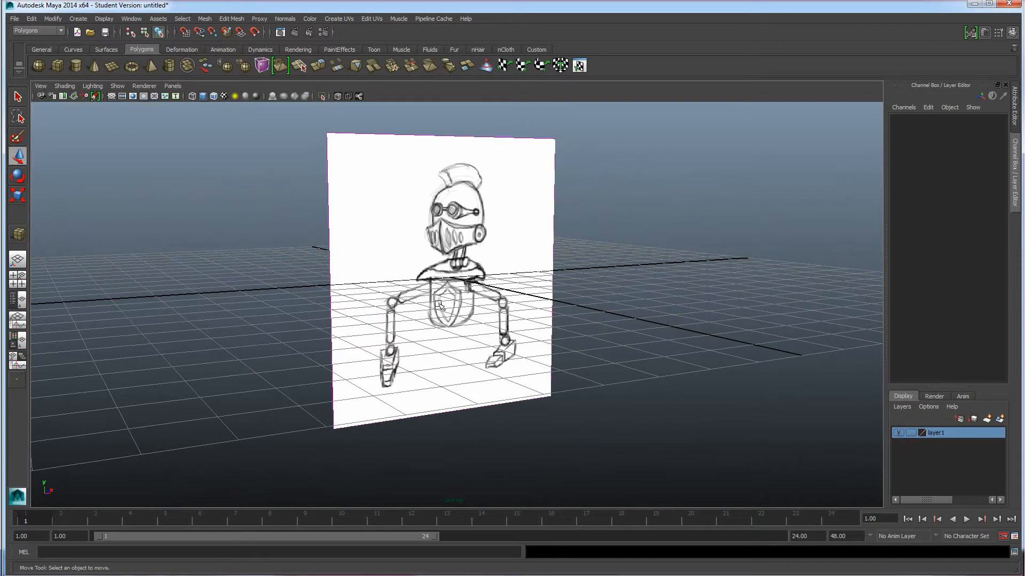
left_click(356, 301)
left_click_drag(473, 276, 519, 279)
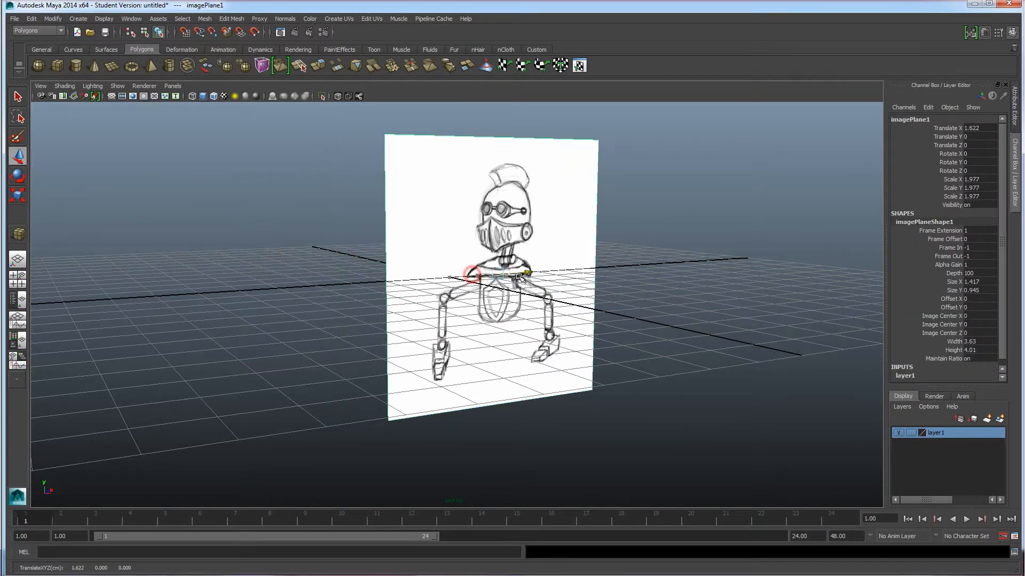
key("ctrl+z")
left_click(910, 433)
left_click_drag(412, 352, 435, 357, "alt")
left_click(455, 345)
Step: Hide the grid in the perspective view and inspect the image plane without it
left_click_drag(551, 363, 457, 310, "alt")
mouse_move(427, 361)
left_mouse_down("alt")
mouse_move(441, 357)
mouse_move(444, 367)
mouse_move(424, 364)
left_mouse_up("alt")
mouse_move(373, 355)
left_mouse_down("alt")
mouse_move(321, 359)
mouse_move(290, 291)
mouse_move(306, 305)
left_mouse_up("alt")
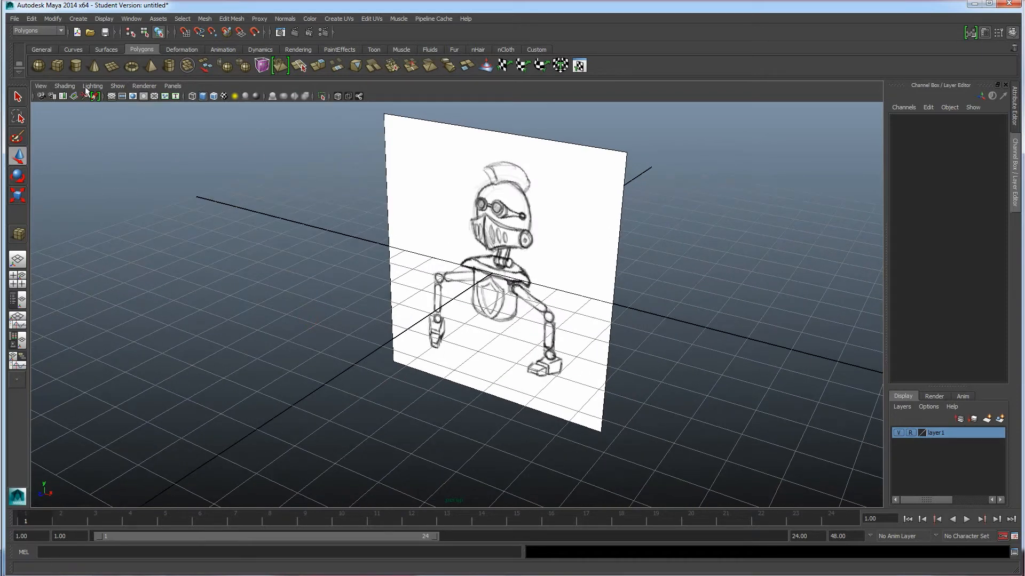
left_click(117, 86)
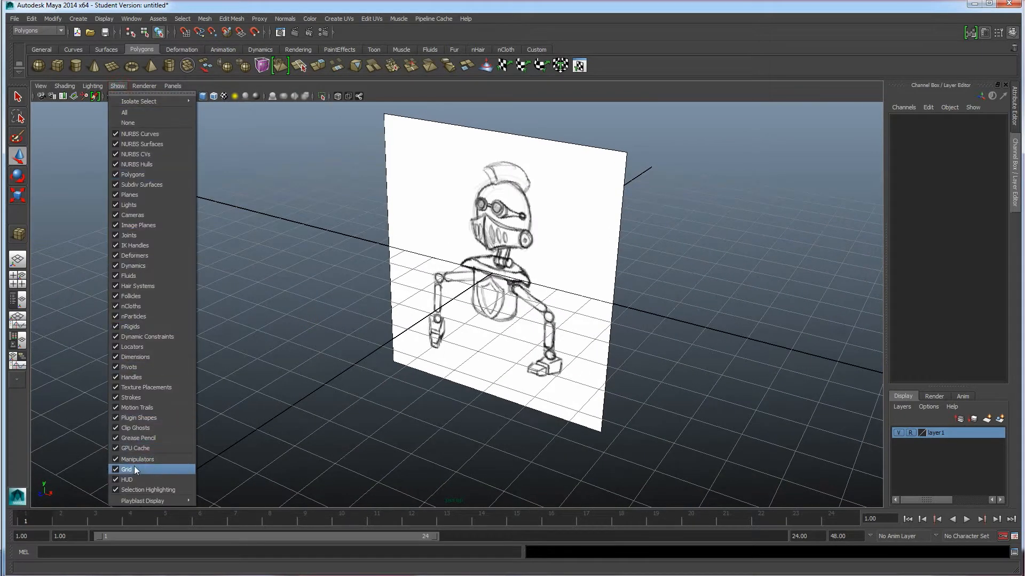
left_click(123, 471)
mouse_move(312, 297)
left_mouse_down("alt")
mouse_move(482, 301)
mouse_move(347, 272)
mouse_move(309, 244)
mouse_move(309, 314)
mouse_move(414, 303)
left_mouse_up("alt")
mouse_move(503, 259)
left_mouse_down("alt")
mouse_move(500, 277)
mouse_move(534, 334)
left_mouse_up("alt")
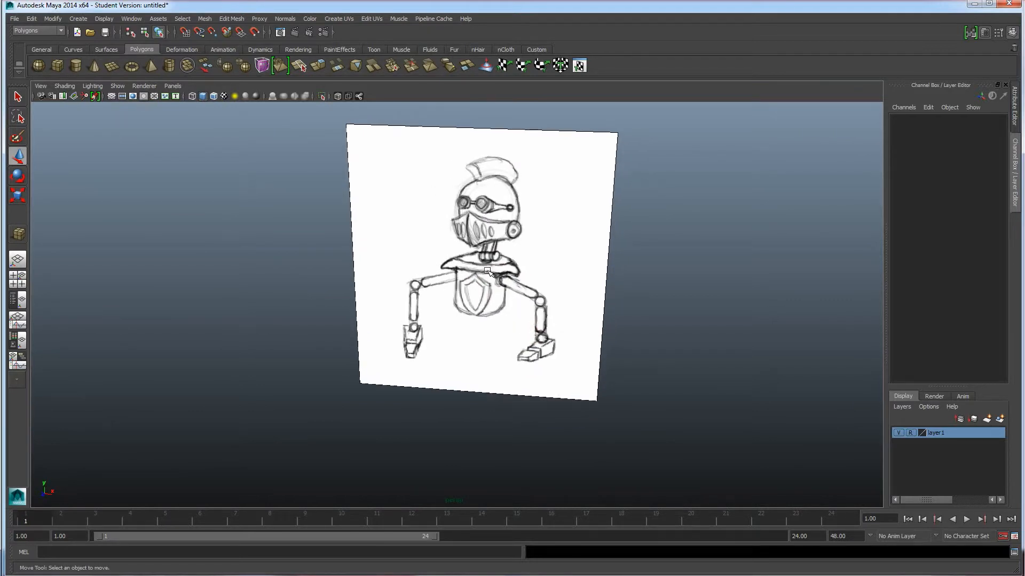
left_click_drag(516, 320, 522, 306, "alt")
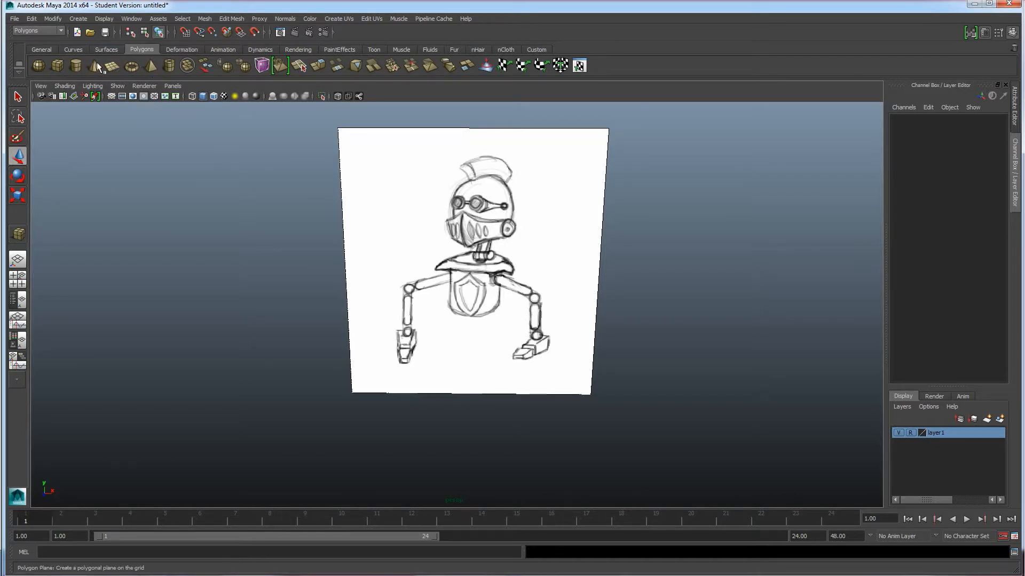
left_click(107, 49)
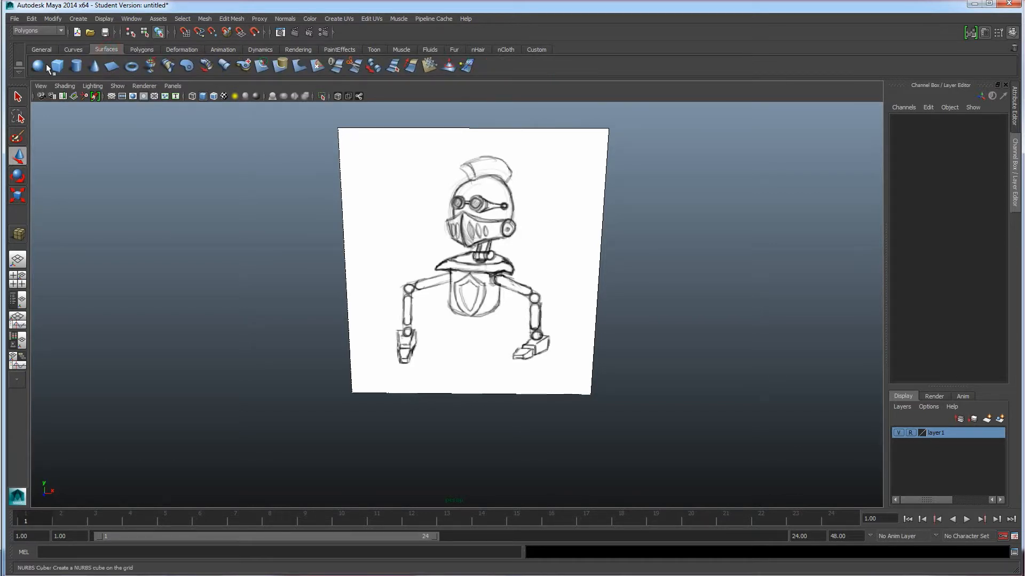
left_click(137, 48)
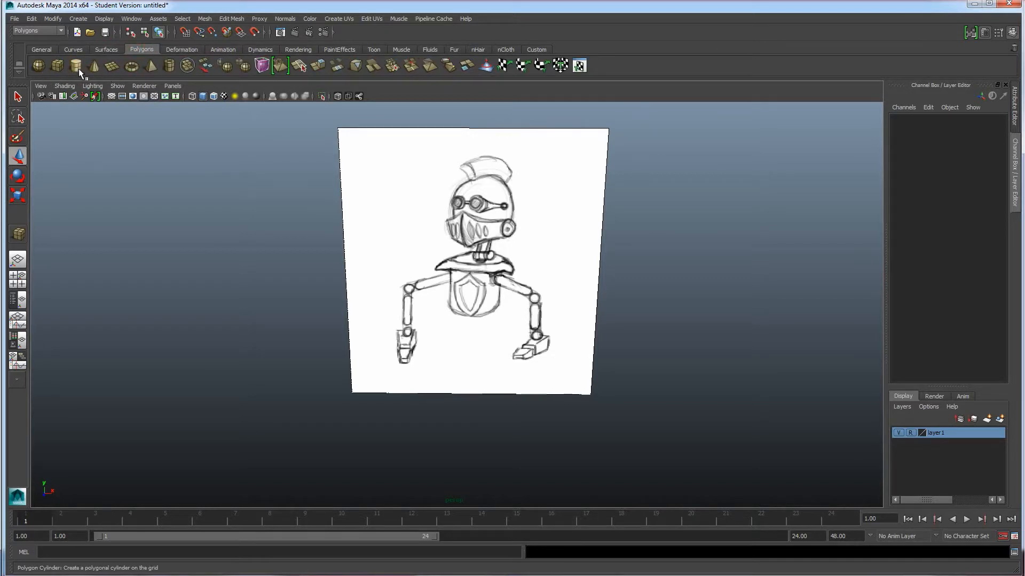
left_click(107, 49)
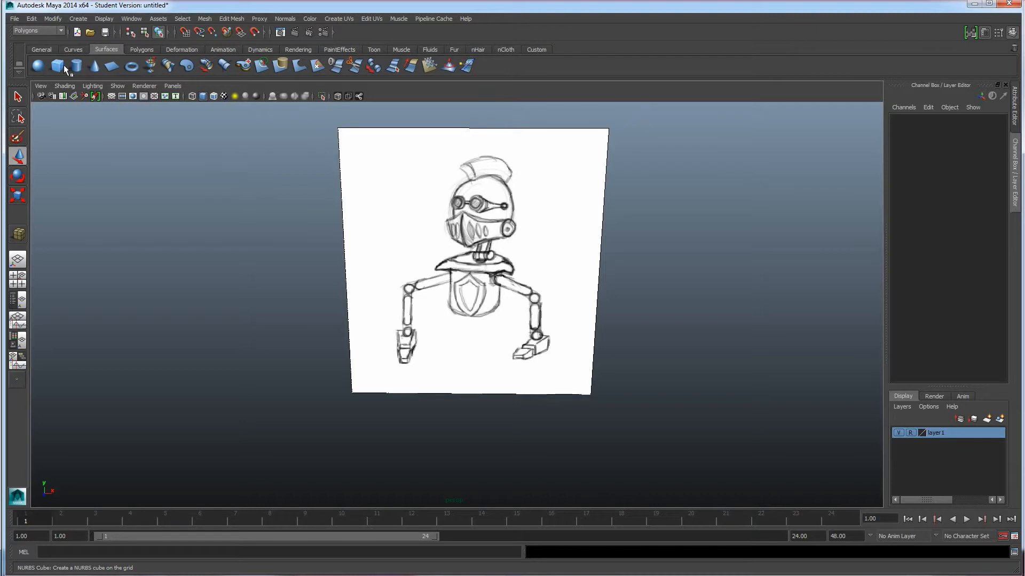
left_click(141, 49)
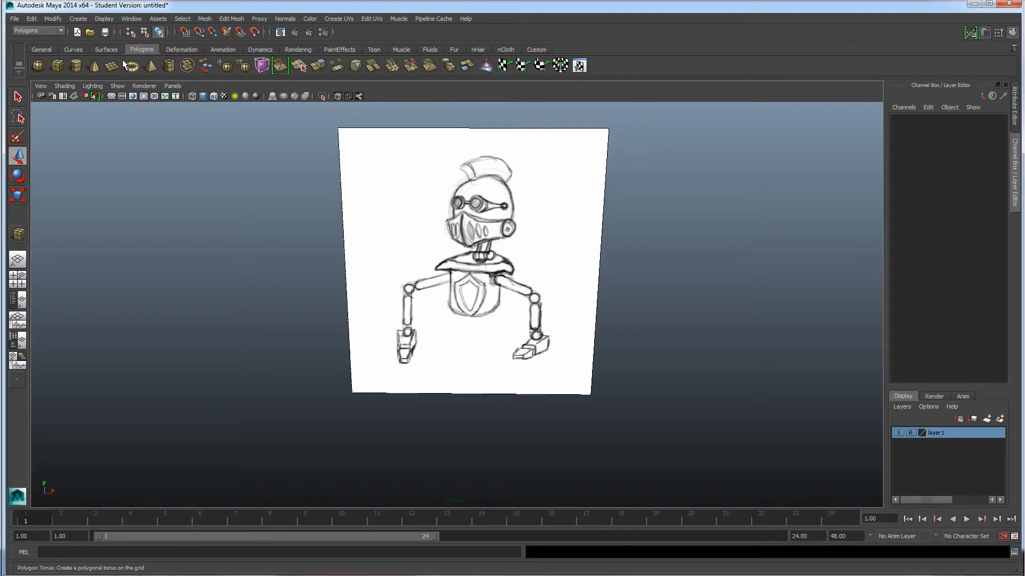
Step: Create a polygon sphere in front of the reference and move it back along Z to about 0, onto the image plane
left_click(40, 65)
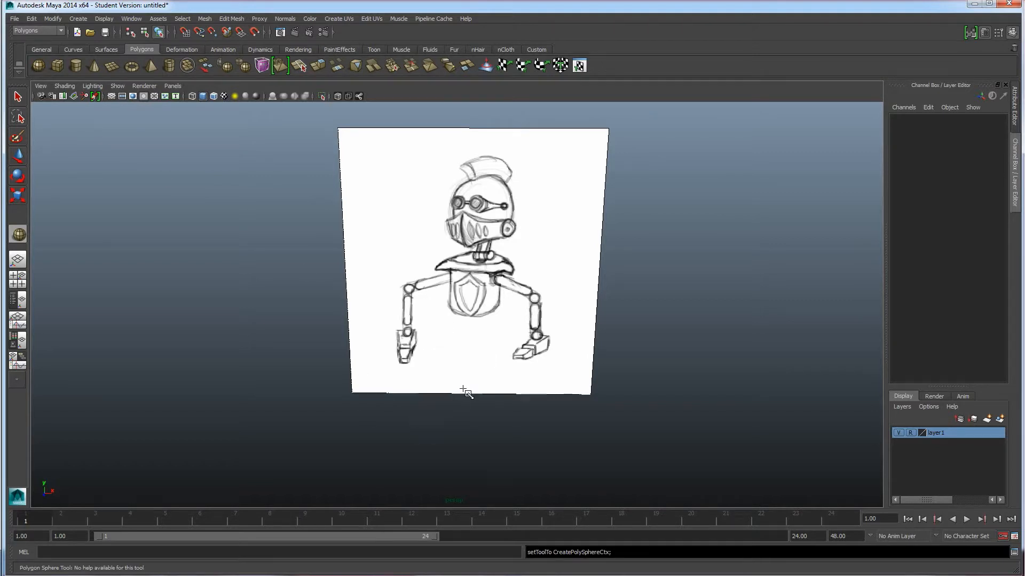
mouse_move(462, 362)
left_mouse_down()
mouse_move(529, 410)
mouse_move(503, 372)
mouse_move(560, 411)
mouse_move(493, 347)
mouse_move(472, 368)
mouse_move(405, 364)
mouse_move(442, 365)
left_mouse_up()
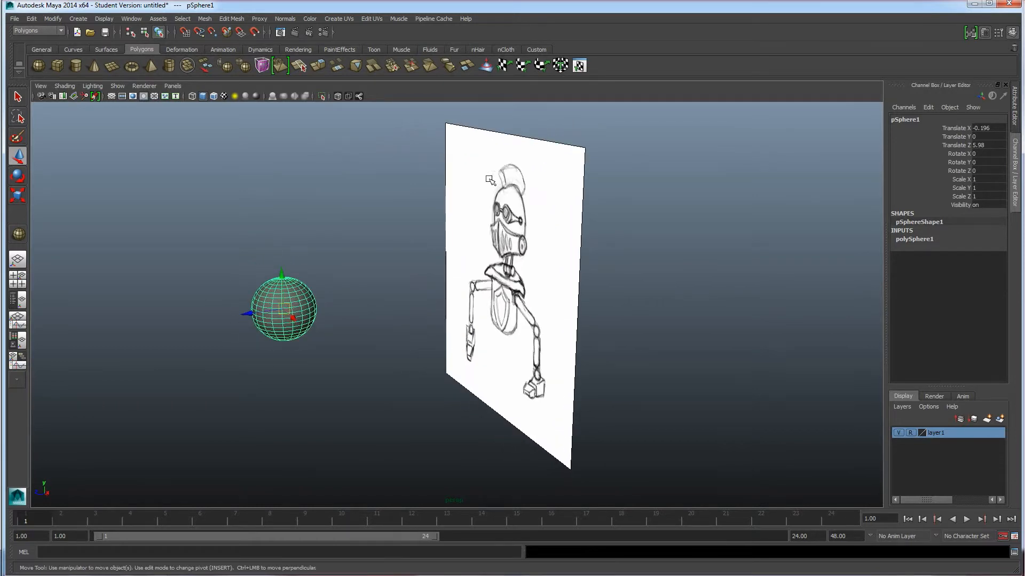
left_click_drag(454, 312, 361, 336, "alt")
left_click_drag(243, 319, 473, 309)
left_click_drag(454, 326, 572, 316, "alt")
scroll(499, 289, "up", 4)
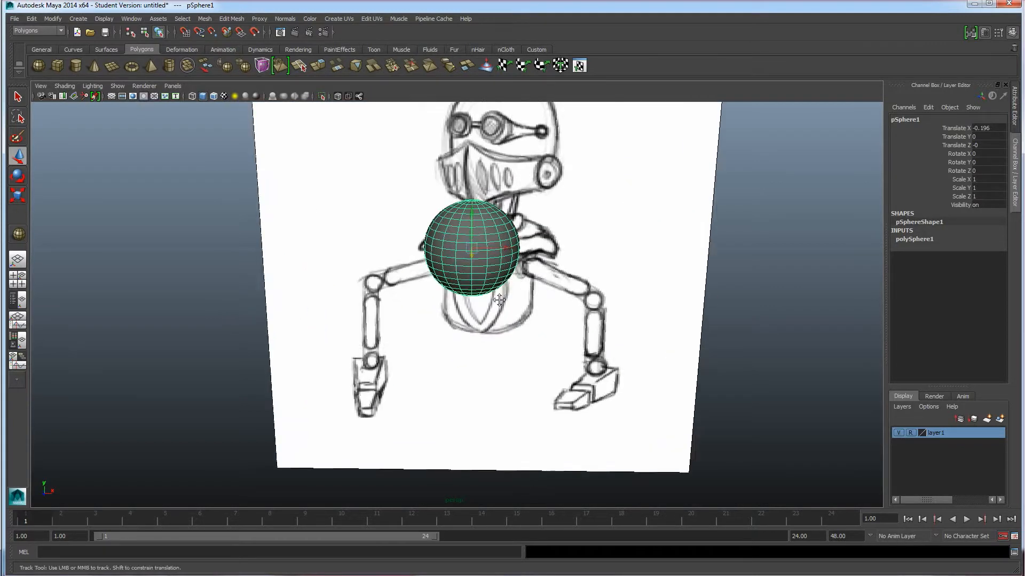
Step: Move the sphere over the sketched head, to about 0.25 in X and 1.789 in Y
middle_click_drag(513, 277, 454, 329, "alt")
left_click_drag(441, 280, 503, 203)
left_click_drag(469, 169, 470, 167)
mouse_move(469, 236)
left_mouse_down("alt")
mouse_move(453, 185)
mouse_move(451, 194)
left_mouse_up("alt")
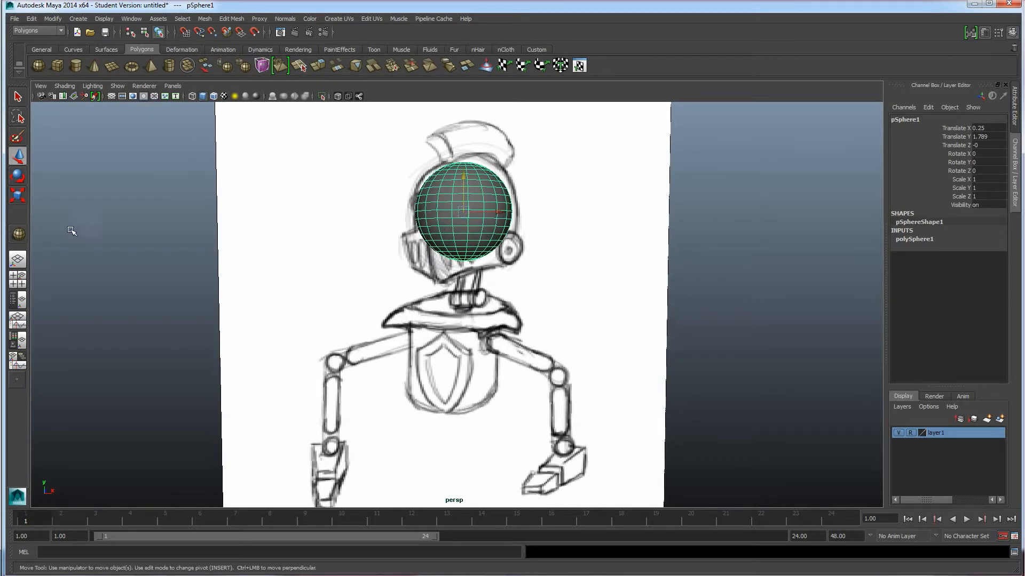
Step: Try stretching the head sphere with the Scale tool along Y and along X, undoing each attempt
left_click(19, 197)
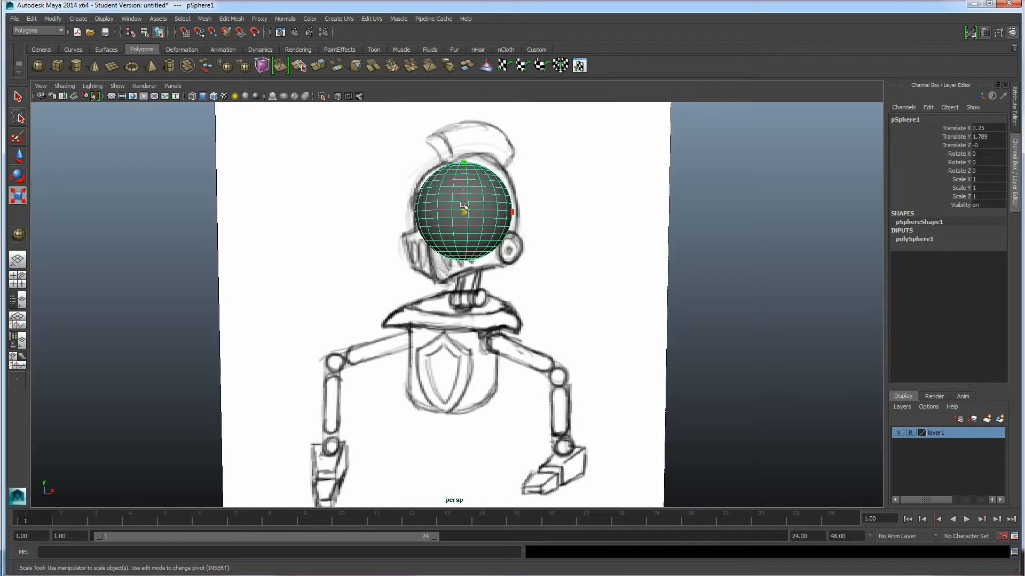
left_click_drag(466, 164, 465, 119)
key("ctrl+z")
left_click_drag(510, 211, 574, 212)
key("ctrl+z")
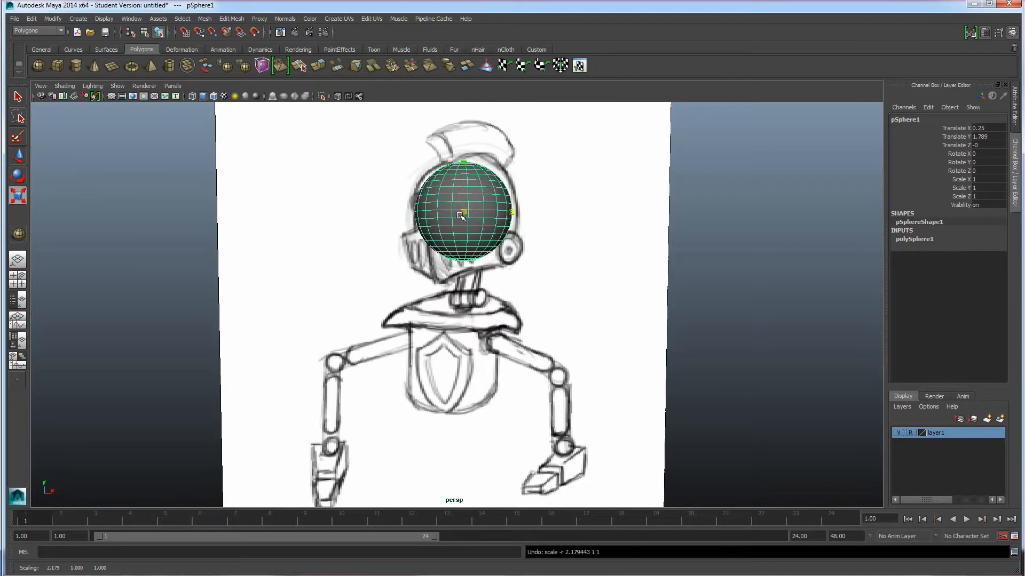
Step: Scale the head sphere uniformly to about 1.126 and check its fit against the sketch from several angles
mouse_move(464, 212)
left_mouse_down()
mouse_move(485, 213)
mouse_move(456, 213)
mouse_move(474, 212)
left_mouse_up()
left_click_drag(472, 247, 439, 273, "alt")
left_click_drag(431, 331, 460, 336, "alt")
middle_click_drag(464, 320, 467, 282, "alt")
left_click_drag(472, 337, 450, 344, "alt")
scroll(443, 355, "down", 3)
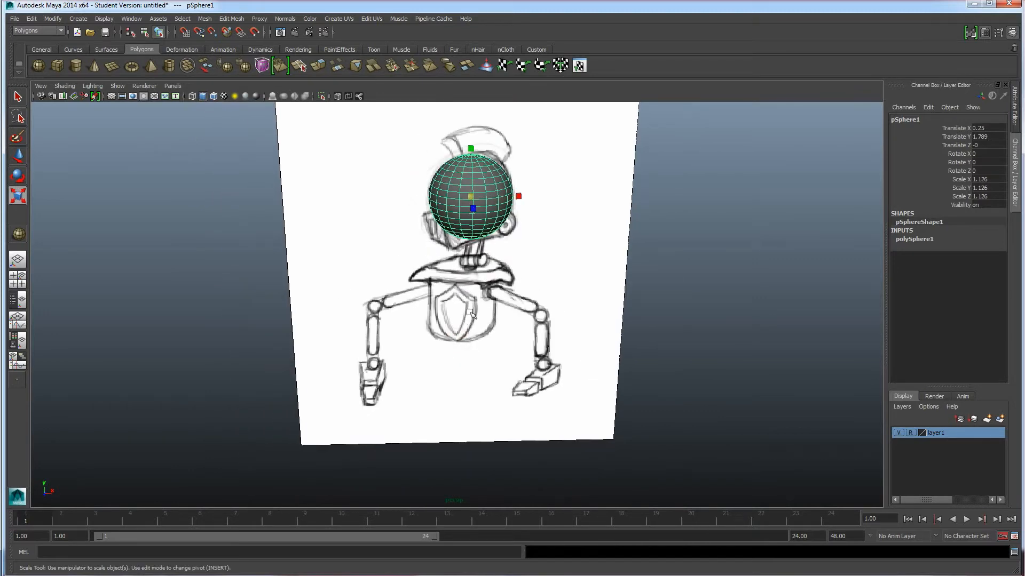
Step: Create a polygon cylinder in front of the image plane for the torso
left_click(77, 66)
left_click_drag(437, 348, 382, 353)
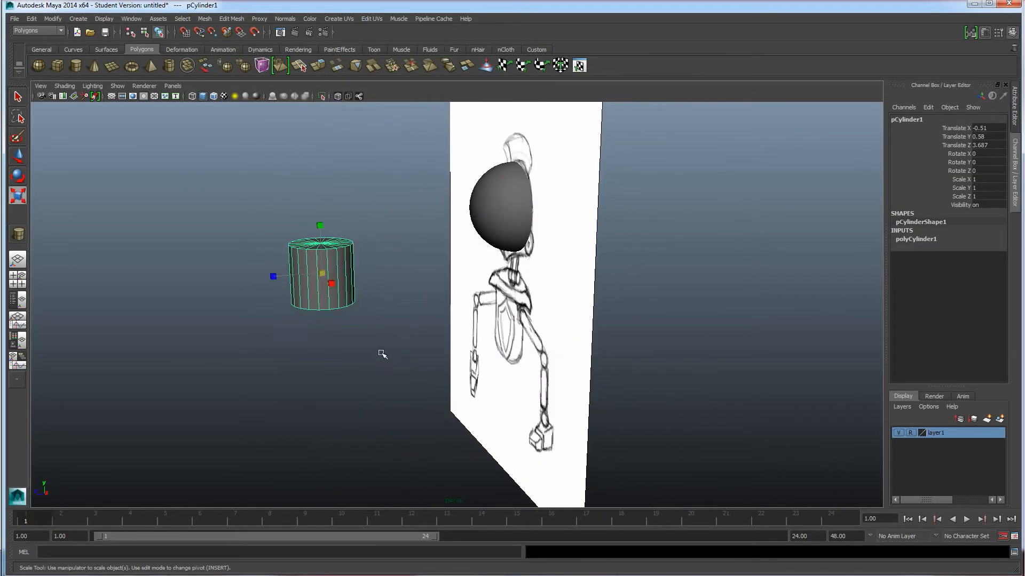
Step: Cycle repeatedly through the Move, Rotate and Scale tools on the selected cylinder
left_click(18, 157)
left_click(20, 178)
left_click(20, 197)
key("w")
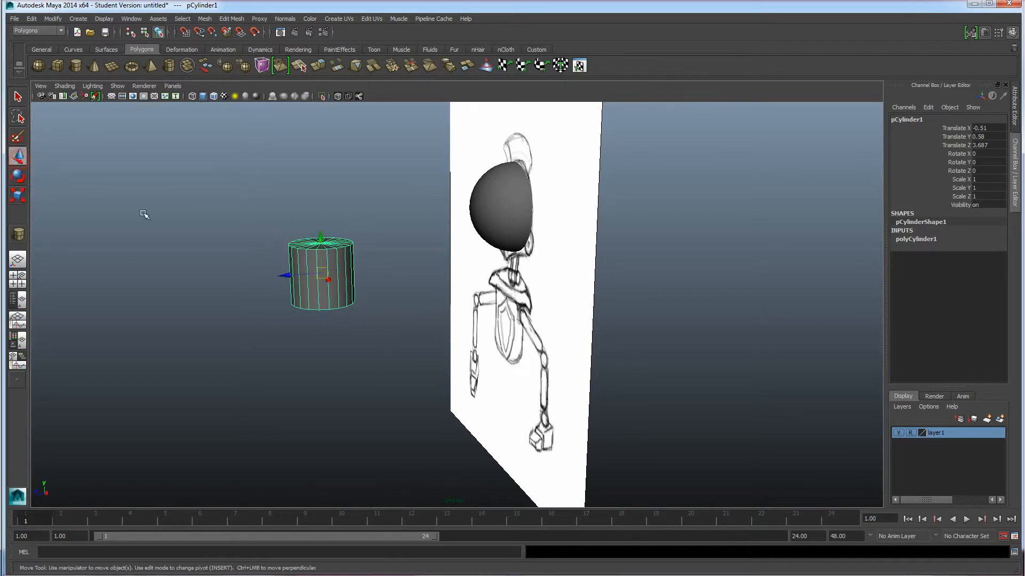
key("e")
key("r")
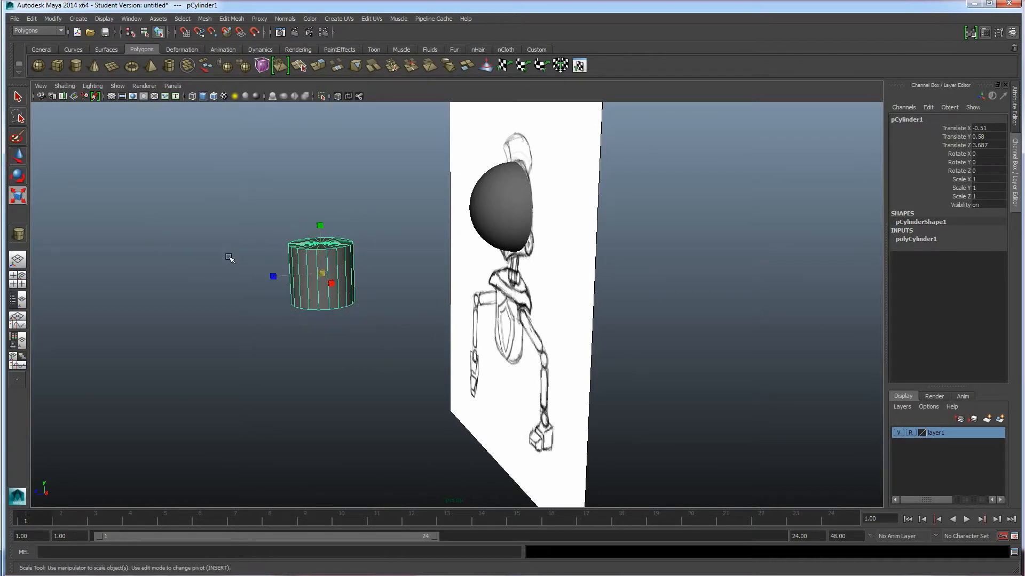
key("w")
key("e")
key("r")
key("w")
key("e")
key("w")
key("e")
key("r")
key("w")
key("e")
key("r")
Step: Move the cylinder onto the sketched torso, to about 0.079 in X, -0.656 in Y and 0 in Z
key("w")
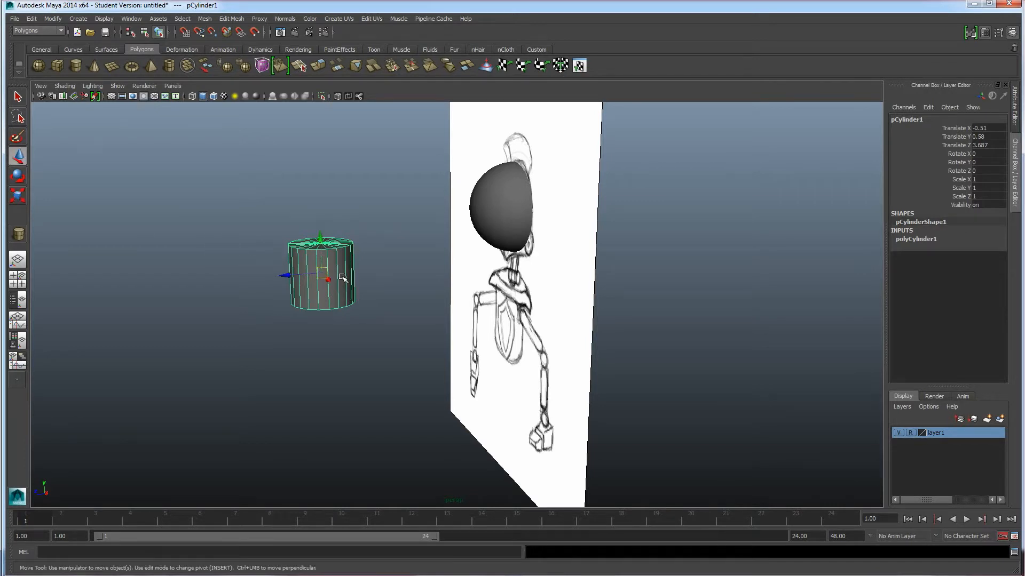
left_click_drag(328, 303, 457, 284, "alt")
left_click_drag(484, 227, 443, 323)
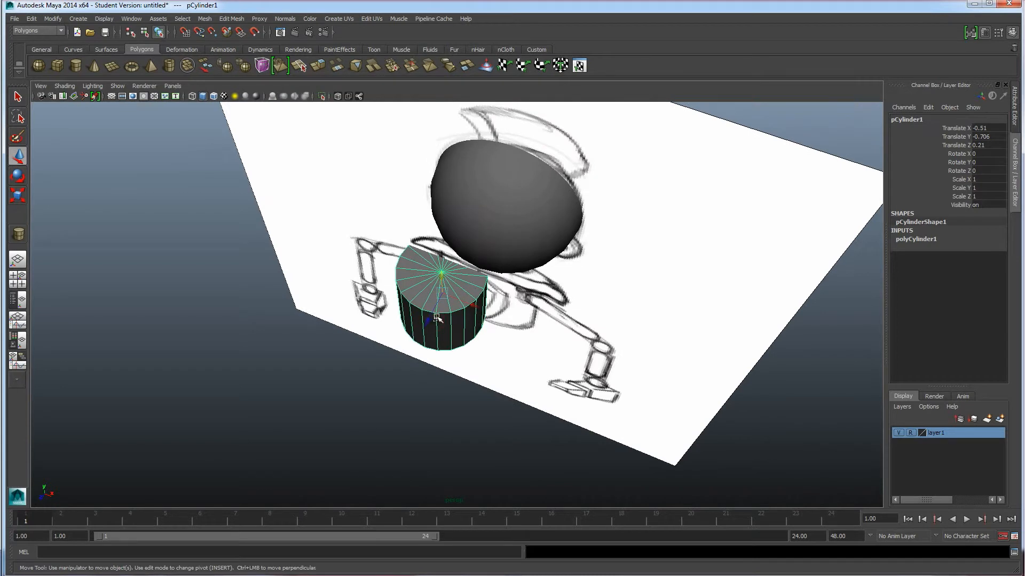
mouse_move(439, 316)
left_mouse_down()
mouse_move(495, 299)
mouse_move(517, 310)
left_mouse_up()
mouse_move(517, 309)
left_mouse_down("alt")
mouse_move(494, 308)
mouse_move(477, 325)
mouse_move(478, 342)
mouse_move(500, 357)
left_mouse_up("alt")
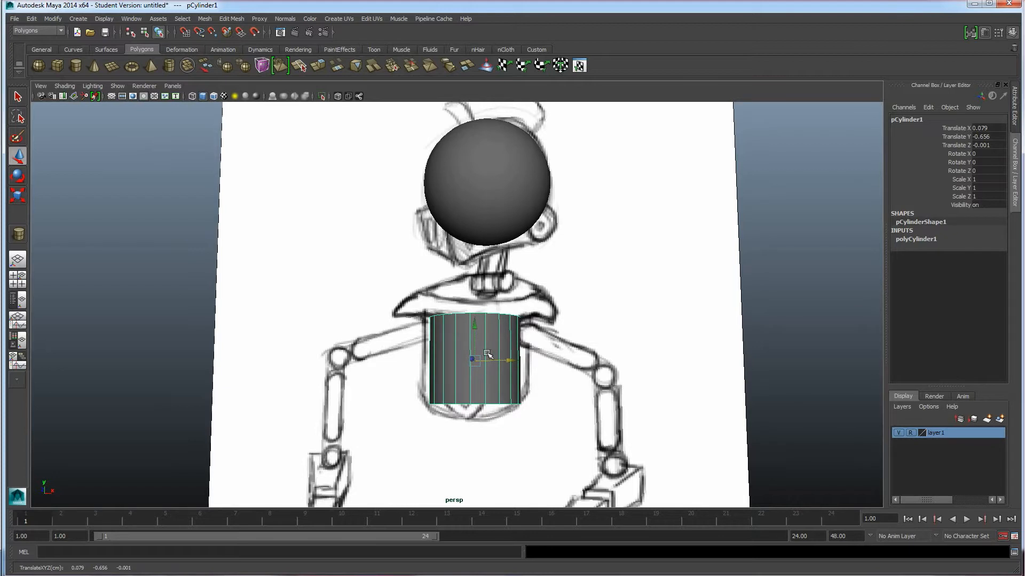
Step: Scale the torso cylinder uniformly to about 1.145 to match the sketched torso's width
key("r")
left_click_drag(479, 388, 409, 396, "alt")
key("ctrl+z")
left_click_drag(486, 384, 530, 359, "alt")
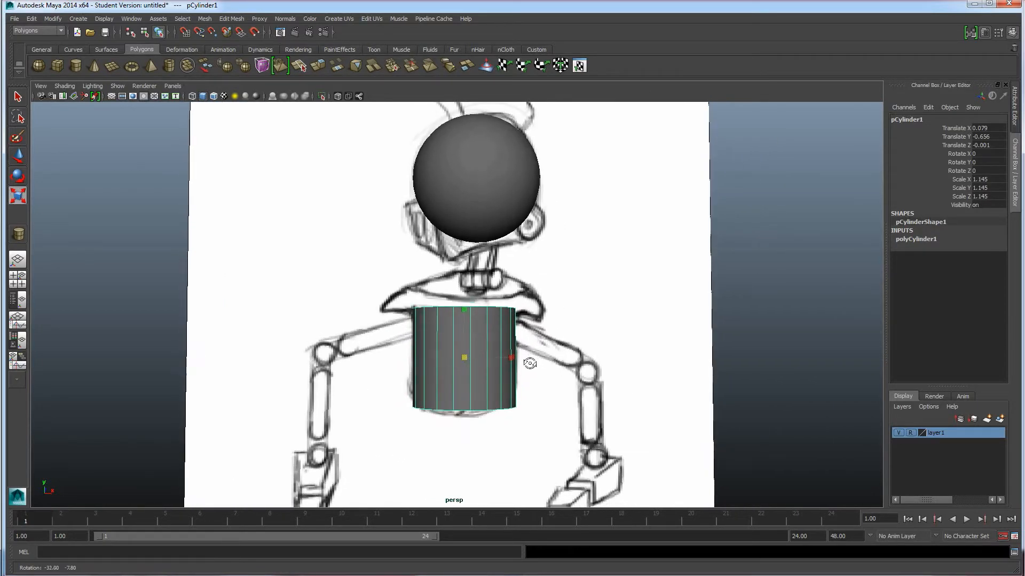
Step: Raise the torso cylinder to about -0.553 in Y
key("w")
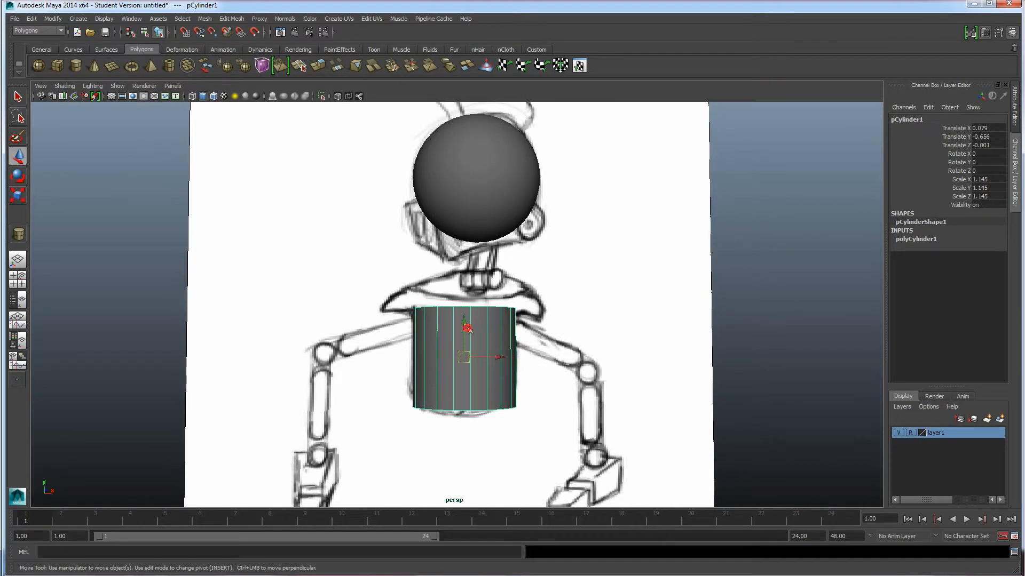
left_click(465, 320)
left_click(471, 347)
left_click_drag(467, 327, 467, 324)
mouse_move(464, 364)
left_mouse_down("alt")
mouse_move(488, 339)
mouse_move(454, 330)
mouse_move(434, 365)
mouse_move(484, 323)
left_mouse_up("alt")
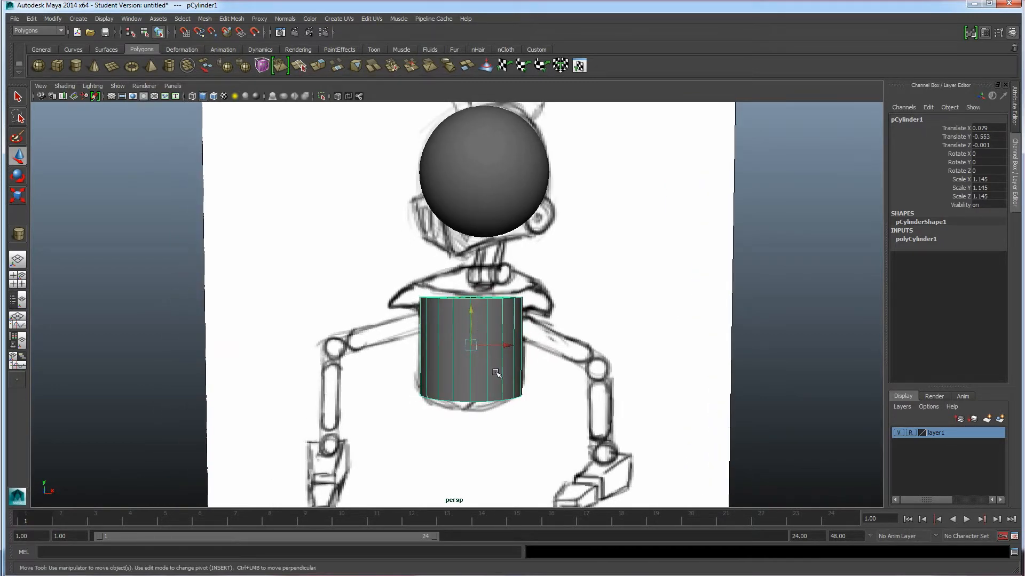
left_click_drag(496, 373, 476, 313, "alt")
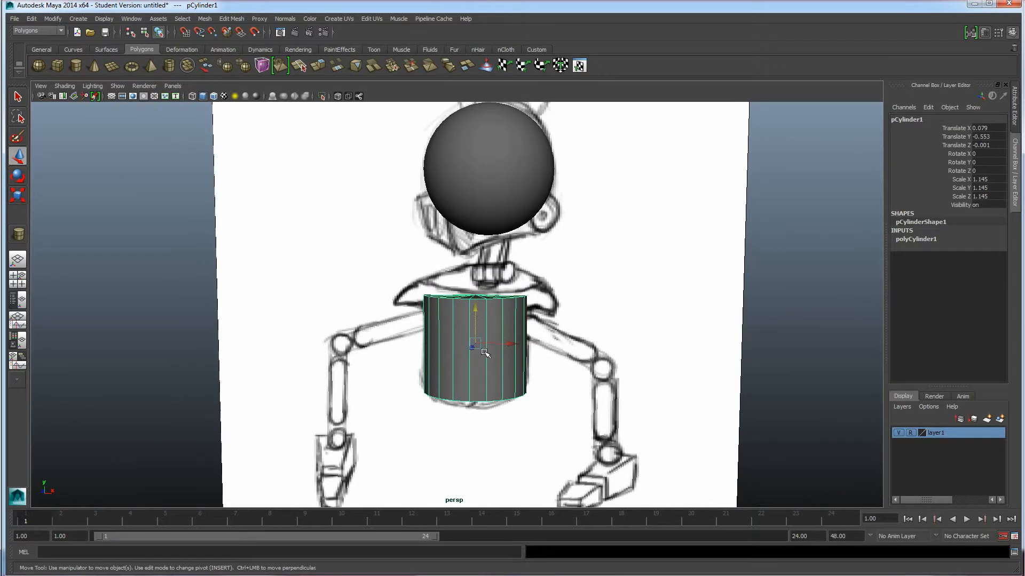
Step: Stretch the torso cylinder to about 1.266 along Y and raise it to about -0.502 in Y
key("r")
left_click_drag(475, 297, 477, 290)
key("w")
left_click_drag(507, 397, 506, 377, "alt")
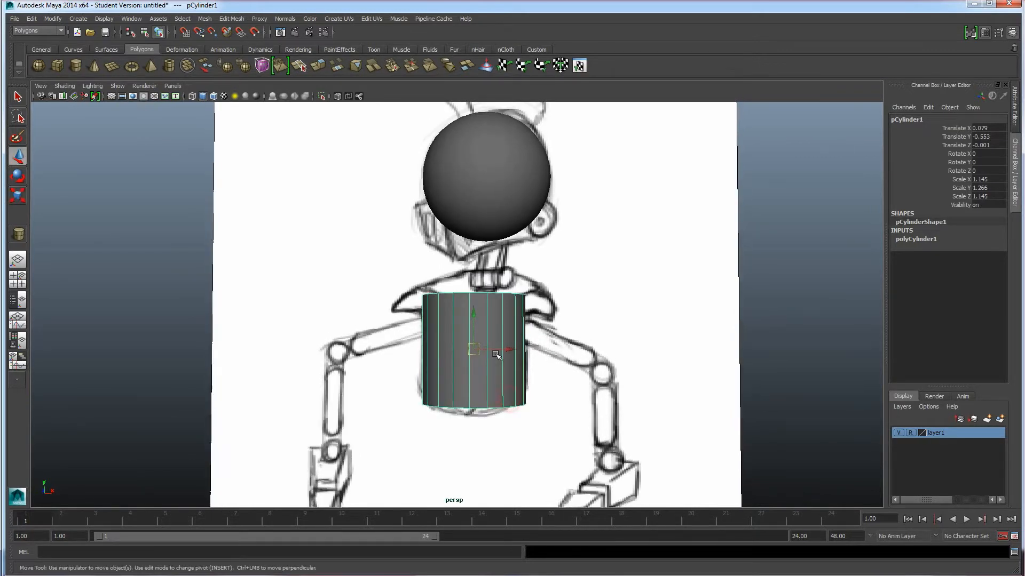
left_click_drag(471, 320, 502, 328)
Step: Hide the image plane's layer to inspect the sphere and cylinder alone, and show it again
left_click(900, 433)
mouse_move(668, 366)
left_mouse_down("alt")
mouse_move(609, 403)
mouse_move(656, 376)
mouse_move(654, 361)
mouse_move(637, 355)
left_mouse_up("alt")
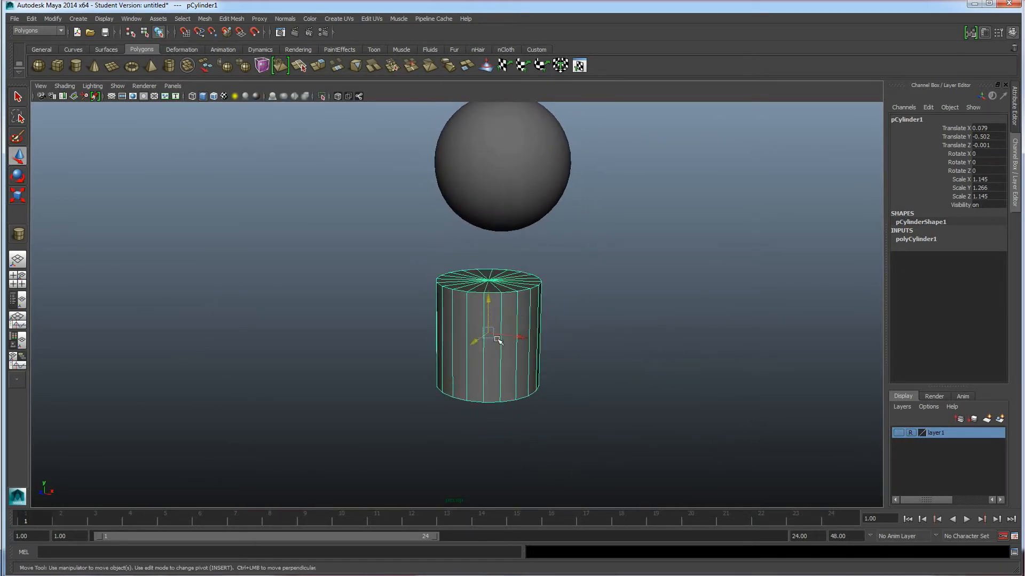
left_click(899, 432)
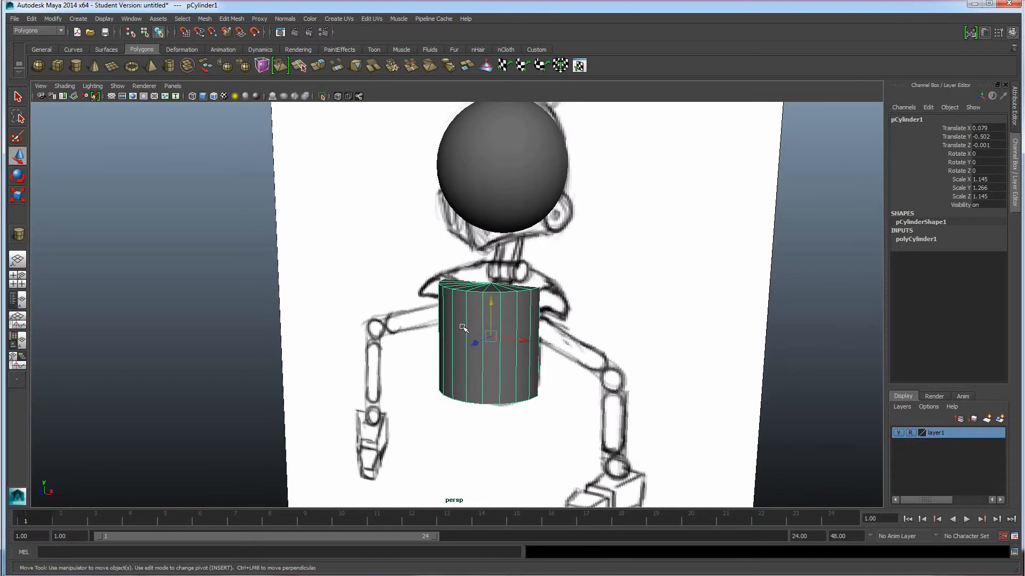
Step: Switch the torso cylinder to vertex editing and bring its underside into view
right_click_drag(471, 322, 492, 309)
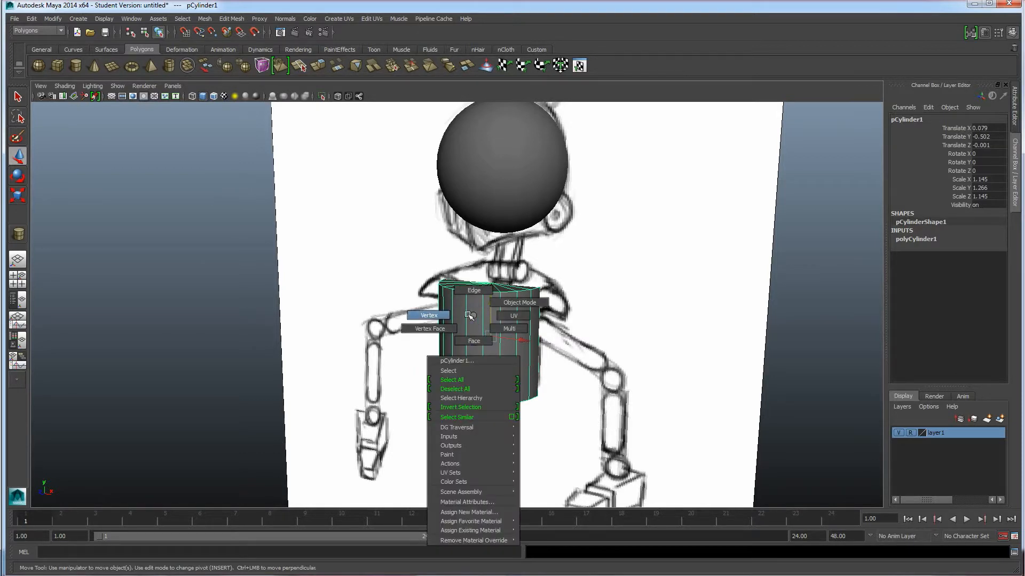
right_click_drag(470, 315, 467, 317)
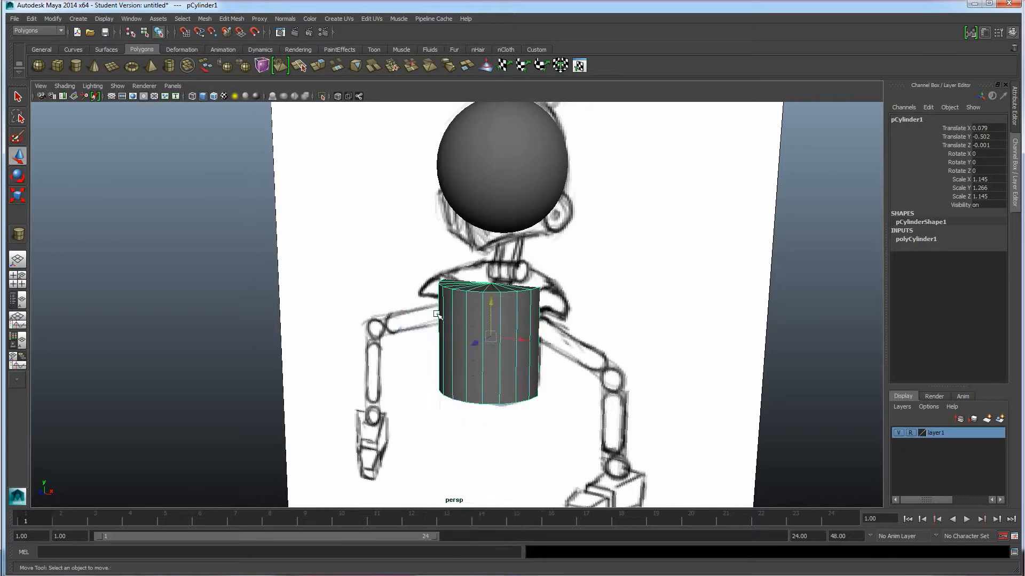
left_click_drag(476, 315, 486, 423, "alt")
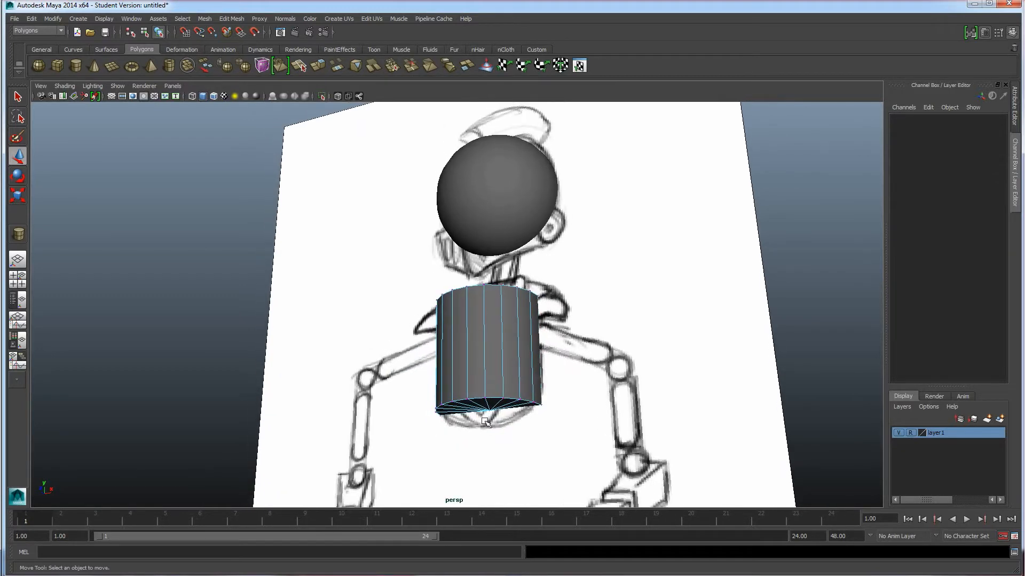
Step: Try pulling up a single vertex on the front of the cylinder's bottom rim, and undo the move
left_click(486, 397)
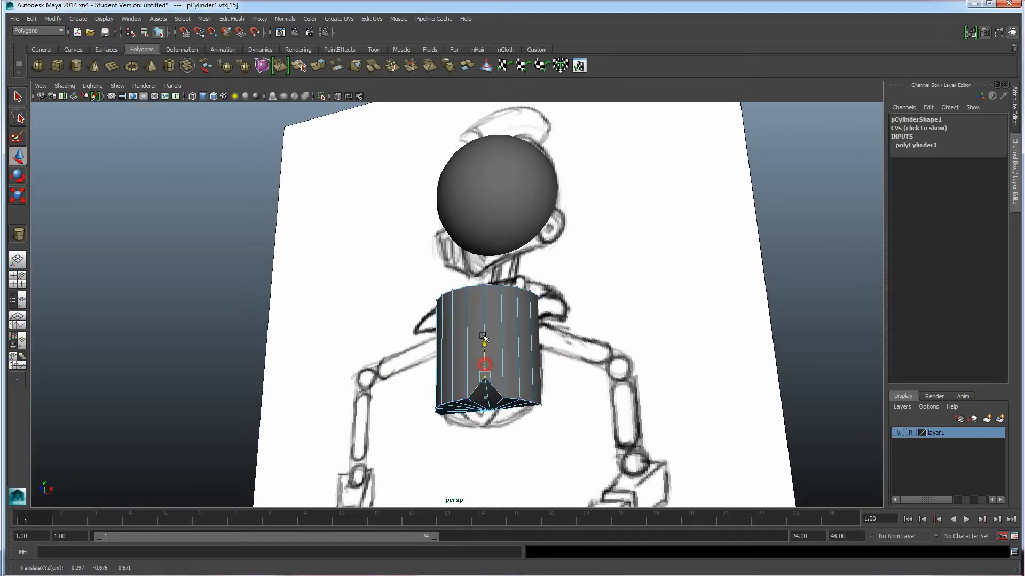
mouse_move(494, 408)
left_mouse_down("alt")
mouse_move(418, 414)
mouse_move(414, 391)
mouse_move(469, 337)
mouse_move(465, 414)
mouse_move(599, 435)
mouse_move(639, 425)
mouse_move(583, 389)
mouse_move(489, 412)
mouse_move(515, 414)
mouse_move(515, 424)
mouse_move(445, 414)
mouse_move(473, 424)
mouse_move(491, 403)
mouse_move(504, 292)
left_mouse_up("alt")
key("ctrl+z")
Step: Pull the centre vertex of the cylinder's bottom cap downward to form a pointed base
left_click_drag(500, 438, 482, 385, "alt")
left_click(483, 373)
left_click_drag(483, 344, 482, 371)
mouse_move(515, 401)
left_mouse_down("alt")
mouse_move(527, 411)
mouse_move(489, 363)
left_mouse_up("alt")
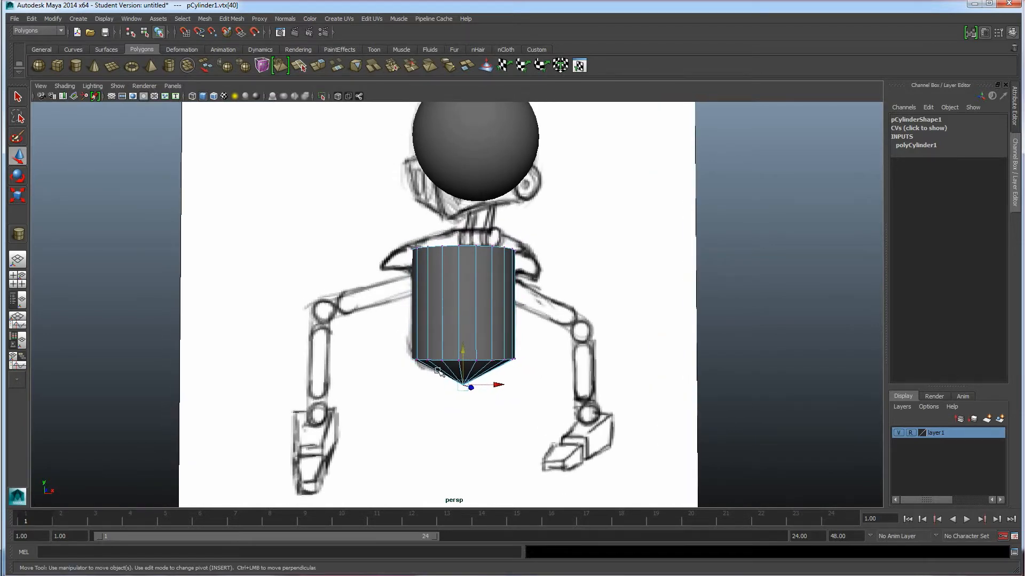
Step: Undo and redo the bottom centre vertex move repeatedly, keeping the pointed base
key("ctrl+z")
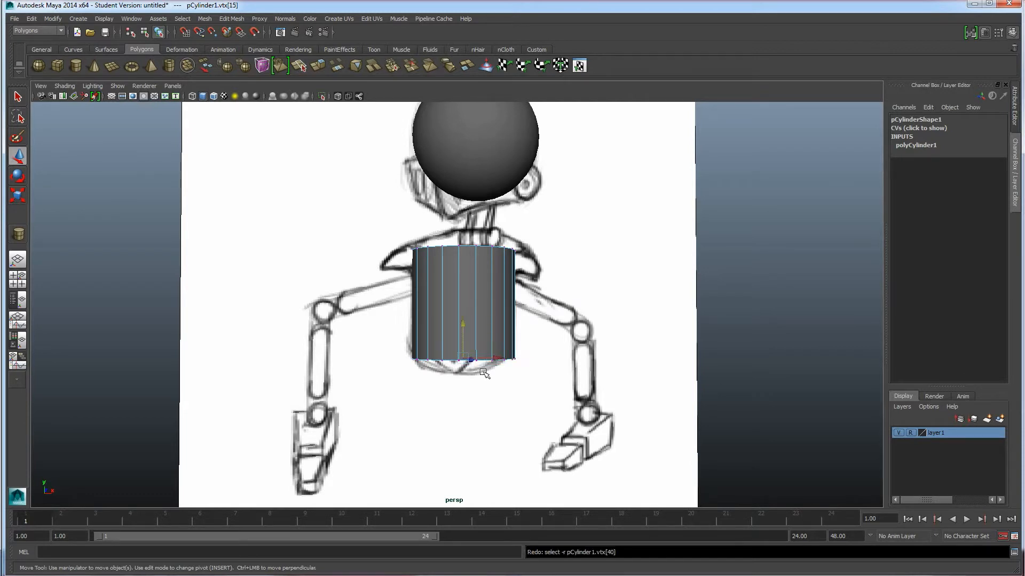
key("shift+z")
left_click_drag(496, 425, 478, 407, "alt")
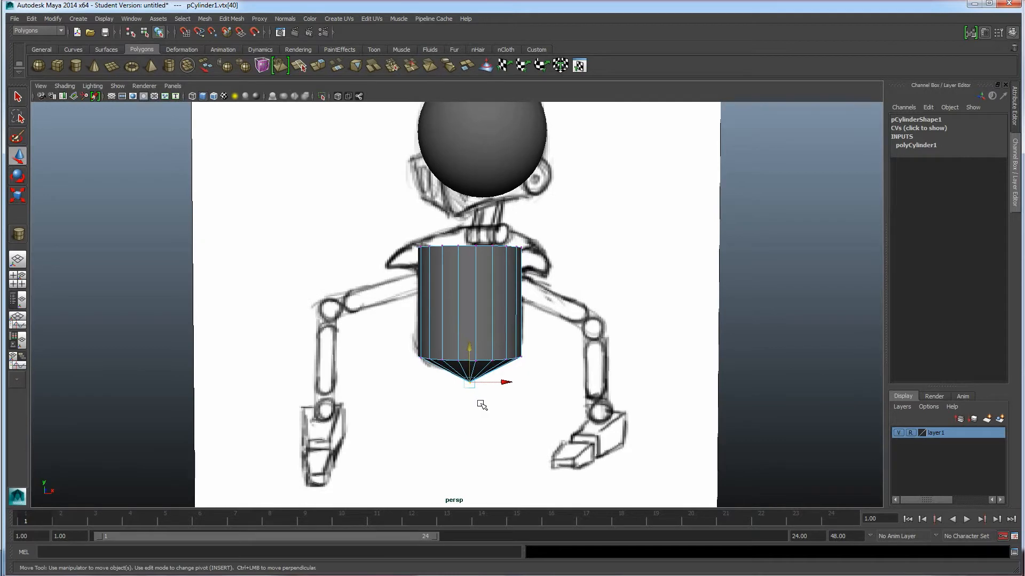
key("z")
key("shift+z")
left_click_drag(491, 409, 471, 300, "alt")
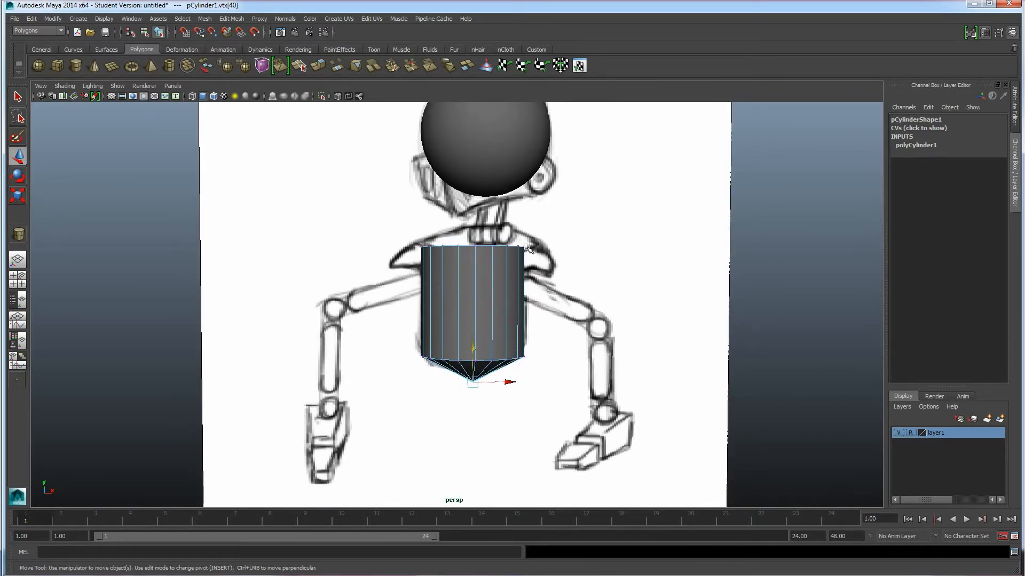
Step: Return the torso cylinder to object mode and select the whole cylinder
right_click_drag(477, 264, 505, 250)
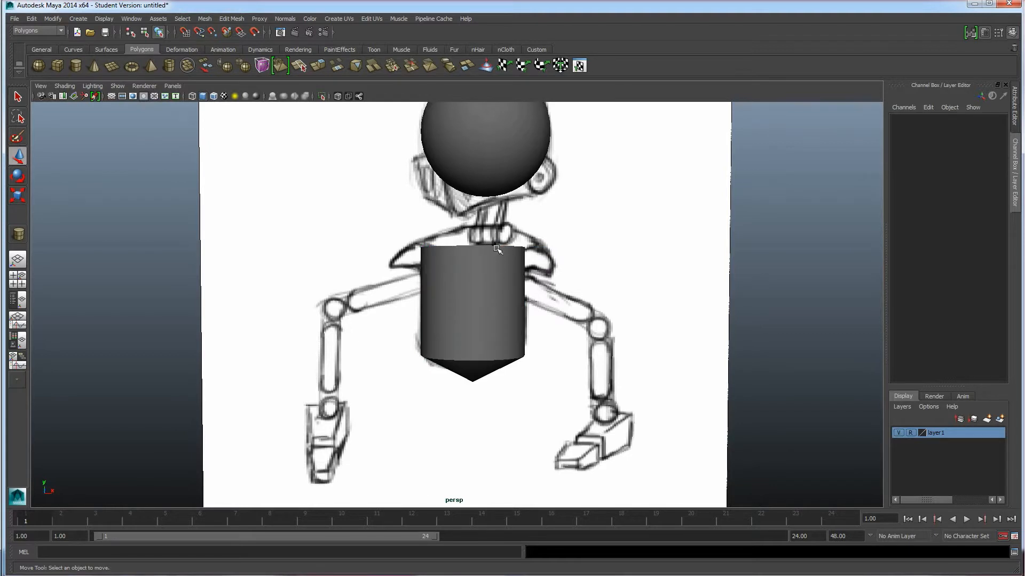
left_click(484, 273)
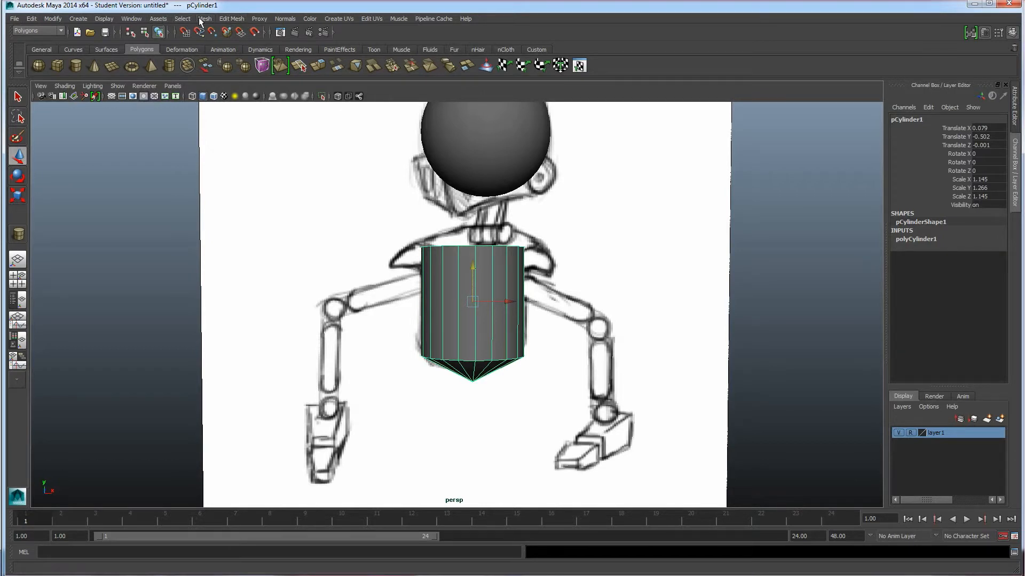
Step: Switch the menu set to Animation and Dynamics in turn, and return it to Polygons
left_click(28, 30)
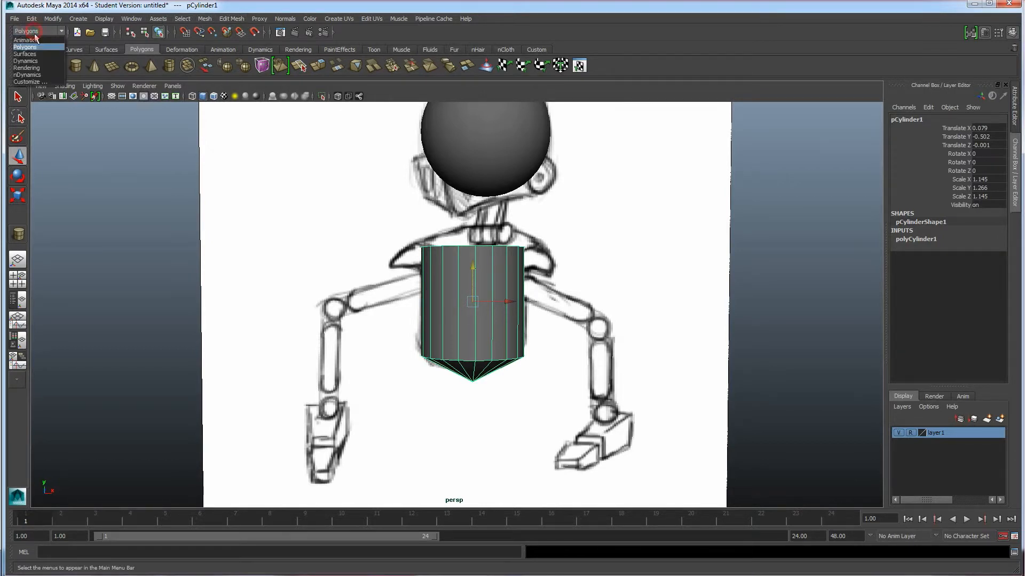
left_click(34, 42)
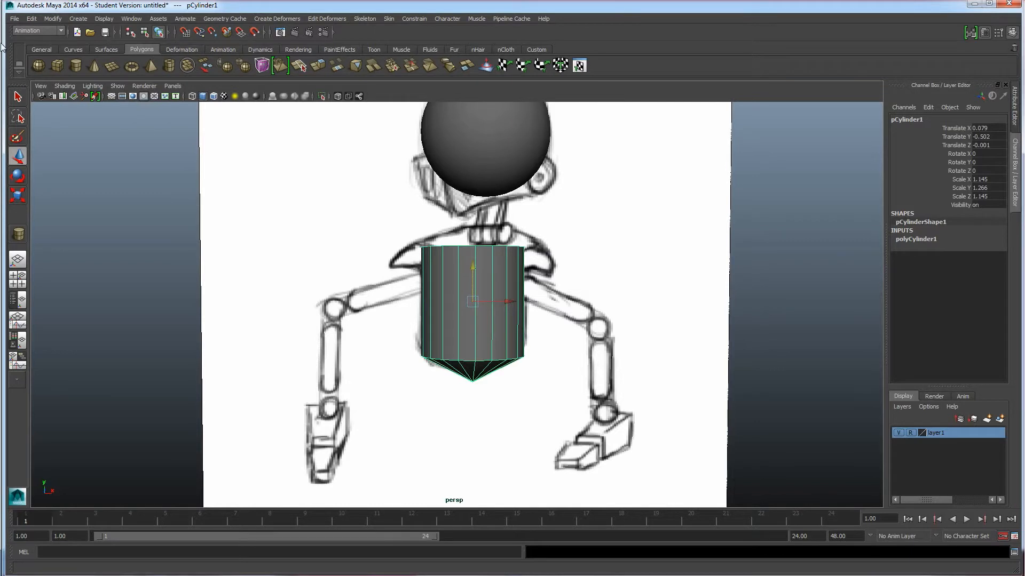
left_click(28, 30)
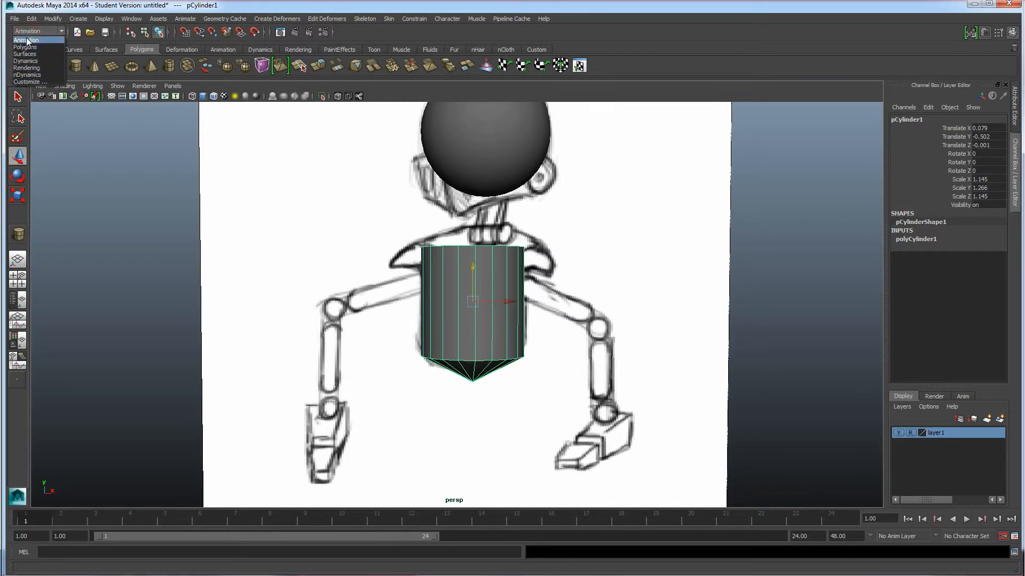
left_click(25, 61)
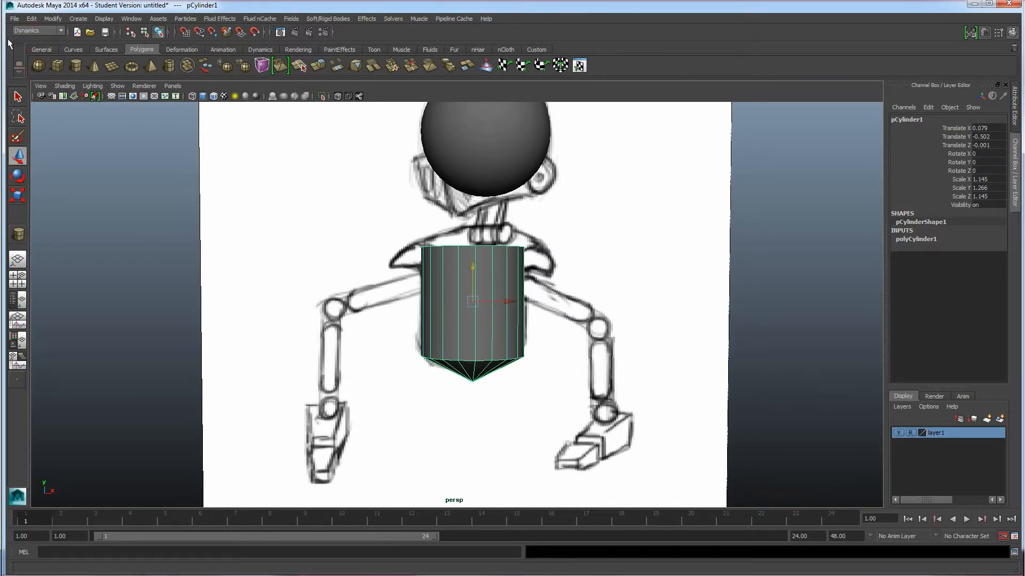
left_click(32, 30)
left_click(30, 46)
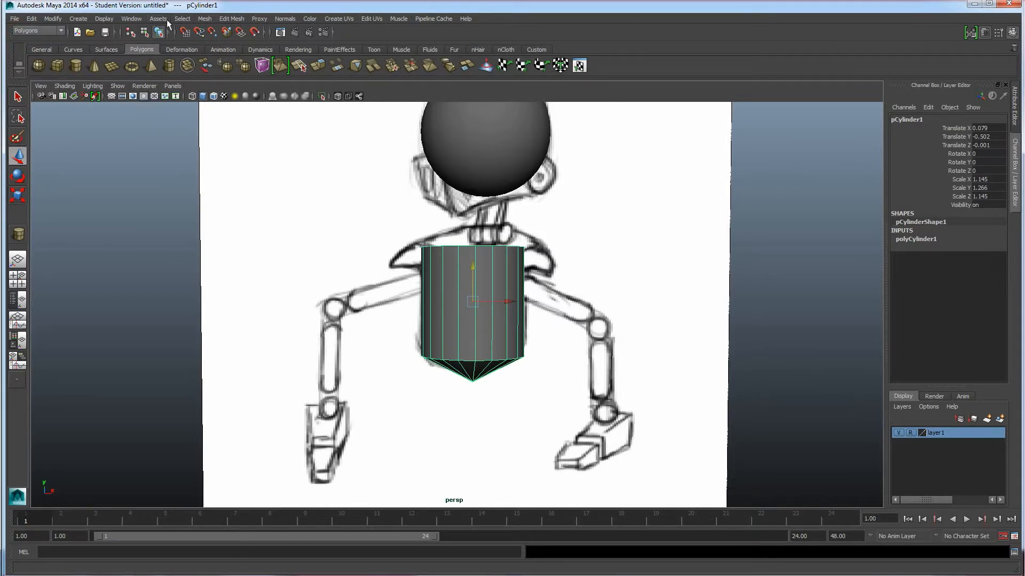
Step: Insert an edge loop around the torso cylinder just below its top rim, and leave the tool for Move
left_click(238, 20)
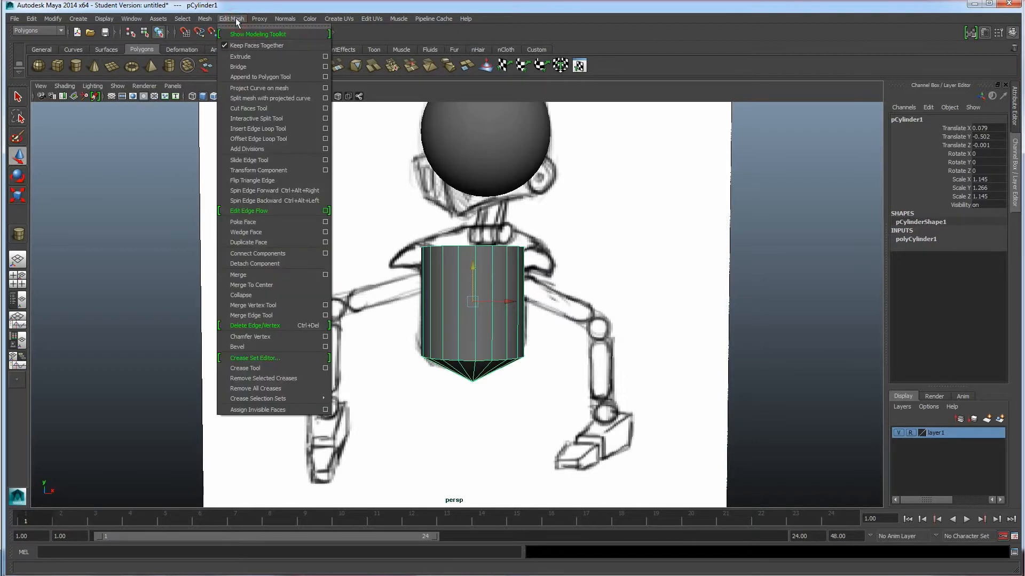
left_click(258, 129)
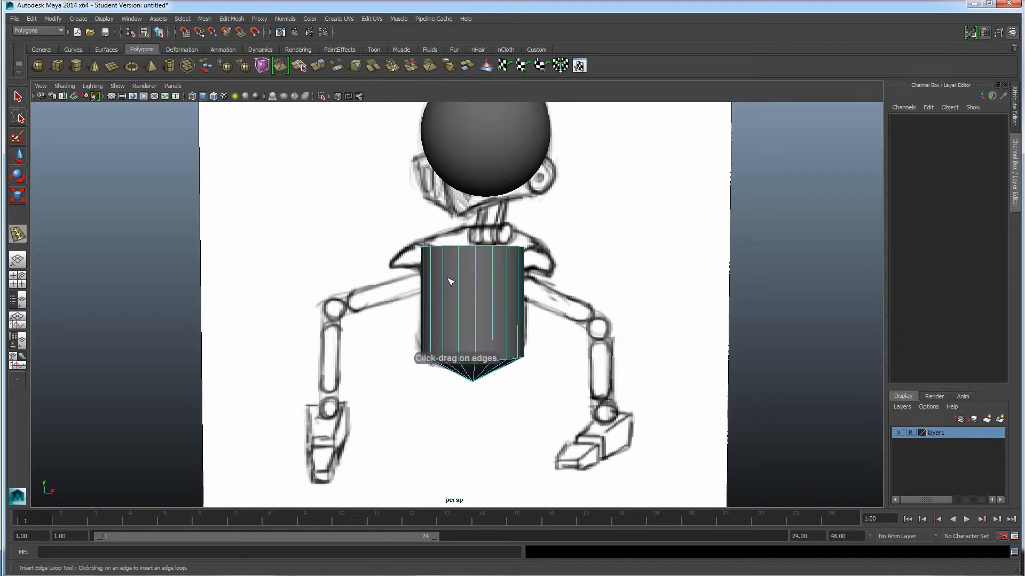
mouse_move(461, 276)
left_mouse_down()
mouse_move(464, 330)
mouse_move(472, 264)
mouse_move(467, 278)
mouse_move(463, 262)
mouse_move(473, 286)
mouse_move(547, 302)
mouse_move(444, 243)
left_mouse_up()
mouse_move(509, 306)
left_mouse_down("alt")
mouse_move(474, 284)
mouse_move(464, 331)
mouse_move(463, 307)
left_mouse_up("alt")
mouse_move(390, 301)
left_mouse_down("alt")
mouse_move(515, 297)
mouse_move(404, 308)
mouse_move(451, 305)
mouse_move(437, 303)
left_mouse_up("alt")
key("ctrl+z")
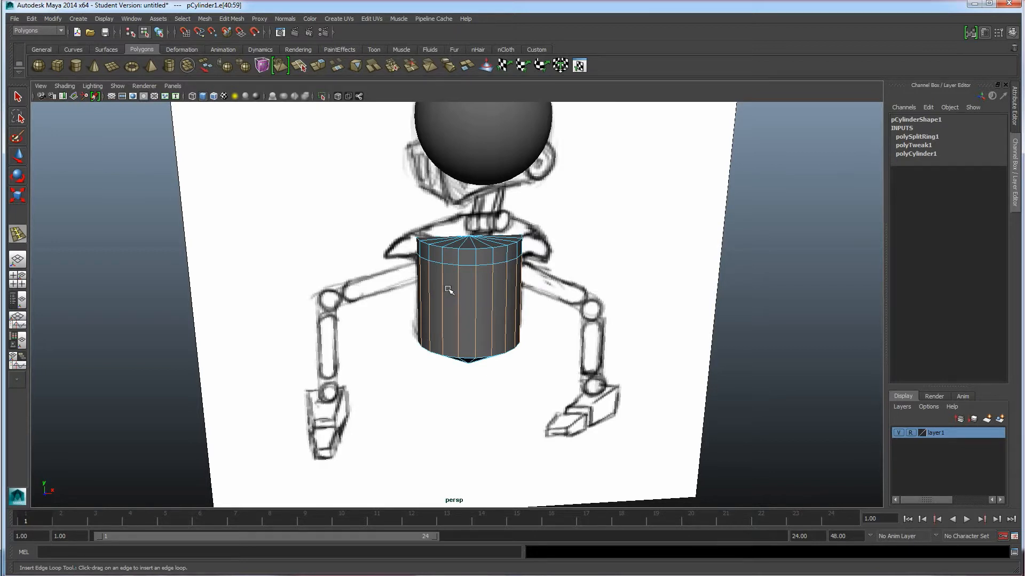
key("w")
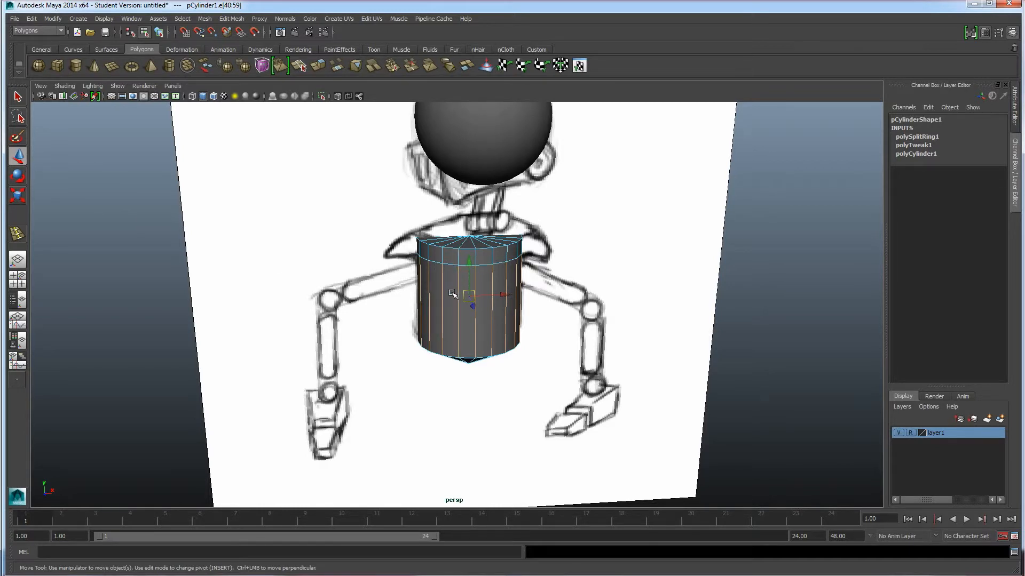
left_click_drag(453, 313, 457, 312, "alt")
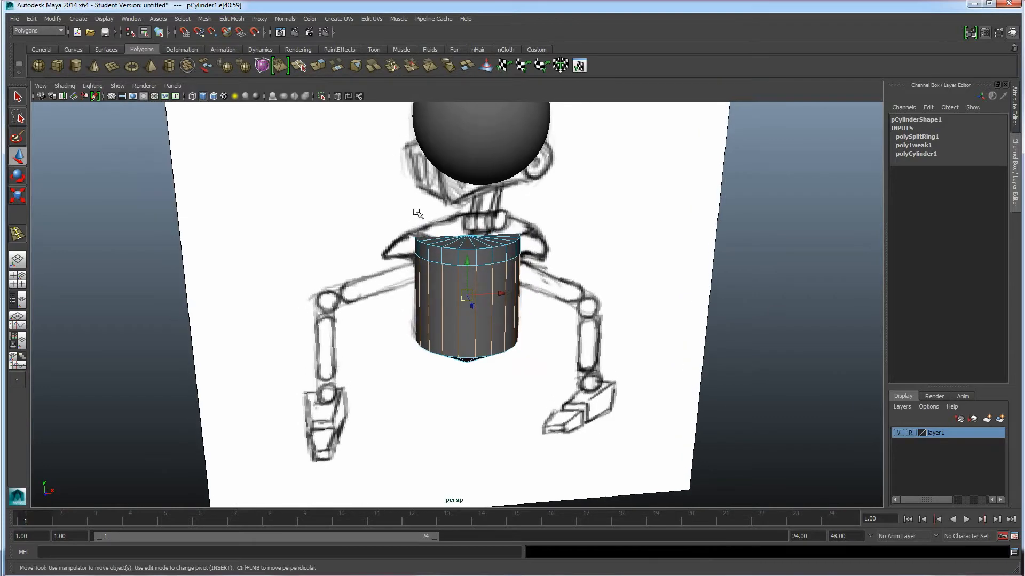
left_click(231, 19)
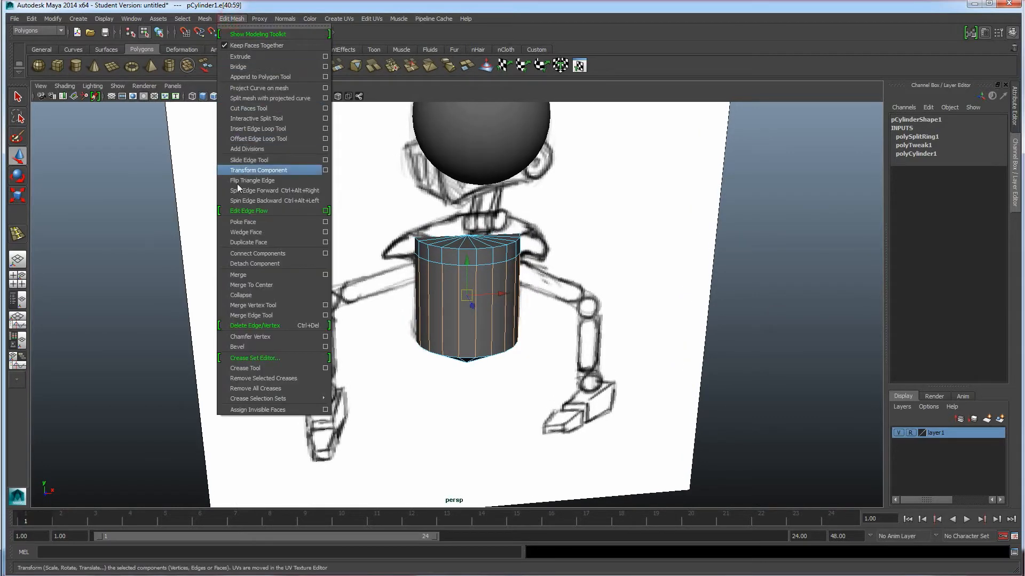
left_click(250, 128)
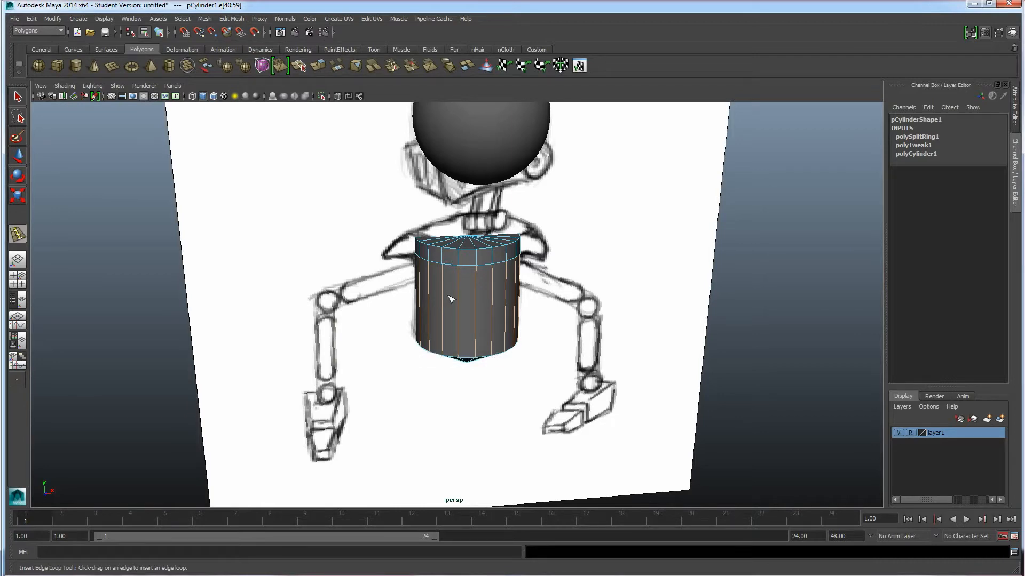
key("w")
Step: Switch the torso cylinder to face editing with its front side in view
mouse_move(425, 297)
left_mouse_down("alt")
mouse_move(423, 267)
mouse_move(395, 264)
left_mouse_up("alt")
right_click_drag(393, 263, 393, 287)
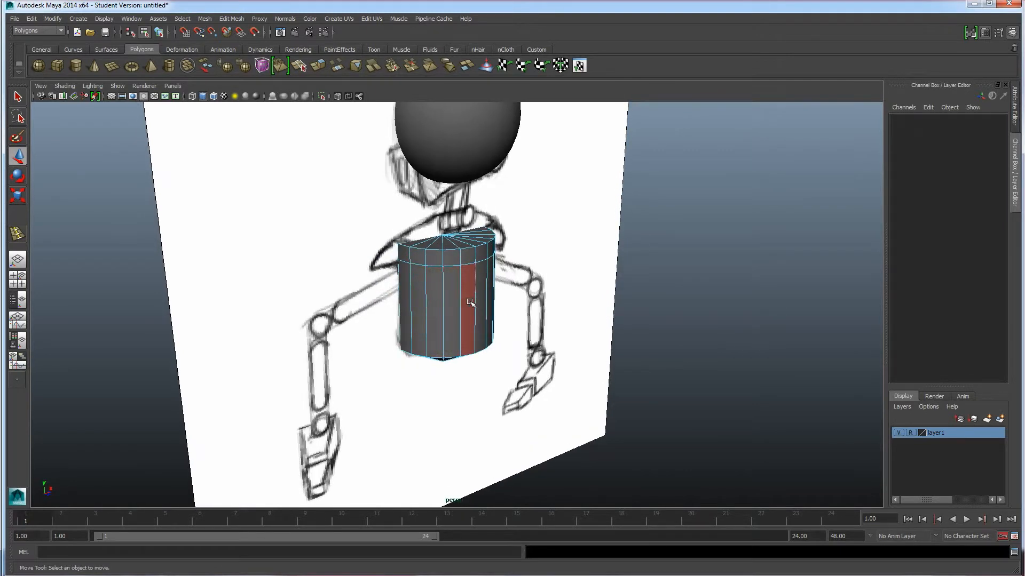
left_click_drag(468, 300, 460, 285, "alt")
Step: Try selecting the cylinder's front side faces below the edge loop one by one, and clear the selection
left_click(455, 294)
left_click(492, 316)
left_click(453, 318)
left_click(423, 323)
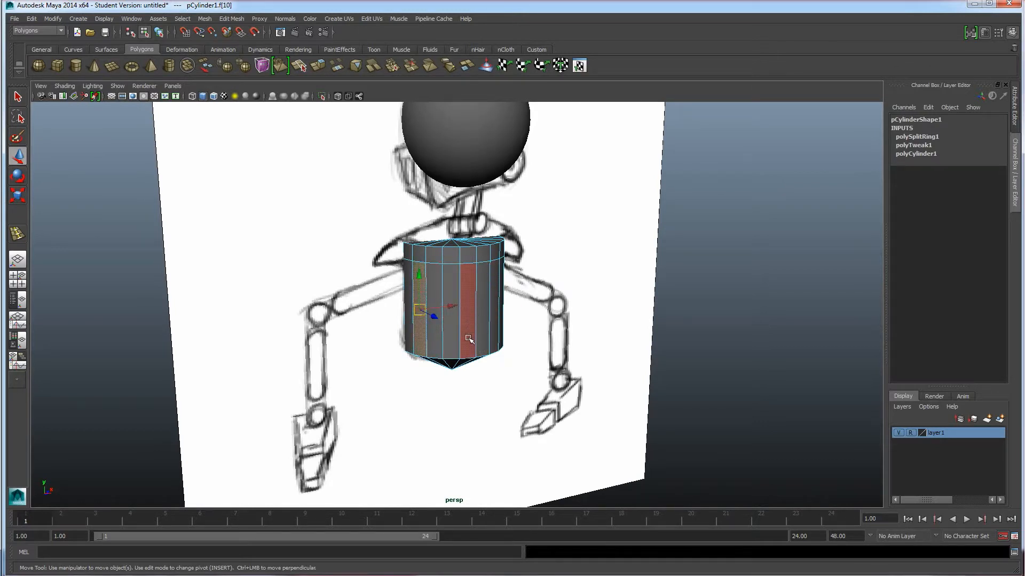
left_click(450, 285, "shift")
left_click(481, 285, "shift")
left_click(465, 279, "shift")
left_click(434, 302, "shift")
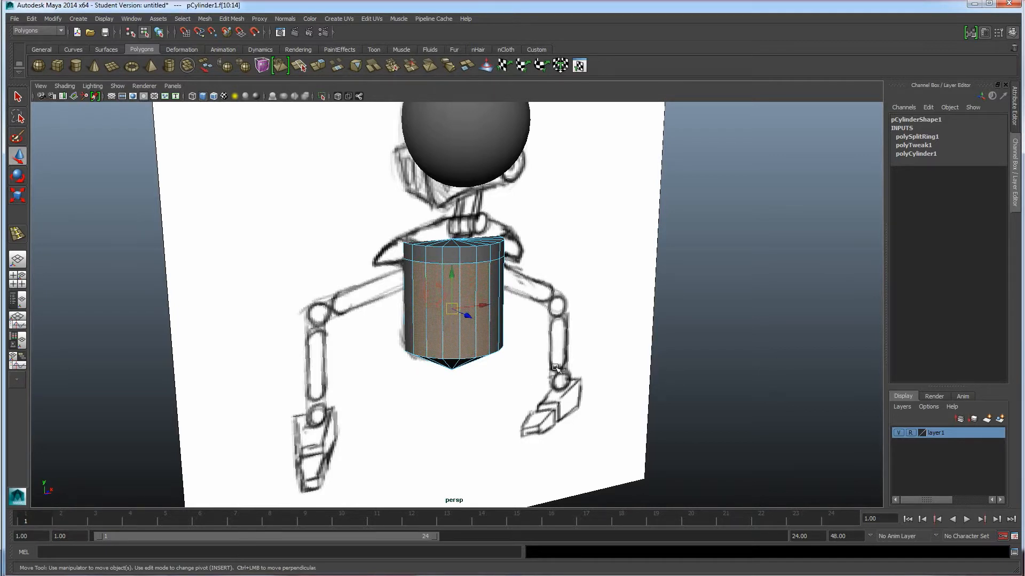
left_click(705, 288)
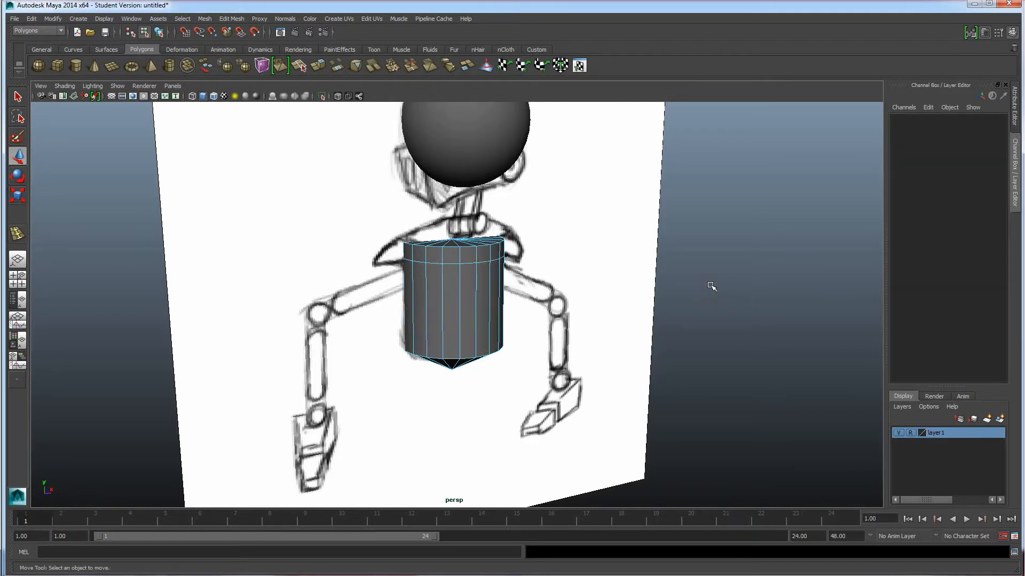
Step: Select the full ring of narrow side faces between the new edge loop and the cylinder's top rim
left_click_drag(444, 276, 466, 291, "alt")
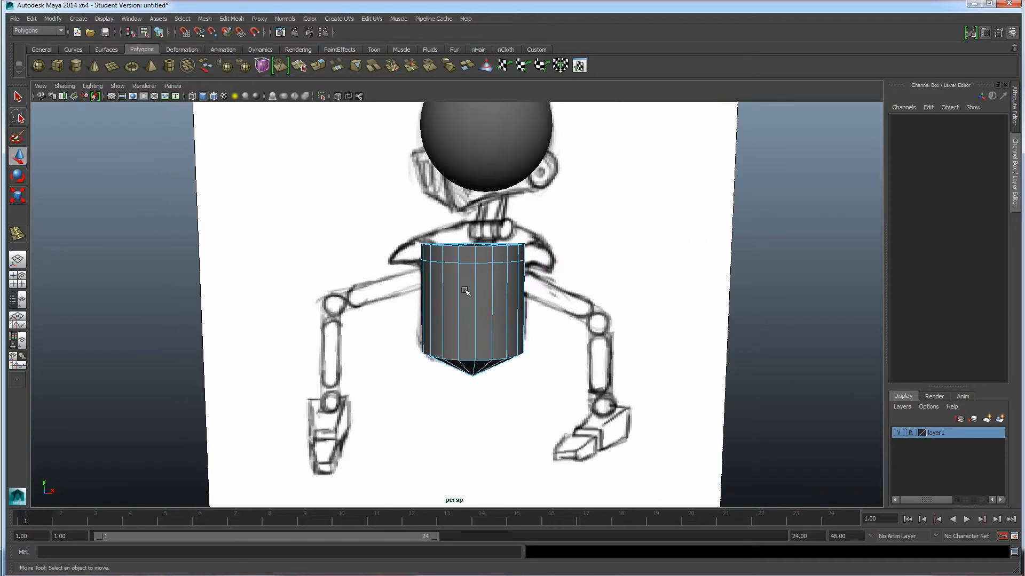
left_click_drag(447, 256, 548, 254)
left_click_drag(657, 290, 373, 222)
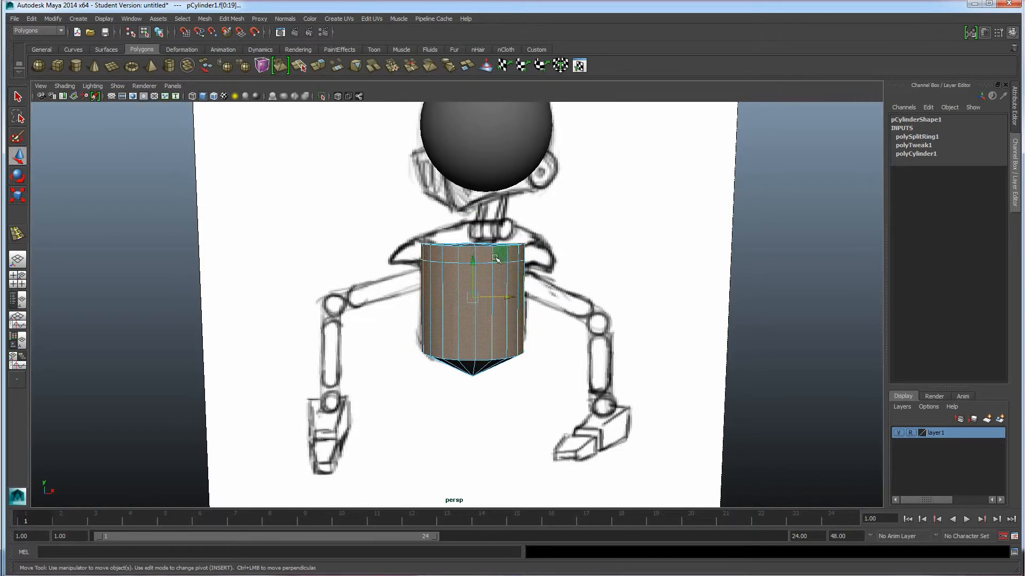
mouse_move(493, 307)
left_mouse_down("alt")
mouse_move(657, 322)
mouse_move(576, 347)
mouse_move(484, 325)
mouse_move(525, 293)
mouse_move(563, 339)
mouse_move(564, 328)
left_mouse_up("alt")
left_click(597, 285)
left_click_drag(554, 259, 377, 252)
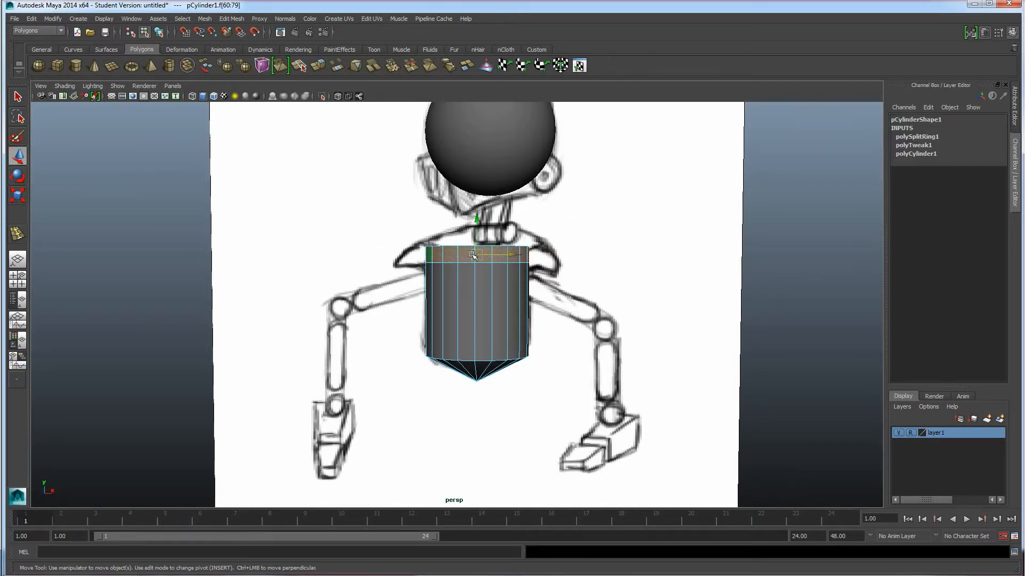
Step: Hide the reference layer1 to examine the selected face ring from all around, and show the layer again
left_click_drag(414, 271, 433, 291, "alt")
left_click(899, 432)
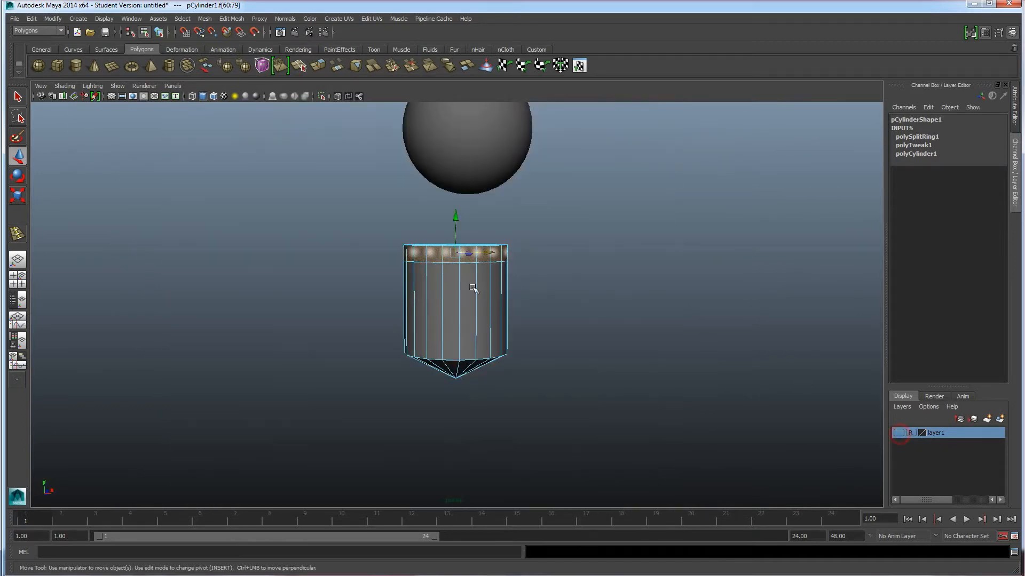
left_click_drag(582, 251, 592, 307, "alt")
mouse_move(487, 283)
left_mouse_down("alt")
mouse_move(382, 283)
mouse_move(422, 245)
mouse_move(467, 285)
left_mouse_up("alt")
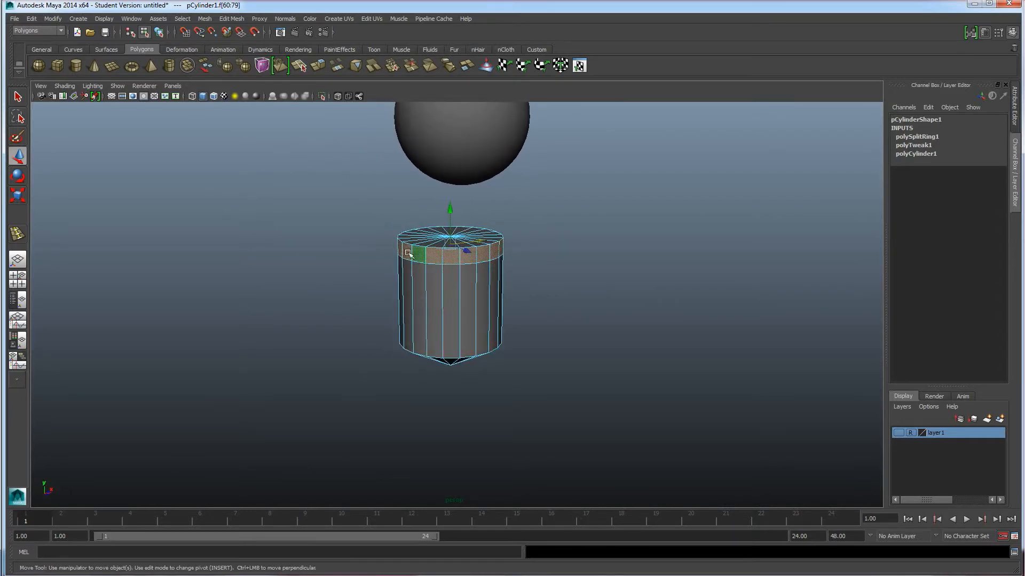
left_click(899, 433)
mouse_move(505, 329)
left_mouse_down("alt")
mouse_move(457, 322)
mouse_move(427, 229)
left_mouse_up("alt")
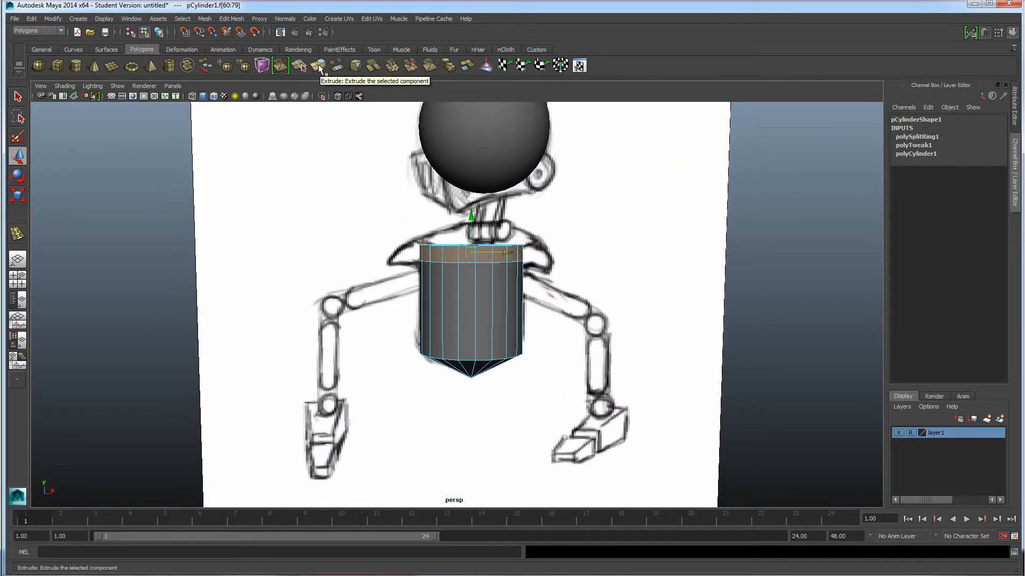
Step: Extrude the selected ring of faces outward from the torso with a Local Translate Z of about 0.493
left_click(322, 67)
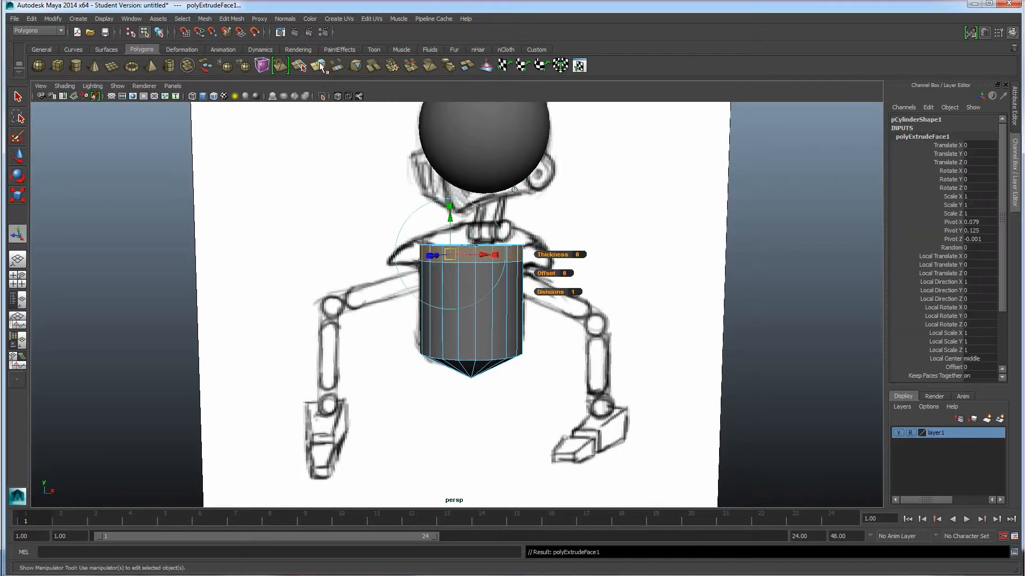
left_click_drag(479, 228, 491, 187, "alt")
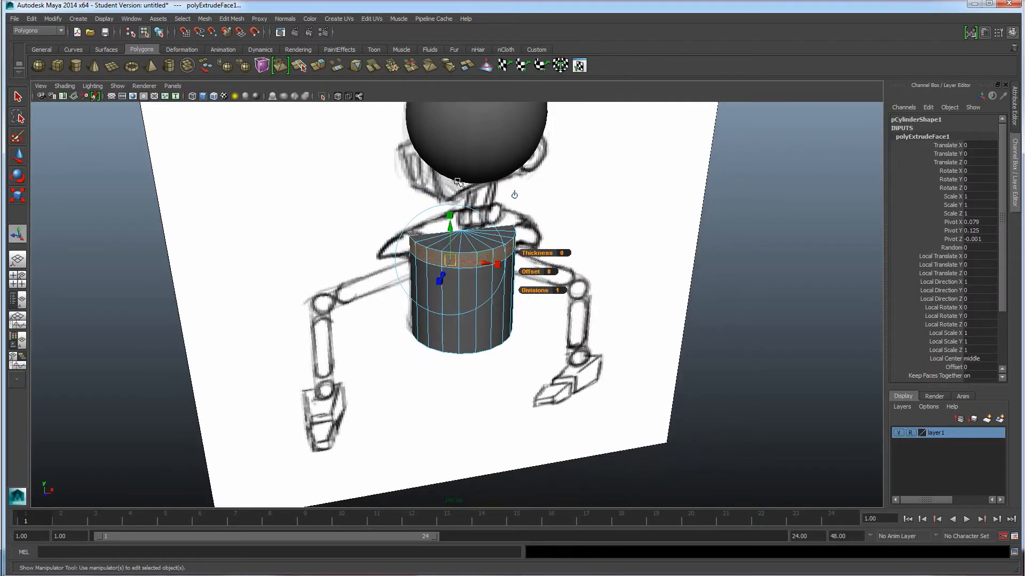
left_click_drag(460, 220, 430, 290, "alt")
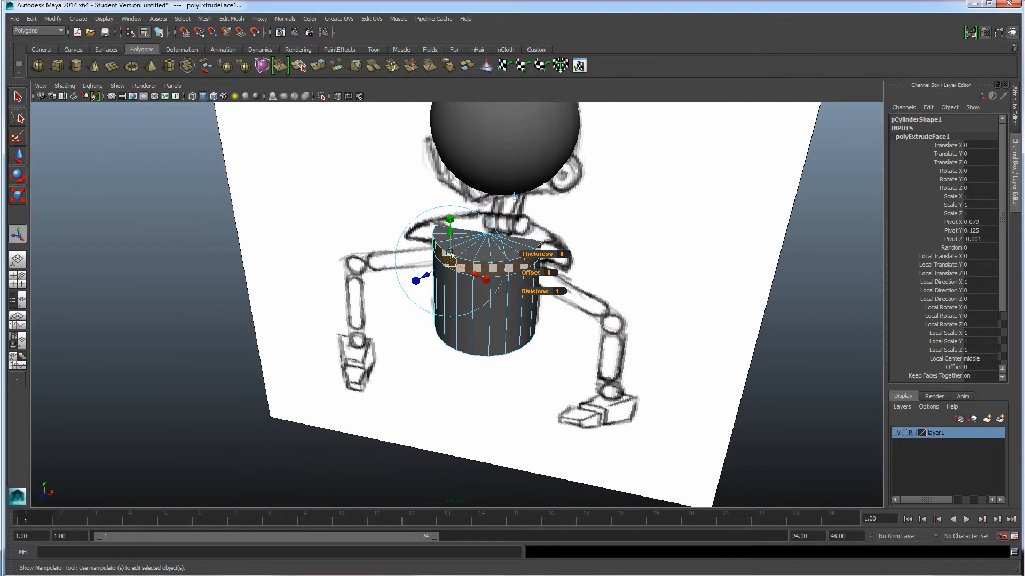
left_click_drag(427, 274, 398, 290)
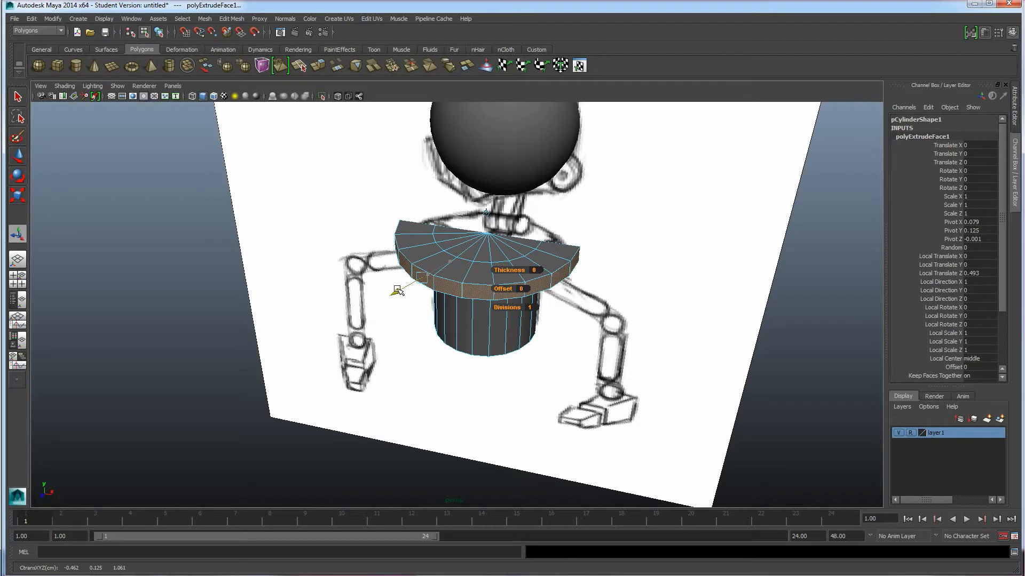
left_click(398, 289)
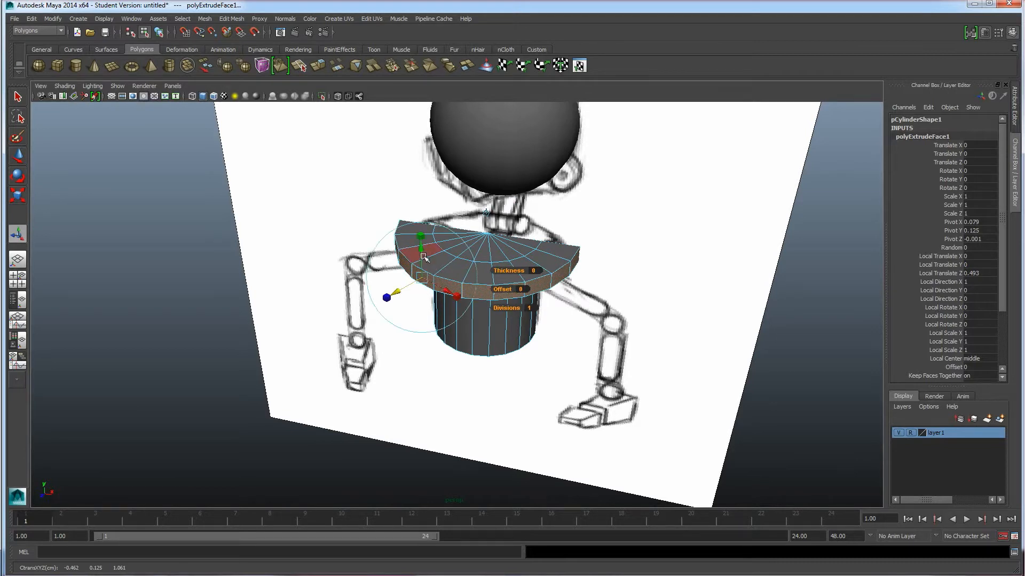
Step: Try shifting the extruded ring vertically and sideways, undo both moves, and reduce its Local Translate Z to about 0.181
left_click_drag(421, 251, 424, 258)
key("ctrl+z")
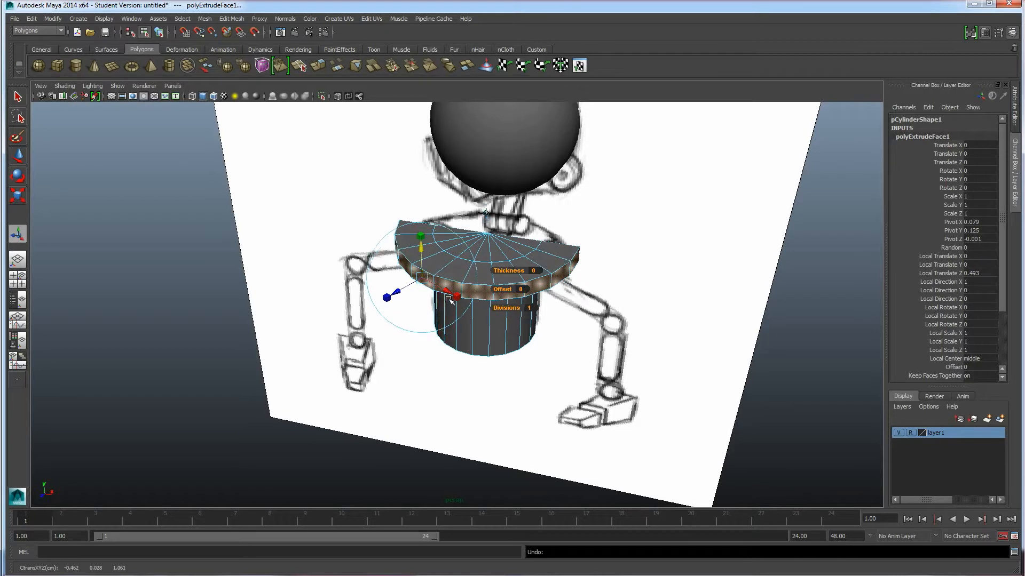
left_click_drag(445, 291, 491, 291)
key("ctrl+z")
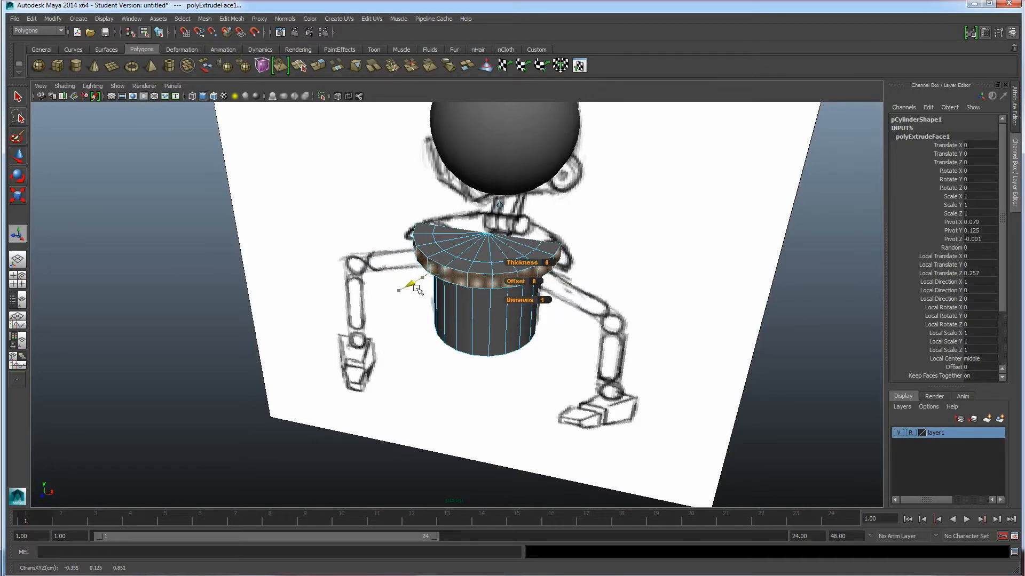
left_click_drag(422, 291, 390, 279, "alt")
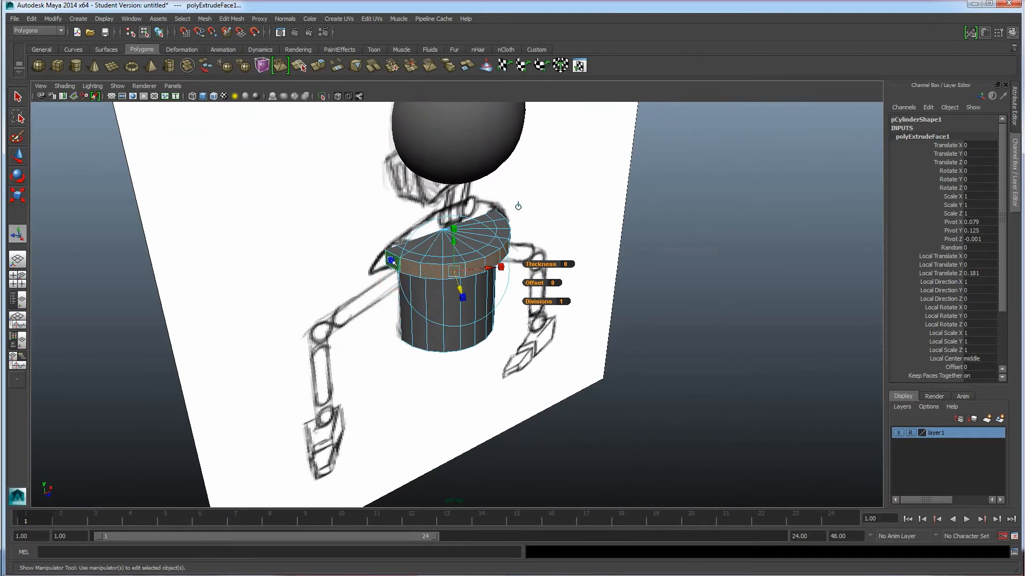
Step: Switch to edge editing, select the outermost vertical edges on both sides of the extruded ring, and hide layer1
right_click(390, 260)
left_click(392, 236)
left_click(384, 256)
left_click_drag(384, 256, 502, 301, "alt")
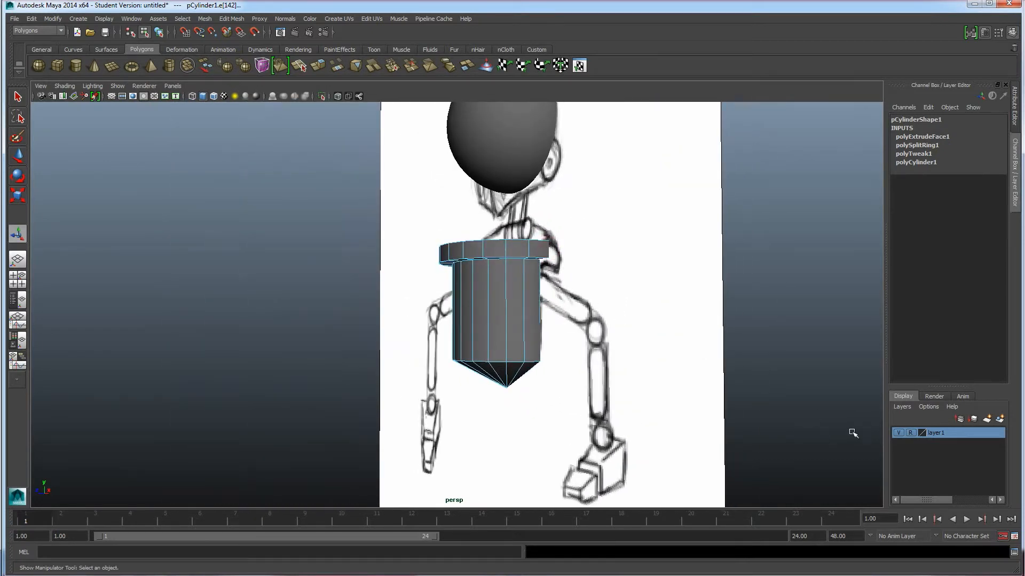
left_click(898, 433)
mouse_move(587, 339)
left_mouse_down("alt")
mouse_move(514, 315)
mouse_move(503, 298)
mouse_move(653, 302)
mouse_move(393, 274)
mouse_move(384, 293)
mouse_move(404, 291)
mouse_move(405, 263)
left_mouse_up("alt")
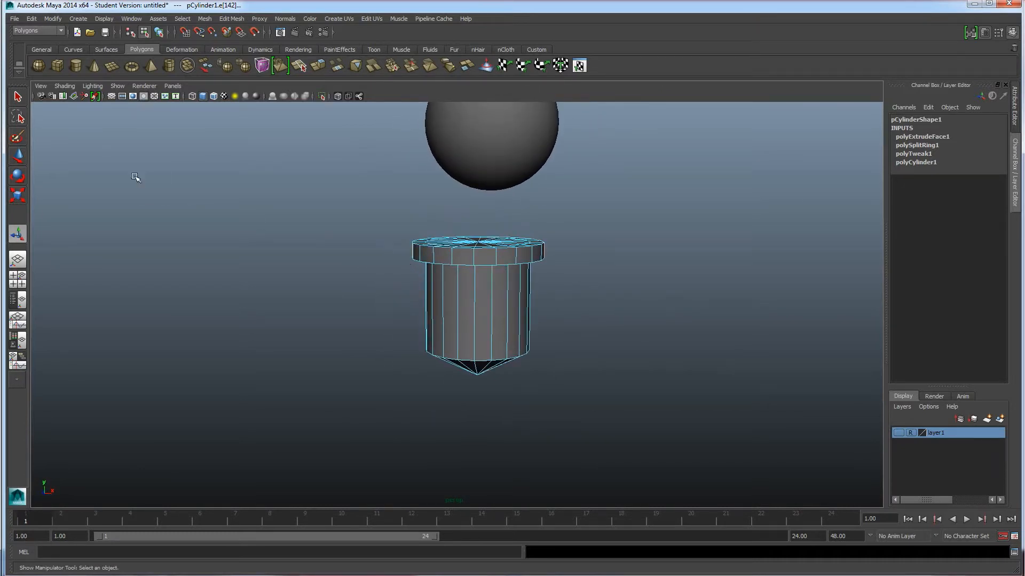
Step: Scale the selected side edges apart horizontally to form pointed shoulders on the extruded ring
left_click(18, 195)
left_click_drag(430, 249, 415, 250)
mouse_move(457, 283)
left_mouse_down("alt")
mouse_move(466, 286)
mouse_move(457, 275)
left_mouse_up("alt")
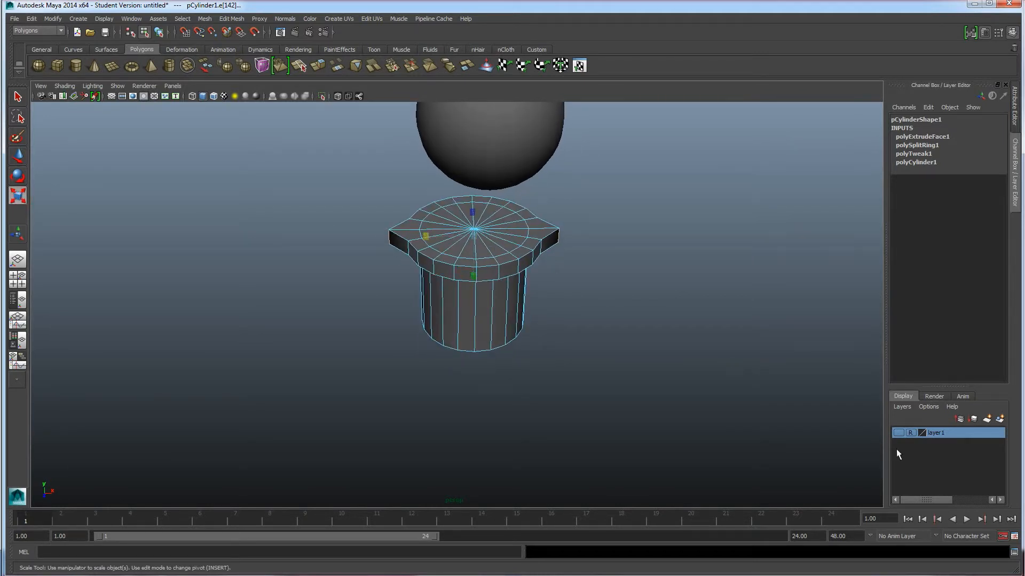
Step: Show layer1, switch to vertex editing, and raise the torso's top centre vertex to form a pointed top matching the reference
left_click(898, 434)
mouse_move(566, 359)
left_mouse_down("alt")
mouse_move(465, 231)
mouse_move(477, 235)
mouse_move(435, 309)
mouse_move(439, 295)
left_mouse_up("alt")
key("w")
left_click_drag(505, 277, 538, 274, "alt")
right_click_drag(496, 245, 474, 243)
left_click(483, 234)
left_click_drag(480, 204, 474, 228)
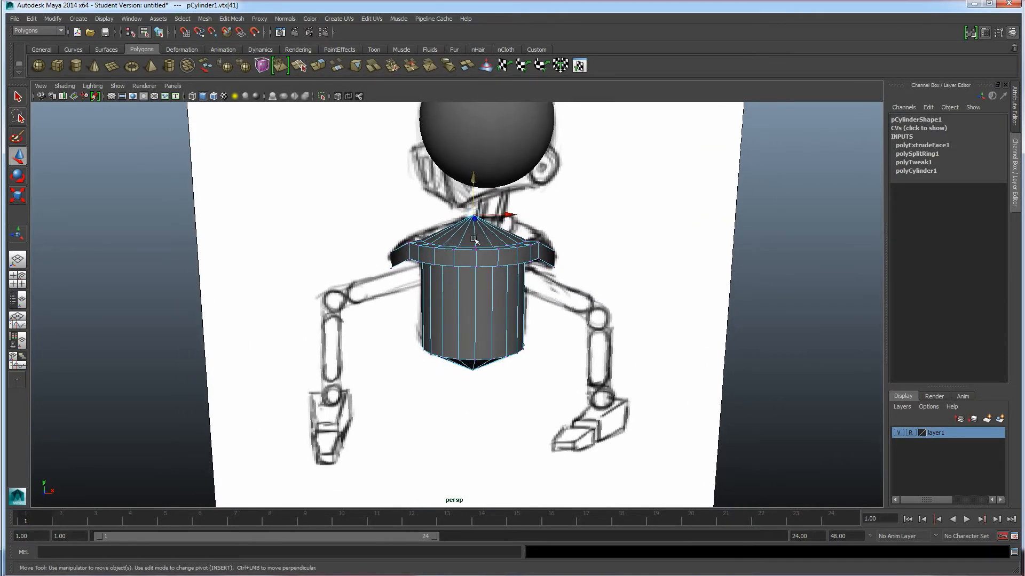
left_click_drag(492, 274, 455, 270, "alt")
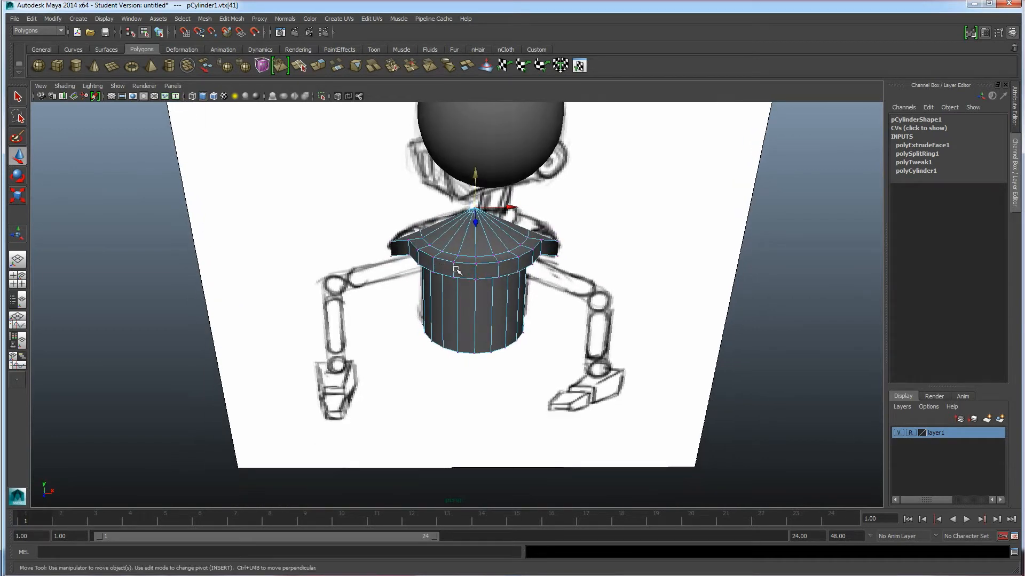
Step: Switch to edge editing, select the edge loop around the base of the torso's pointed top, and adjust its height
right_click_drag(468, 256, 469, 239)
left_click(467, 256)
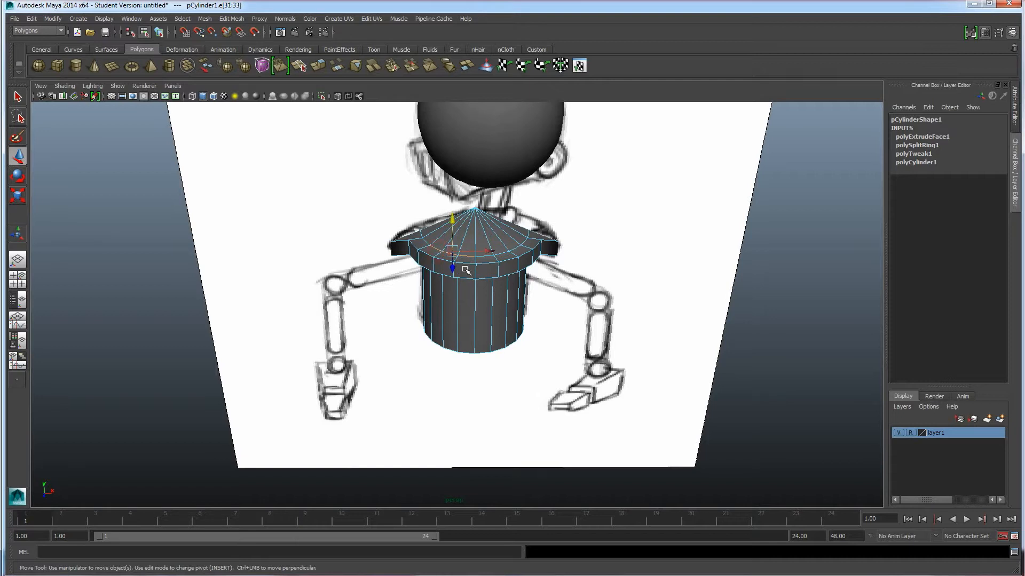
double_click(515, 256)
left_click_drag(475, 204, 491, 246)
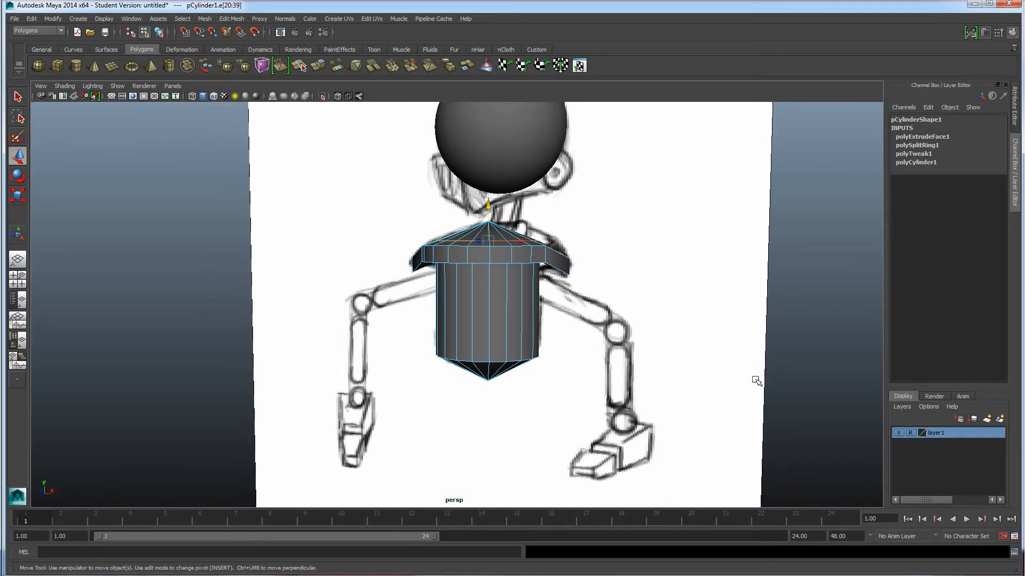
Step: Hide layer1, return to object mode, and select the torso
left_click(899, 432)
left_click(687, 362)
left_click_drag(576, 382, 502, 368, "alt")
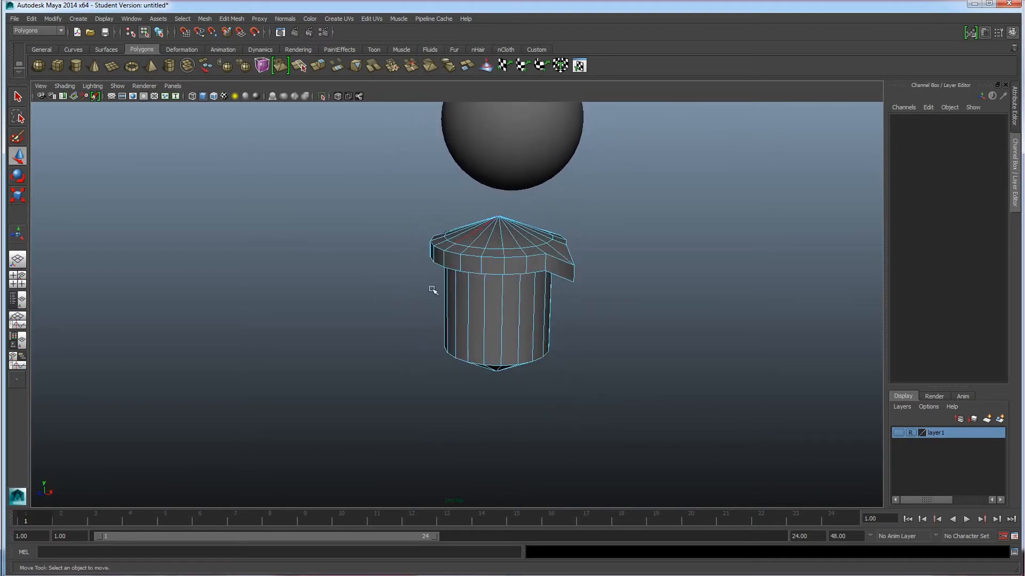
right_click_drag(497, 296, 547, 277)
left_click_drag(578, 391, 522, 320, "alt")
left_click(485, 324)
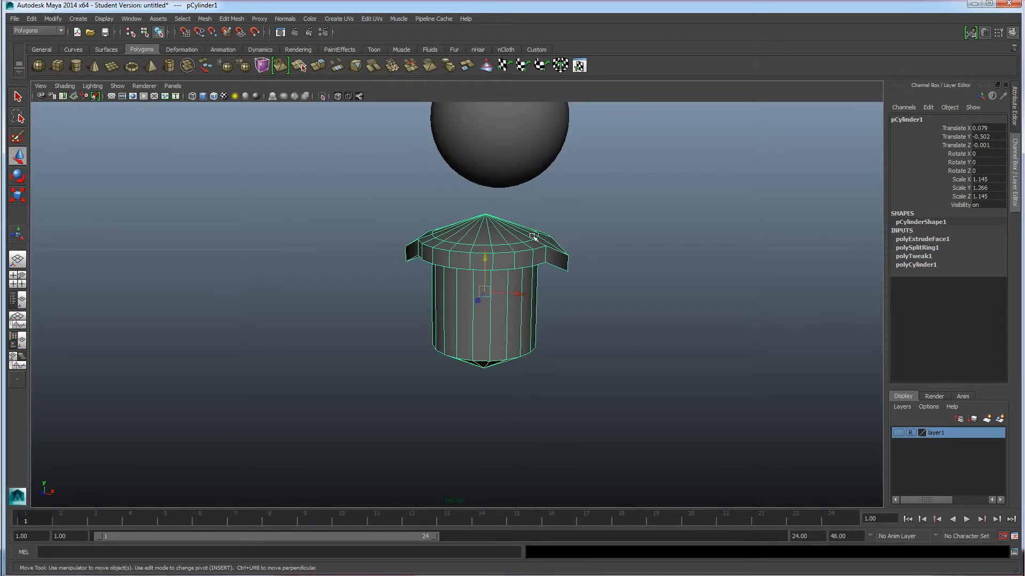
Step: Compare the torso in smooth mesh preview and unsmoothed display, finishing in unsmoothed display with the torso selected
key("2")
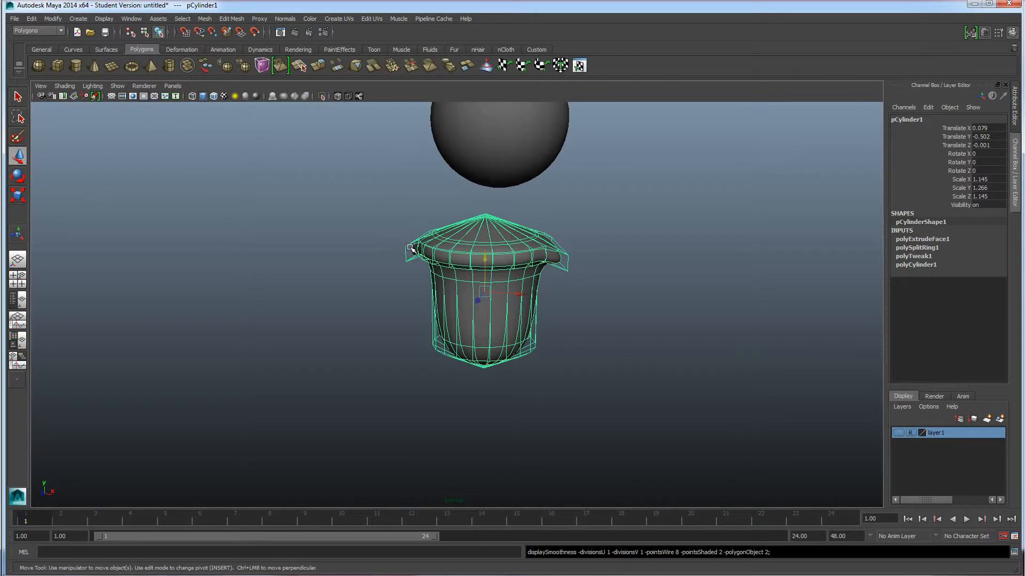
key("3")
key("1")
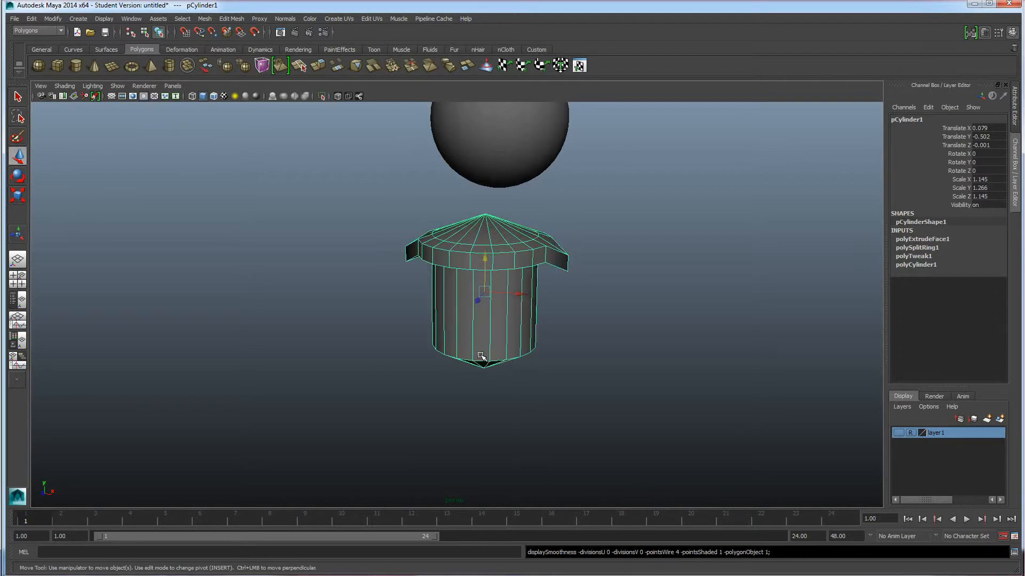
key("3")
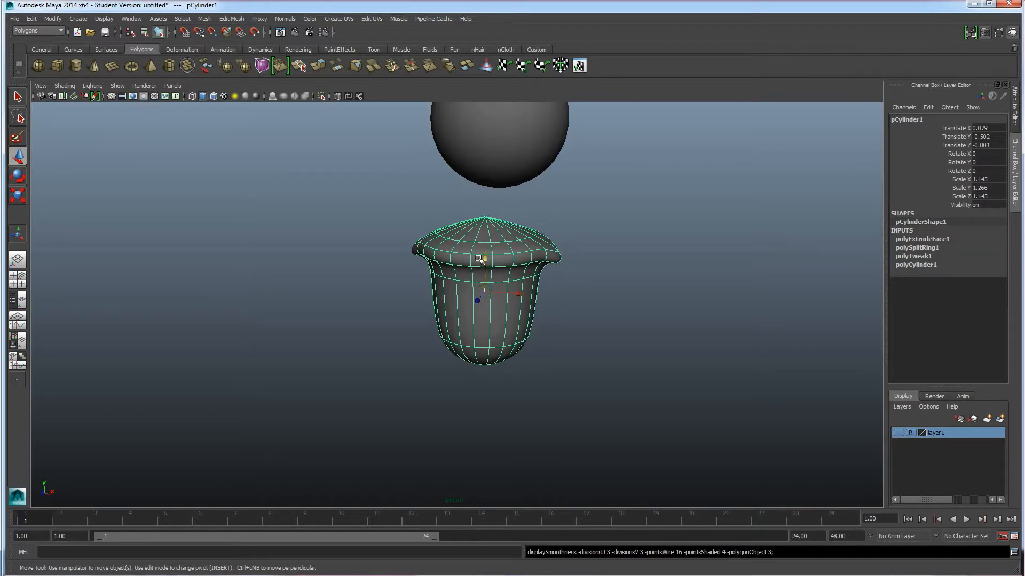
key("1")
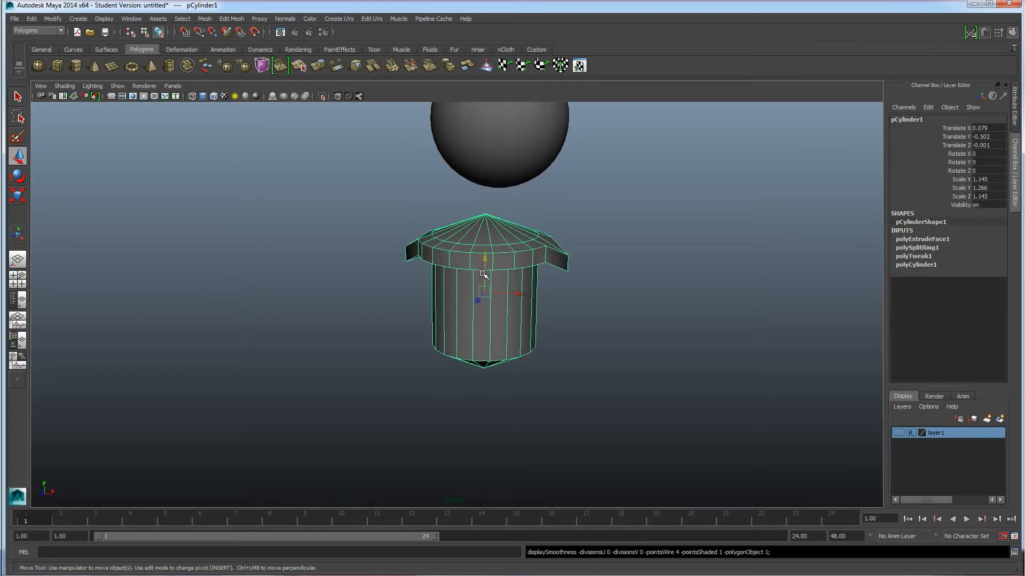
key("3")
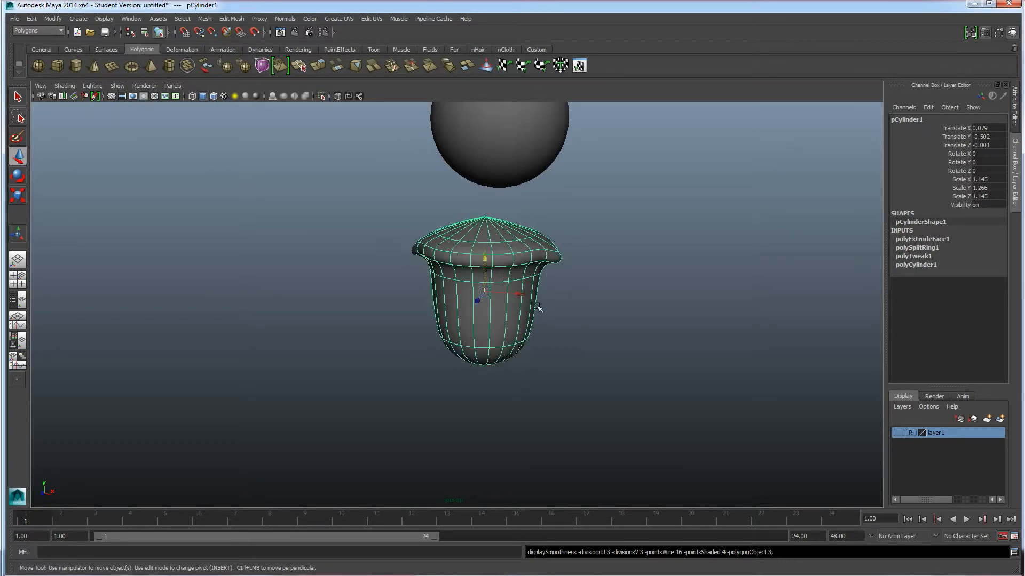
left_click_drag(496, 332, 548, 337, "alt")
left_click(560, 316)
left_click(499, 283)
key("1")
left_click(587, 322)
left_click(492, 293)
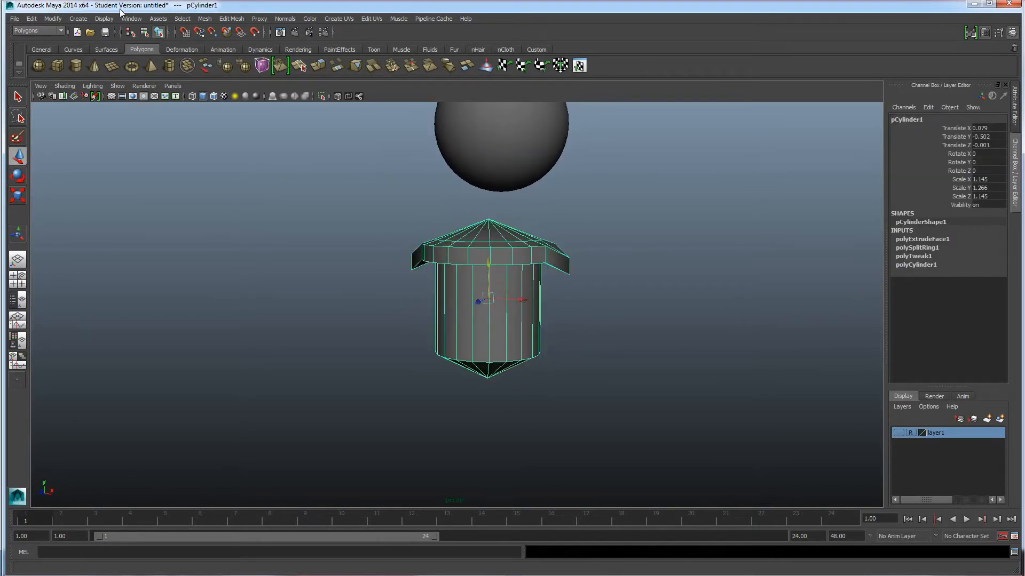
Step: Apply Smooth to the torso mesh and deselect it
left_click(205, 19)
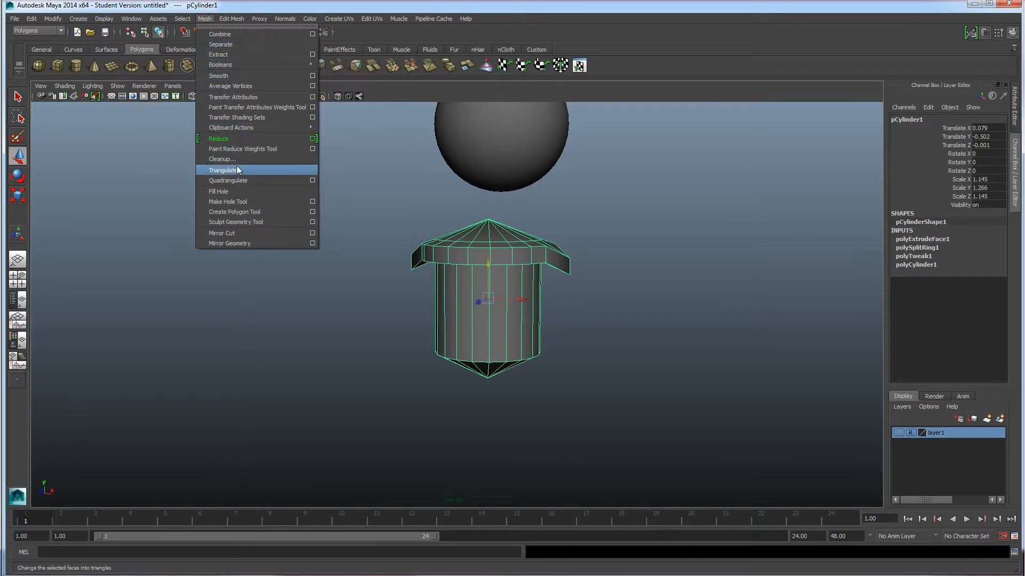
left_click(227, 75)
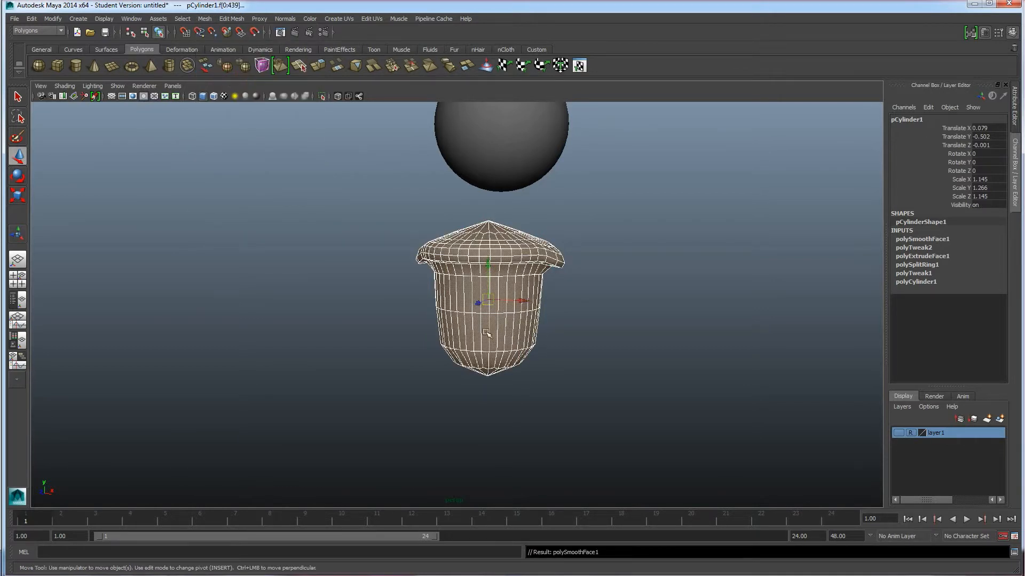
left_click(692, 309)
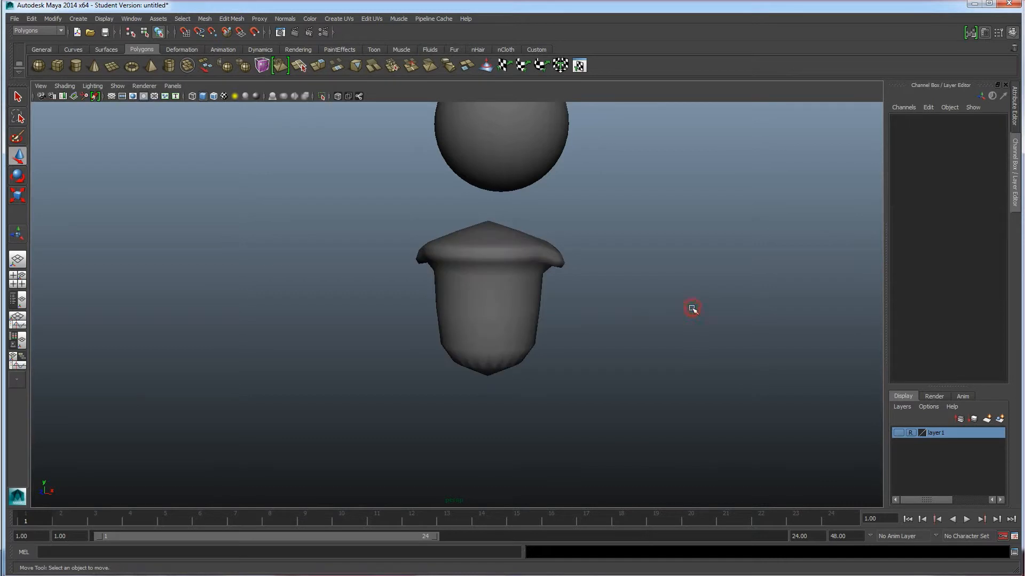
left_click_drag(643, 327, 619, 332, "alt")
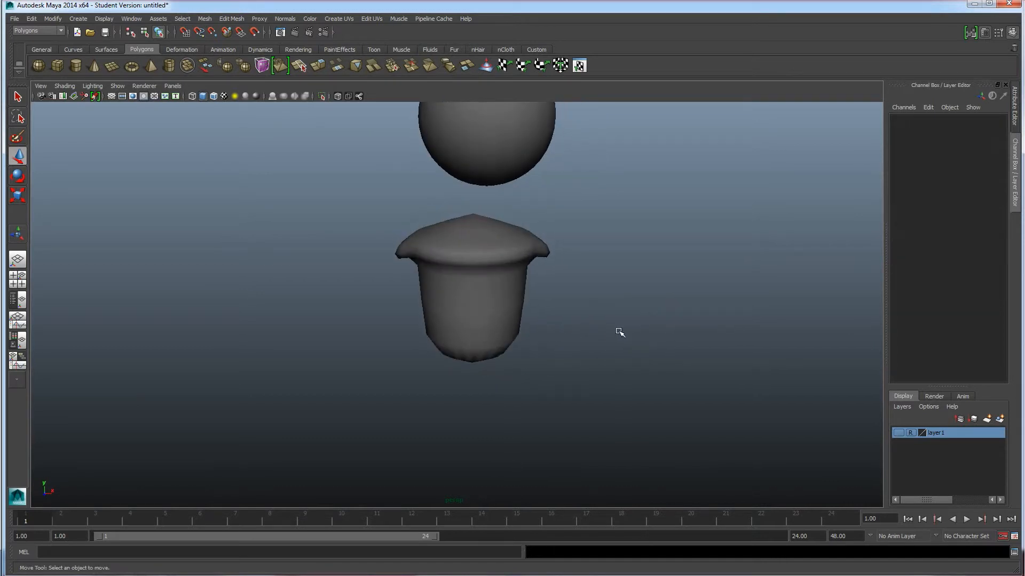
Step: Preview the subdivided torso in smooth mesh display and examine its rounded shape
left_click(484, 274)
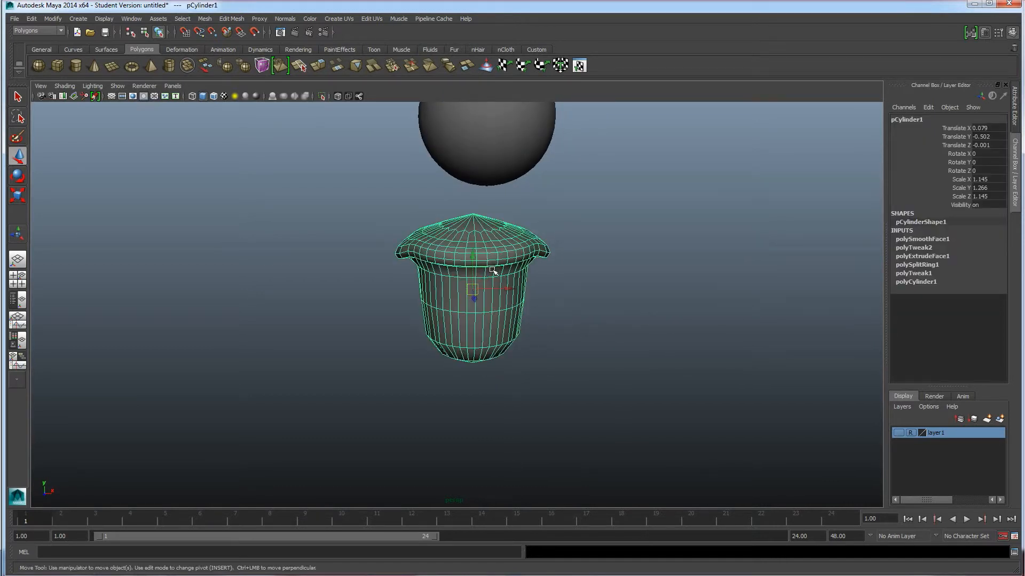
key("3")
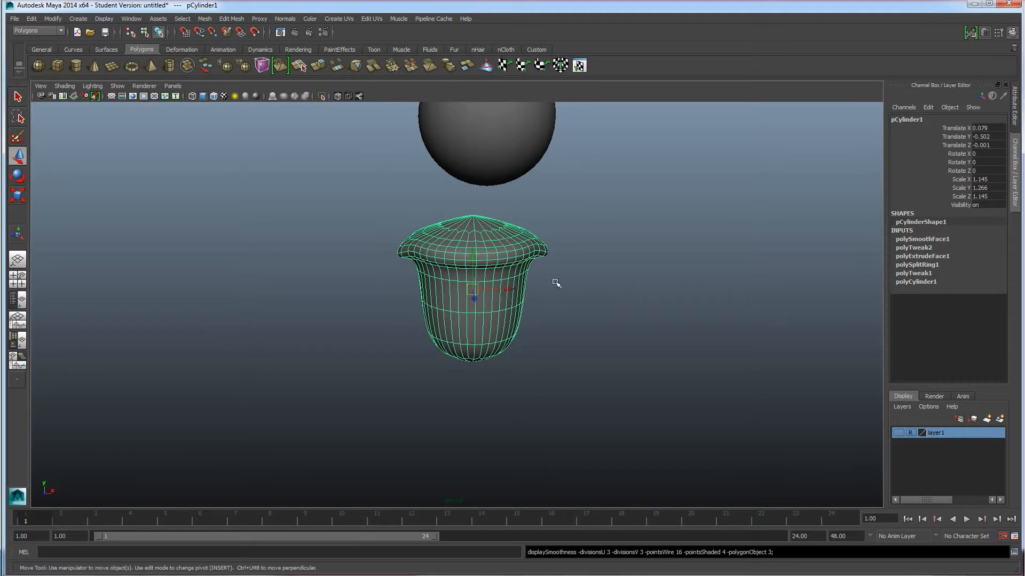
left_click(596, 306)
left_click_drag(565, 336, 513, 342, "alt")
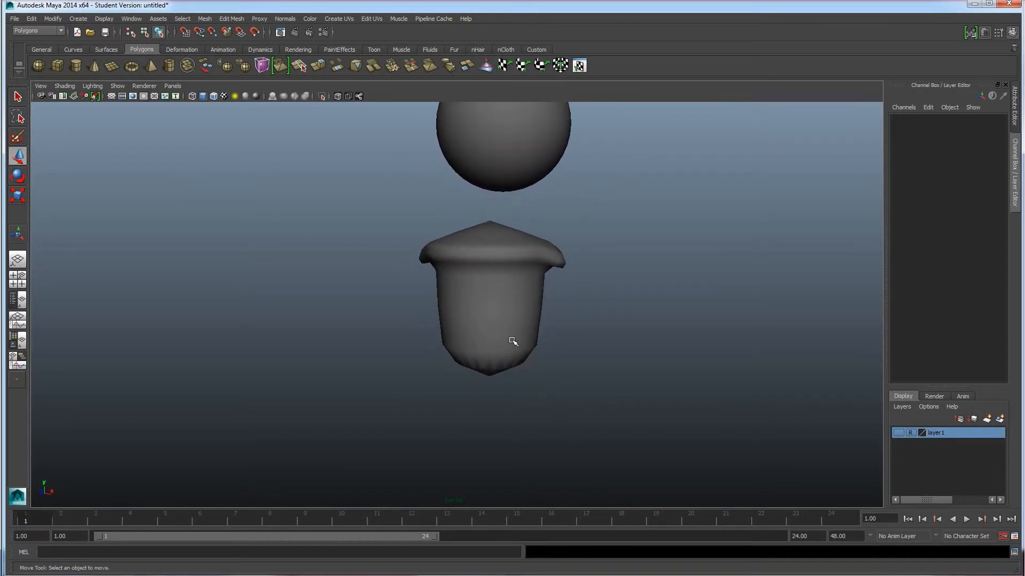
Step: Show layer1 and create a thin polygon cylinder lying along X in the side view, radius about 0.162 and height about 1.17
left_click(901, 434)
mouse_move(451, 297)
left_mouse_down("alt")
mouse_move(483, 293)
mouse_move(485, 348)
mouse_move(580, 309)
left_mouse_up("alt")
left_click_drag(613, 359, 502, 340, "alt")
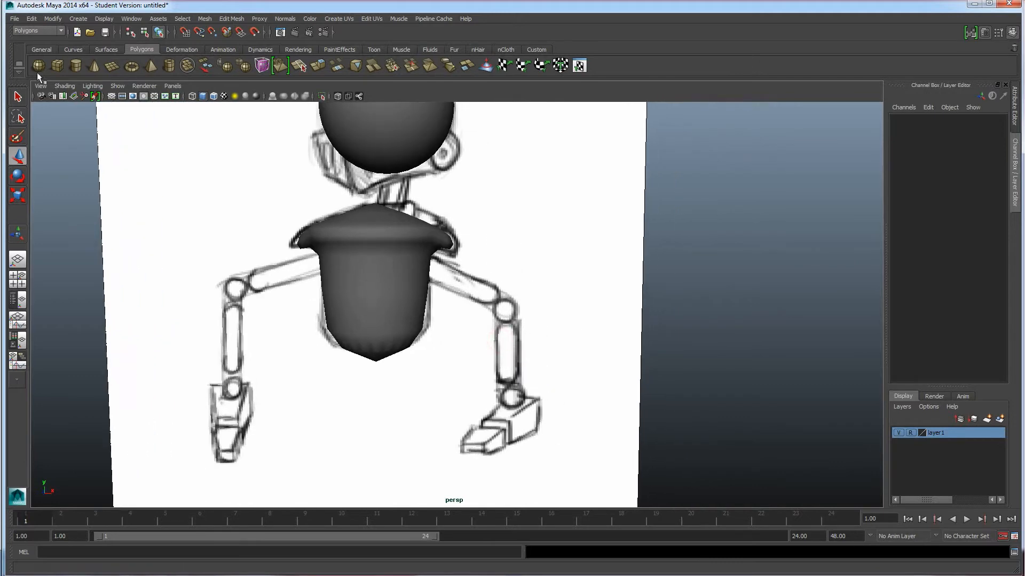
left_click(75, 63)
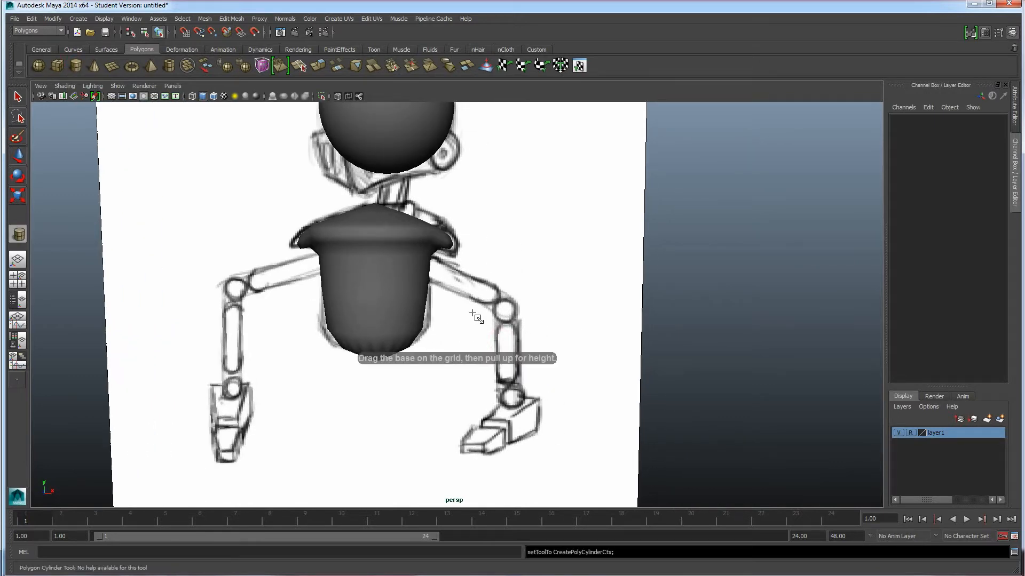
key("space")
key("space")
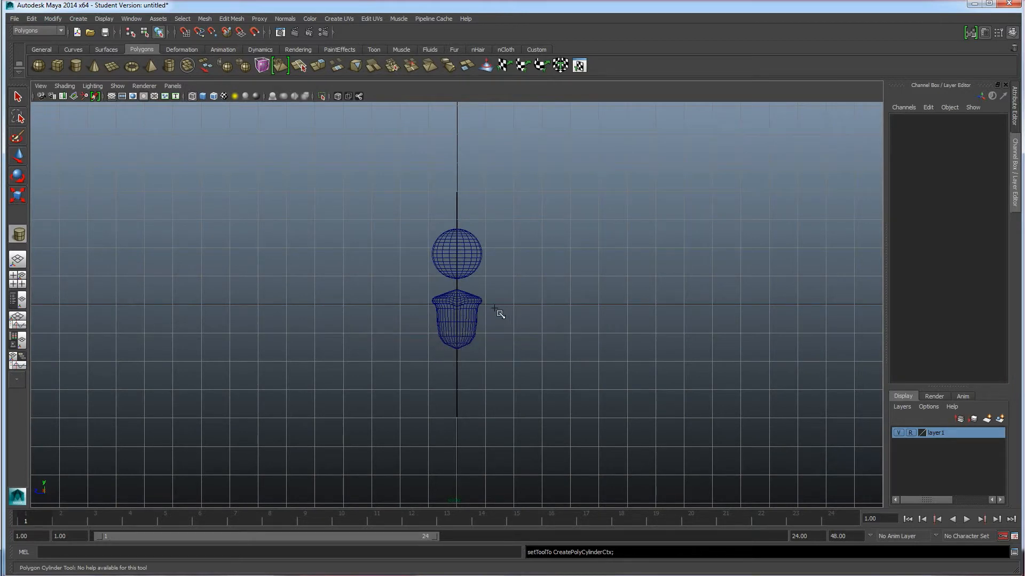
left_click_drag(495, 310, 497, 312)
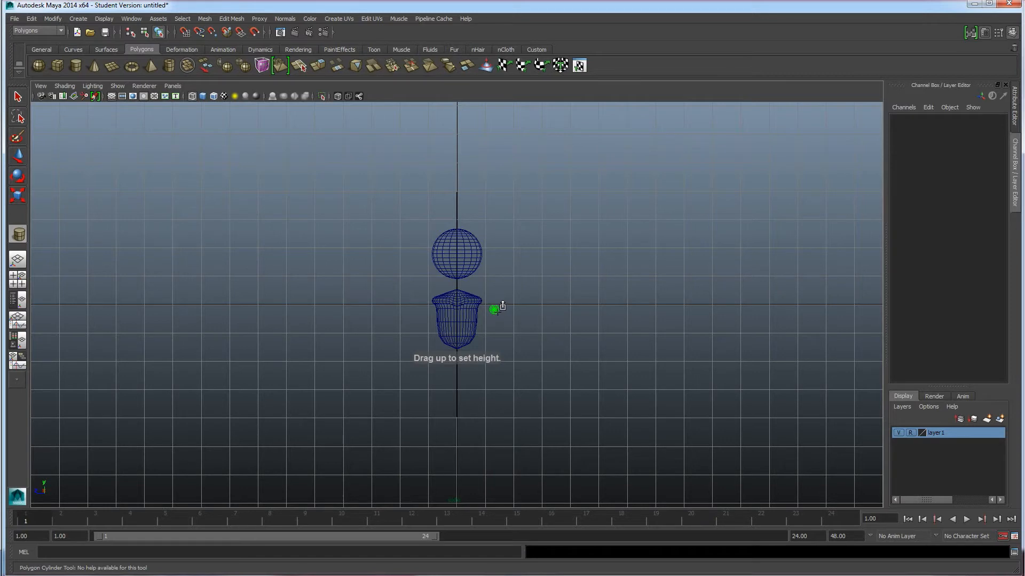
key("space")
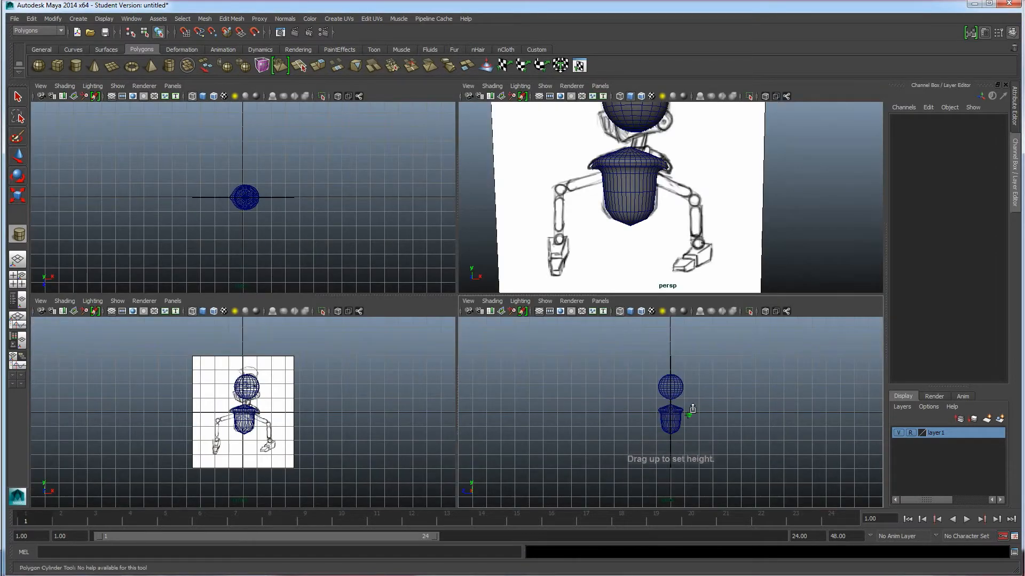
left_click_drag(695, 403, 695, 393)
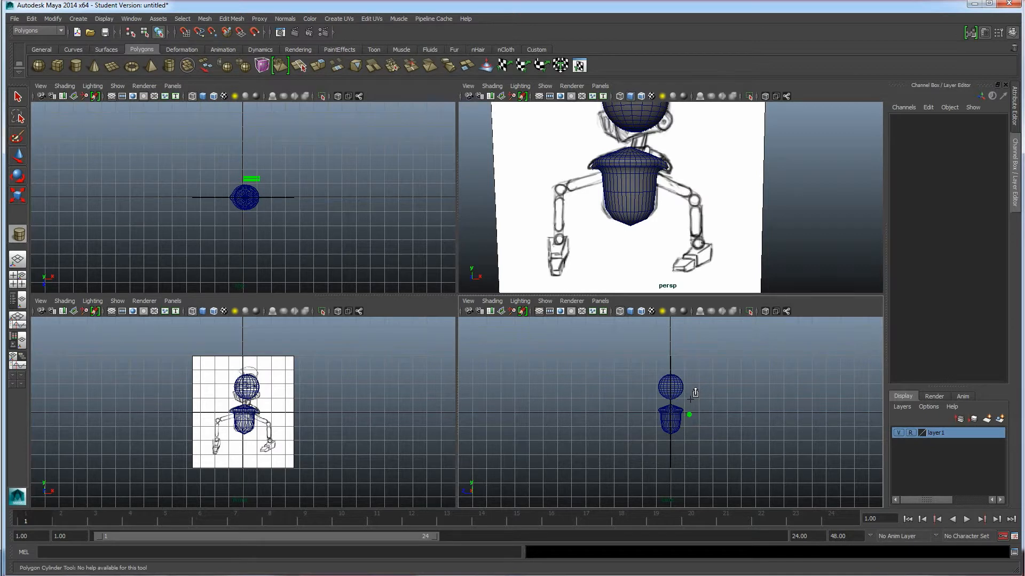
left_click_drag(694, 393, 695, 393)
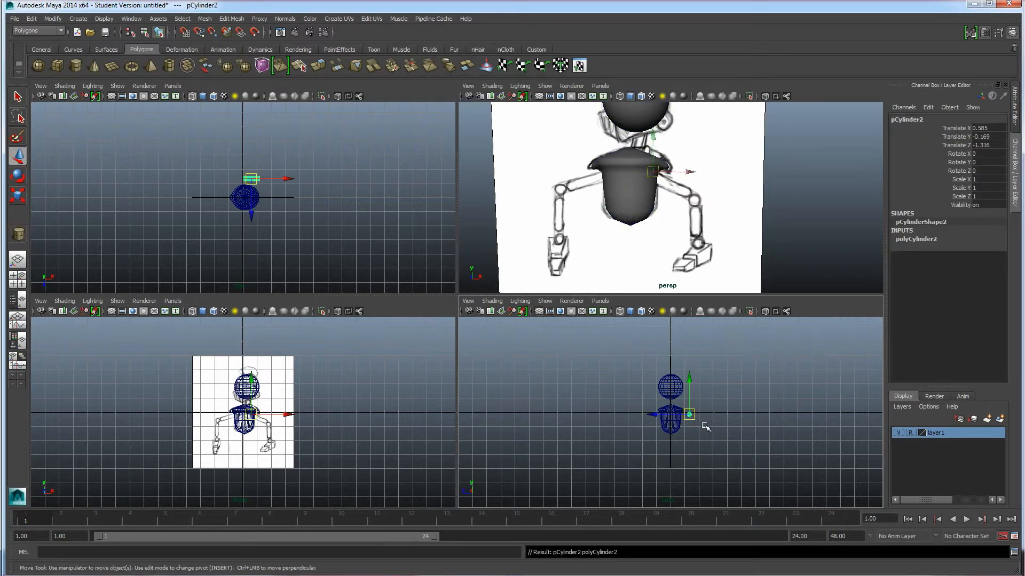
Step: Move the new cylinder beside the torso to about Translate X 1.668 and Translate Z -0.01
scroll(705, 427, "up", 5)
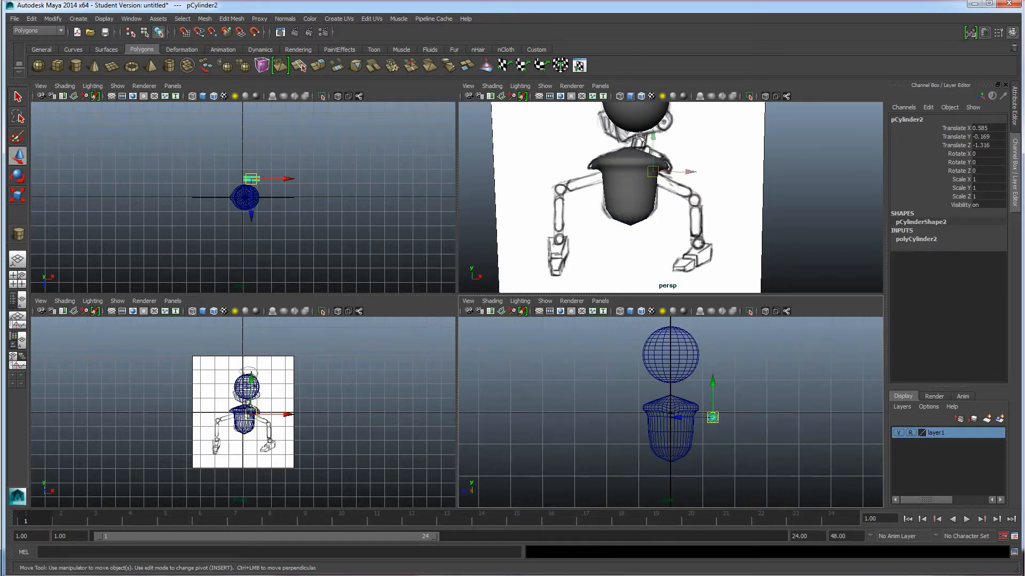
left_click_drag(689, 174, 730, 176)
left_click_drag(707, 233, 652, 178, "alt")
left_click(683, 175)
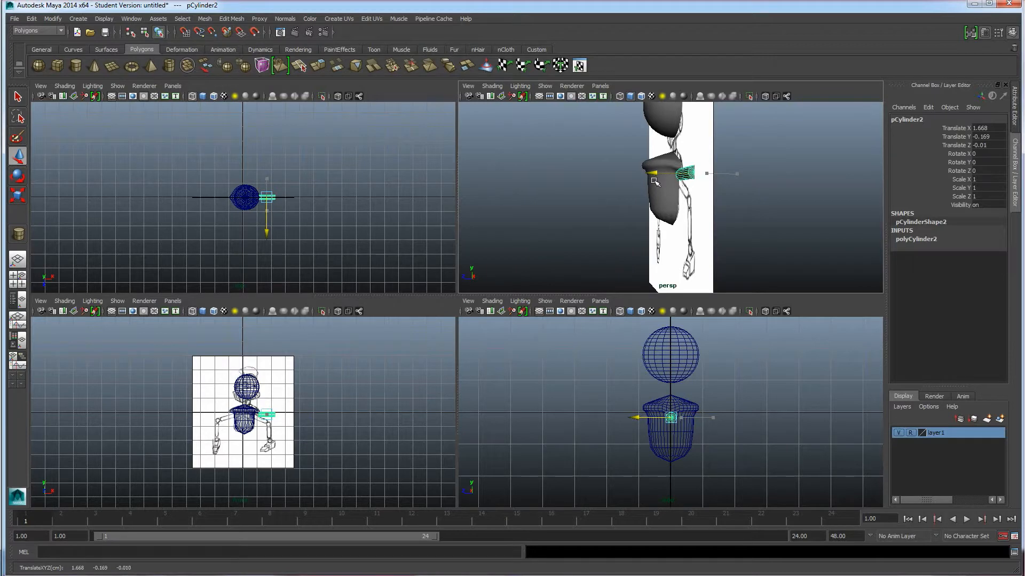
left_click_drag(659, 222, 724, 224, "alt")
key("space")
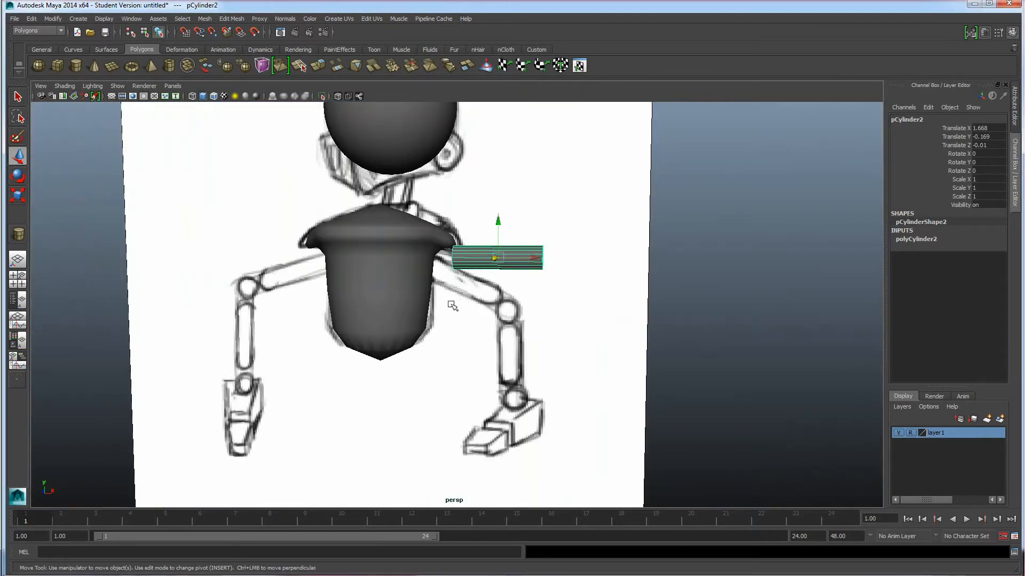
Step: Move the arm cylinder to about Translate X 1.515, Y -0.294 and scale it uniformly to about 0.822
left_click_drag(497, 222, 520, 269)
left_click_drag(526, 308, 482, 270, "alt")
key("r")
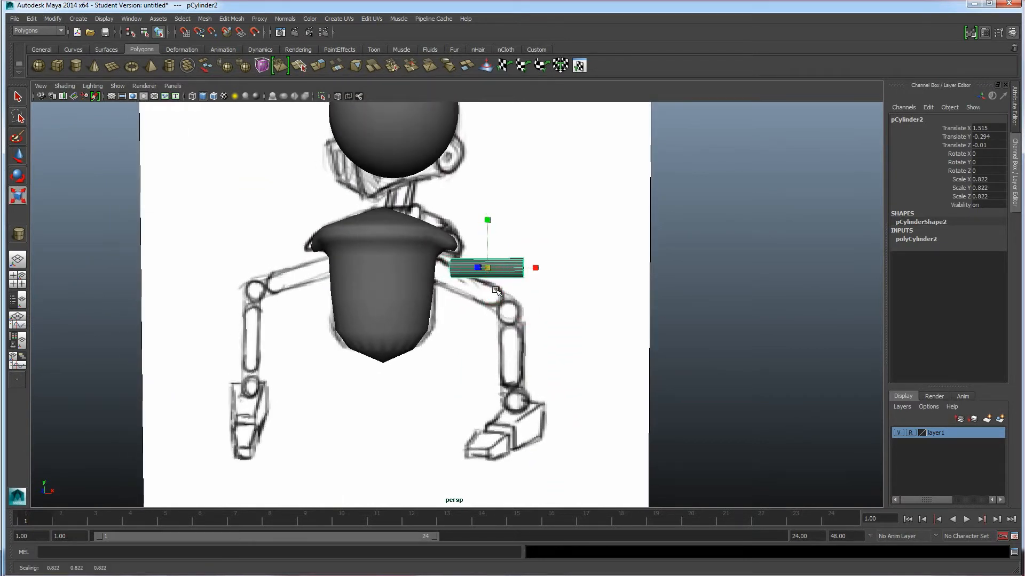
Step: Rotate the arm cylinder to about -26.245 in Z and position it over the upper-arm sketch at about X 1.283, Y -0.545
key("e")
mouse_move(521, 235)
left_mouse_down()
mouse_move(530, 261)
mouse_move(497, 246)
mouse_move(492, 256)
left_mouse_up()
key("w")
mouse_move(509, 302)
left_mouse_down()
mouse_move(544, 302)
mouse_move(514, 300)
left_mouse_up()
left_click_drag(479, 261, 478, 263)
Step: Shorten the arm cylinder to Scale X about 0.699 and shift it to about Translate X 1.24, Y -0.524
key("r")
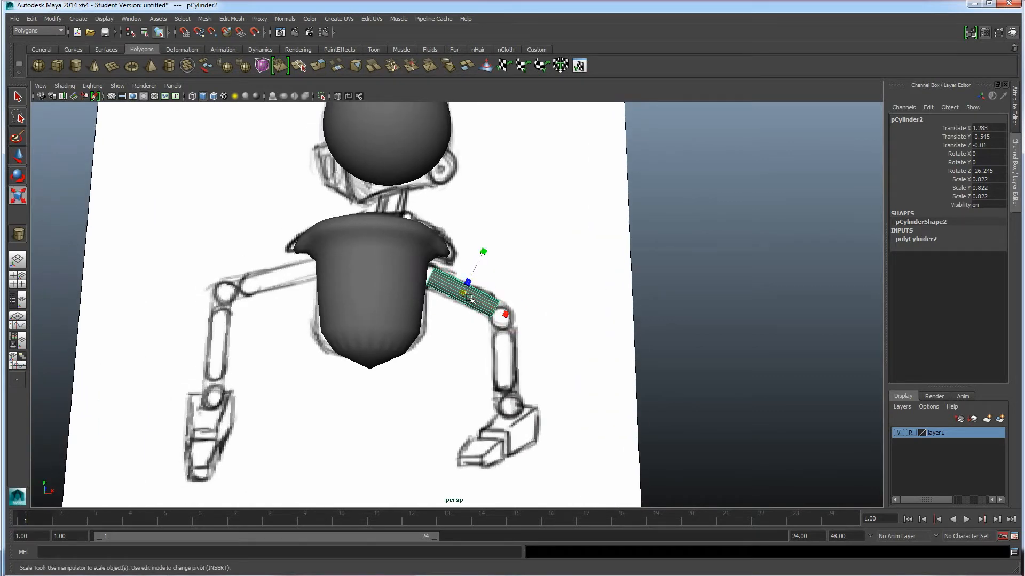
left_click_drag(505, 314, 471, 336)
key("w")
right_click_drag(471, 336, 492, 357, "alt")
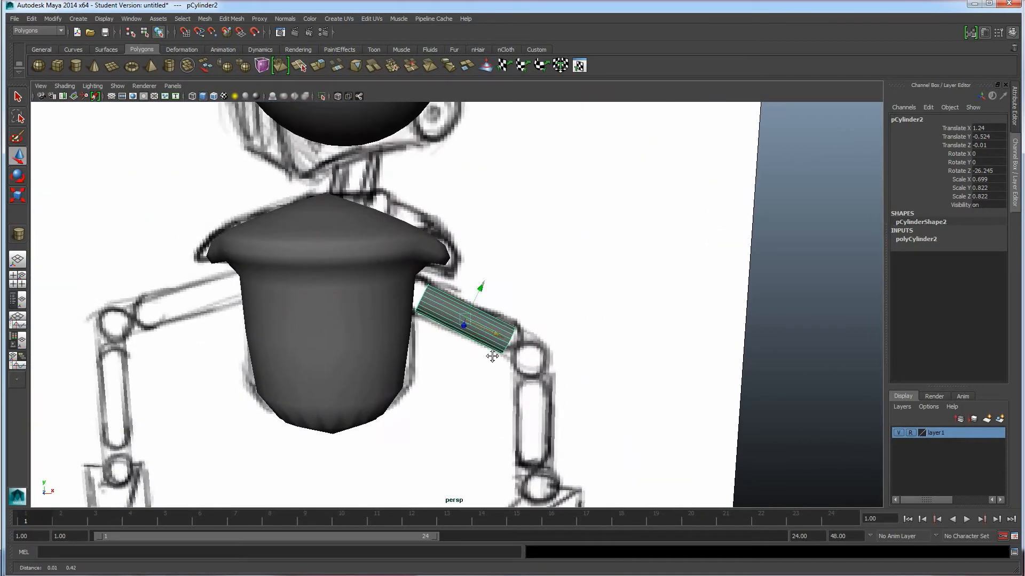
Step: Set the arm cylinder's axis subdivisions to 4
left_click_drag(485, 357, 447, 353, "alt")
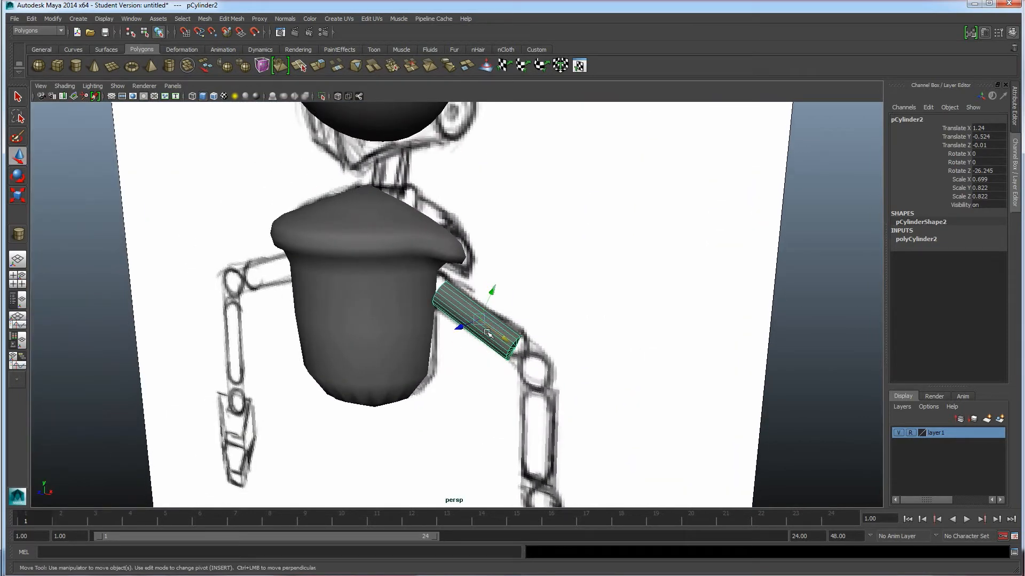
left_click_drag(478, 302, 496, 373, "alt")
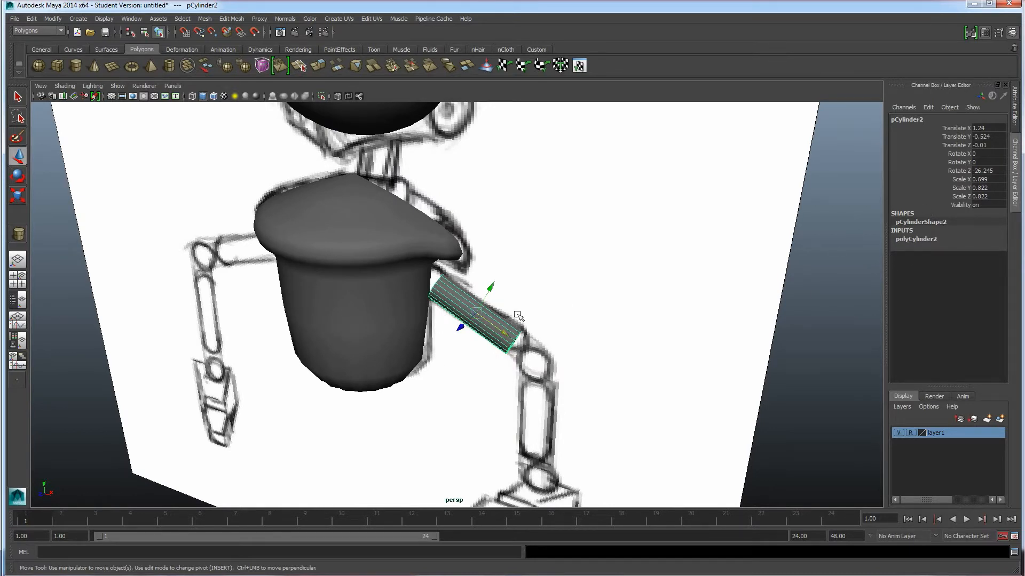
left_click(917, 240)
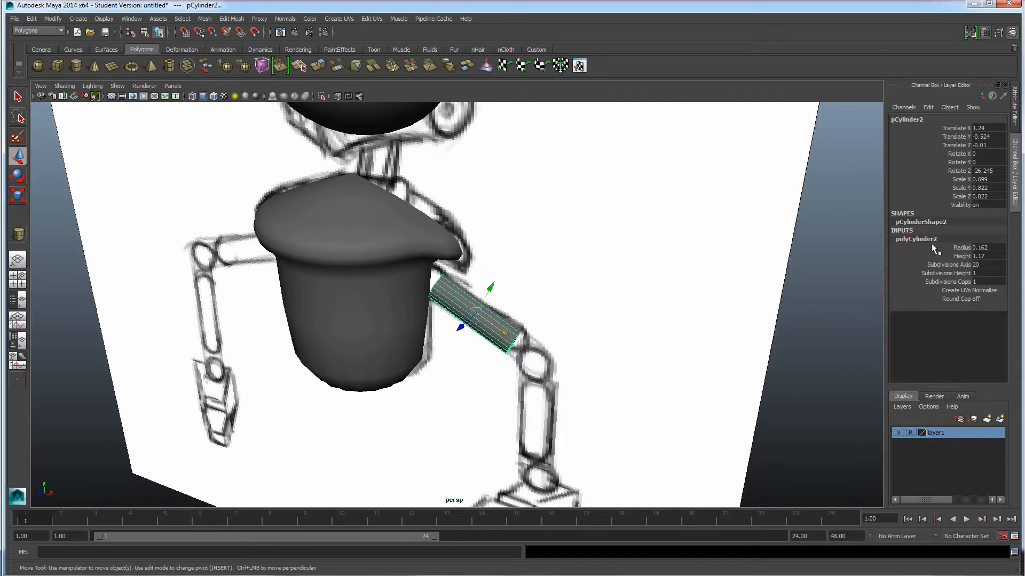
double_click(981, 265)
type("4")
key("Return")
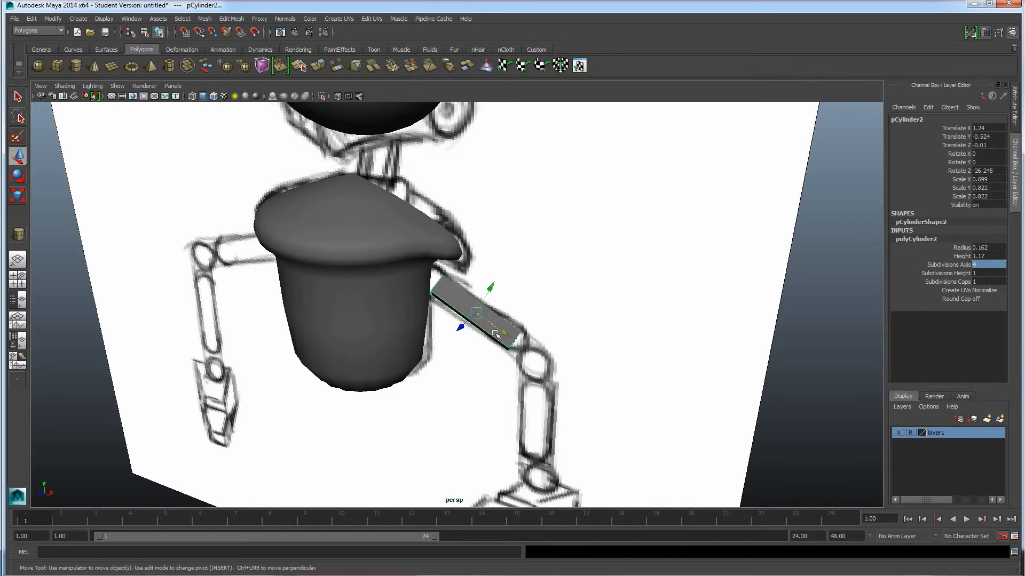
left_click_drag(526, 365, 508, 327, "alt")
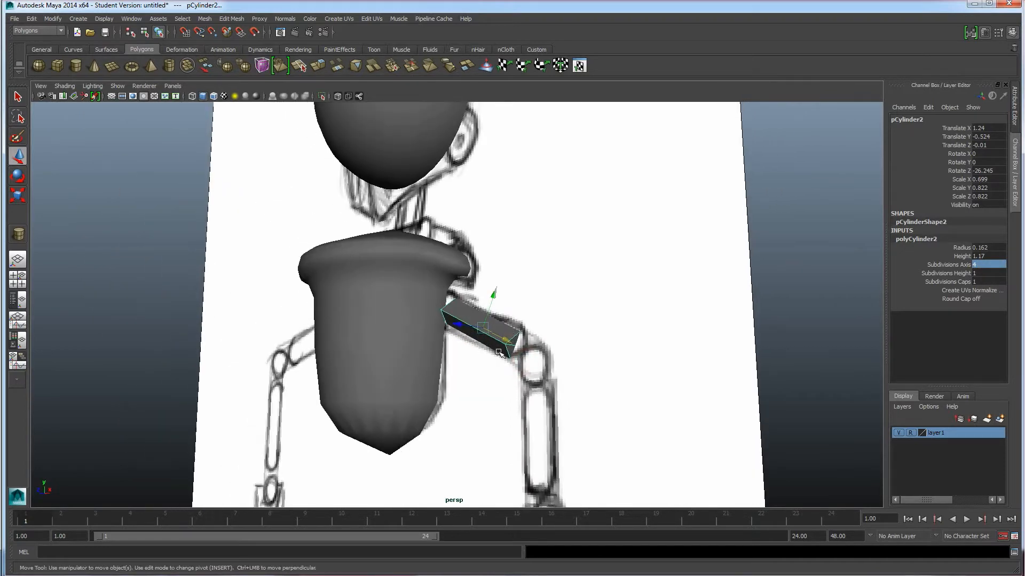
Step: Hide the reference image layer and set the arm cylinder's axis subdivisions to 8
left_click(899, 433)
double_click(980, 264)
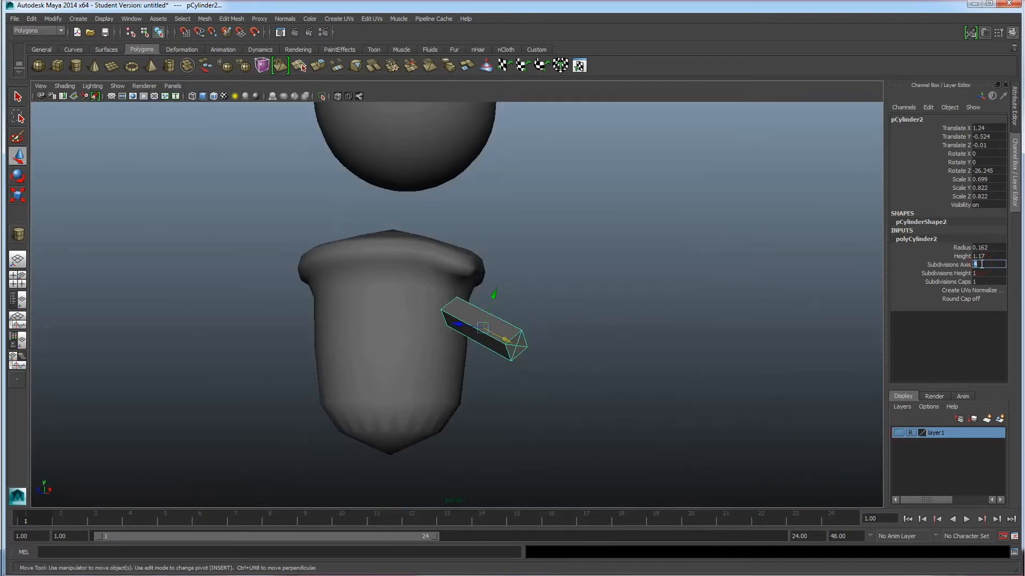
type("8")
key("Return")
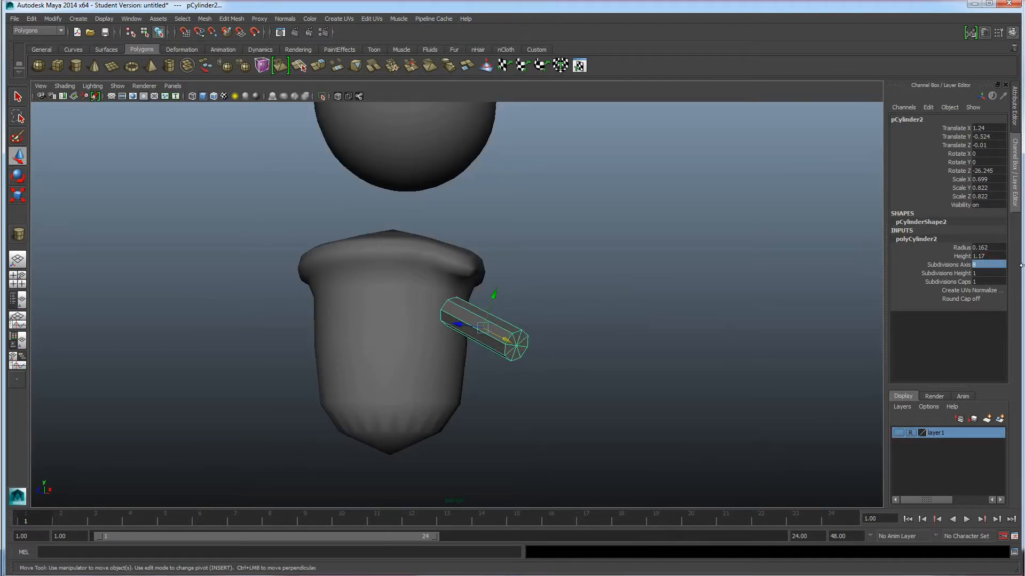
Step: Try 60 axis subdivisions on the arm cylinder and return the value to 8
double_click(980, 265)
key("Return")
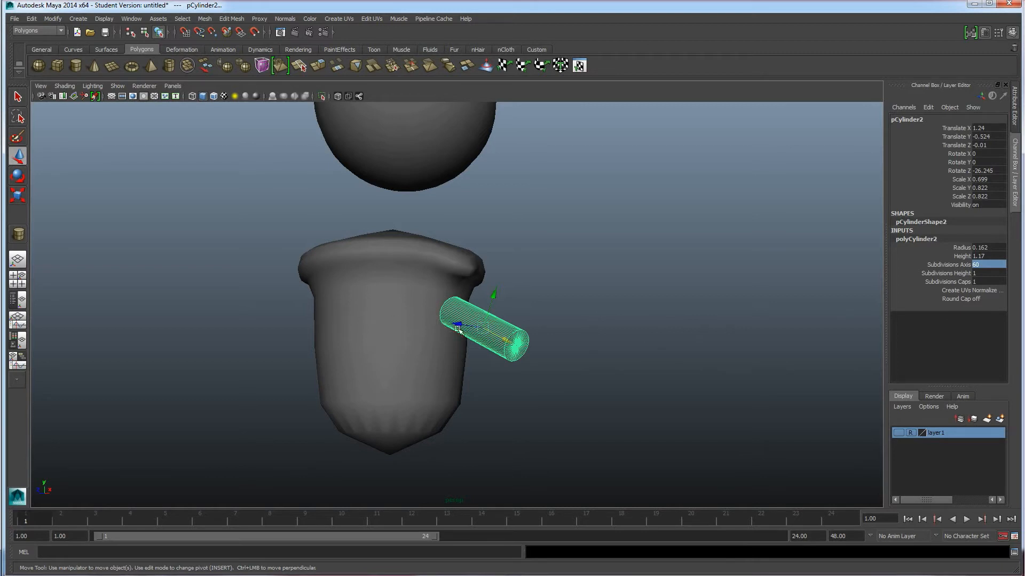
key("6")
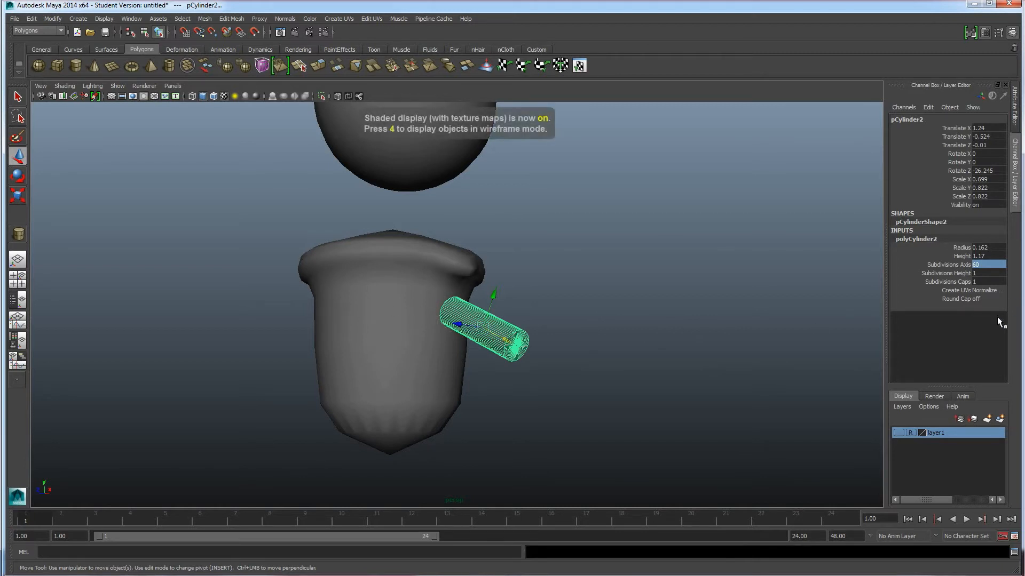
left_click(983, 266)
key("Return")
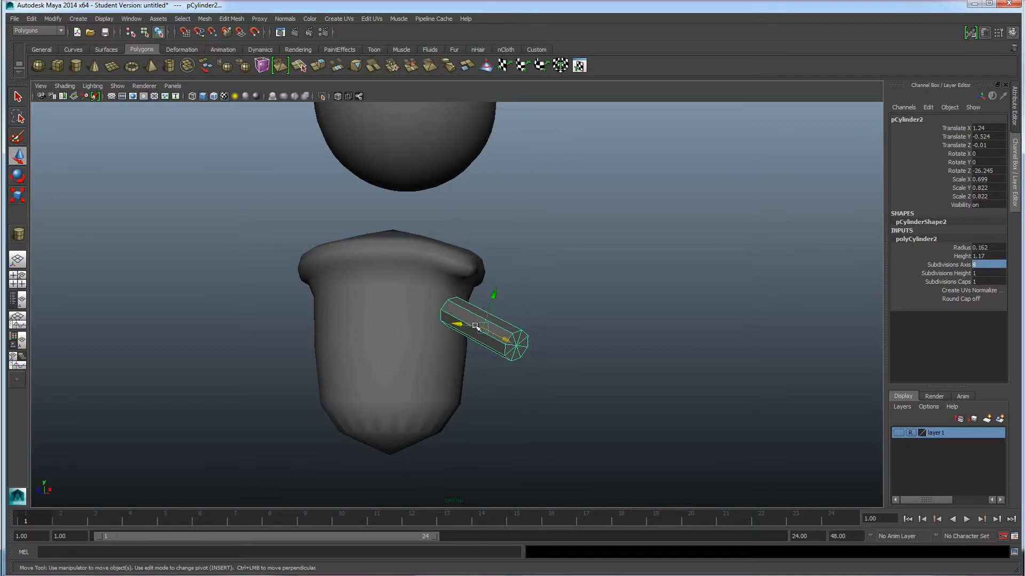
Step: Set the arm cylinder's axis subdivisions to 12 and inspect its shape from several angles
left_click(981, 266)
type("12")
key("Return")
mouse_move(472, 338)
left_mouse_down("alt")
mouse_move(450, 347)
mouse_move(475, 353)
mouse_move(476, 325)
left_mouse_up("alt")
left_click_drag(492, 377, 484, 336, "alt")
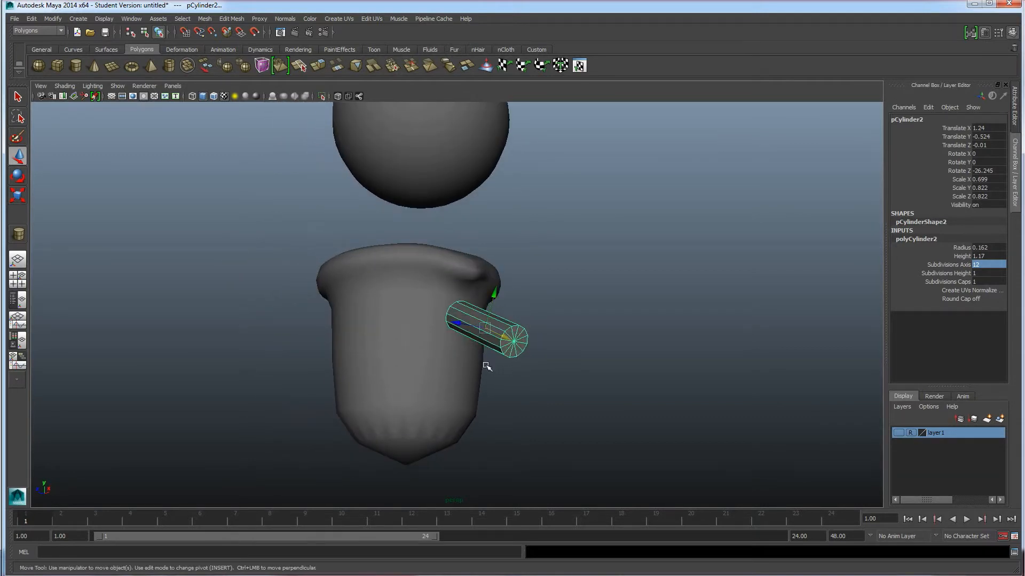
left_click_drag(503, 375, 538, 391, "alt")
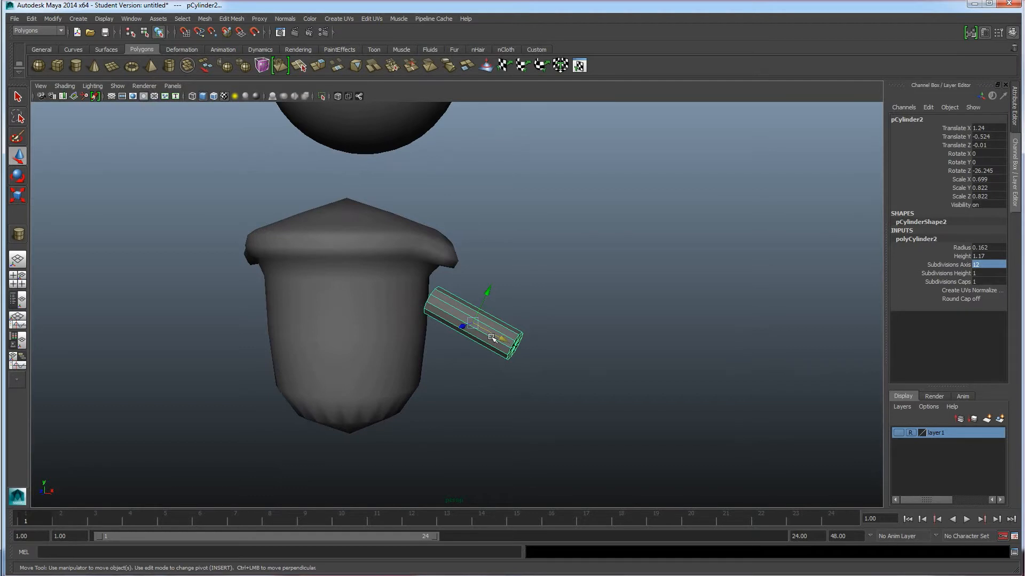
left_click_drag(497, 344, 497, 384, "alt")
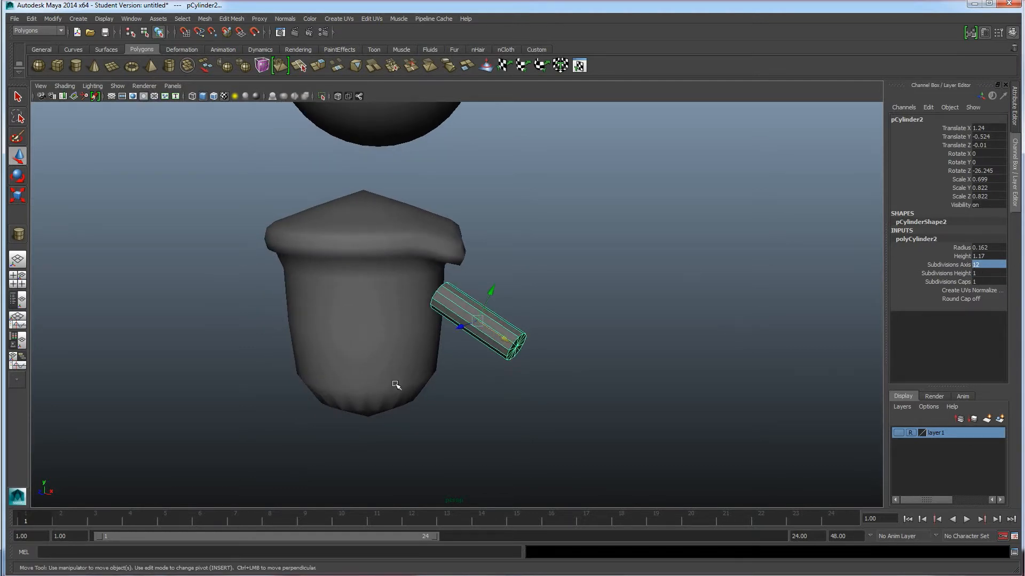
left_click_drag(396, 384, 402, 378, "alt")
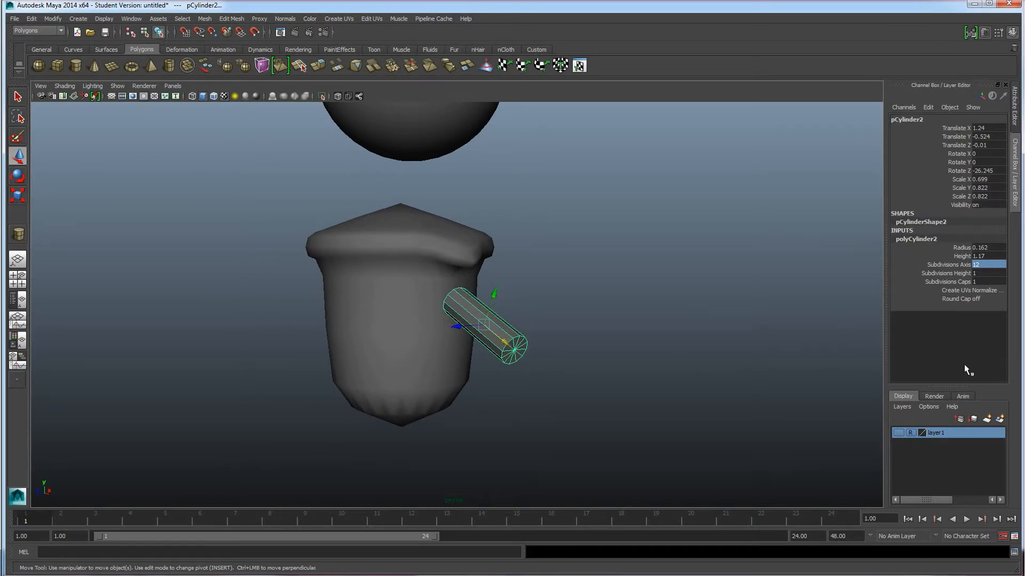
Step: Show the reference layer and pull the centre vertex of the arm cylinder's elbow-end cap outward into a point
left_click(899, 432)
mouse_move(594, 336)
left_mouse_down("alt")
mouse_move(655, 339)
mouse_move(570, 357)
mouse_move(556, 319)
left_mouse_up("alt")
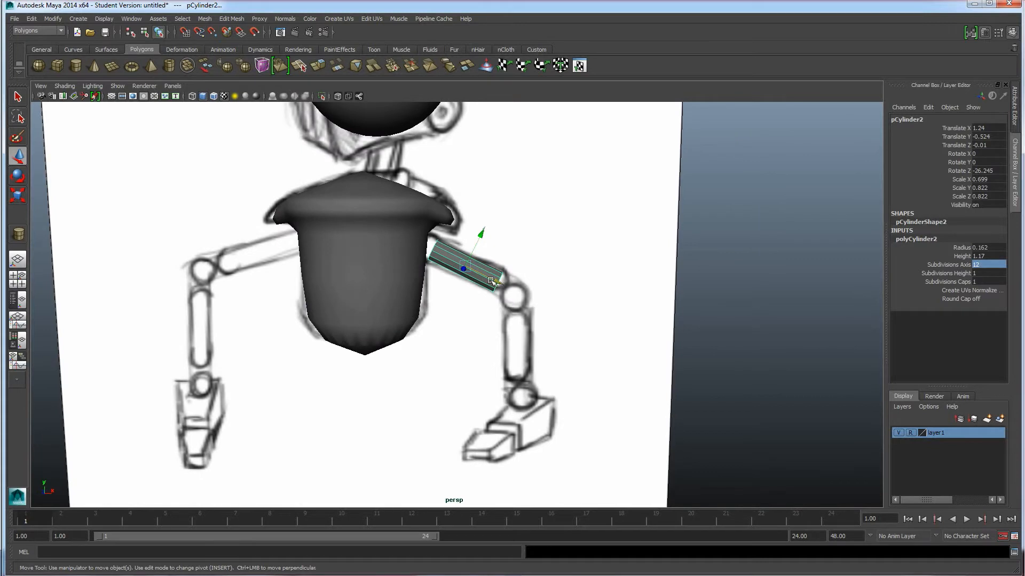
scroll(501, 284, "up", 5)
left_click_drag(519, 295, 470, 288, "alt")
right_click_drag(542, 246, 502, 245)
left_click(559, 263)
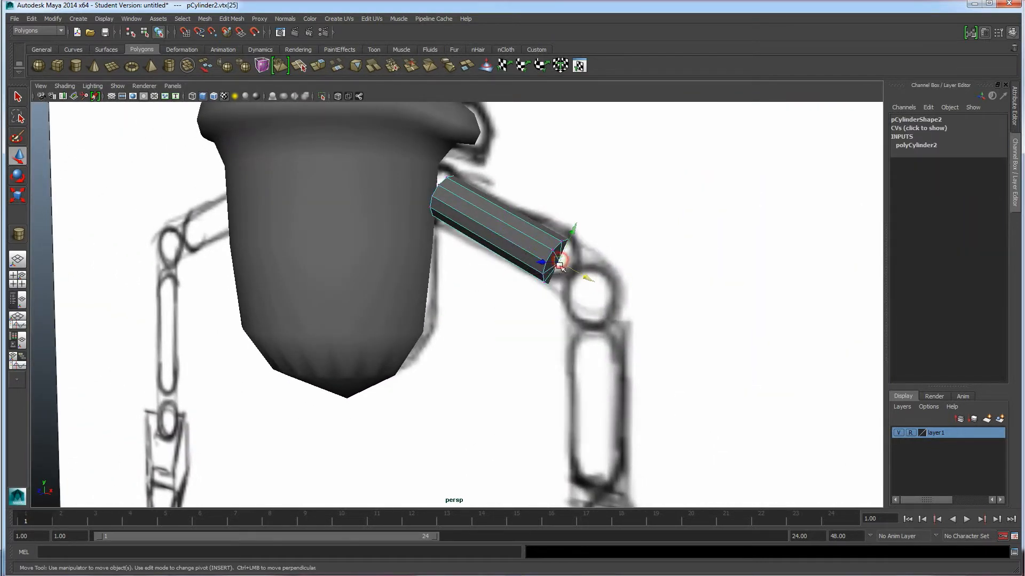
middle_click_drag(587, 279, 601, 289)
left_click_drag(600, 289, 594, 284)
Step: Pull the centre vertex of the arm cylinder's torso-end cap outward into a matching point
left_click_drag(544, 279, 579, 282, "alt")
left_click_drag(411, 234, 444, 239, "alt")
left_click(384, 189)
left_click_drag(399, 202, 424, 228, "alt")
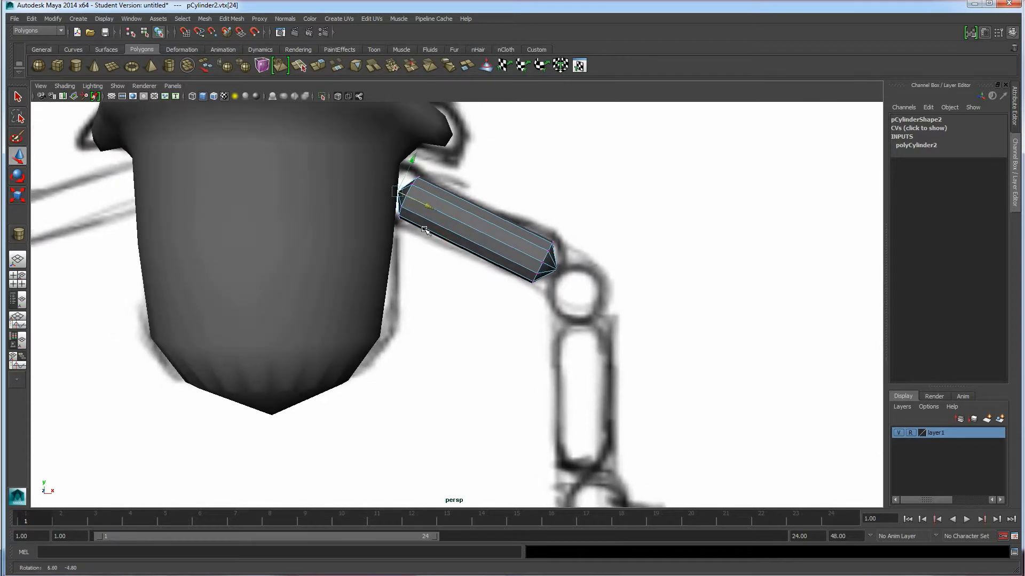
Step: Return to object mode, preview the arm cylinder smoothed, and switch it back to unsmoothed display
right_click_drag(495, 233, 539, 223)
left_click(505, 235)
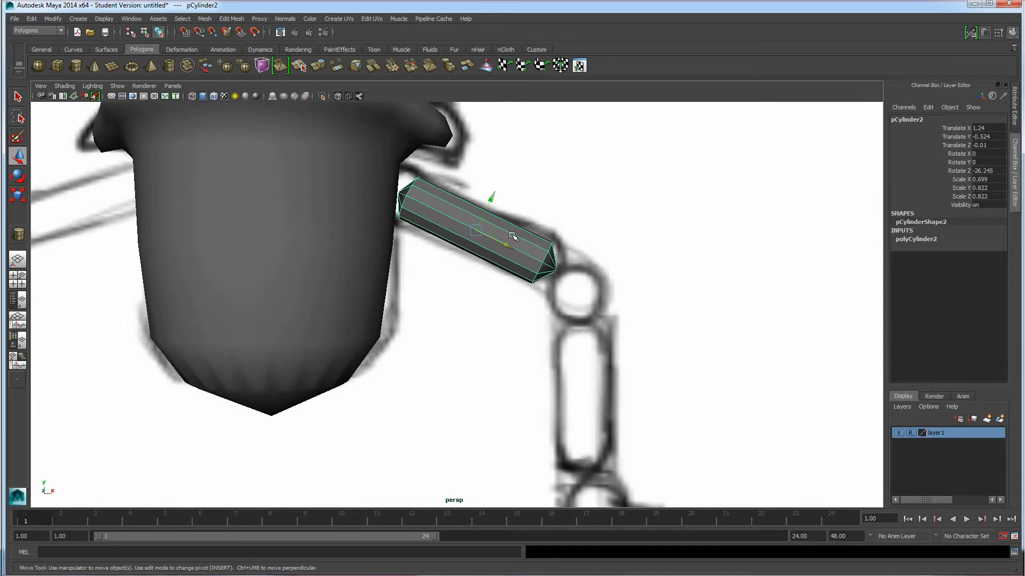
key("3")
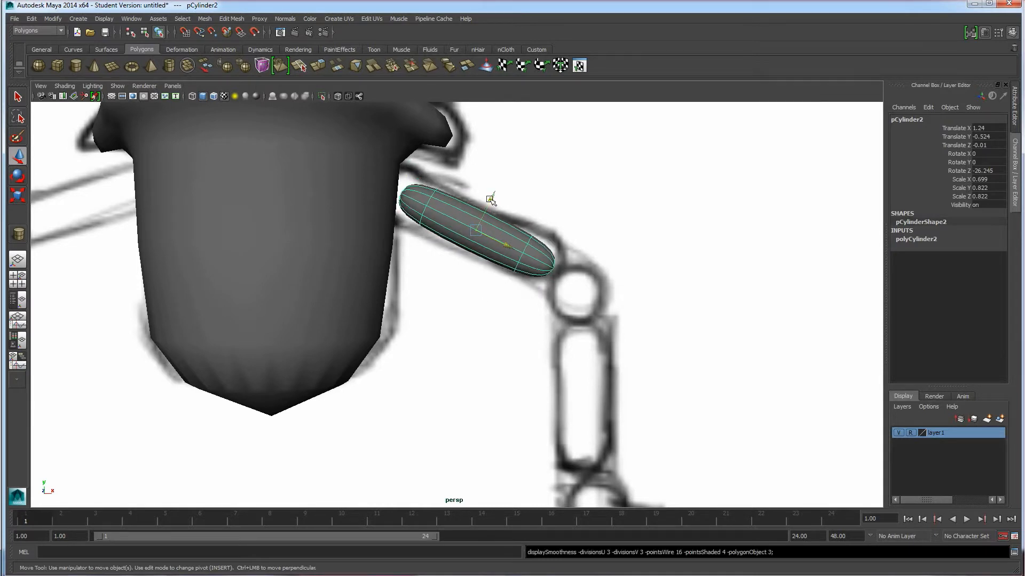
key("1")
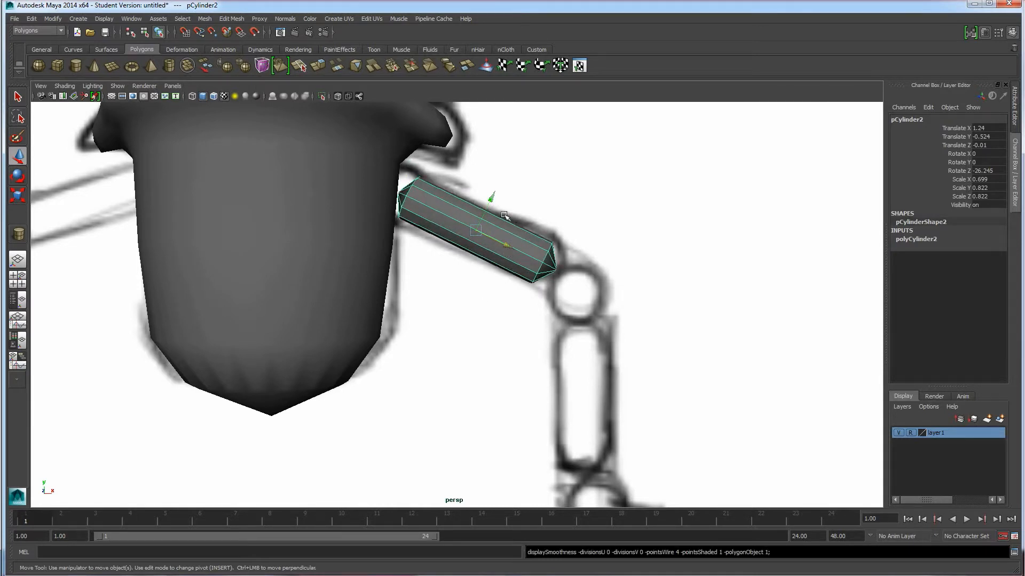
Step: Insert an edge loop close to the arm cylinder's elbow end and preview the result smoothed
left_click(231, 18)
mouse_move(245, 18)
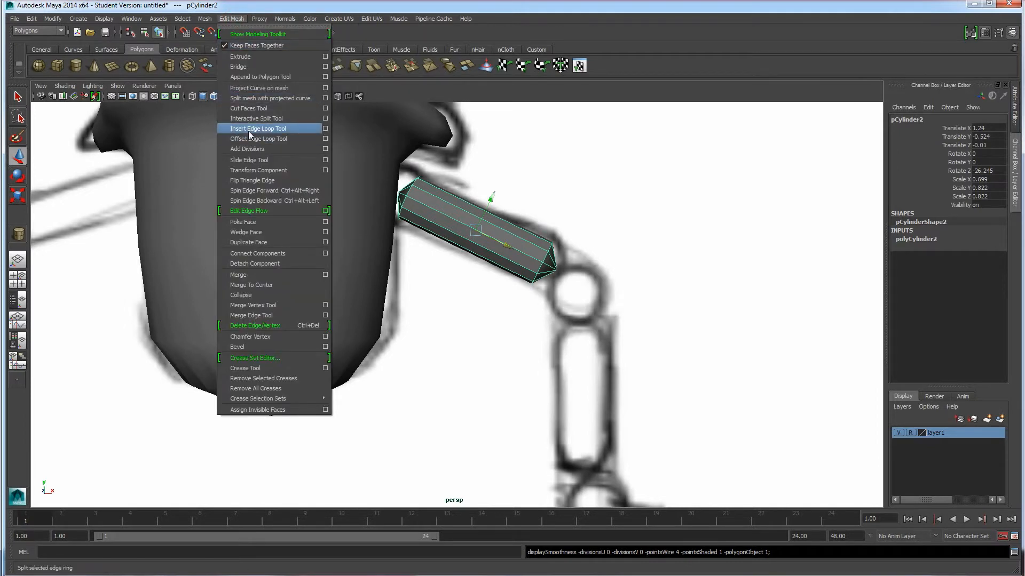
left_click(250, 130)
left_click_drag(559, 269, 545, 251)
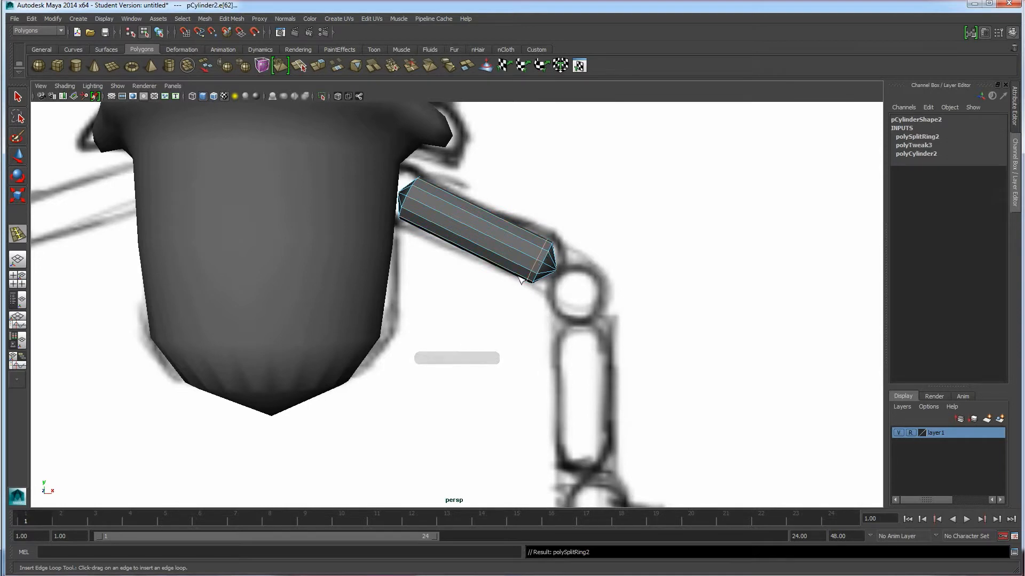
key("3")
right_click_drag(515, 240, 543, 230)
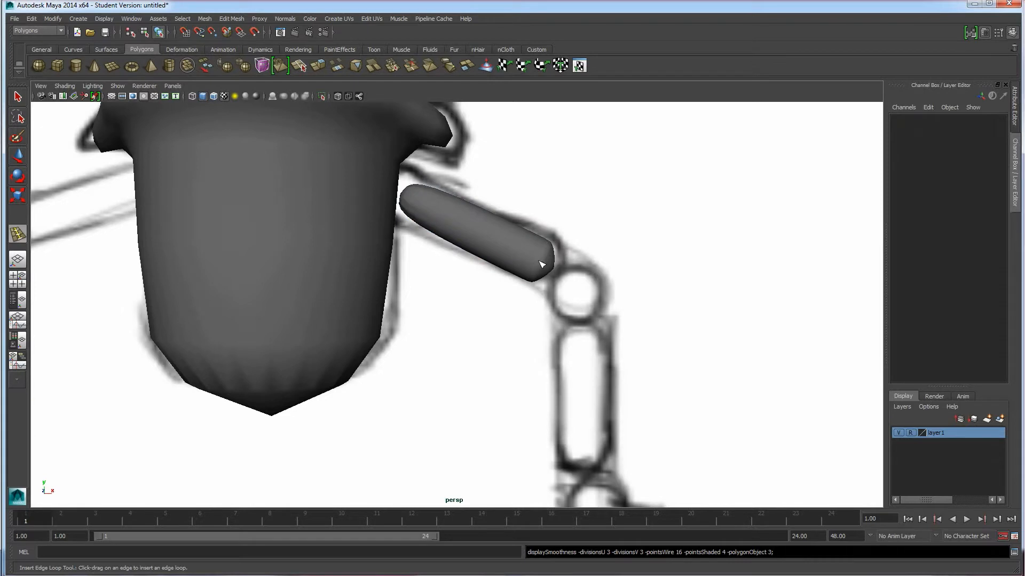
Step: Hide the reference layer and insert an edge loop close to the unsmoothed arm cylinder's torso end
left_click_drag(558, 269, 565, 290, "alt")
left_click(899, 433)
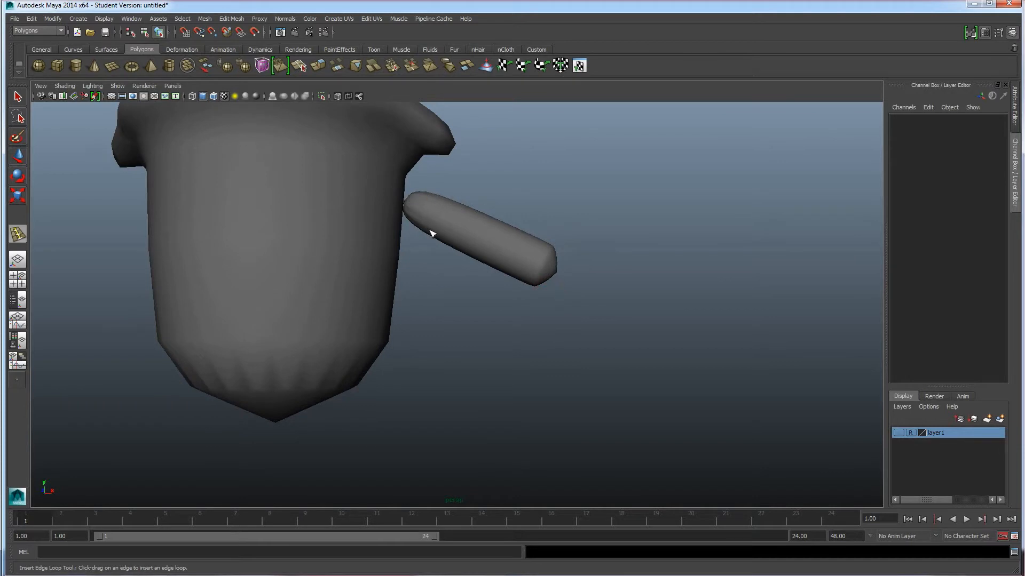
left_click_drag(424, 211, 481, 251, "alt")
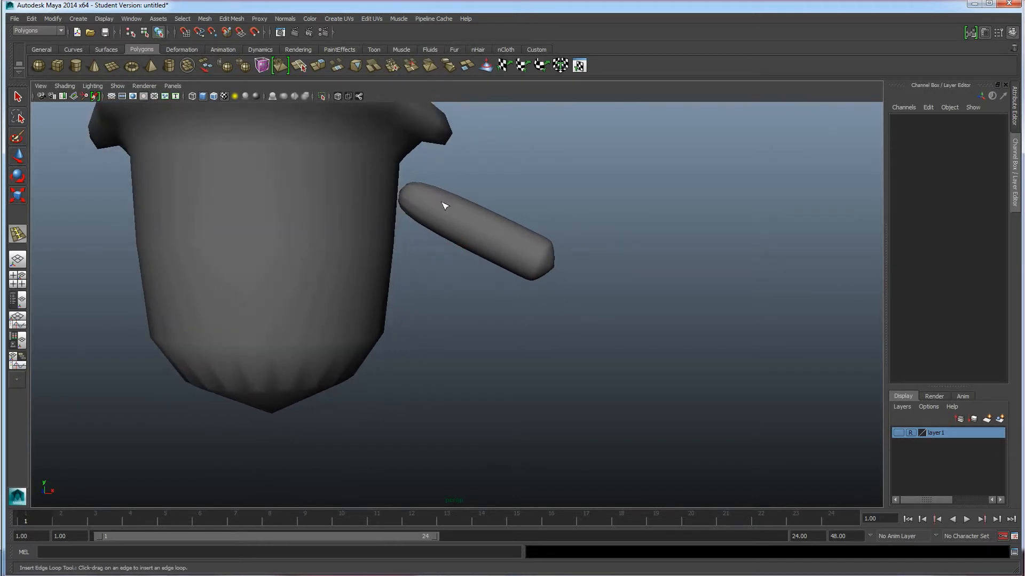
left_click(453, 216)
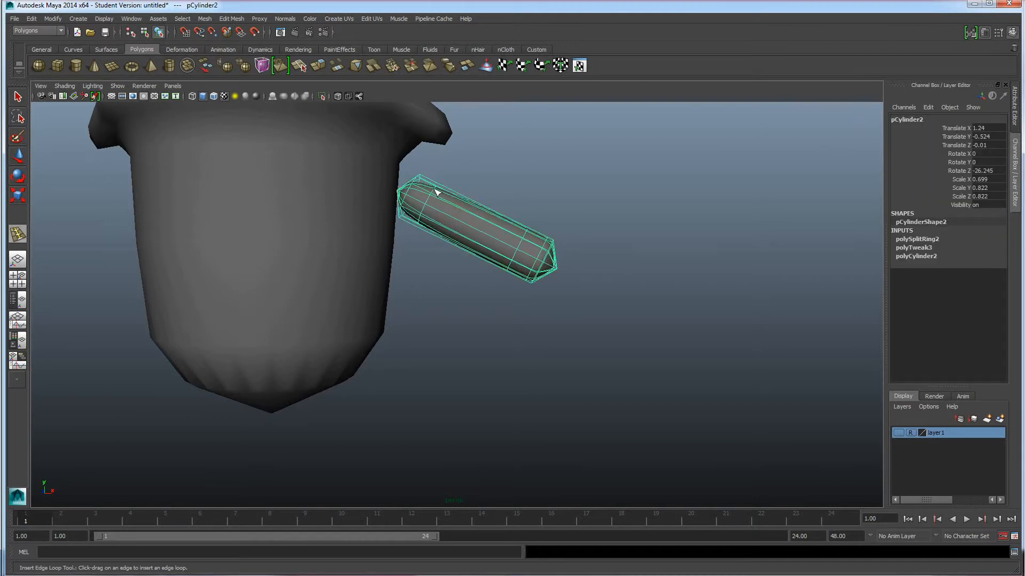
key("1")
left_click_drag(431, 187, 425, 183)
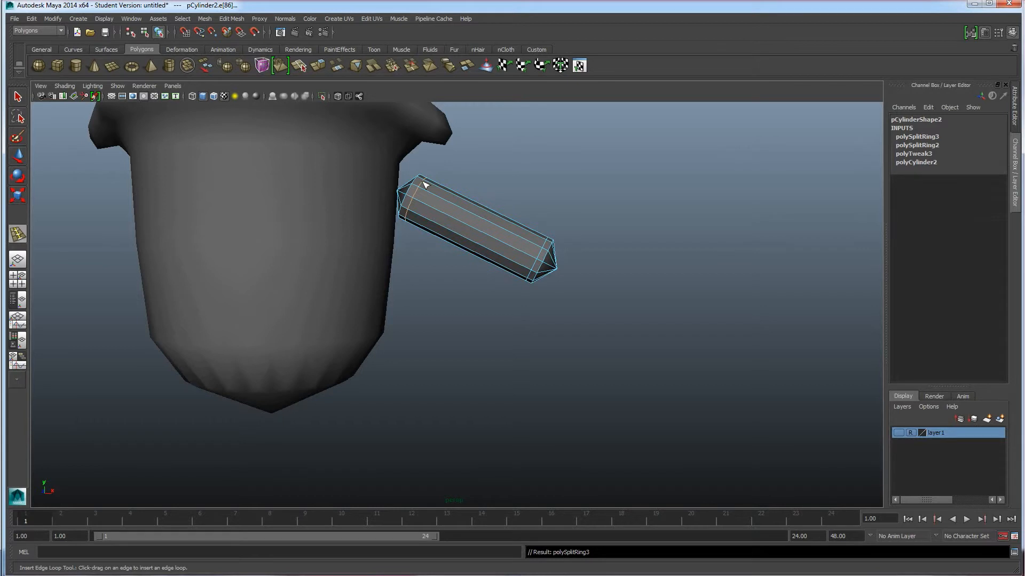
Step: Return to object mode with the Move tool and display the arm cylinder smoothed to check both rounded ends
right_click_drag(468, 221, 497, 212)
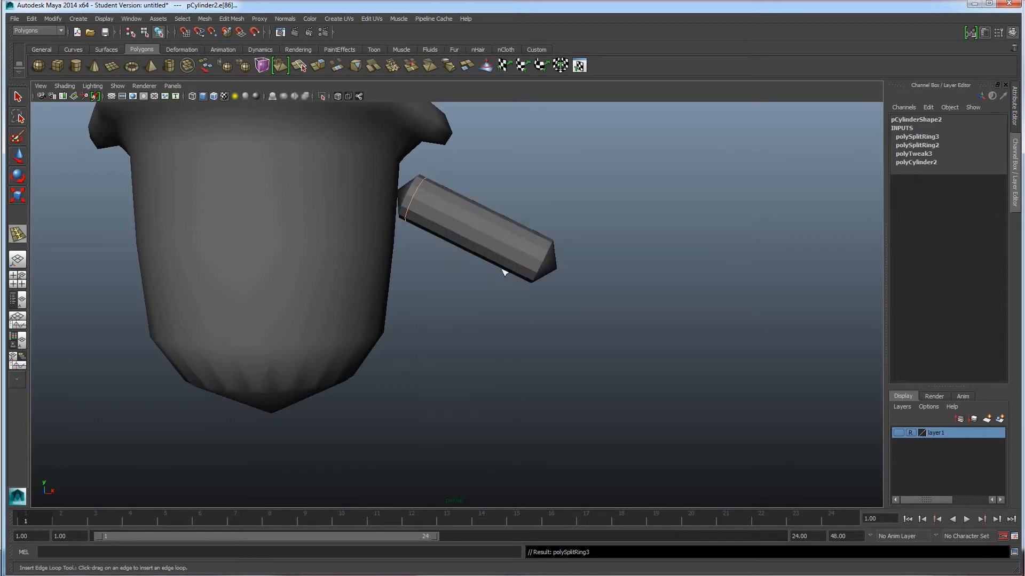
left_click_drag(503, 268, 519, 268, "alt")
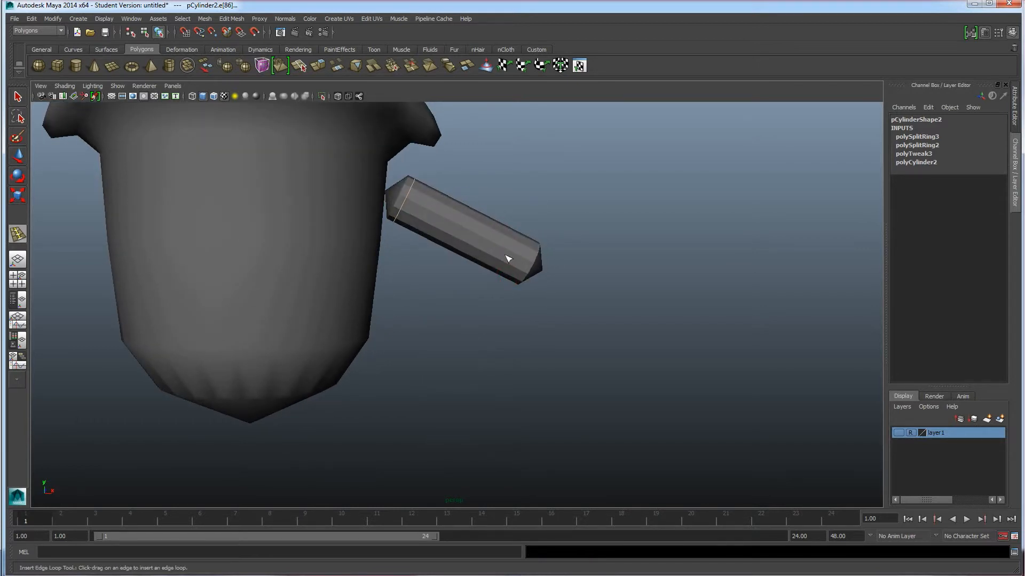
key("w")
left_click(505, 257)
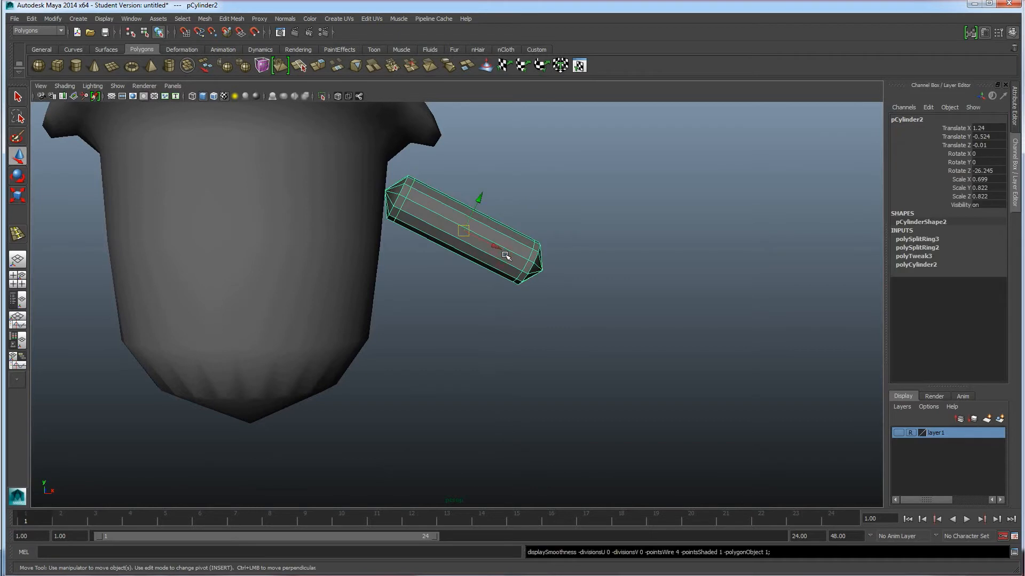
left_click(534, 303)
left_click_drag(535, 307, 508, 322, "alt")
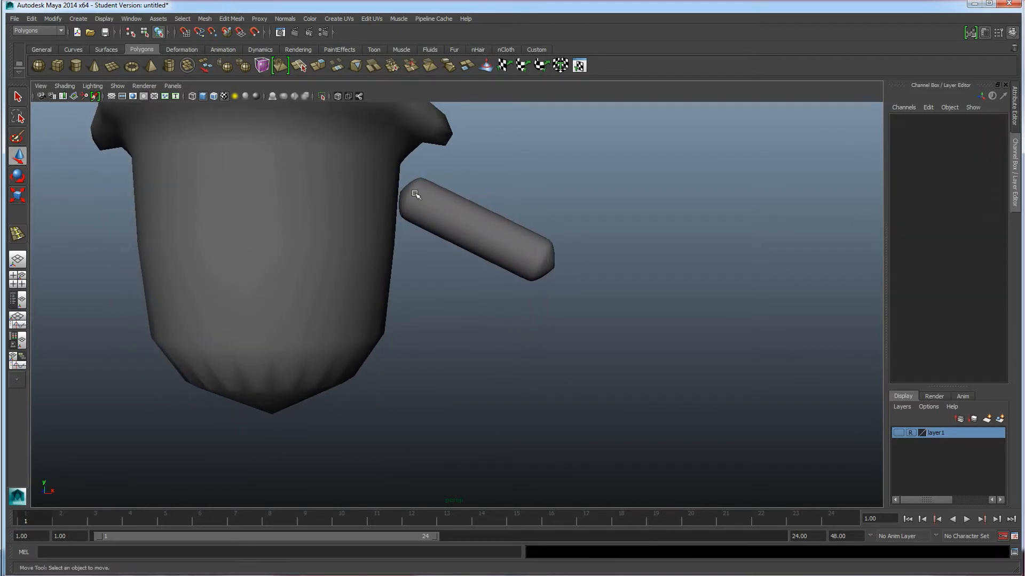
left_click_drag(550, 290, 535, 291, "alt")
left_click_drag(503, 247, 531, 242, "alt")
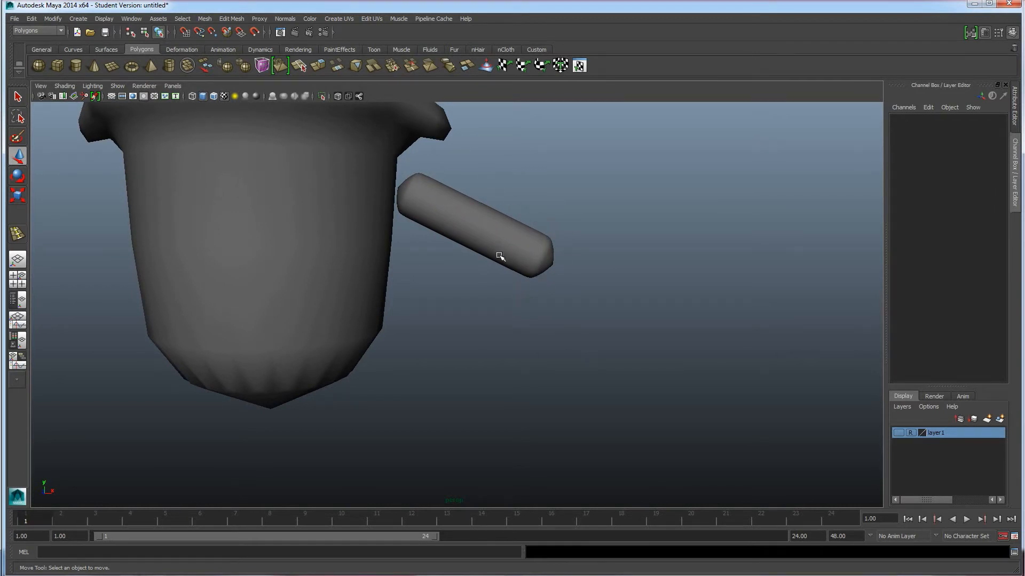
Step: Show the reference layer, duplicate the upper-arm cylinder, and move the copy to about Translate X 2.323, Y -1.058
left_click(899, 432)
mouse_move(507, 345)
left_mouse_down("alt")
mouse_move(538, 349)
mouse_move(468, 369)
left_mouse_up("alt")
scroll(513, 359, "down", 3)
left_click(480, 285)
middle_click_drag(519, 333, 508, 321, "alt")
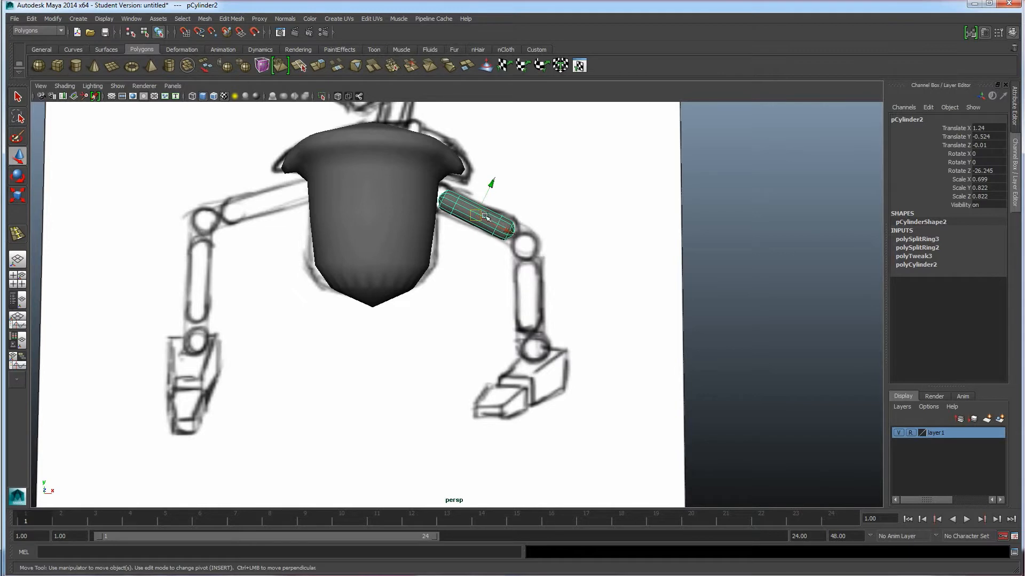
key("ctrl+d")
left_click_drag(484, 216, 602, 279)
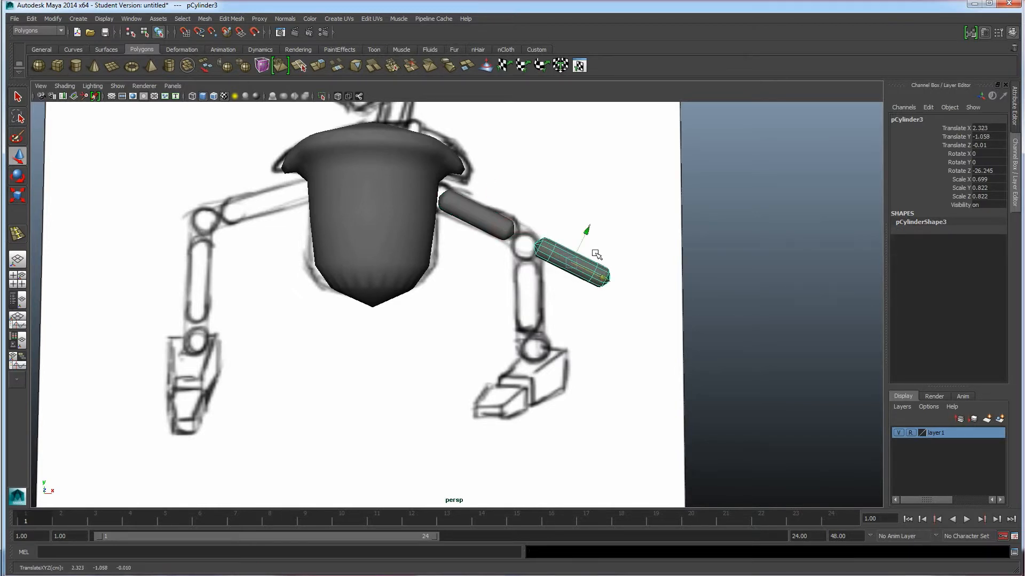
Step: Reset the forearm cylinder's rotation to 0 on all axes and set its Rotate Z to 90
key("e")
left_click_drag(610, 236, 608, 203)
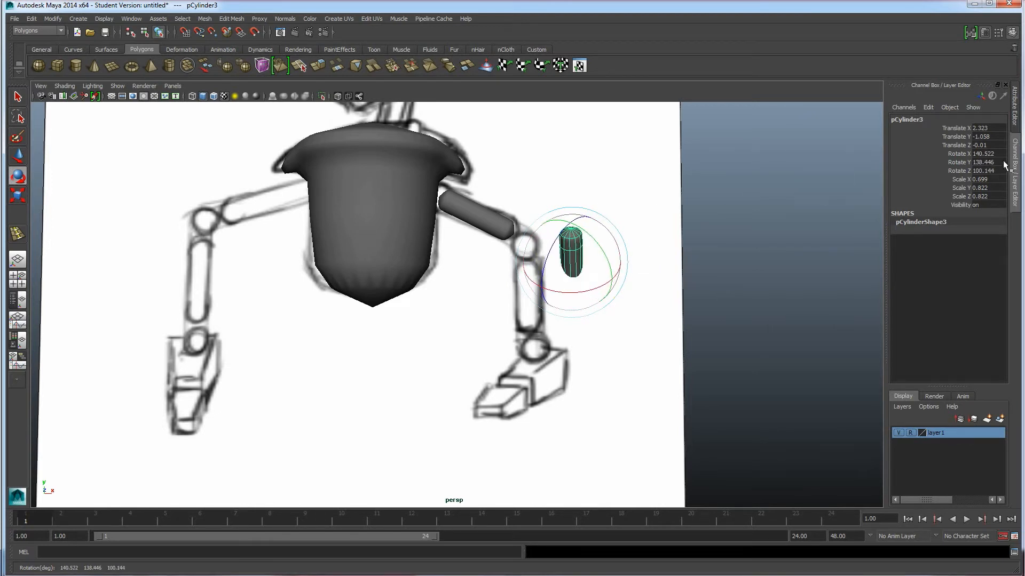
left_click_drag(990, 154, 994, 169)
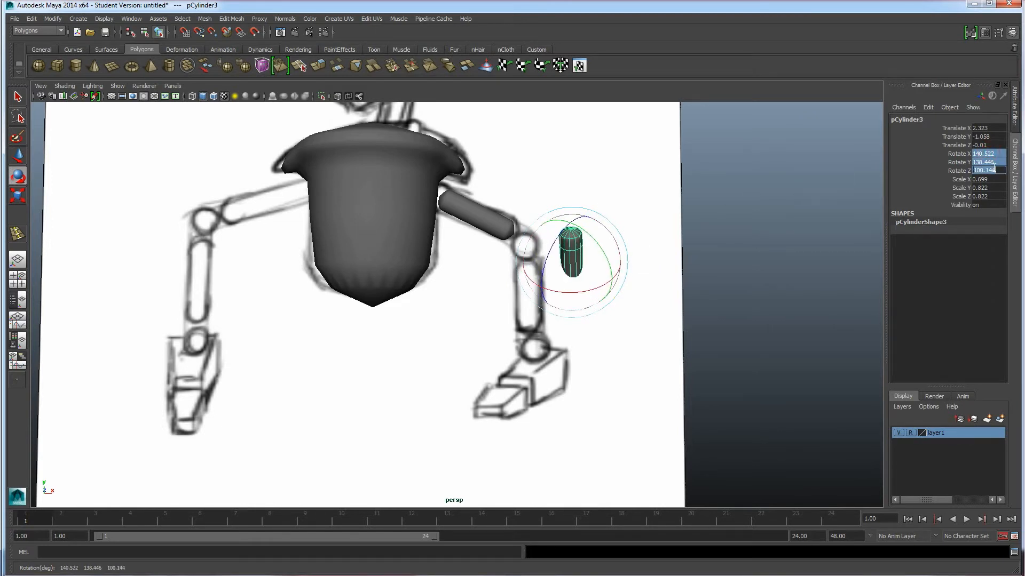
type("0")
key("Return")
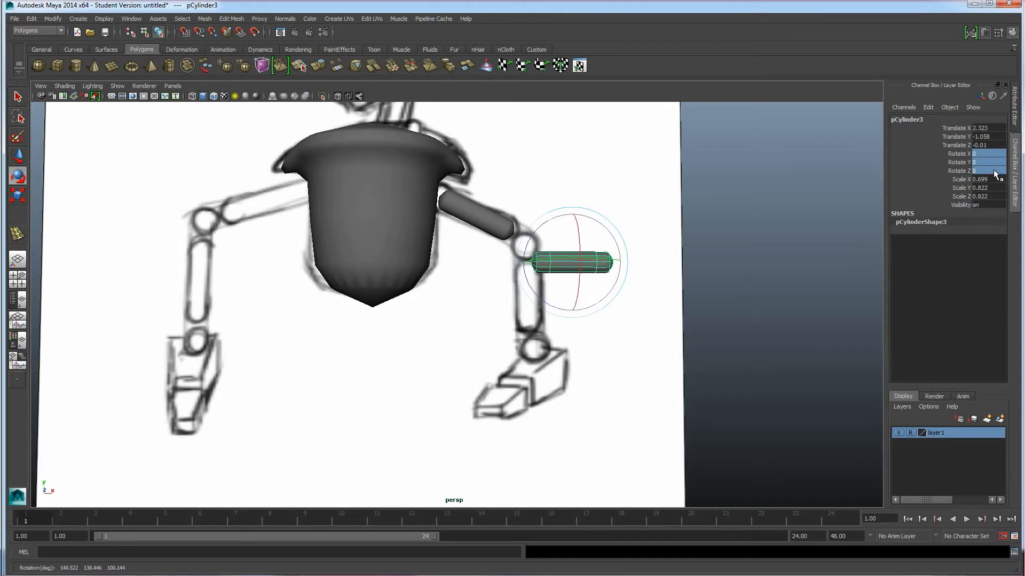
left_click_drag(529, 237, 592, 224)
double_click(980, 170)
type("90")
key("Return")
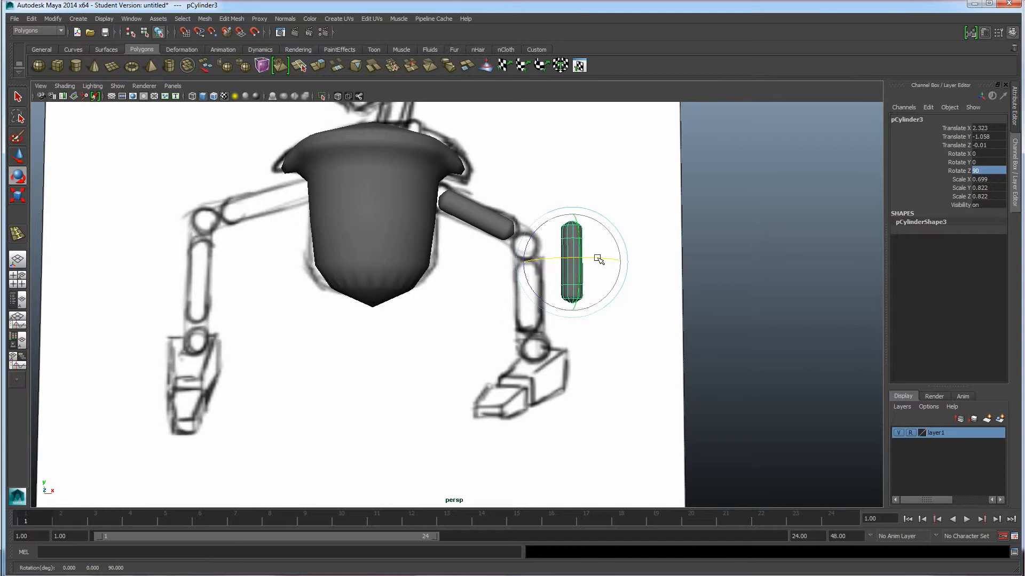
Step: Move the forearm cylinder to about Translate X 1.846, Y -1.469 and shorten it to about Scale X 0.577
key("w")
left_click_drag(578, 263, 536, 298)
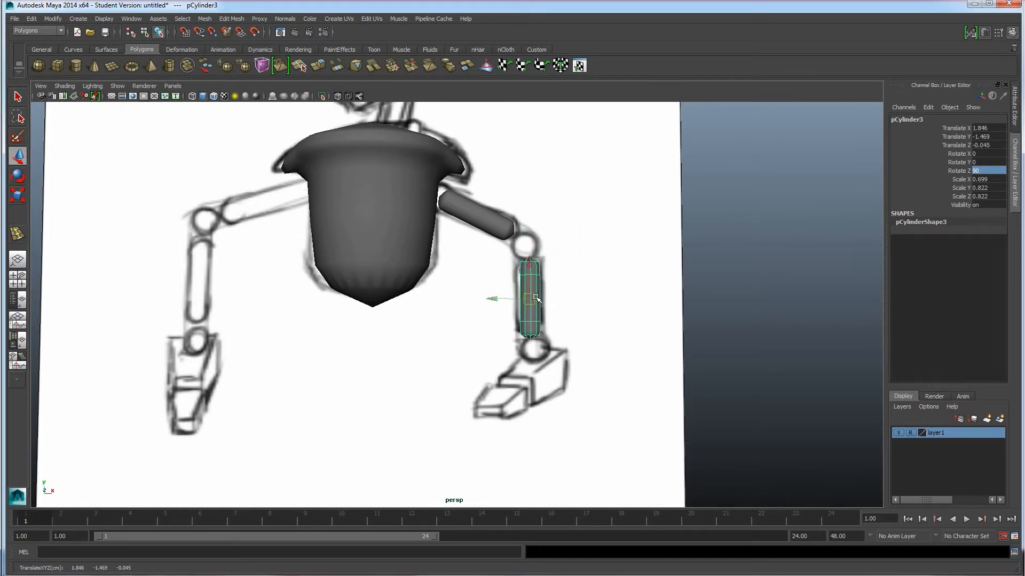
key("r")
left_click_drag(532, 253, 533, 269)
Step: Create a polygon sphere and move it back and down near the elbow, to about Translate Y -0.847, Z -0.009
middle_click_drag(558, 351, 559, 326, "alt")
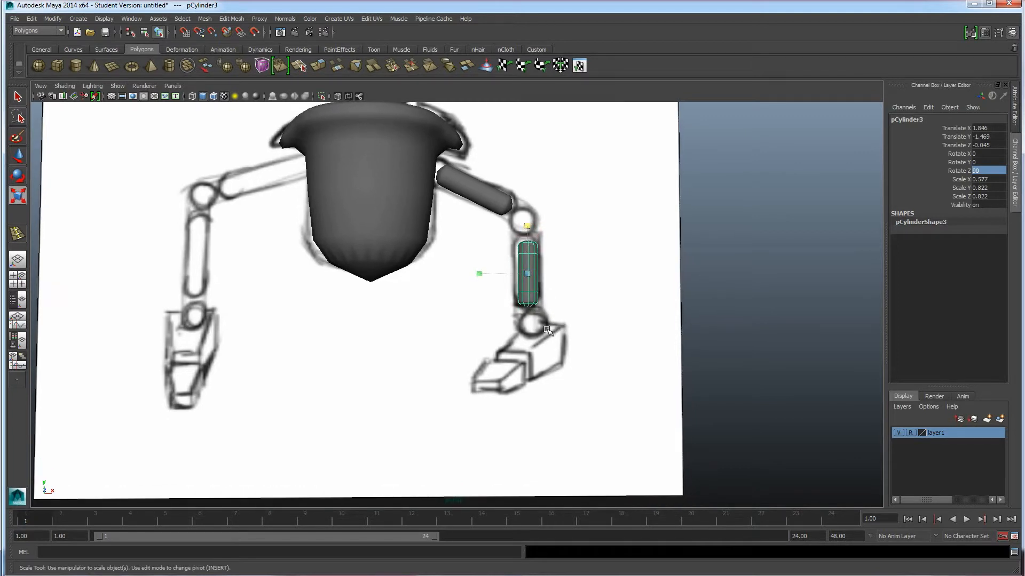
left_click(39, 66)
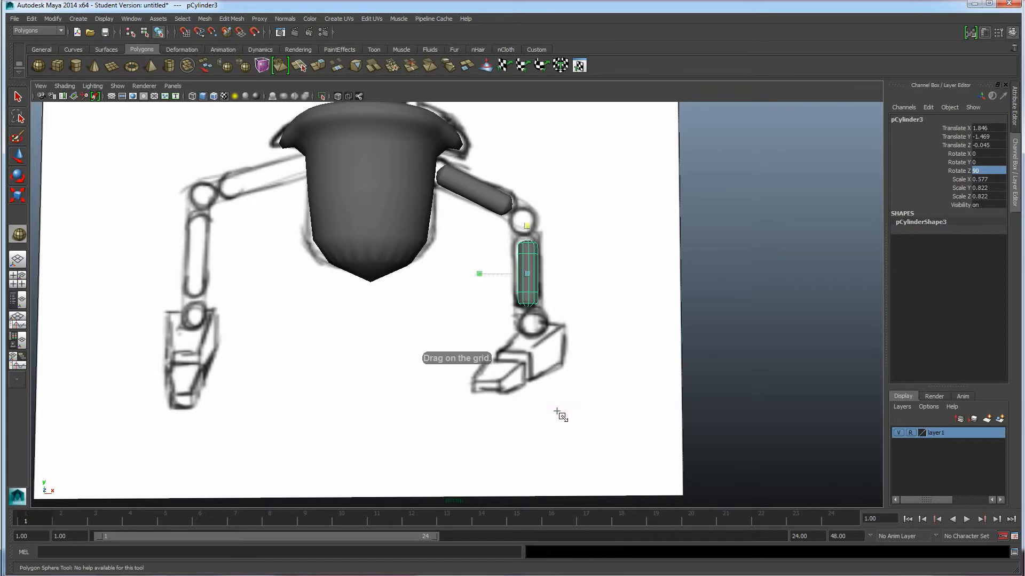
mouse_move(566, 390)
left_mouse_down("alt")
mouse_move(423, 399)
mouse_move(521, 423)
mouse_move(512, 396)
mouse_move(521, 350)
left_mouse_up("alt")
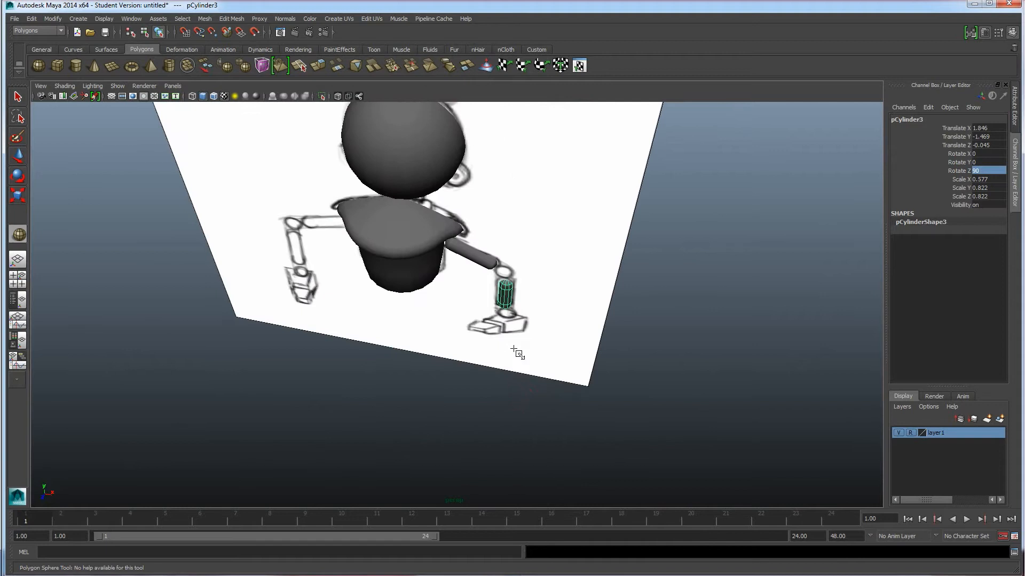
left_click(478, 401)
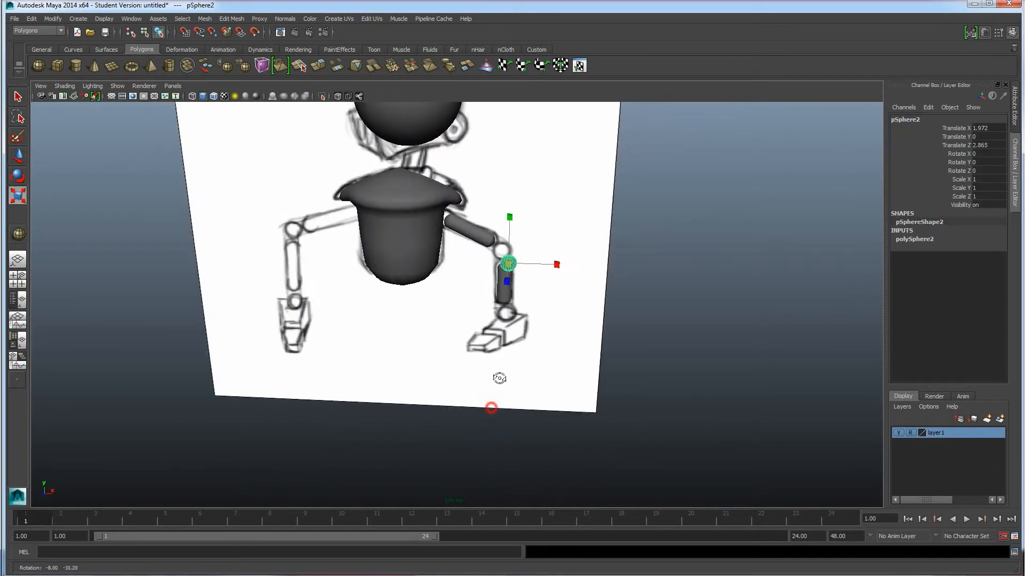
key("w")
left_click_drag(516, 371, 438, 366, "alt")
left_click_drag(289, 216, 472, 235)
left_click_drag(491, 164, 489, 234)
scroll(520, 275, "up", 5)
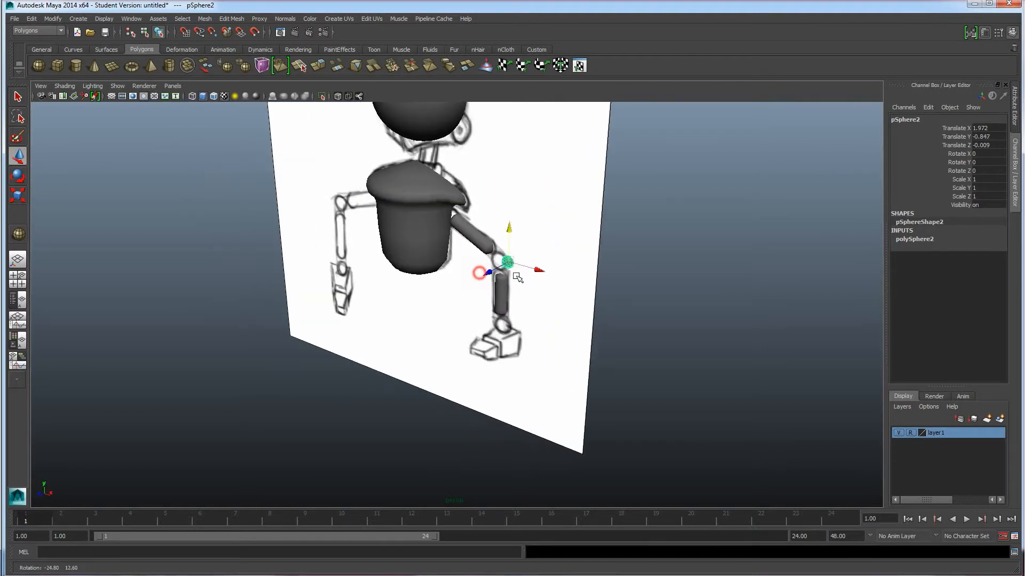
Step: Fit the sphere to the elbow joint at about Translate X 1.796, Y -0.871, scaled uniformly to about 1.376
mouse_move(520, 275)
left_mouse_down("alt")
mouse_move(577, 277)
mouse_move(578, 242)
left_mouse_up("alt")
scroll(578, 241, "up", 4)
middle_click_drag(606, 187, 539, 266, "alt")
left_click_drag(562, 239, 540, 238)
mouse_move(502, 201)
left_mouse_down()
mouse_move(503, 244)
mouse_move(512, 247)
mouse_move(393, 291)
mouse_move(476, 293)
mouse_move(507, 274)
left_mouse_up()
key("r")
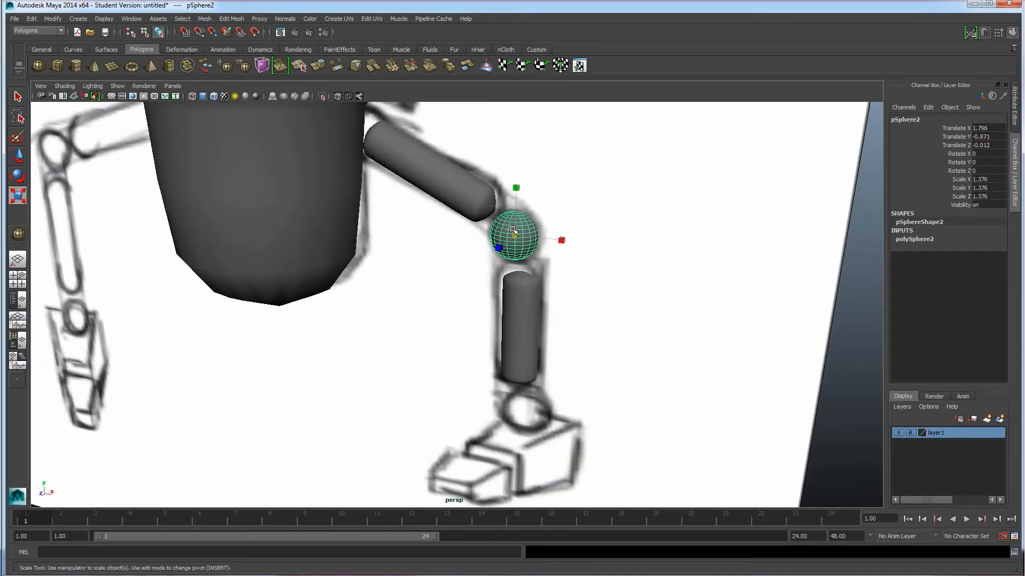
Step: Try the elbow sphere with 8 axis subdivisions and 8 height subdivisions
left_click(915, 240)
left_click_drag(988, 257, 990, 266)
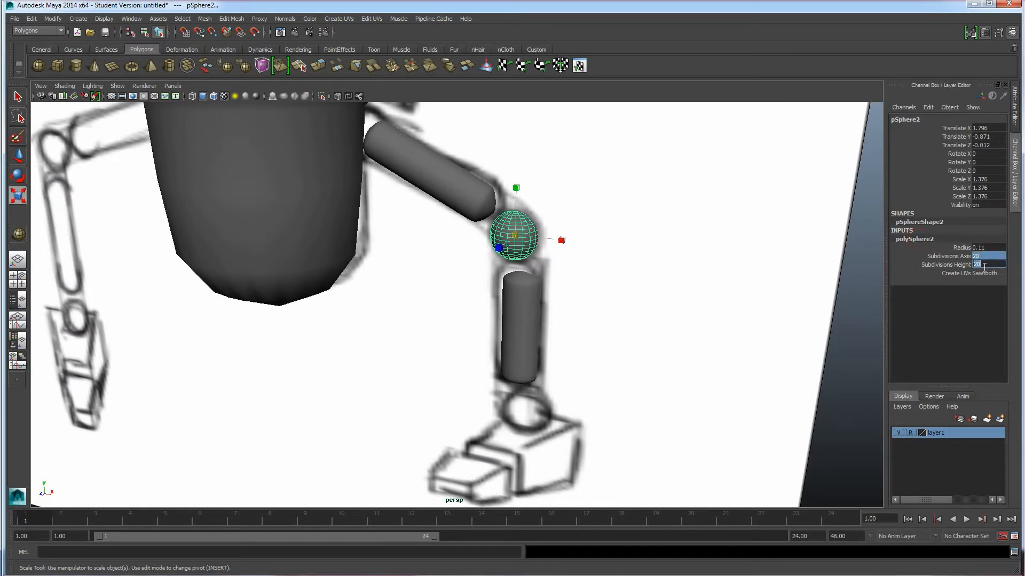
key("Return")
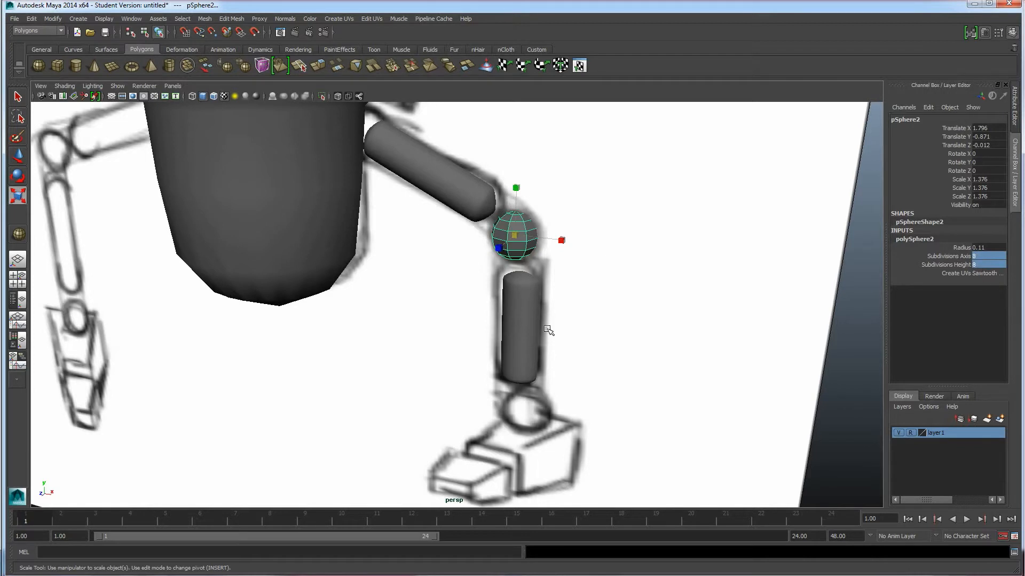
left_click_drag(532, 353, 567, 329, "alt")
left_click_drag(496, 220, 503, 229, "alt")
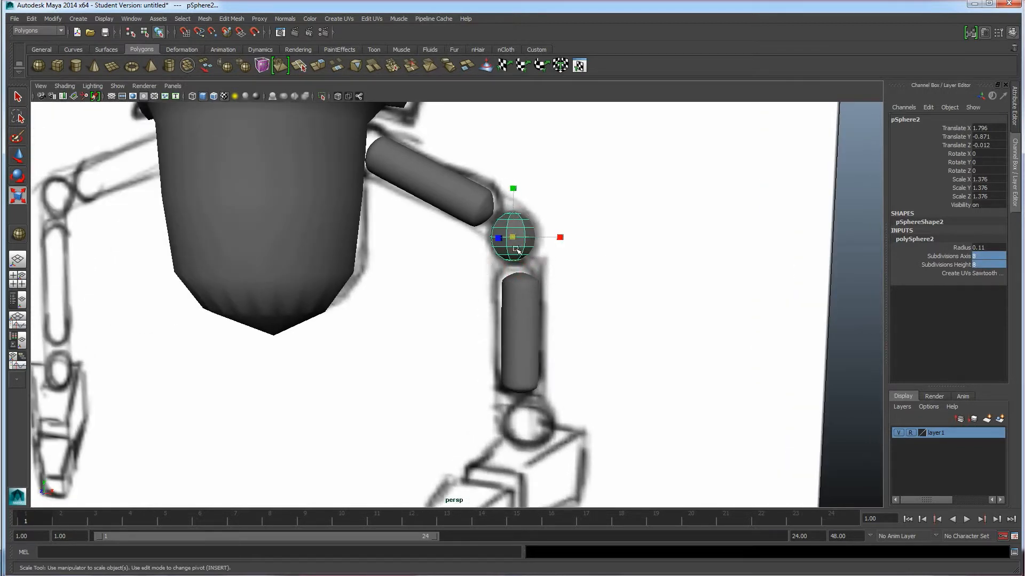
Step: Set the elbow sphere's axis and height subdivisions to 12 and display it smoothed
left_click_drag(504, 360, 507, 357, "alt")
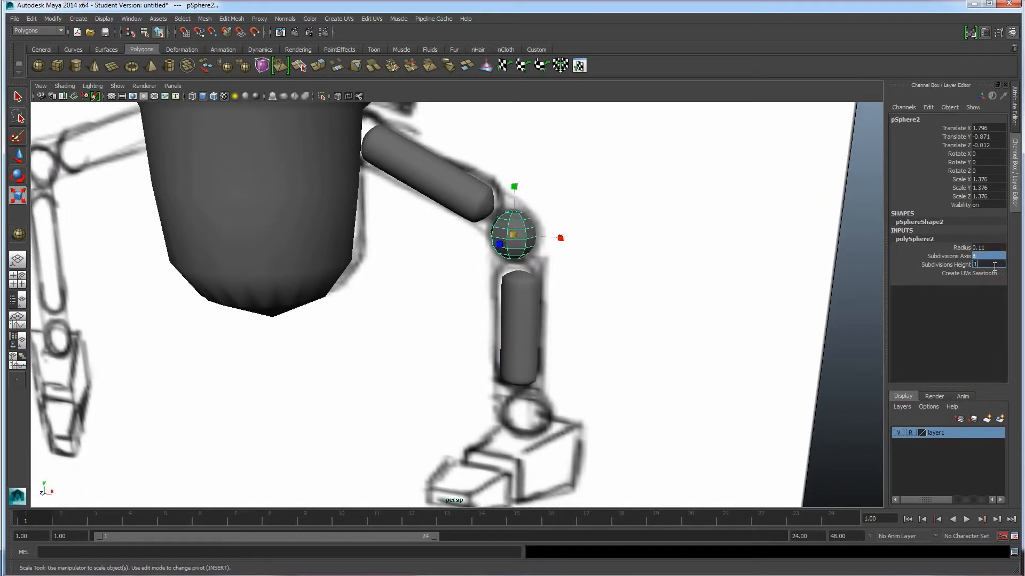
key("Return")
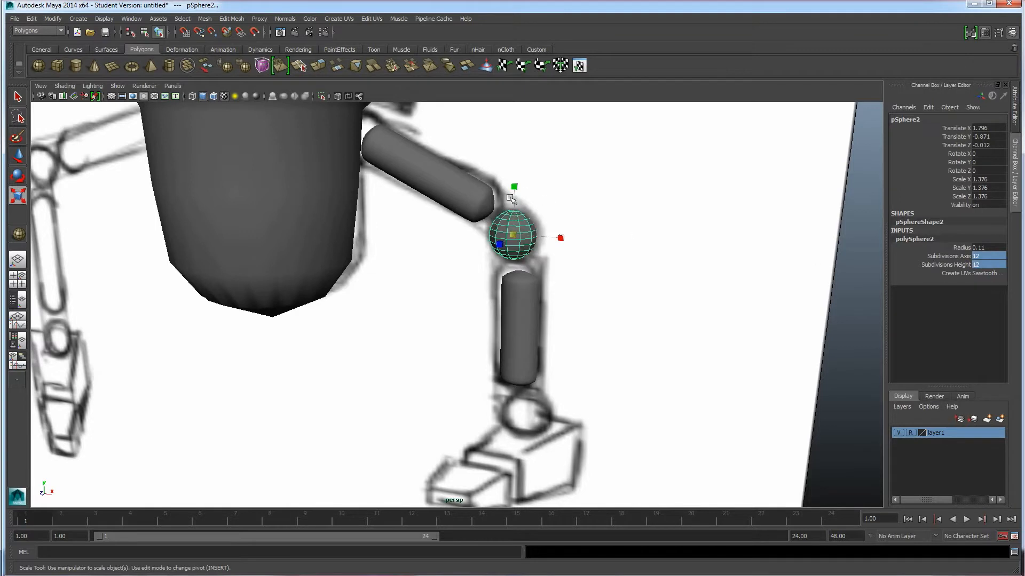
left_click(608, 302)
left_click_drag(609, 302, 562, 262, "alt")
left_click(518, 243)
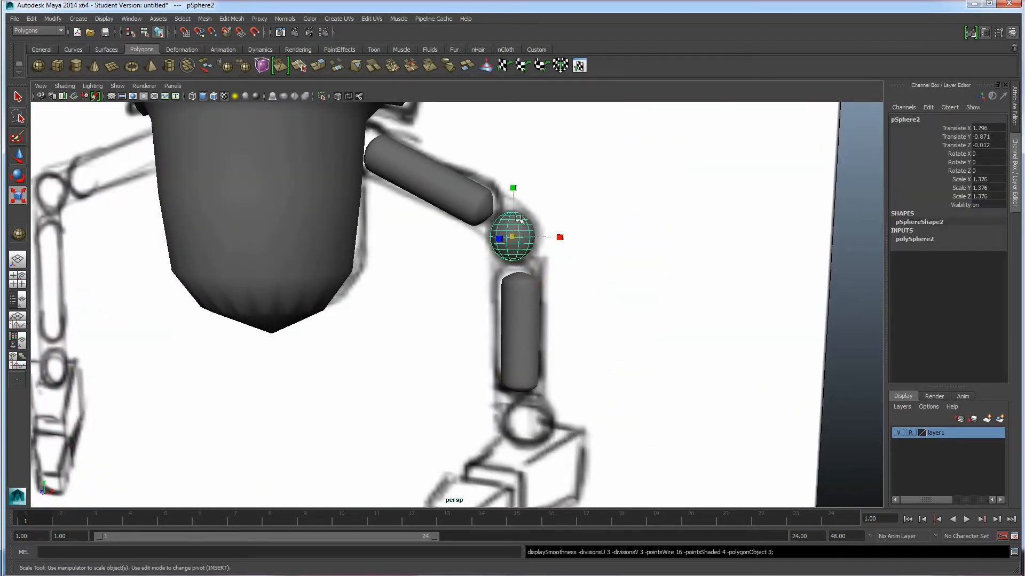
left_click(606, 309)
left_click_drag(480, 303, 507, 349, "alt")
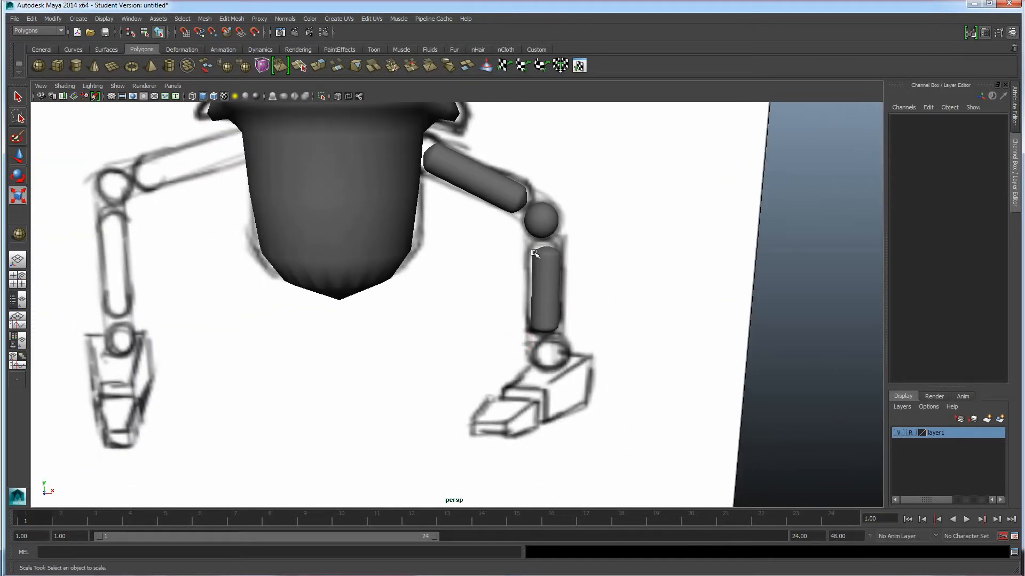
Step: Duplicate the elbow sphere and move the copy to the shoulder, partly inside the torso at the upper arm's end
left_click(546, 223)
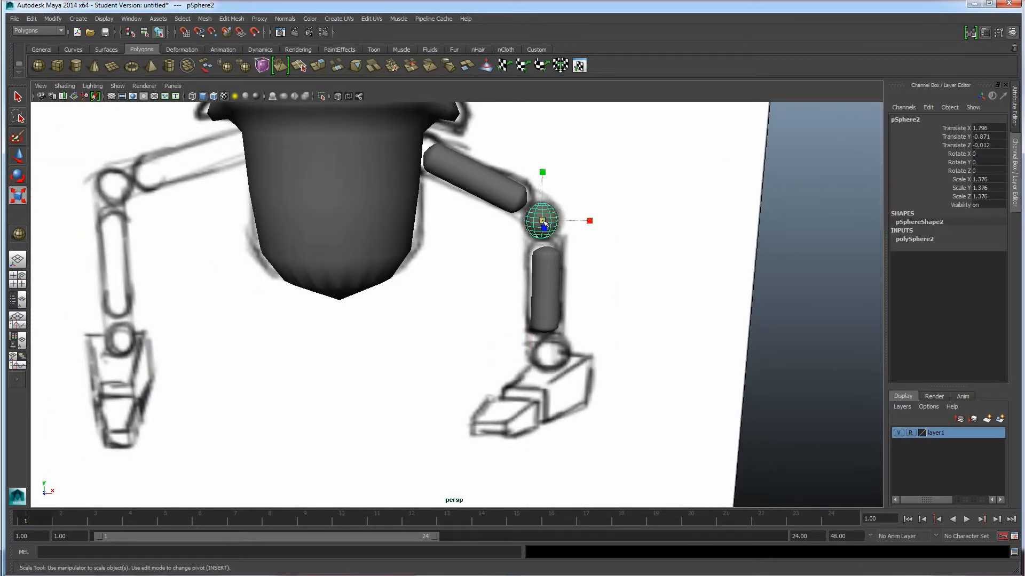
key("w")
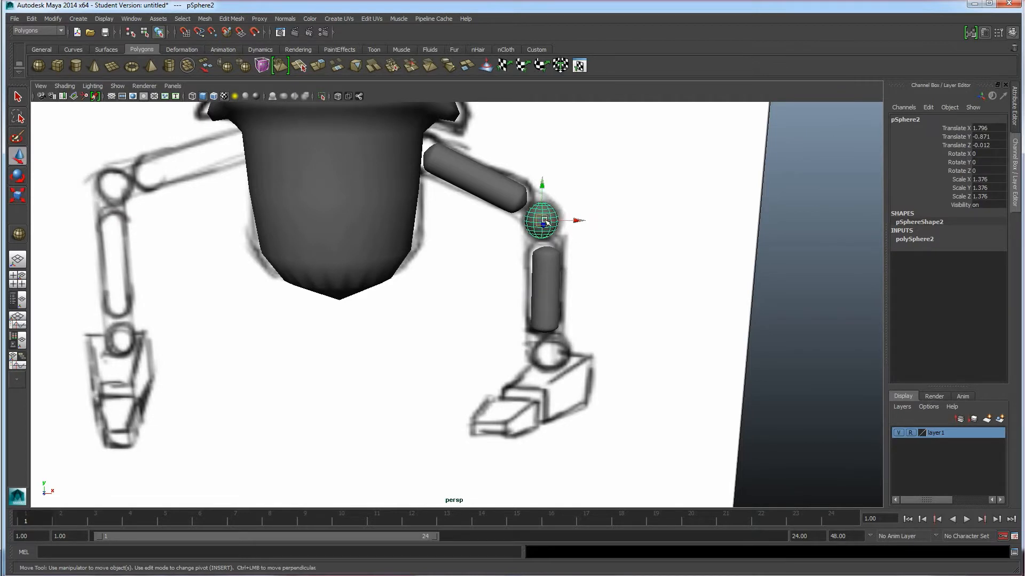
key("ctrl+d")
left_click_drag(543, 222, 424, 143)
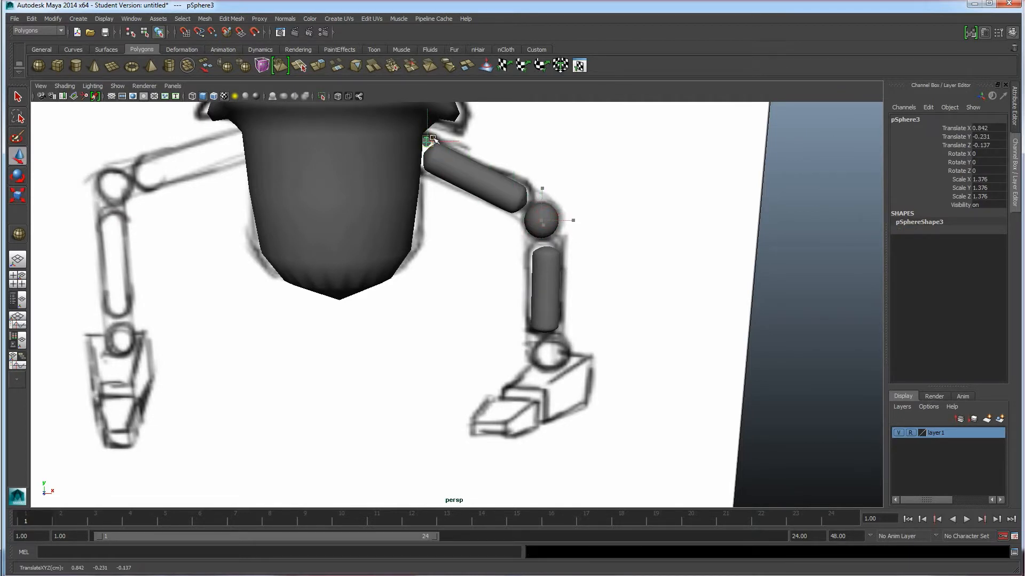
key("ctrl+z")
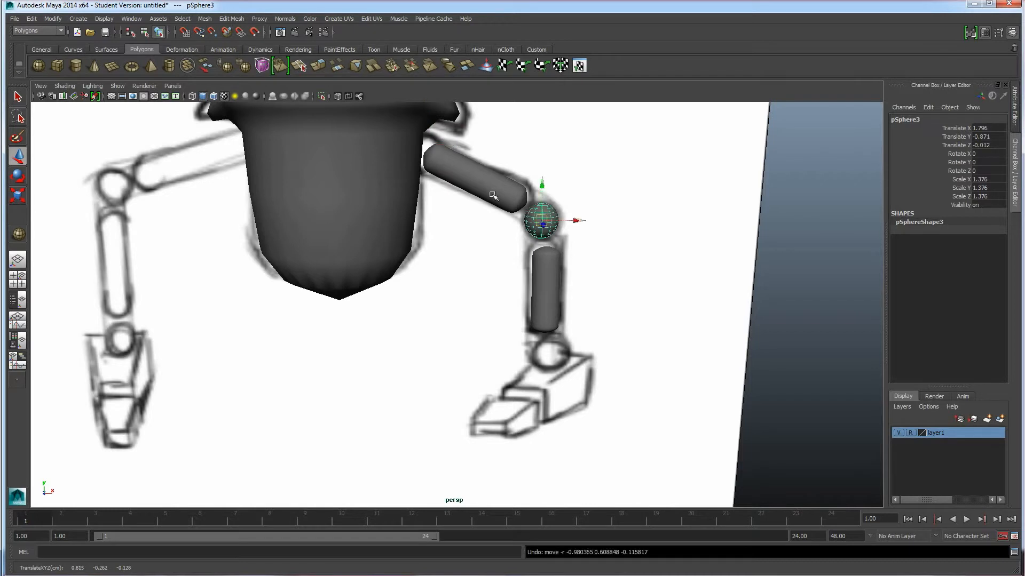
left_click_drag(579, 254, 429, 107, "alt")
right_click_drag(429, 106, 457, 194, "alt")
middle_click_drag(449, 188, 480, 270, "alt")
left_click_drag(441, 203, 440, 196)
Step: Refit the upper-arm cylinder between both joints: Scale X about 0.621, Rotate Z about -31.119, Translate X 1.263, Y -0.52
left_click(517, 271)
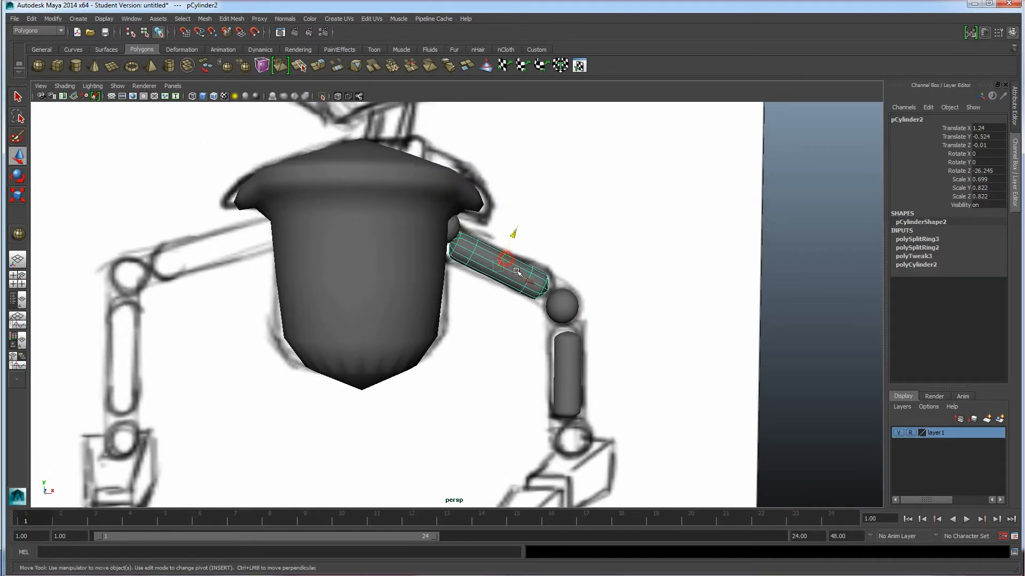
key("r")
left_click_drag(534, 274, 535, 287)
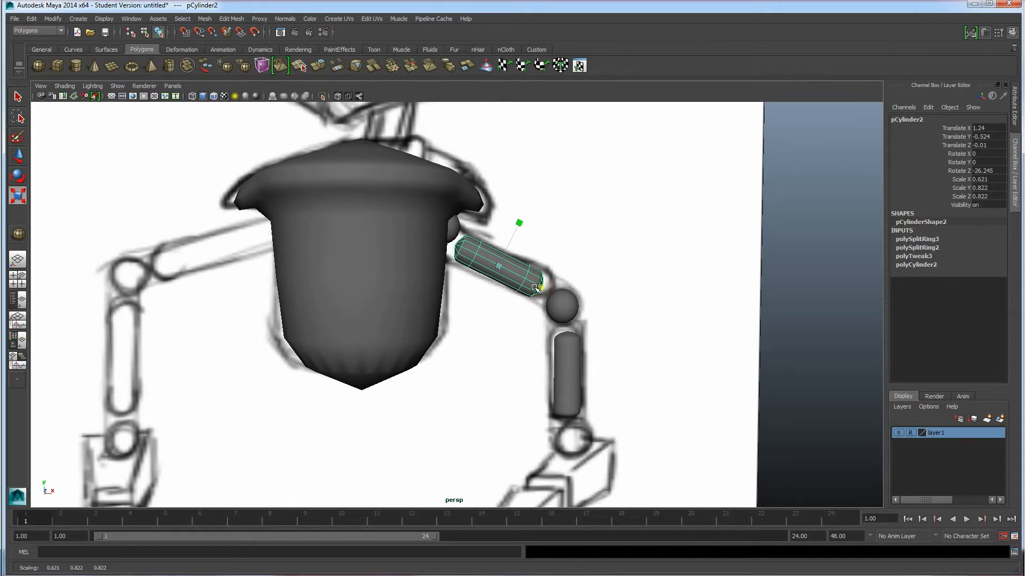
key("e")
left_click_drag(465, 296, 457, 292)
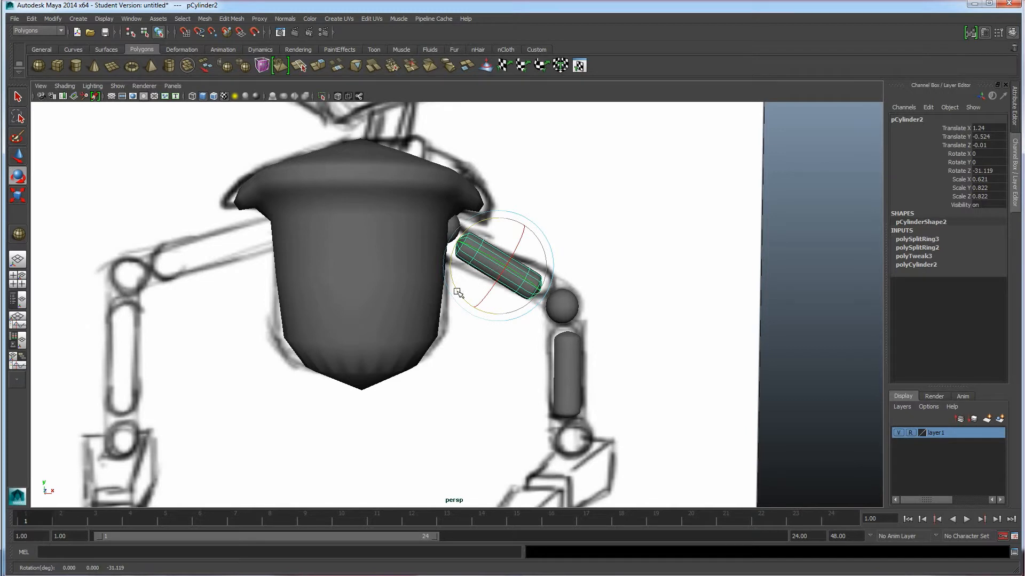
key("w")
left_click_drag(507, 267, 556, 315)
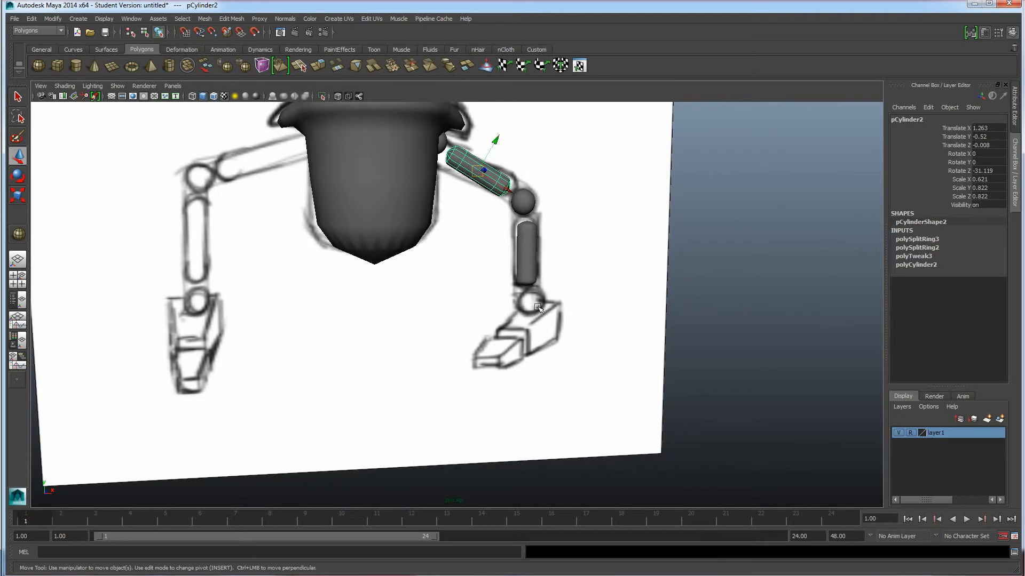
Step: Create a polygon cube for the hand and move it below the forearm, to about Translate X 1.94, Y -2.268, Z 0.073
left_click(57, 65)
left_click_drag(475, 305, 426, 330, "alt")
mouse_move(496, 390)
left_mouse_down()
mouse_move(493, 417)
mouse_move(514, 435)
mouse_move(503, 382)
left_mouse_up()
left_click_drag(513, 418, 258, 210, "alt")
left_click_drag(158, 176, 455, 206)
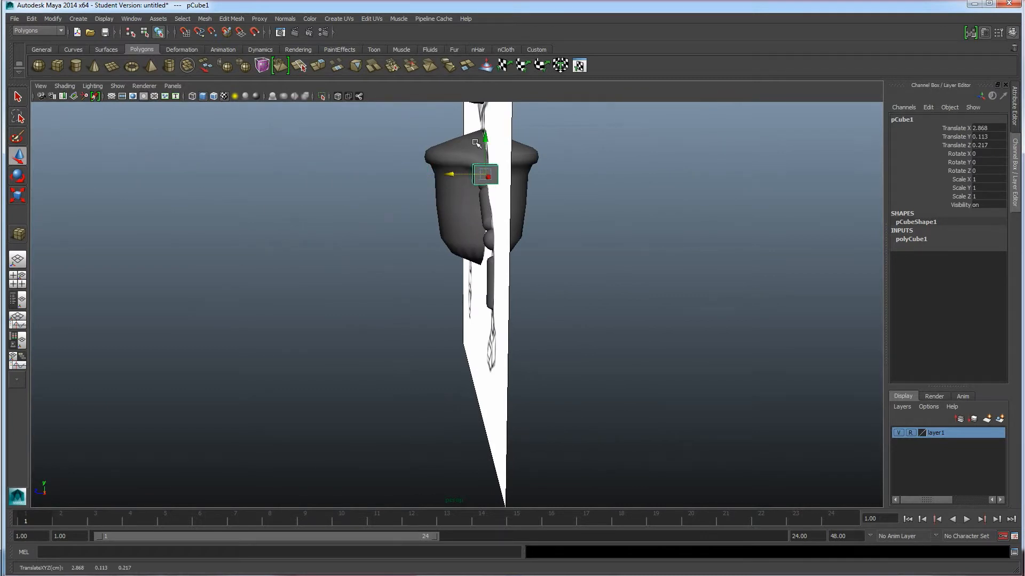
left_click_drag(484, 141, 484, 312)
left_click_drag(457, 354, 581, 346, "alt")
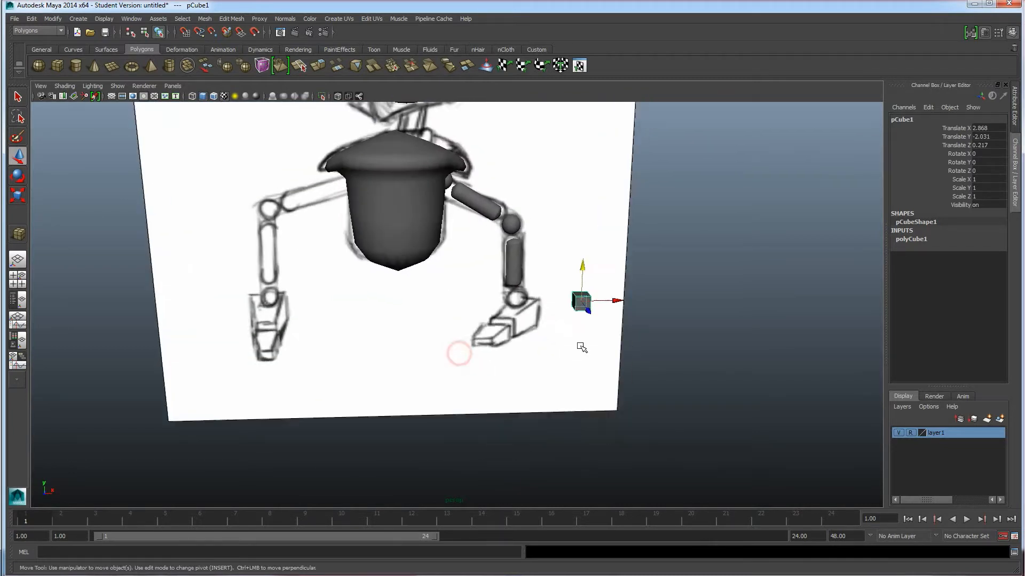
scroll(585, 356, "up", 4)
left_click_drag(651, 298, 516, 349)
Step: Scale the hand cube to about 2.111, 2.111, 2.711 and move it to about Translate X 1.835, Y -2.289, Z 0.166
key("r")
left_click_drag(538, 396, 597, 376, "alt")
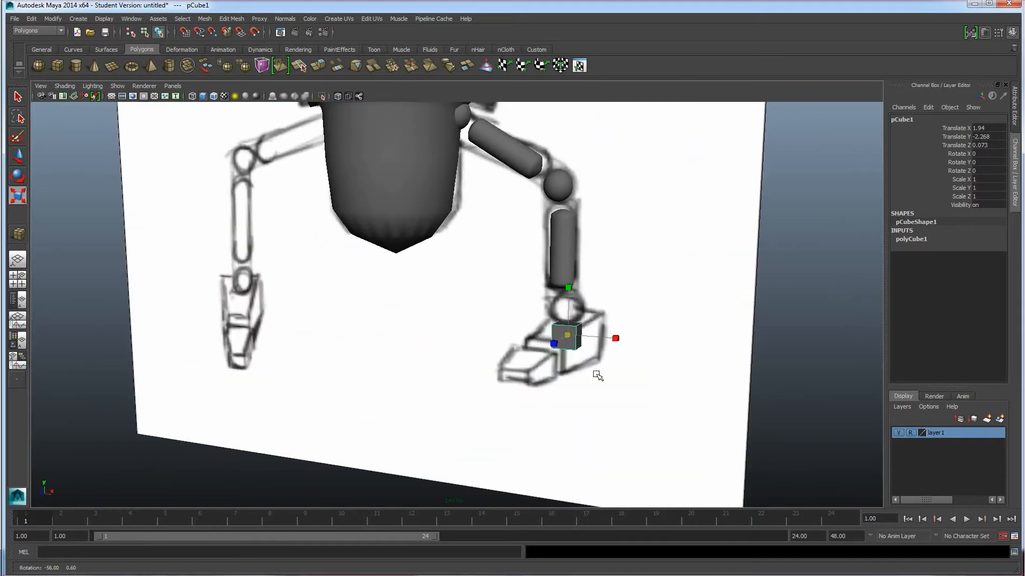
left_click_drag(569, 338, 445, 340)
key("w")
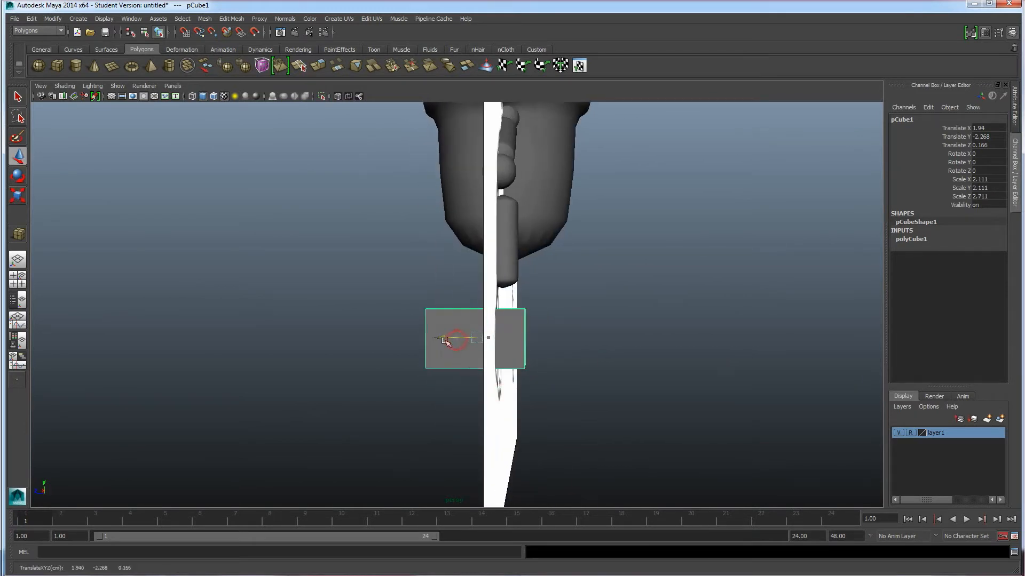
mouse_move(489, 374)
left_mouse_down("alt")
mouse_move(599, 345)
mouse_move(590, 384)
mouse_move(601, 371)
mouse_move(592, 357)
left_mouse_up("alt")
left_click_drag(560, 300, 470, 376)
Step: Hide the reference layer and lower the hand cube's front top edge so that its top face slopes down
left_click(898, 433)
left_click_drag(601, 409, 697, 394, "alt")
left_click_drag(599, 334, 544, 344)
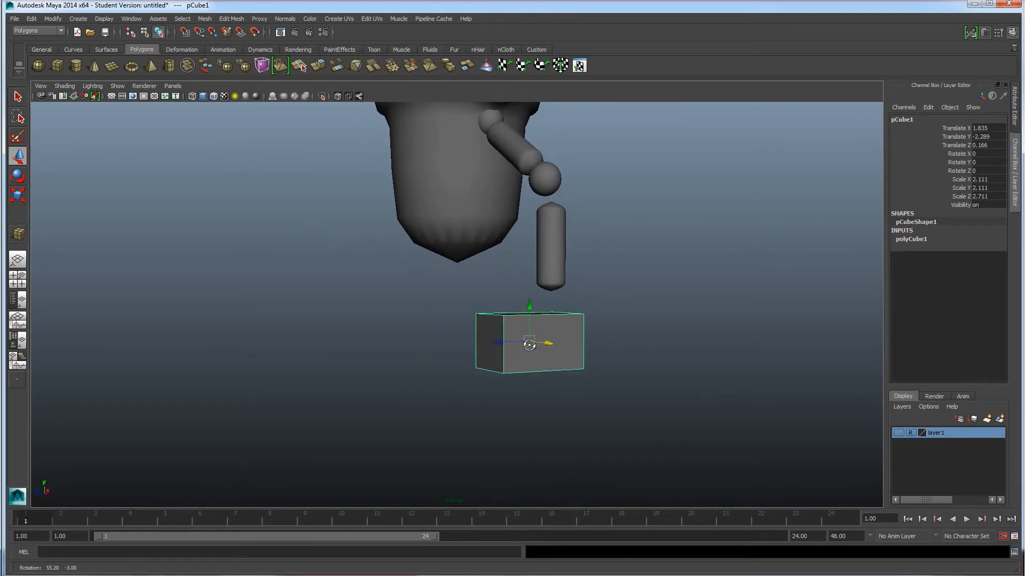
right_click_drag(551, 330, 546, 307)
left_click_drag(520, 347, 540, 370, "alt")
left_click(515, 340)
left_click_drag(512, 304, 493, 357)
Step: Narrow the front of the hand cube by scaling its two vertical front edges together, and reselect the cube in object mode
left_click_drag(565, 379, 576, 368, "alt")
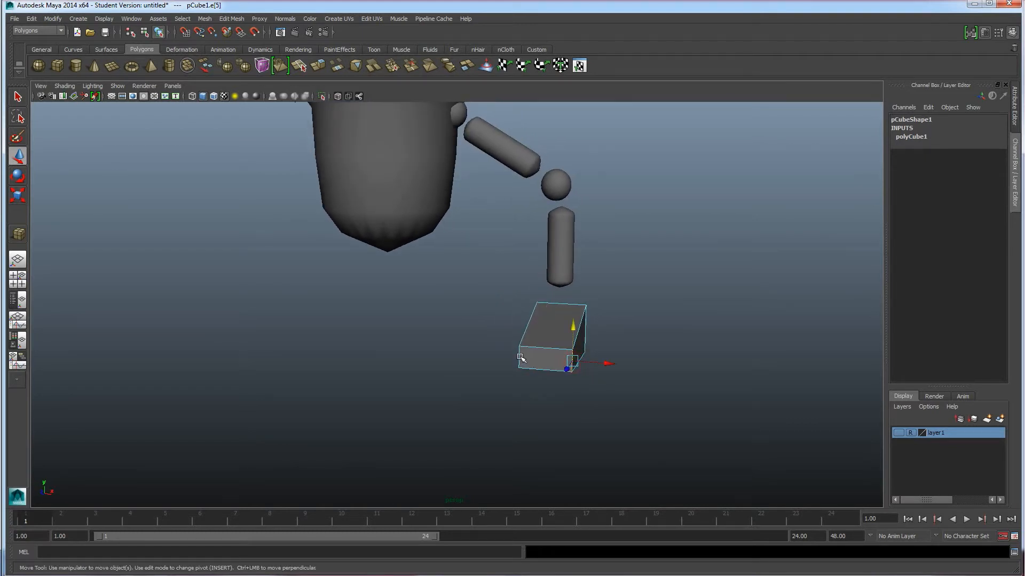
key("e")
key("r")
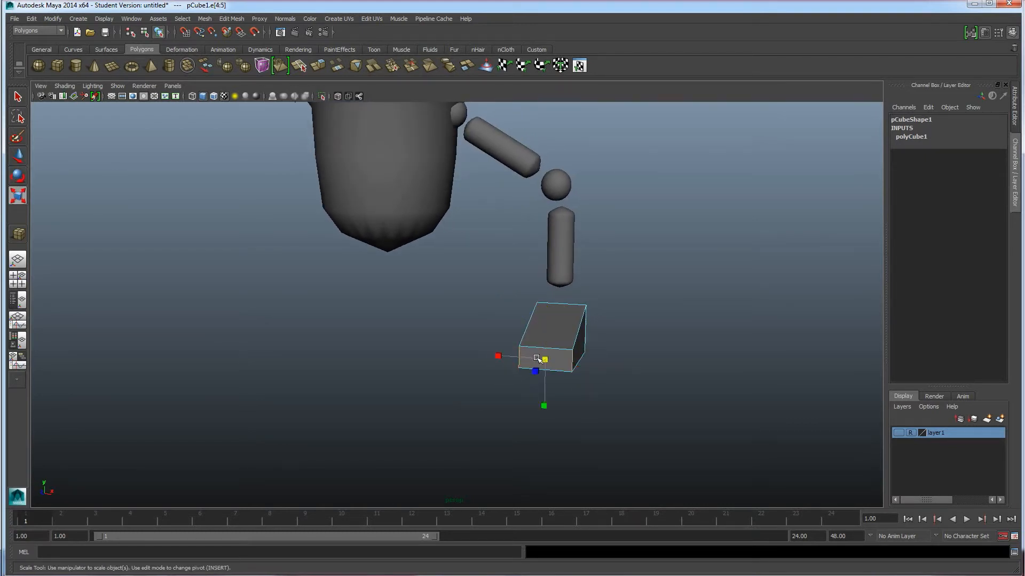
left_click_drag(497, 356, 505, 358)
mouse_move(561, 393)
left_mouse_down("alt")
mouse_move(403, 389)
mouse_move(410, 424)
mouse_move(554, 413)
mouse_move(555, 381)
left_mouse_up("alt")
right_click_drag(558, 336, 586, 326)
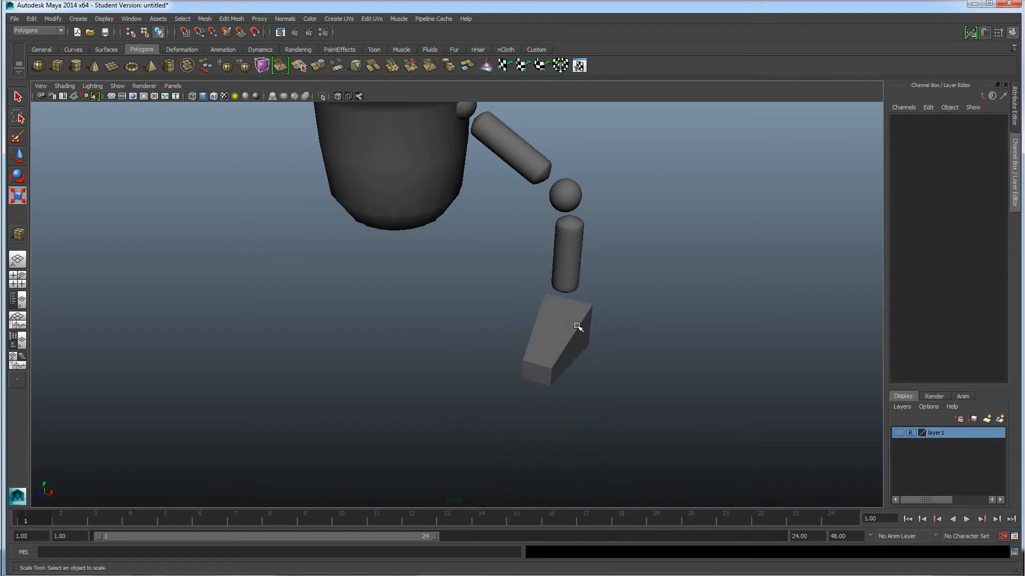
left_click(557, 331)
left_click_drag(539, 392, 513, 397, "alt")
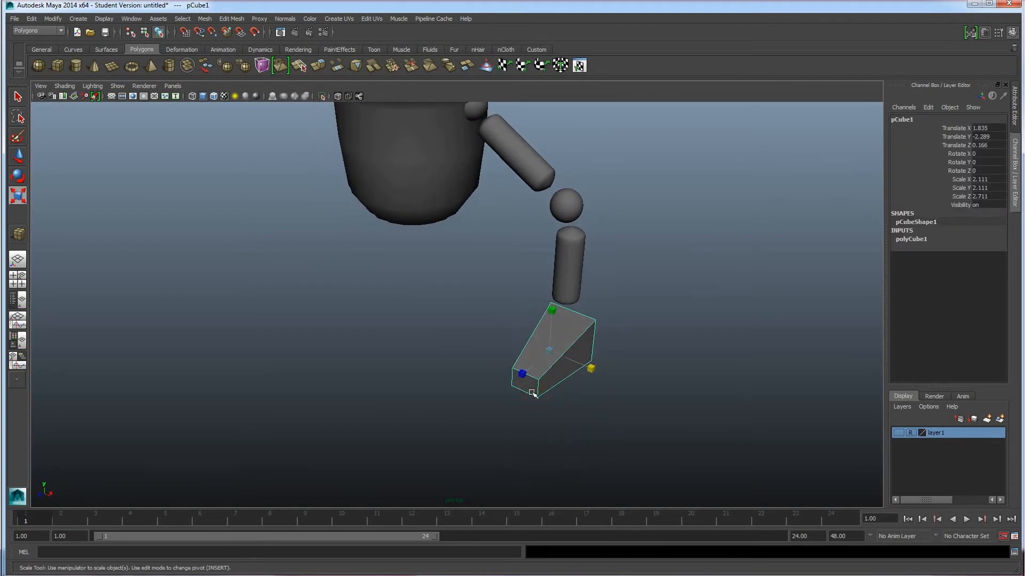
Step: Duplicate the hand cube and move the copy in front of the original, to about Translate Z 1.061
key("ctrl+d")
key("w")
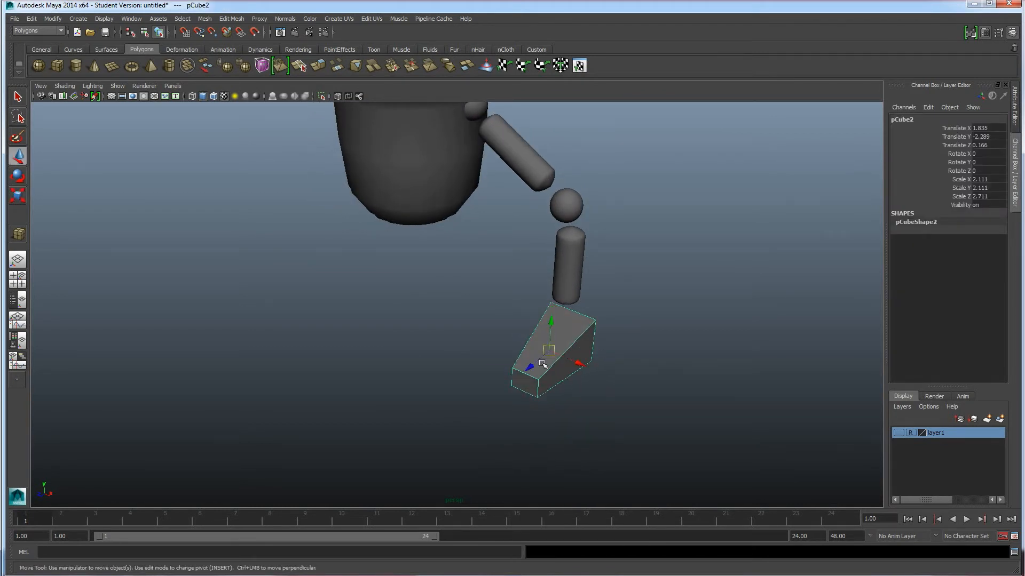
left_click_drag(532, 366, 485, 402)
key("e")
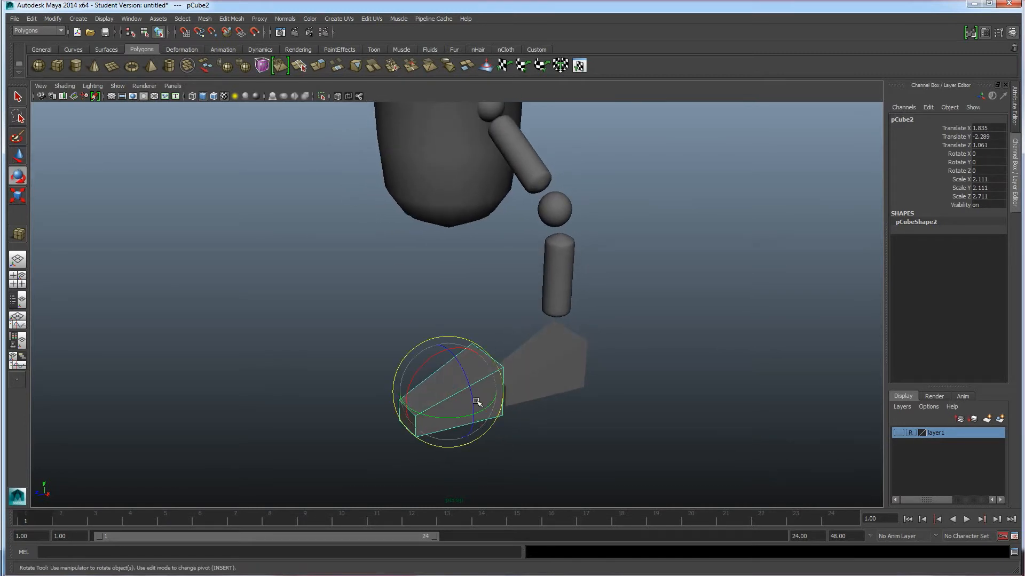
Step: Scale the copy to about 1.267, 0.634, 0.814 and move it close to the hand's front, to about Translate Y -2.44, Z 0.812
key("r")
mouse_move(450, 395)
left_mouse_down()
mouse_move(408, 395)
mouse_move(473, 425)
mouse_move(573, 405)
mouse_move(614, 417)
mouse_move(467, 395)
left_mouse_up()
key("w")
left_click_drag(385, 319, 387, 335)
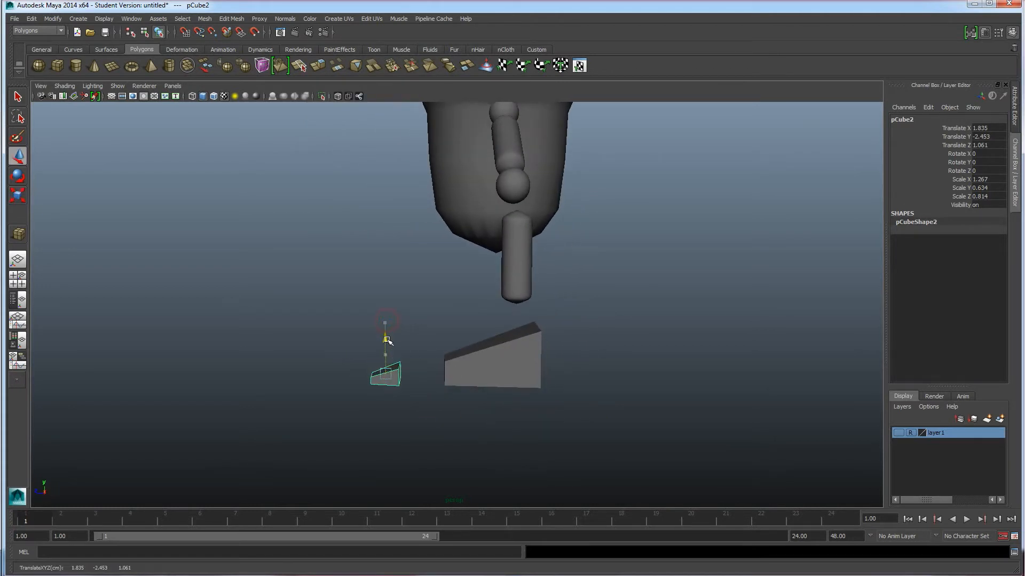
left_click_drag(349, 369, 427, 389)
Step: Make the finger block taller, to about Scale Y 0.998, and raise it to about Translate Y -2.404
key("r")
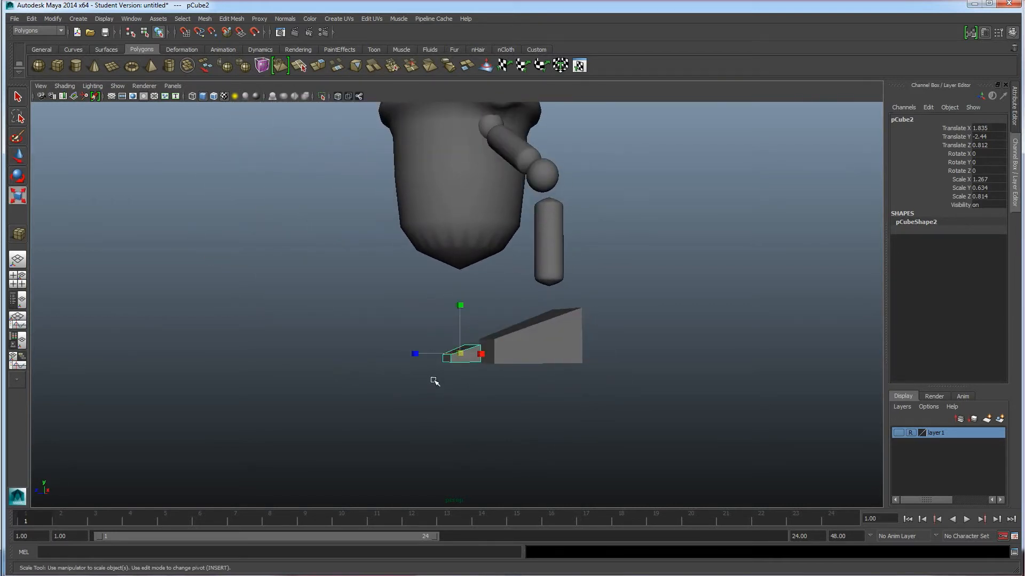
left_click_drag(460, 307, 423, 373)
key("w")
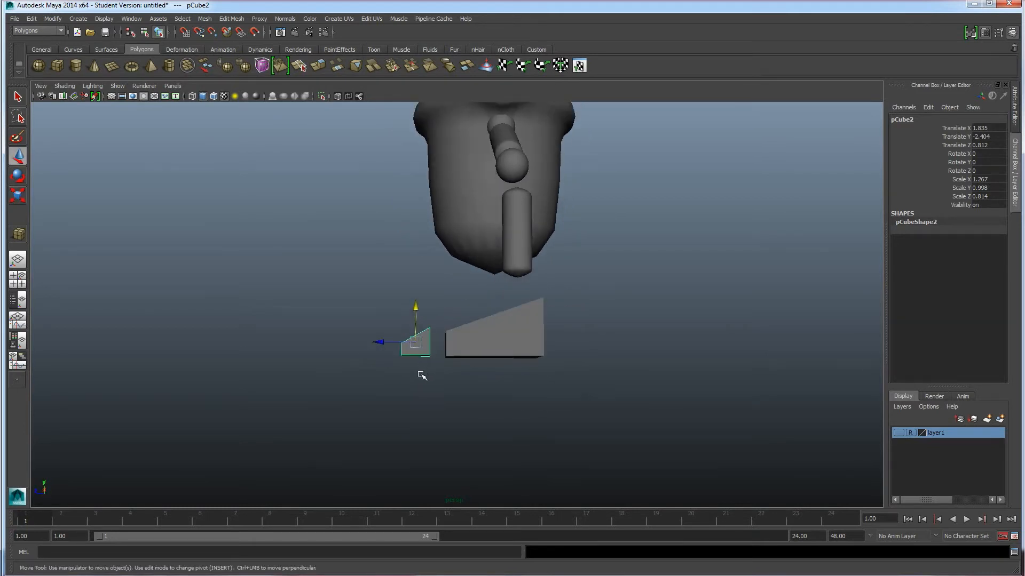
left_click_drag(415, 312, 415, 314)
Step: Fine-tune the finger block's scale and height so it lines up with the base of the hand block, and deselect it
left_click_drag(421, 374, 395, 390, "alt")
key("r")
left_click_drag(404, 329, 418, 393)
key("w")
left_click_drag(408, 316, 408, 315)
left_click_drag(417, 368, 523, 404, "alt")
left_click(583, 423)
left_click_drag(583, 423, 647, 423, "alt")
left_click_drag(587, 394, 464, 411, "alt")
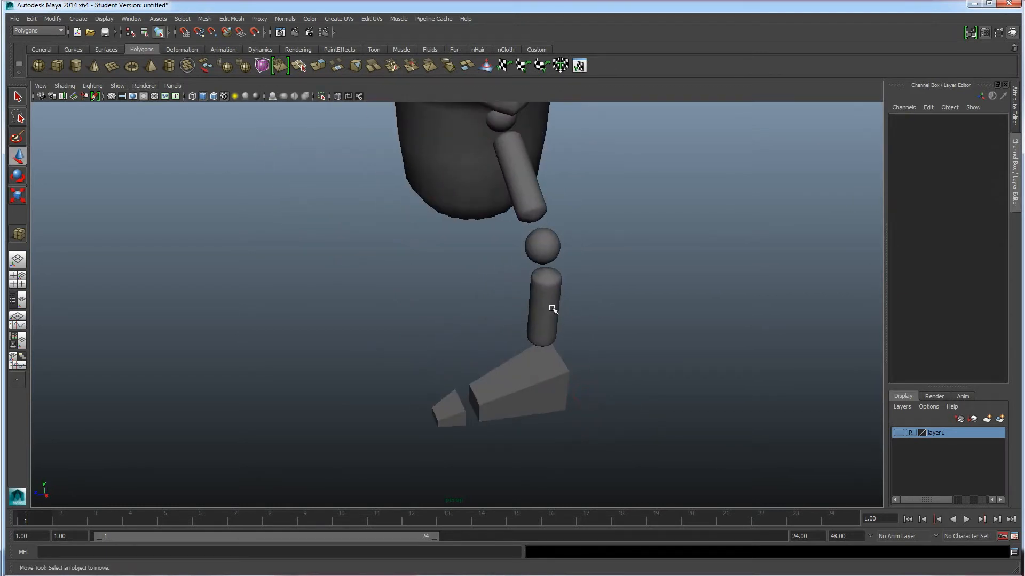
Step: Create a polygon cylinder for the wrist and move it between forearm and hand, to about Translate X 1.863, Y -1.974, Z -0.121
left_click(77, 65)
left_click(374, 393)
mouse_move(380, 403)
left_mouse_down()
mouse_move(378, 375)
mouse_move(380, 413)
left_mouse_up()
left_click_drag(359, 323, 510, 312)
left_click_drag(540, 338, 650, 329, "alt")
left_click_drag(869, 276, 453, 281)
left_click_drag(291, 183, 467, 227)
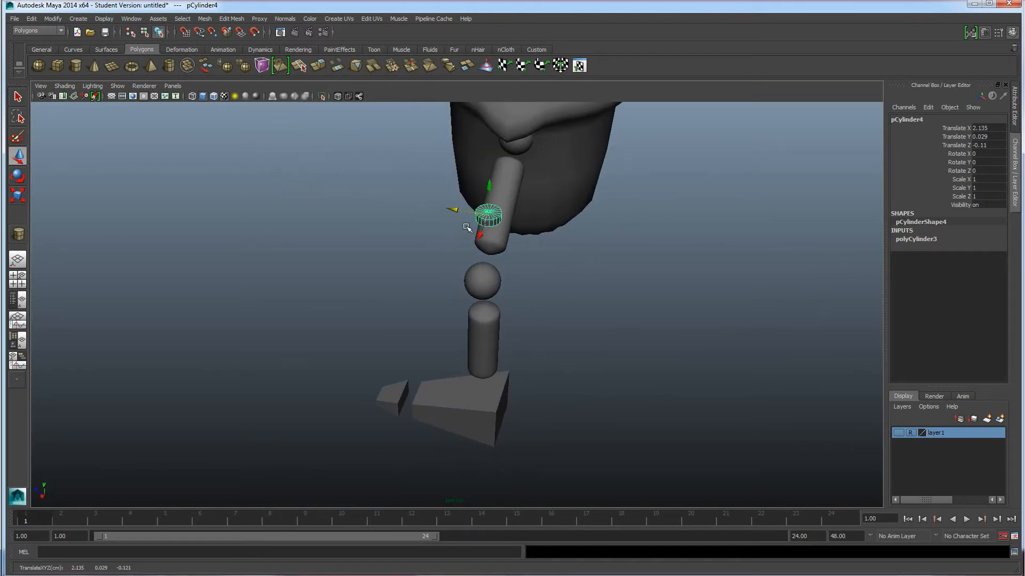
left_click_drag(491, 189, 611, 385)
left_click_drag(619, 275, 467, 334)
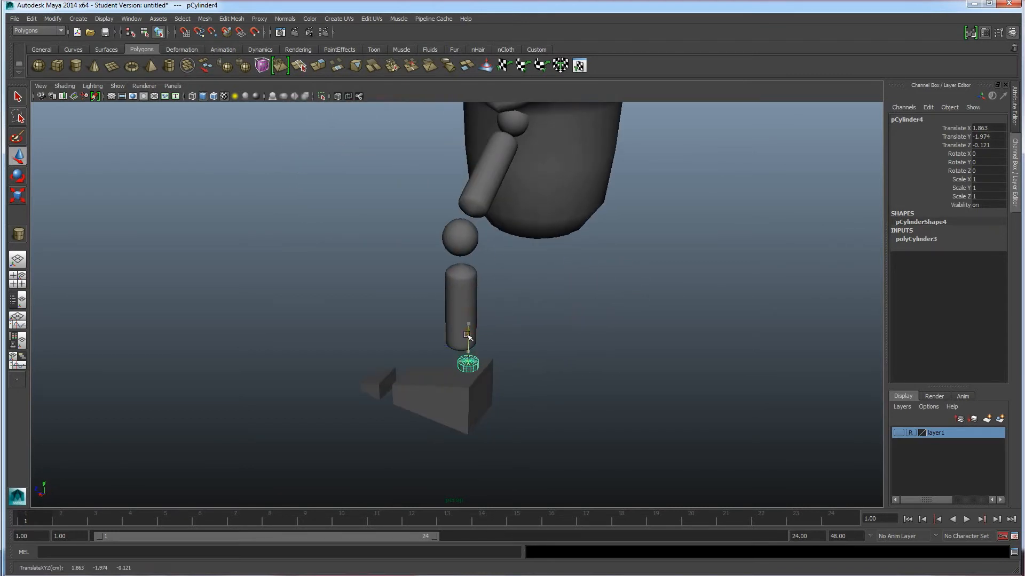
Step: Turn the wrist cylinder on its side with Rotate X 0, Rotate Y 0 and Rotate Z 90
key("e")
left_click_drag(467, 336, 484, 316)
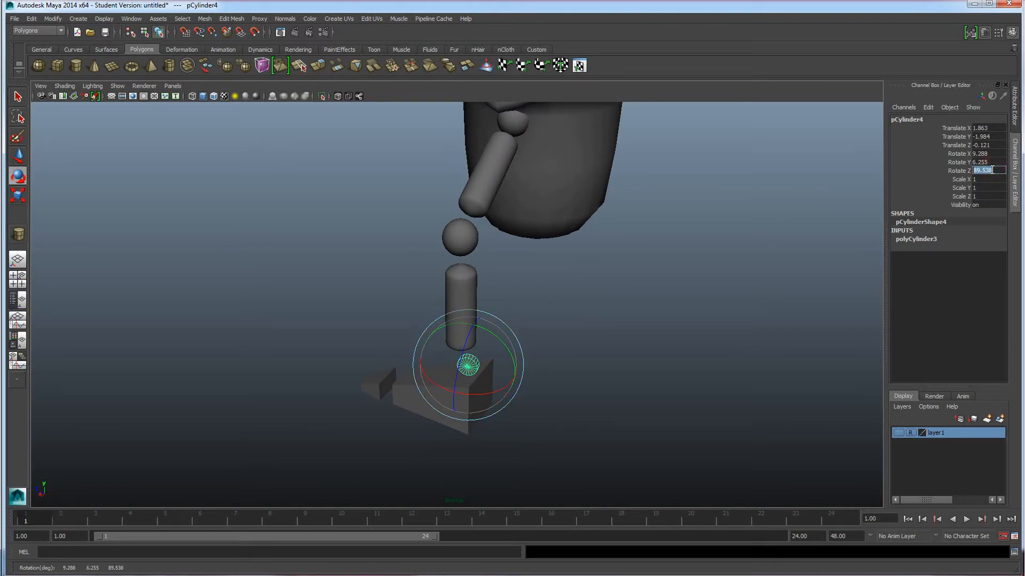
left_click_drag(990, 154, 994, 164)
type("0")
key("Return")
Step: Scale the wrist cylinder uniformly to about 2.294 and lower it into the hand's sloped top, to about Translate Y -2.136
left_click_drag(663, 327, 572, 373, "alt")
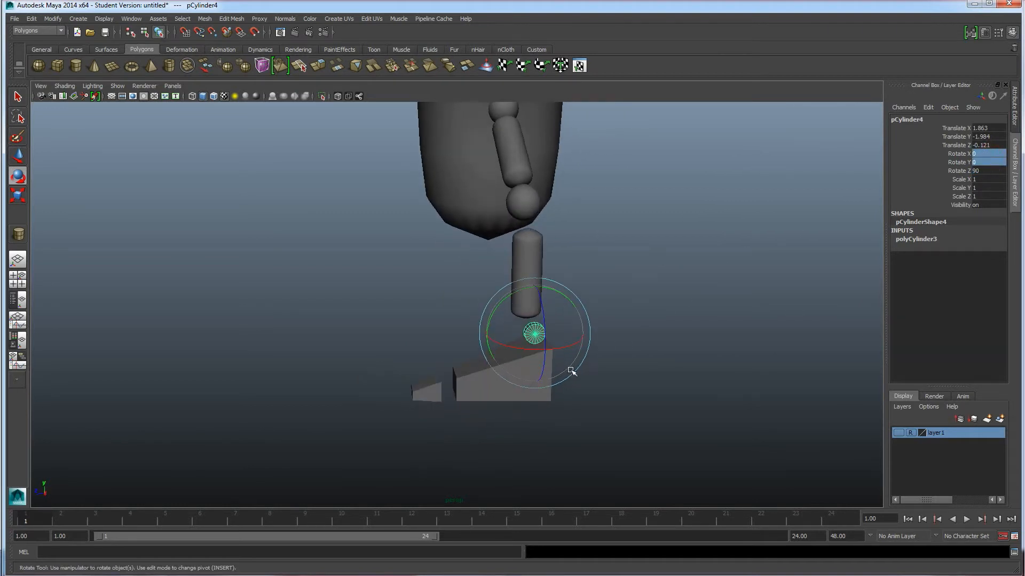
key("r")
left_click_drag(534, 339, 486, 332)
key("w")
key("r")
Step: Move the wrist cylinder and both hand blocks together along Z under the forearm, cylinder at about Translate Z -0.021, and deselect them
left_click_drag(566, 421, 383, 321, "shift")
key("w")
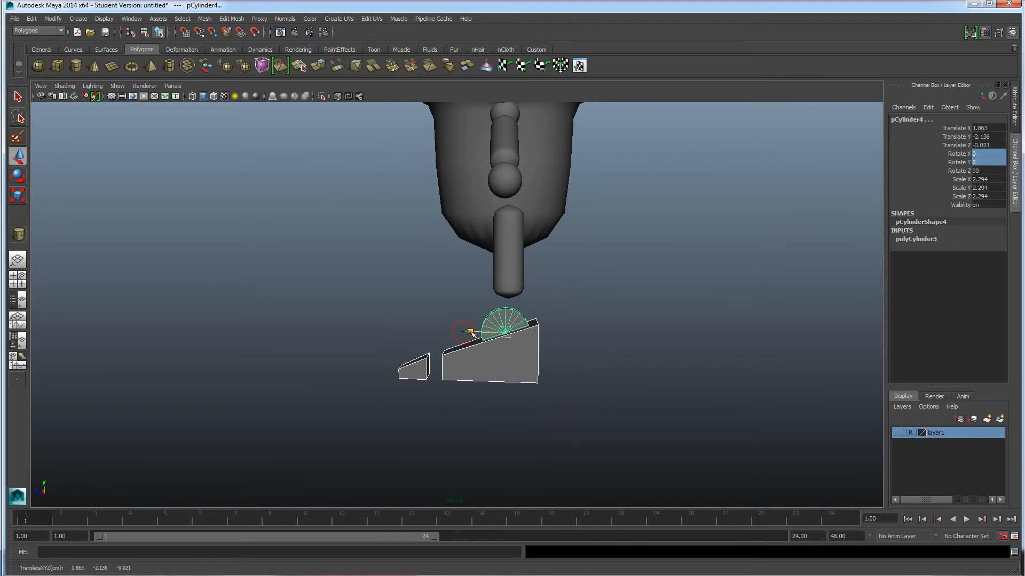
left_click(416, 320)
Step: Select the head sphere and move it sideways to center it over the torso, at about Translate X 0.1
left_click_drag(545, 395, 627, 443, "alt")
left_click_drag(697, 378, 551, 382, "alt")
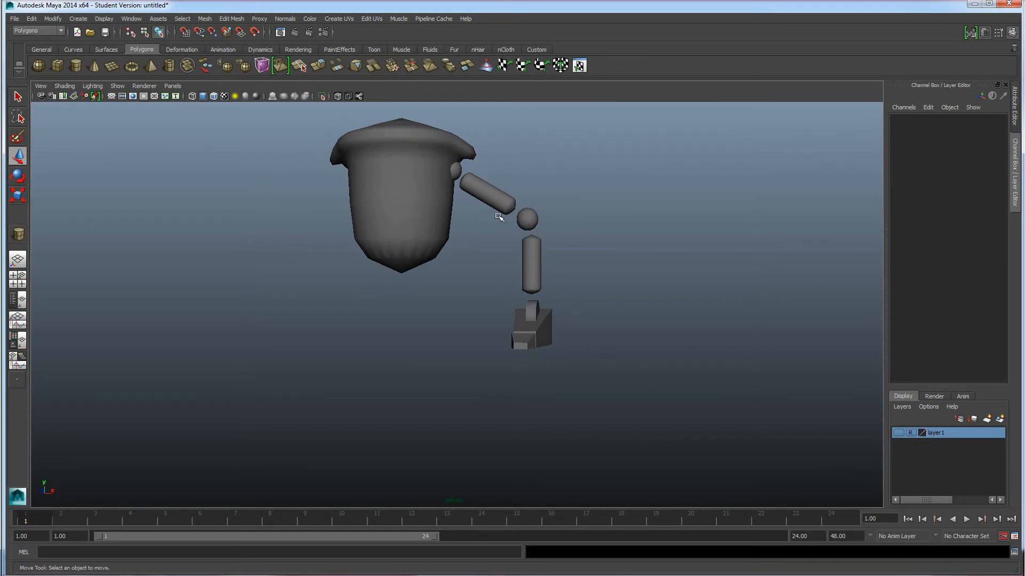
left_click_drag(498, 325, 567, 373, "alt")
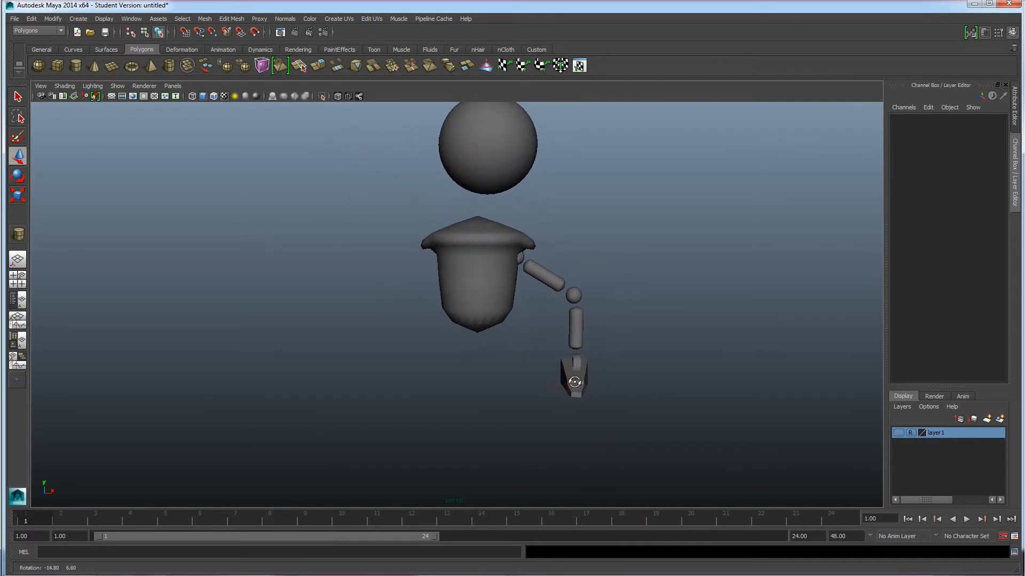
left_click(503, 171)
scroll(507, 182, "down", 3)
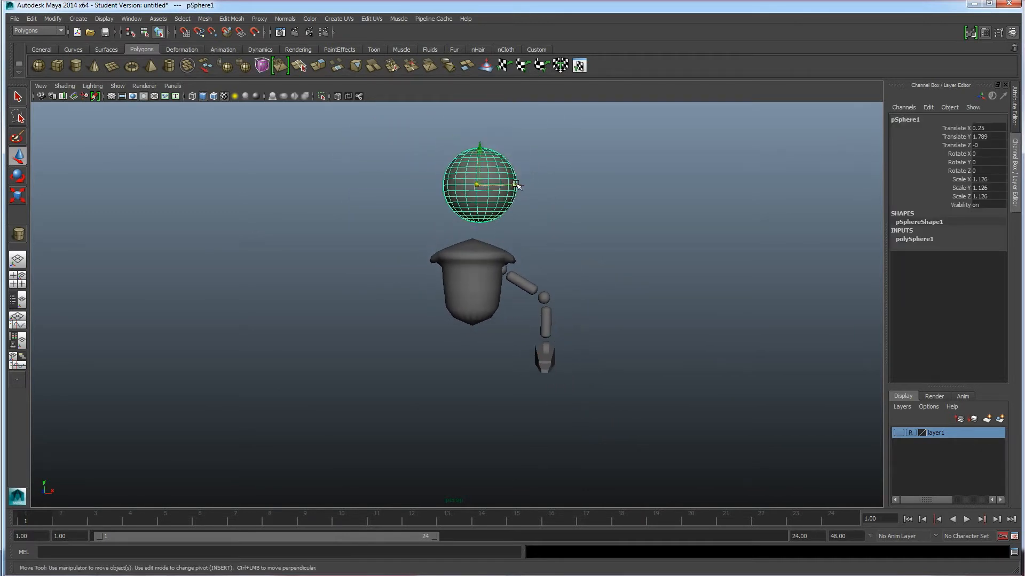
left_click_drag(518, 186, 510, 185)
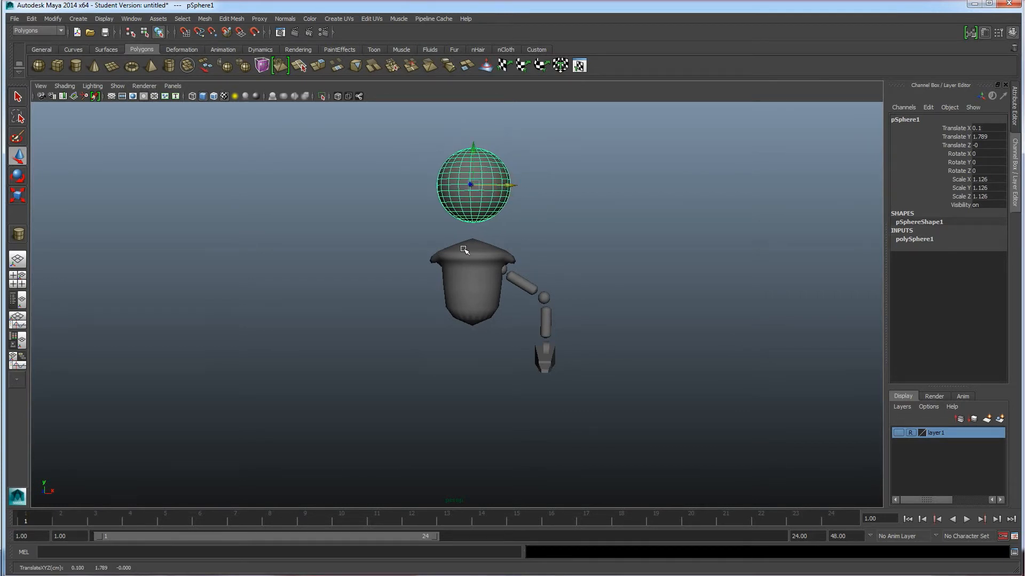
Step: Show the reference layer to compare the head, torso and arm with the drawing, and hide it again
left_click(898, 433)
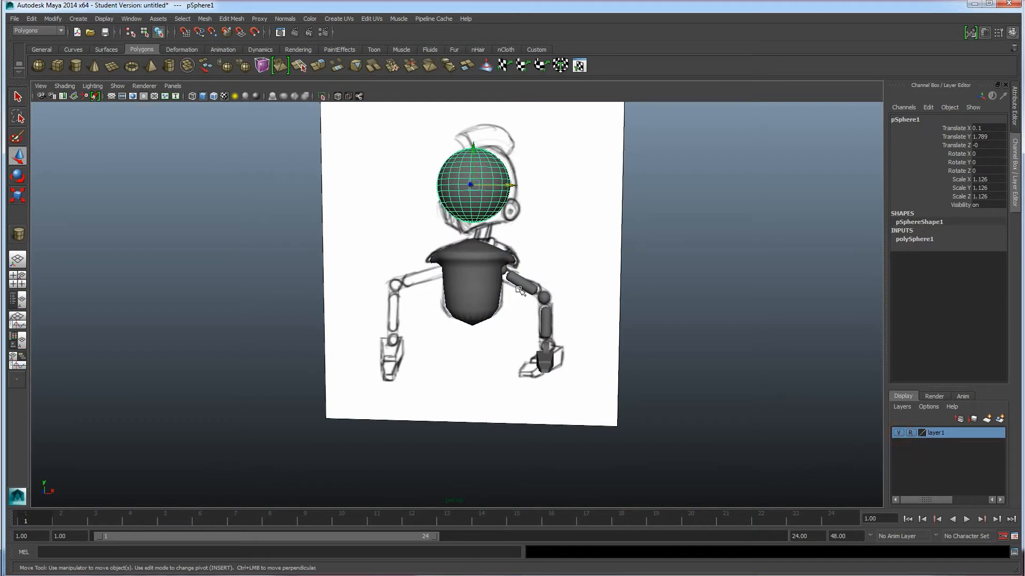
left_click_drag(547, 306, 533, 249, "alt")
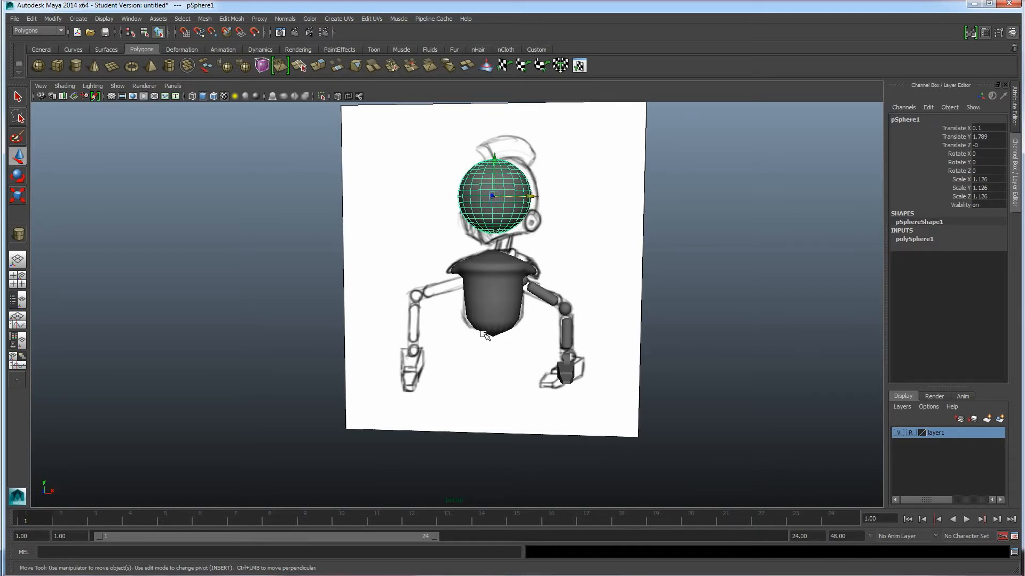
left_click(898, 433)
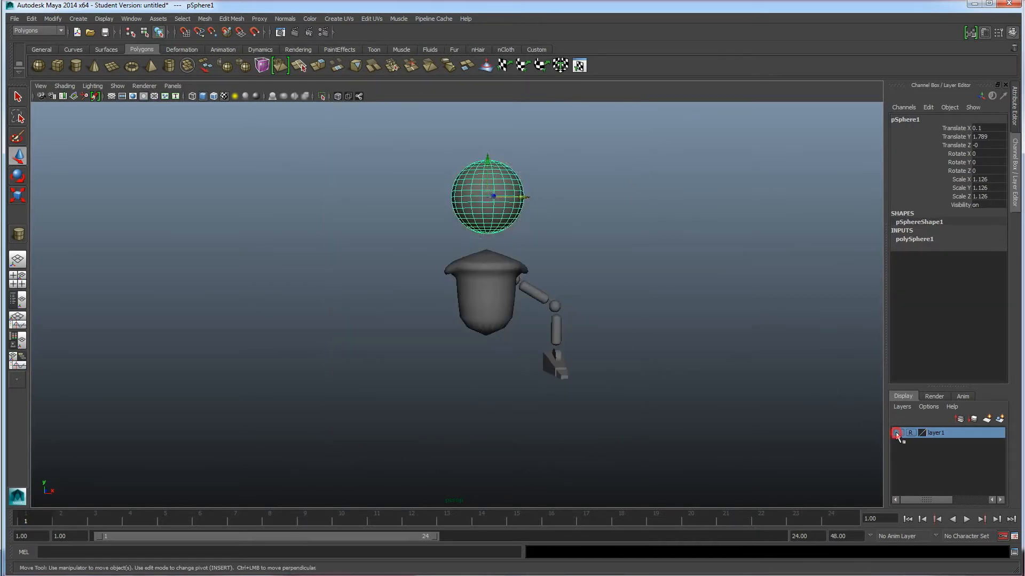
left_click_drag(552, 359, 535, 356, "alt")
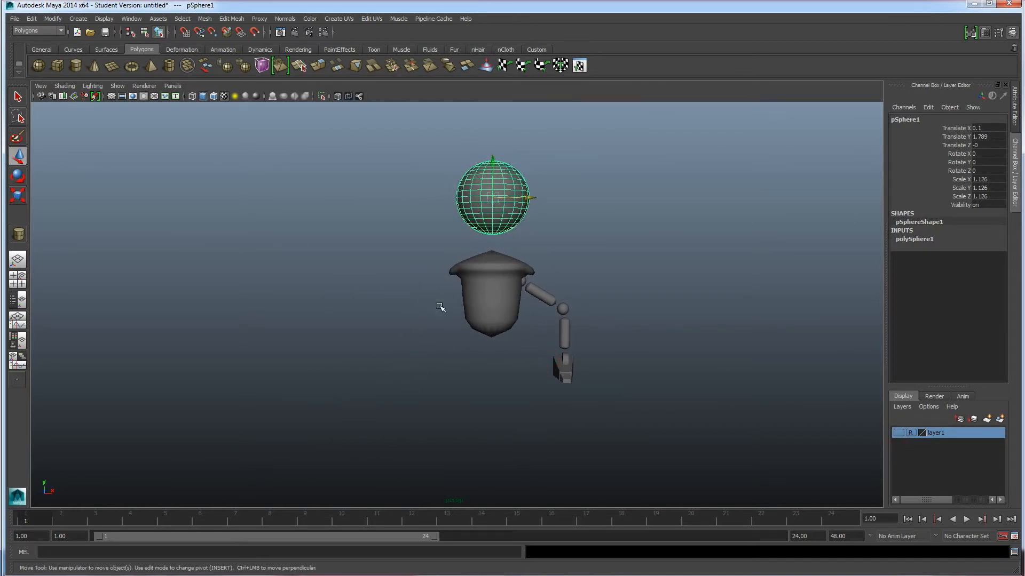
Step: Select all the pieces of the arm beside the torso
left_click_drag(610, 411, 521, 276)
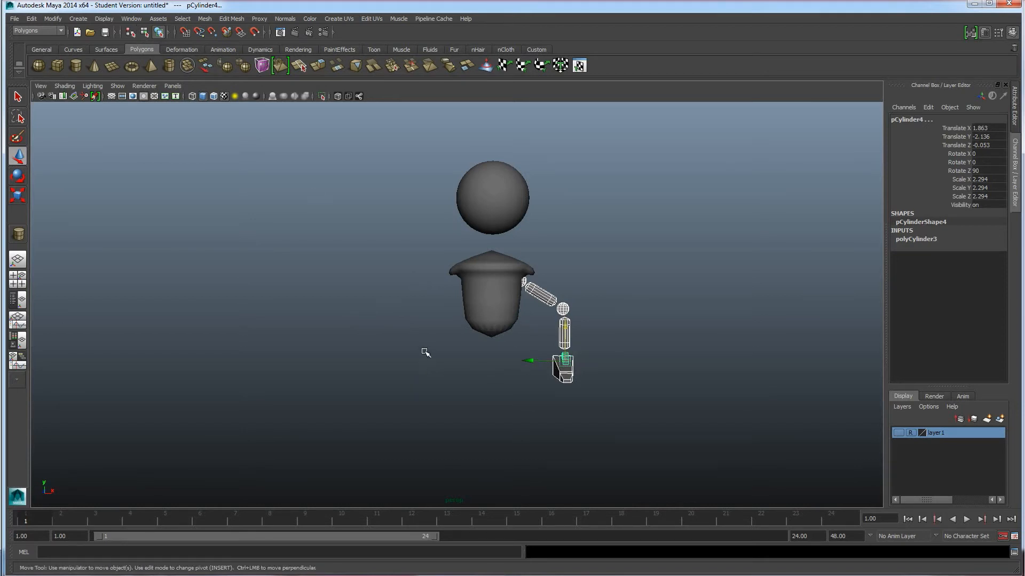
Step: Try to mirror the separate arm pieces with Mirror Geometry, and undo the result
left_click(204, 19)
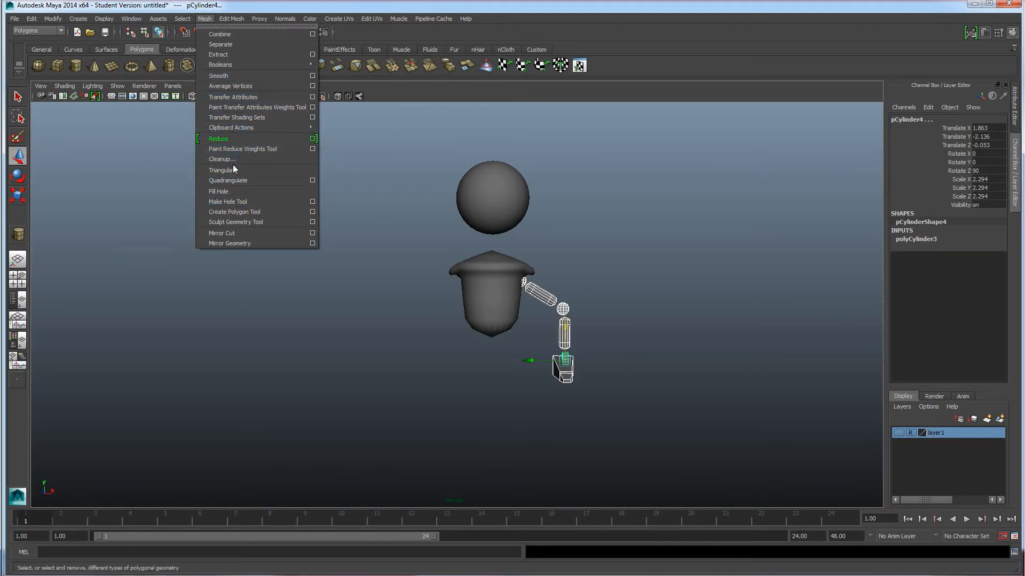
mouse_move(222, 64)
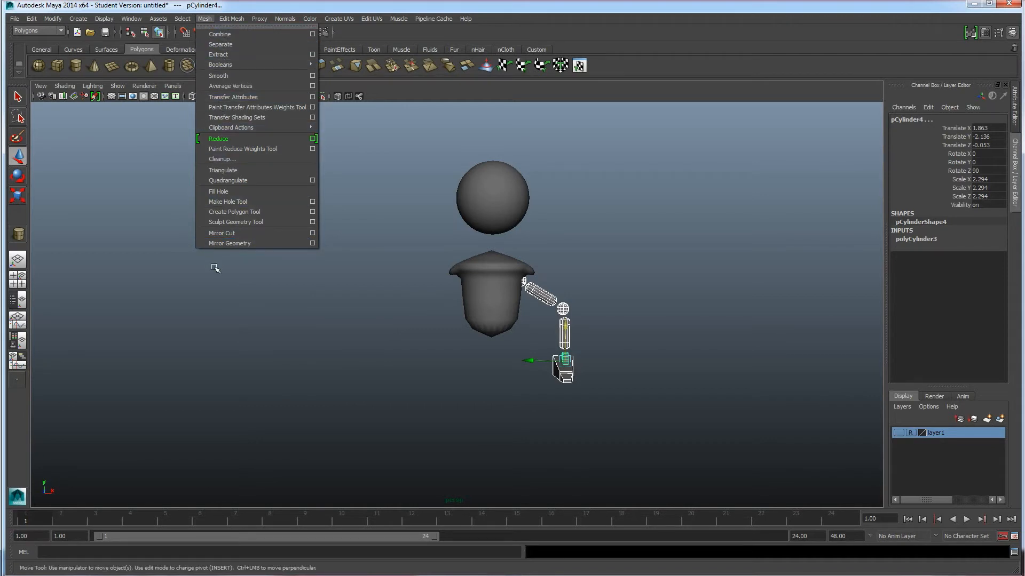
left_click(239, 244)
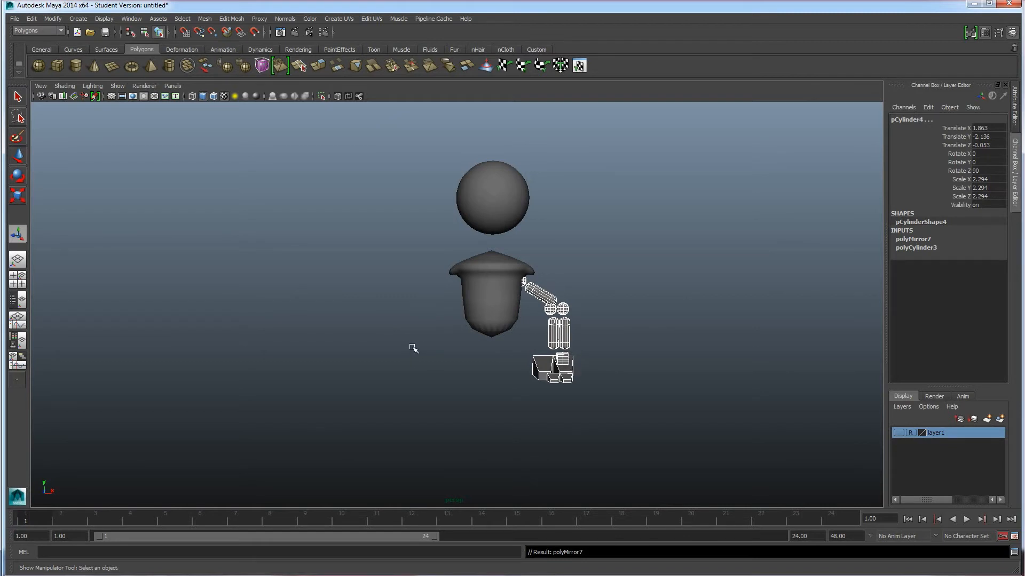
key("ctrl+z")
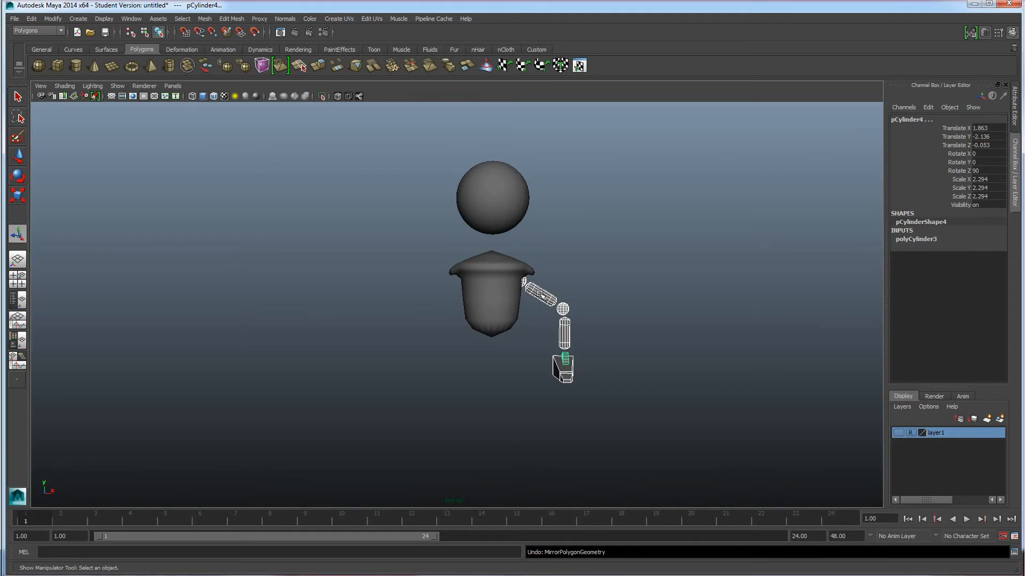
Step: Combine the arm pieces into one mesh and mirror it in the -X direction without merging with the original
left_click(205, 19)
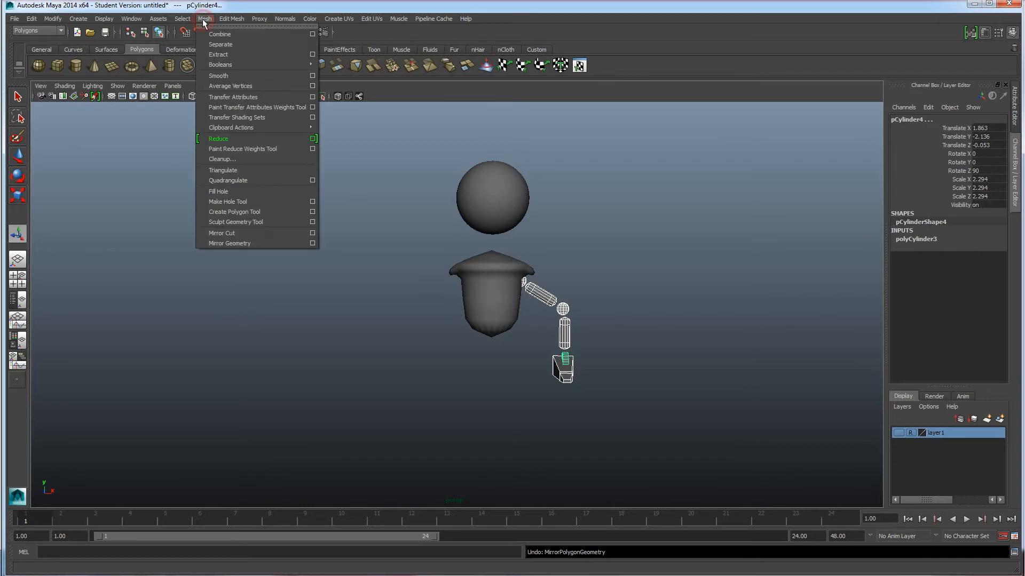
left_click(214, 36)
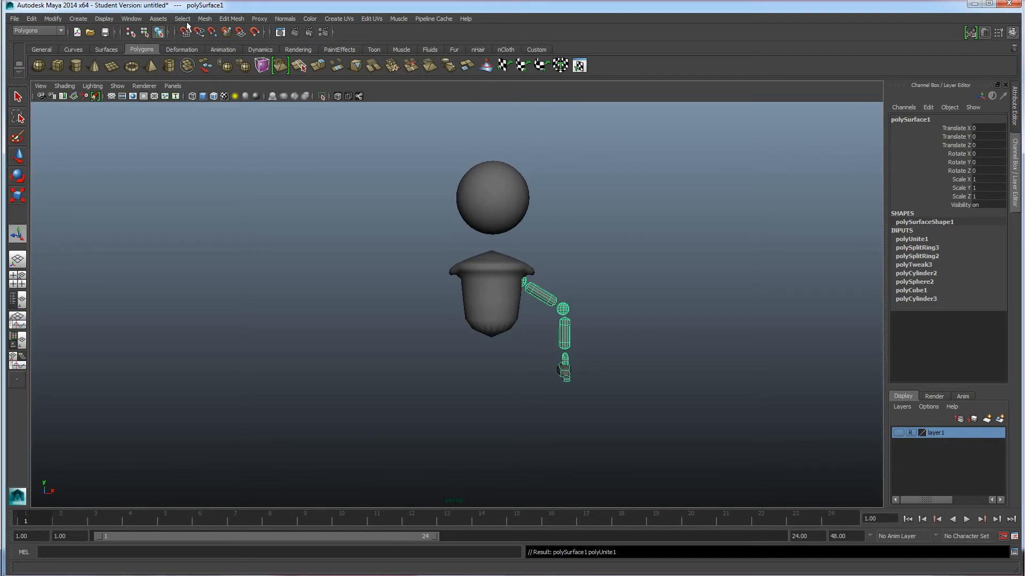
left_click(206, 18)
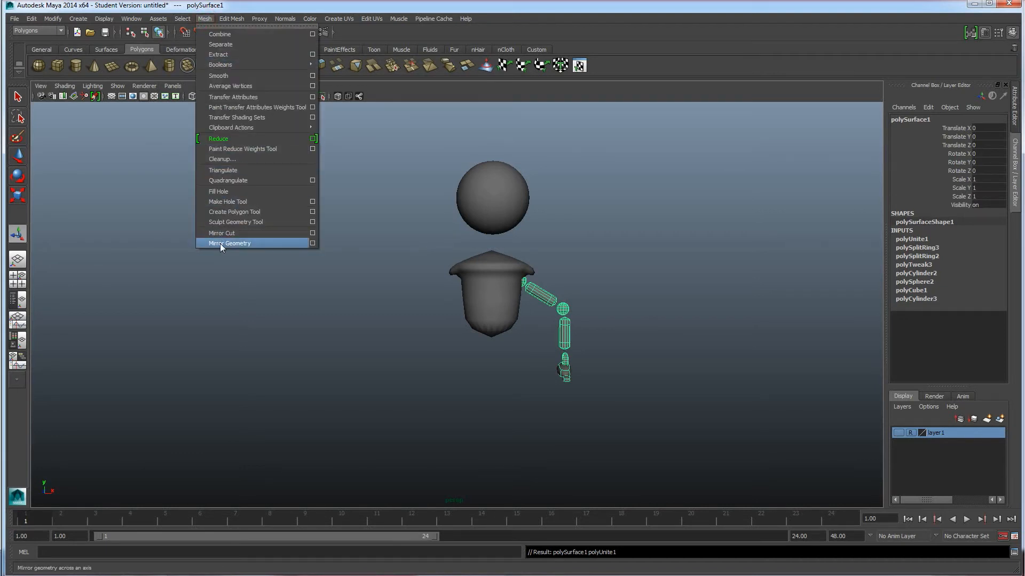
left_click(313, 244)
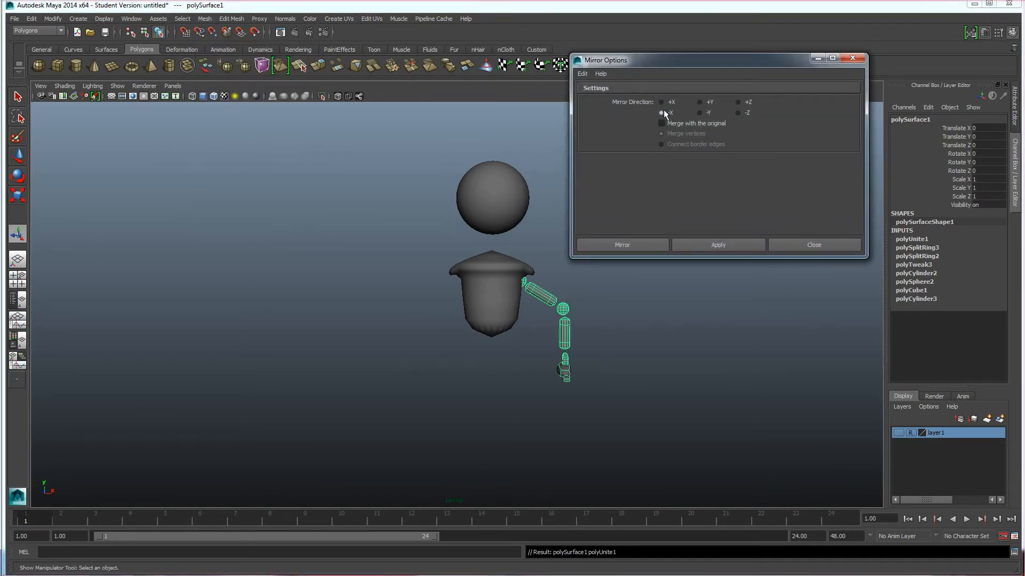
left_click_drag(674, 60, 718, 50)
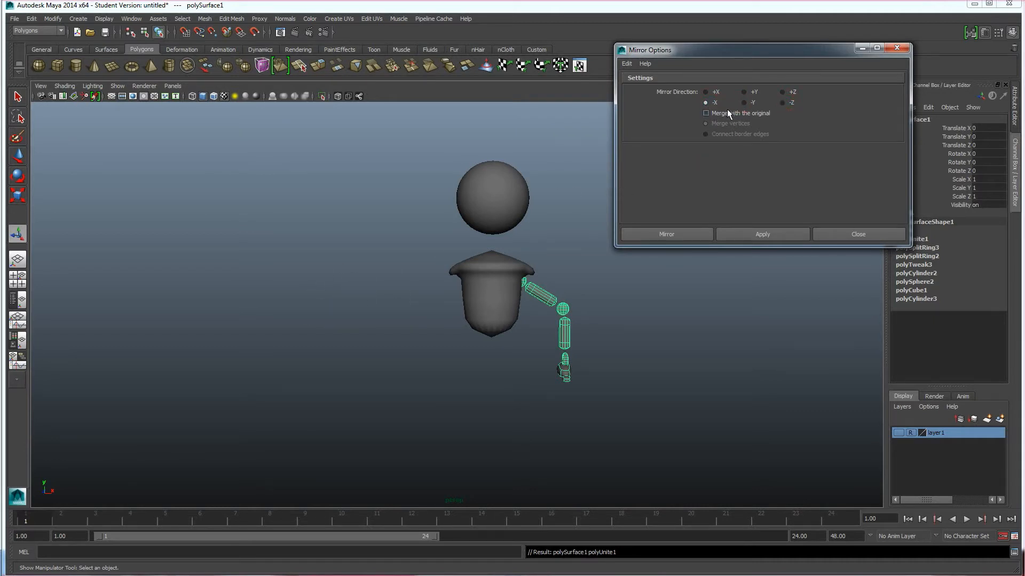
left_click(750, 235)
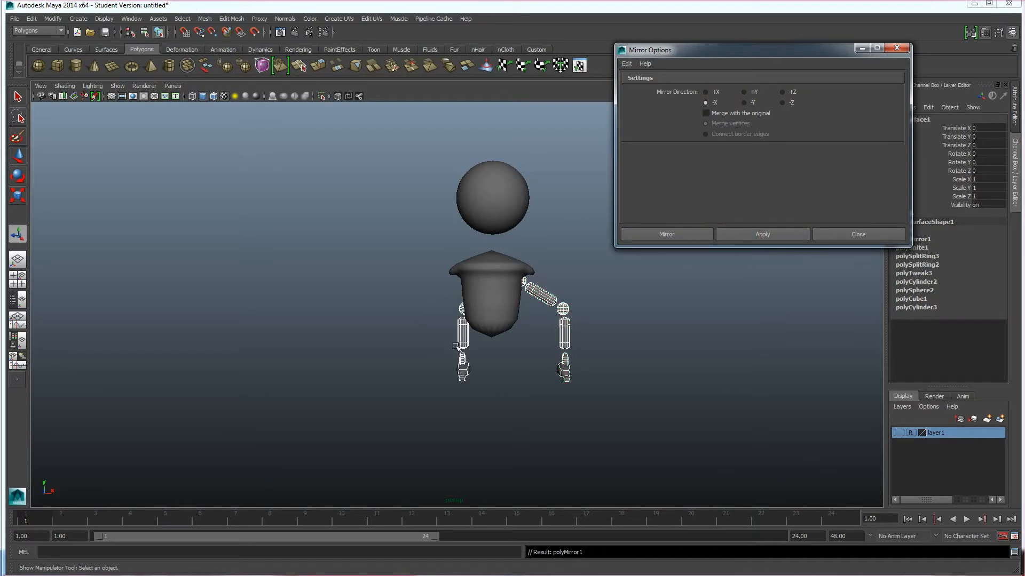
left_click(861, 238)
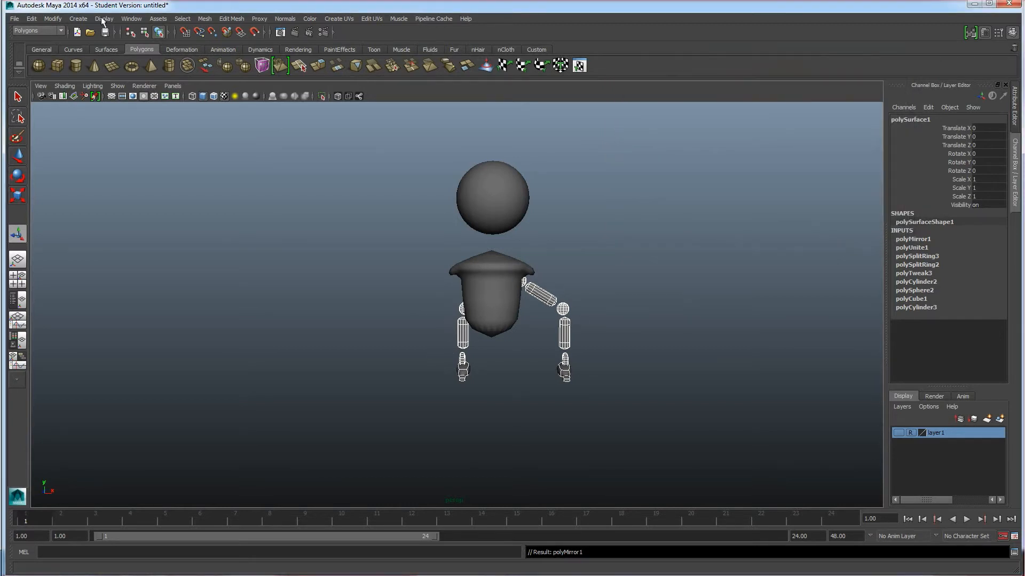
Step: Separate the mirrored mesh and move the pieces of the new arm about -1.077 along X to the torso's other side
left_click(205, 19)
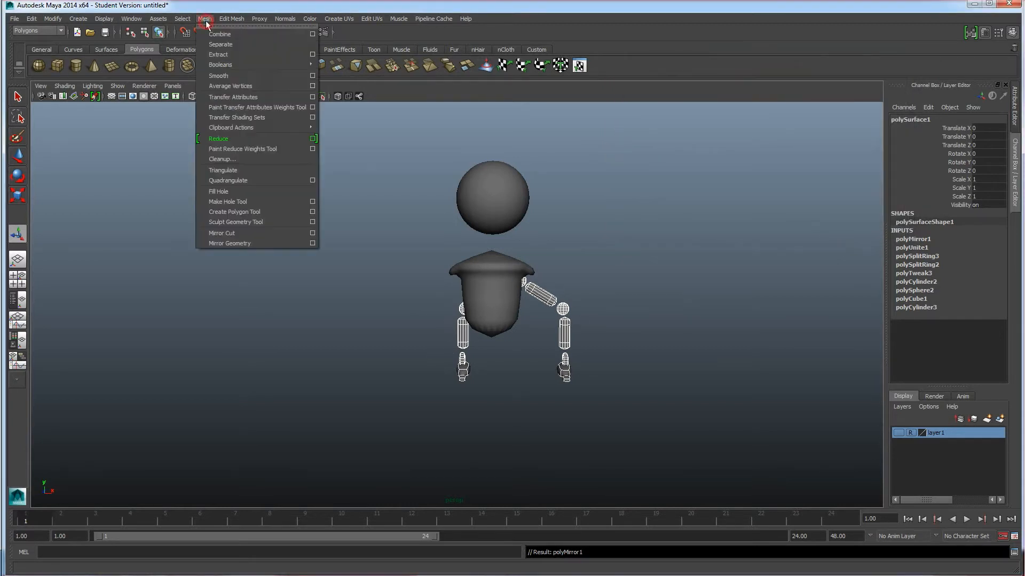
left_click(218, 45)
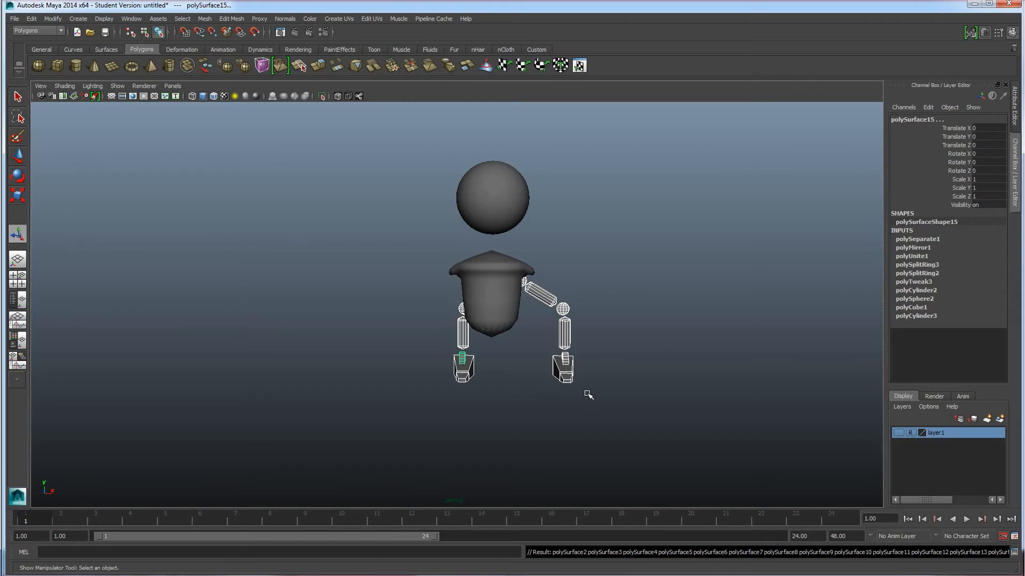
left_click_drag(607, 418, 523, 260, "ctrl")
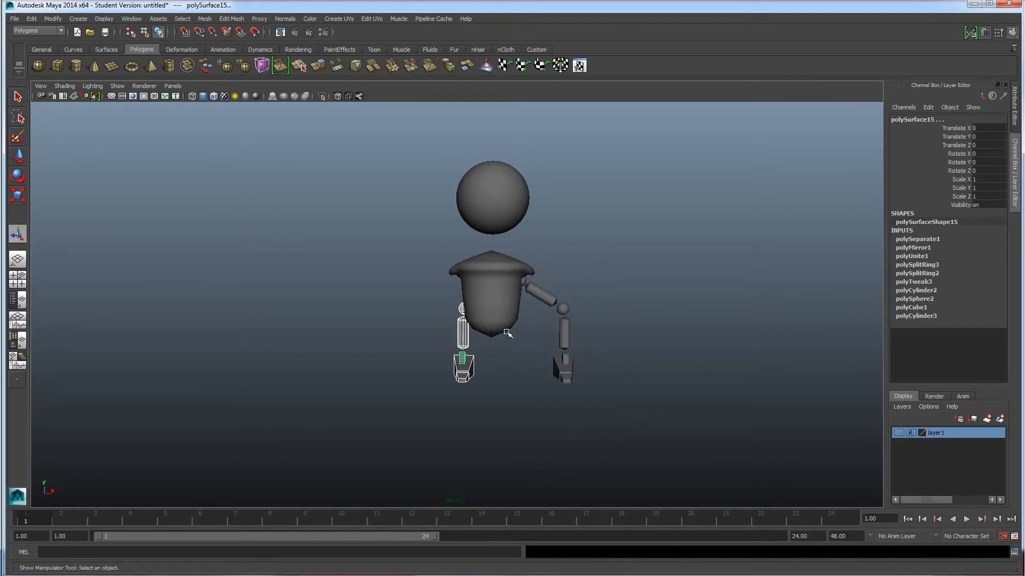
key("w")
left_click_drag(520, 281, 481, 281)
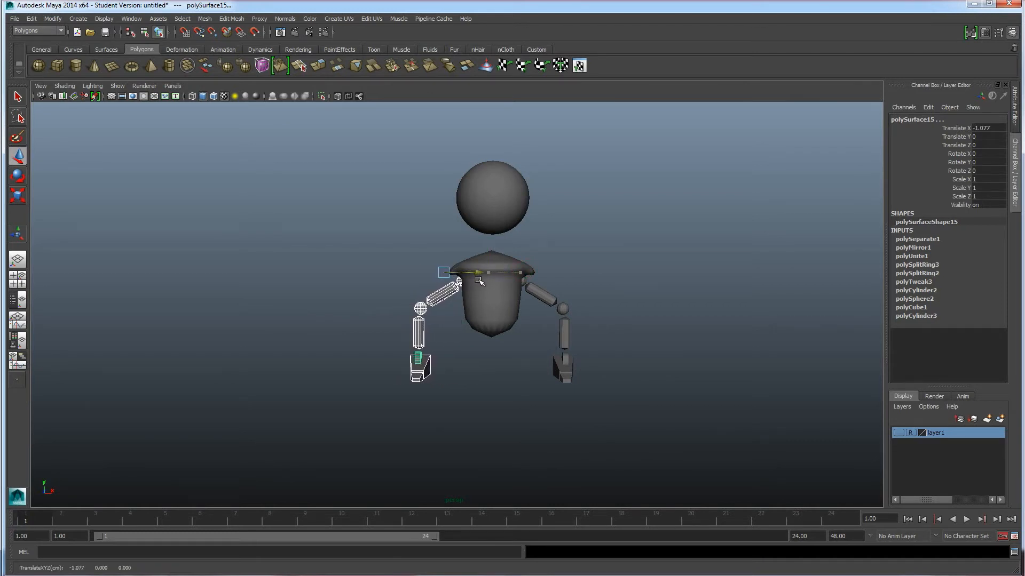
Step: Select the segments of both arms one by one to check that they are separate objects, and view the arms from an angle
left_click(419, 332)
left_click(421, 308)
left_click(434, 297)
left_click(540, 295)
left_click(562, 308)
left_click(564, 333)
left_click_drag(507, 414, 453, 360, "alt")
mouse_move(496, 389)
left_mouse_down("alt")
mouse_move(466, 400)
mouse_move(491, 386)
left_mouse_up("alt")
Step: Select the head sphere and show the reference sketch on layer1 to examine the crest above the head
left_click(513, 198)
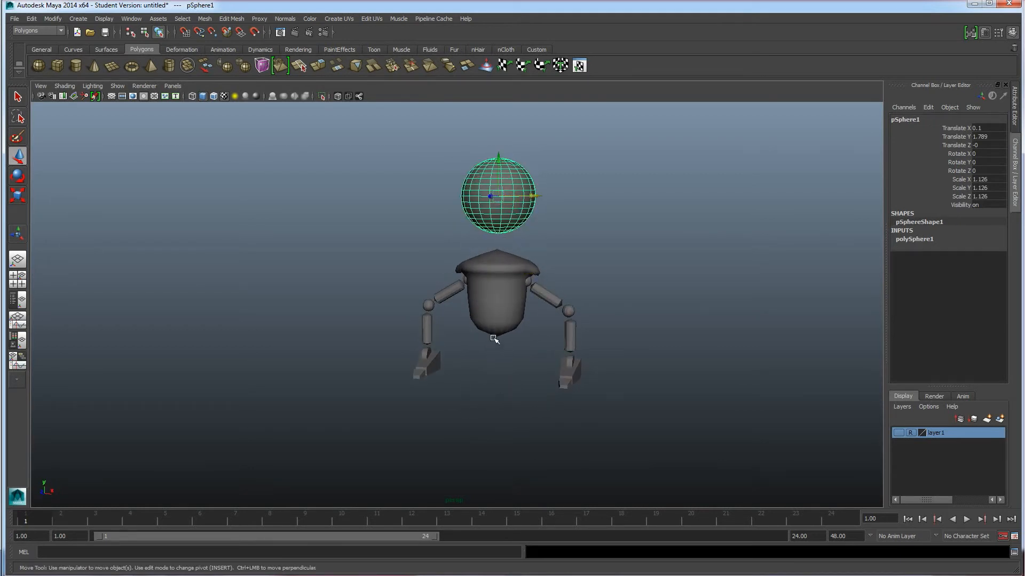
left_click(899, 433)
middle_click_drag(735, 371, 505, 333, "alt")
scroll(499, 367, "up", 3)
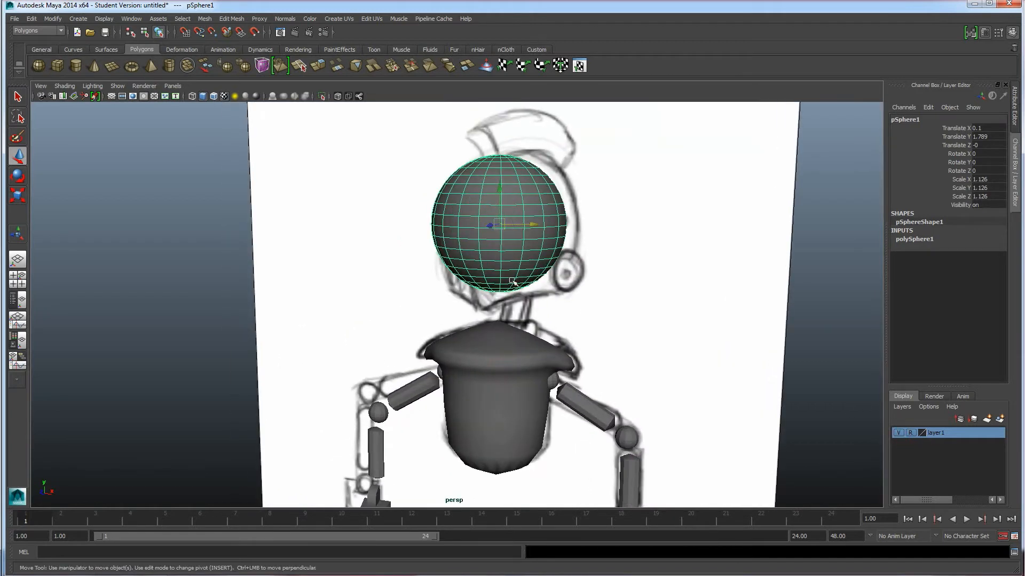
left_click_drag(512, 282, 479, 282, "alt")
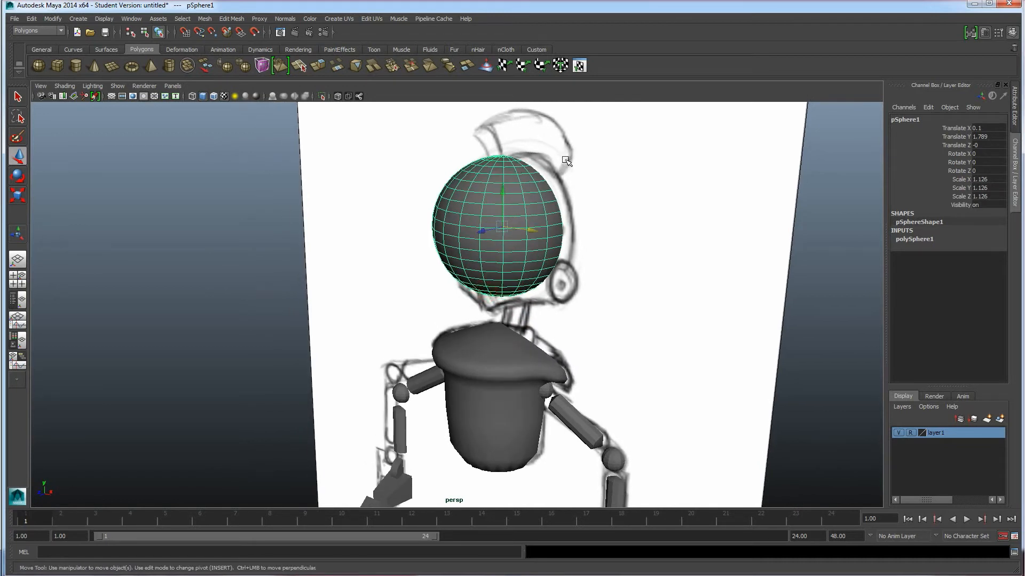
Step: Create a thin polygon cube over the top of the head in the side view, about 0.912 by 0.174 by 1.393
left_click(56, 66)
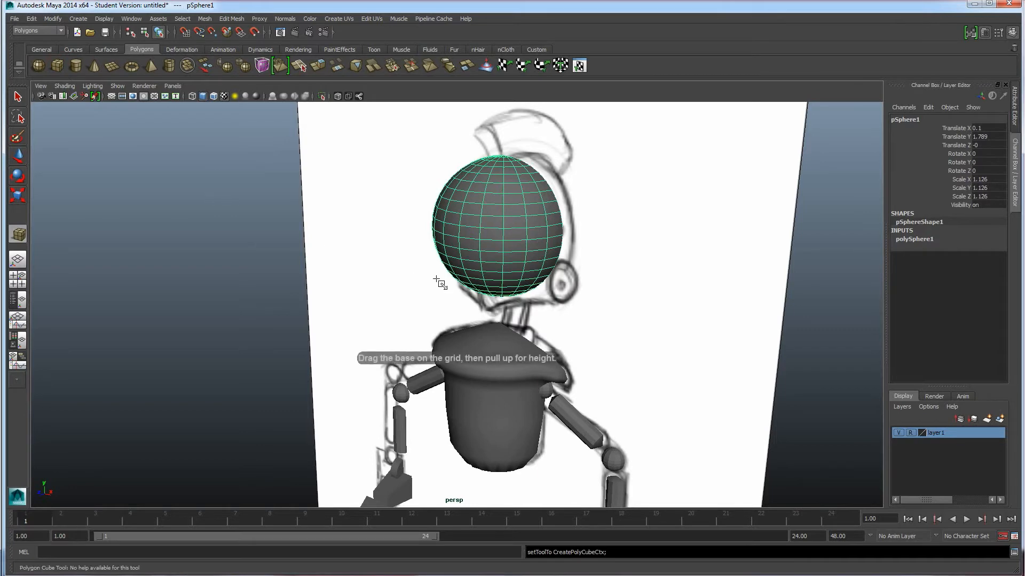
key("space")
key("space")
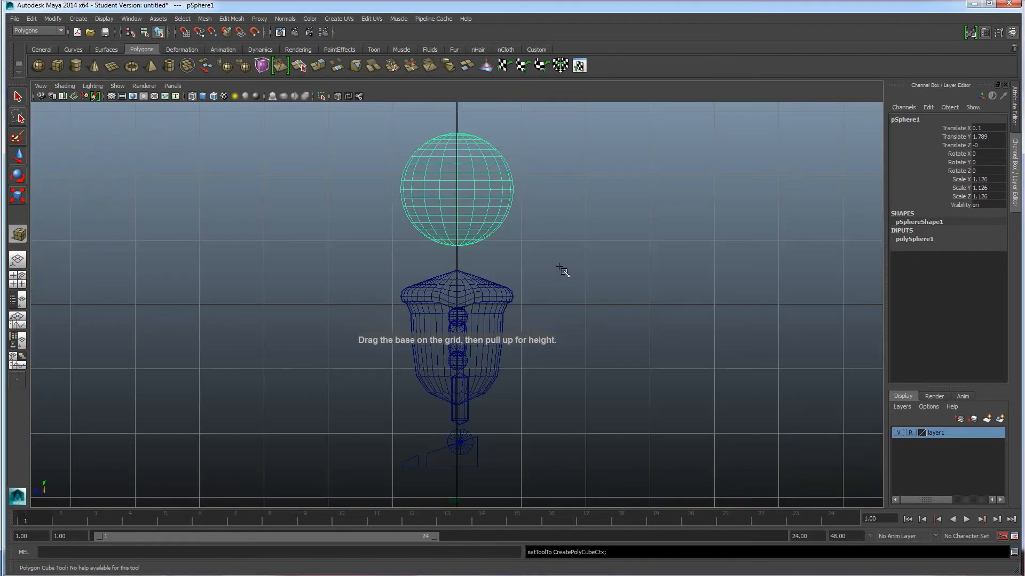
left_click_drag(455, 207, 546, 265)
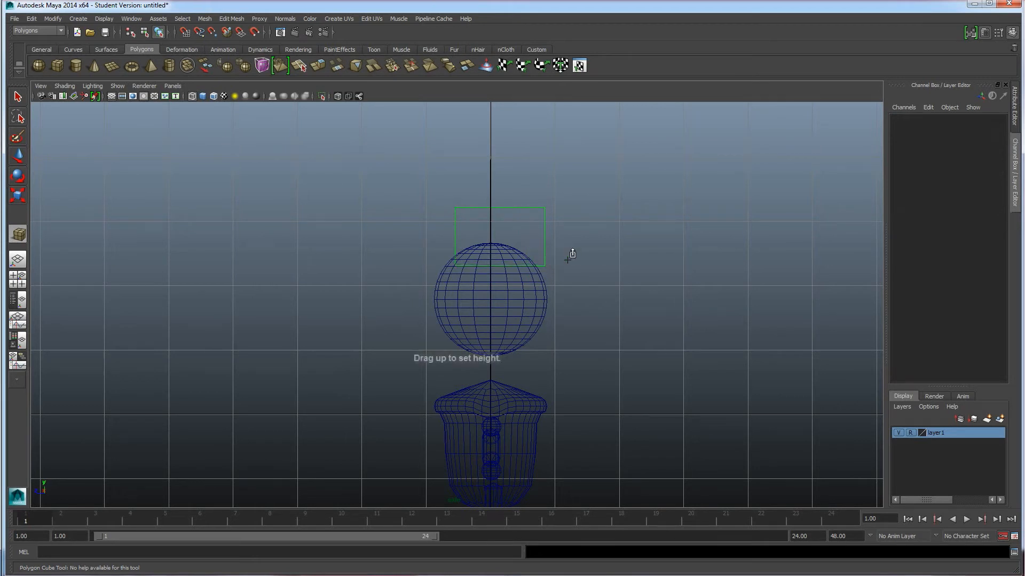
left_click(525, 219)
key("space")
key("space")
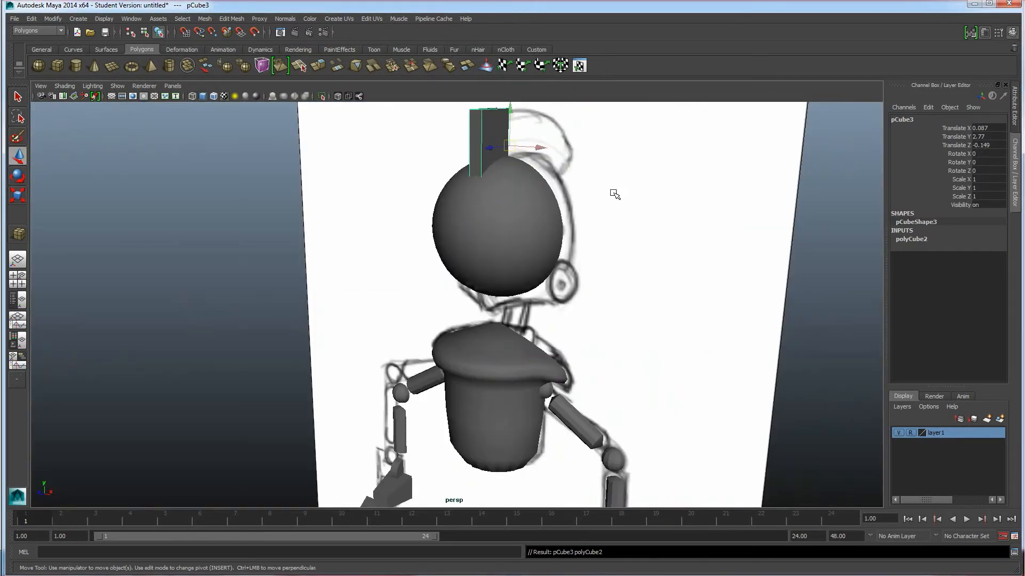
Step: Shift the crest cube slightly along X to about 0.115 to centre it on the head
left_click_drag(613, 194, 594, 222, "alt")
middle_click_drag(573, 215, 592, 271, "alt")
left_click_drag(594, 270, 627, 261, "alt")
left_click_drag(555, 203, 557, 204)
Step: Set the crest cube's Subdivisions Width to 2 and Subdivisions Height to 4
key("space")
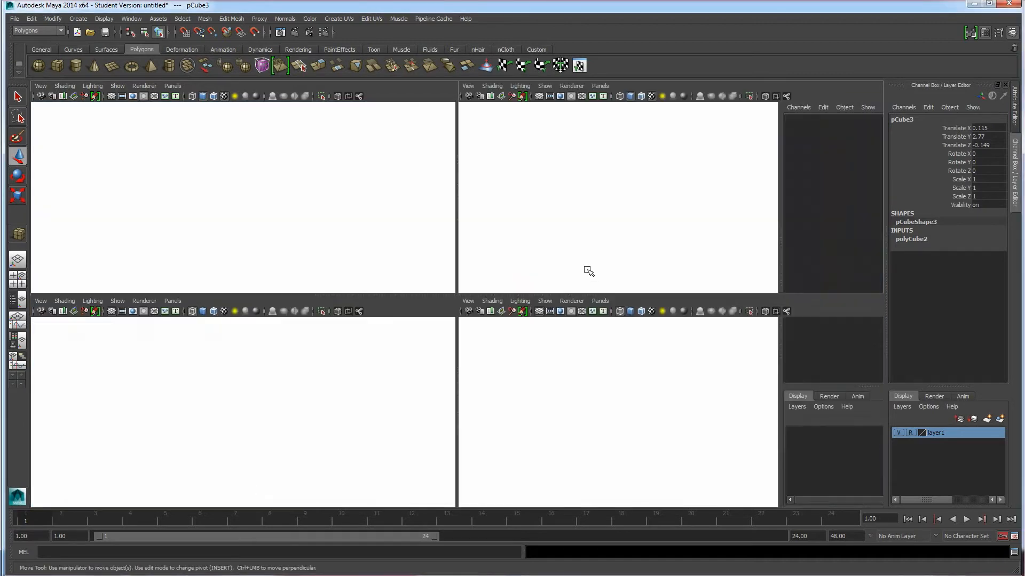
key("space")
left_click_drag(557, 350, 527, 310, "alt")
scroll(512, 281, "up", 2)
middle_click_drag(537, 241, 524, 287, "alt")
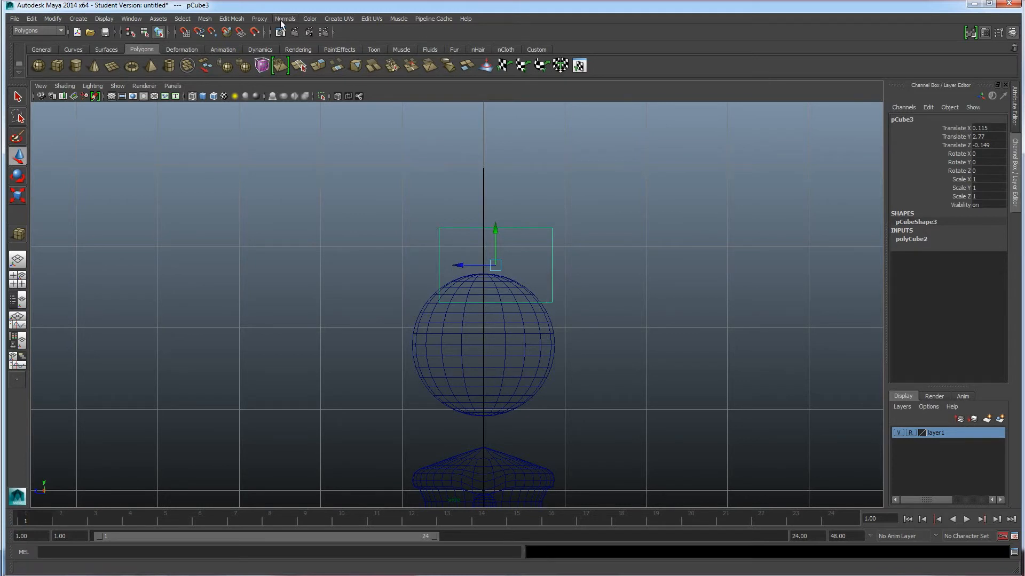
double_click(909, 239)
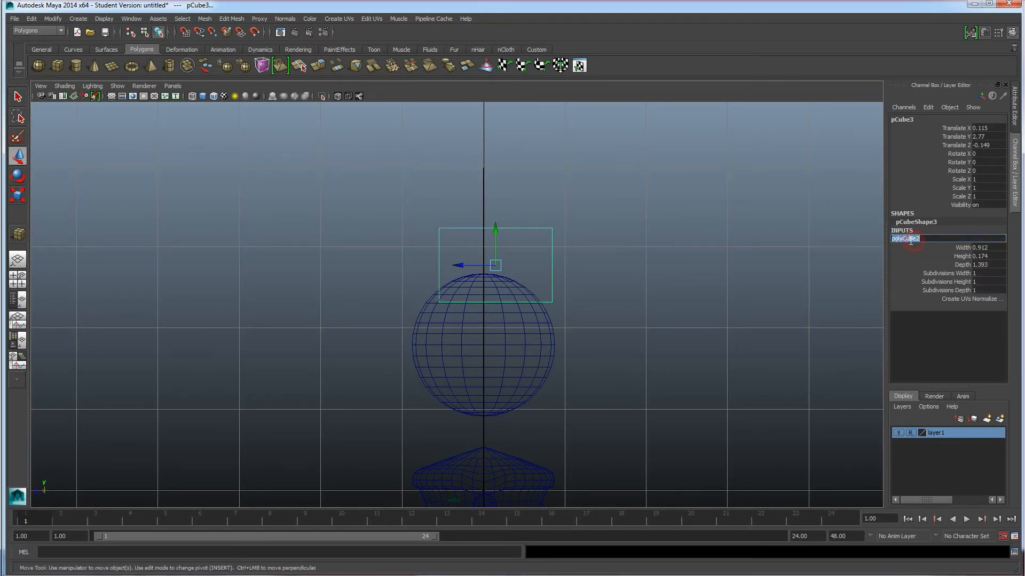
left_click(980, 273)
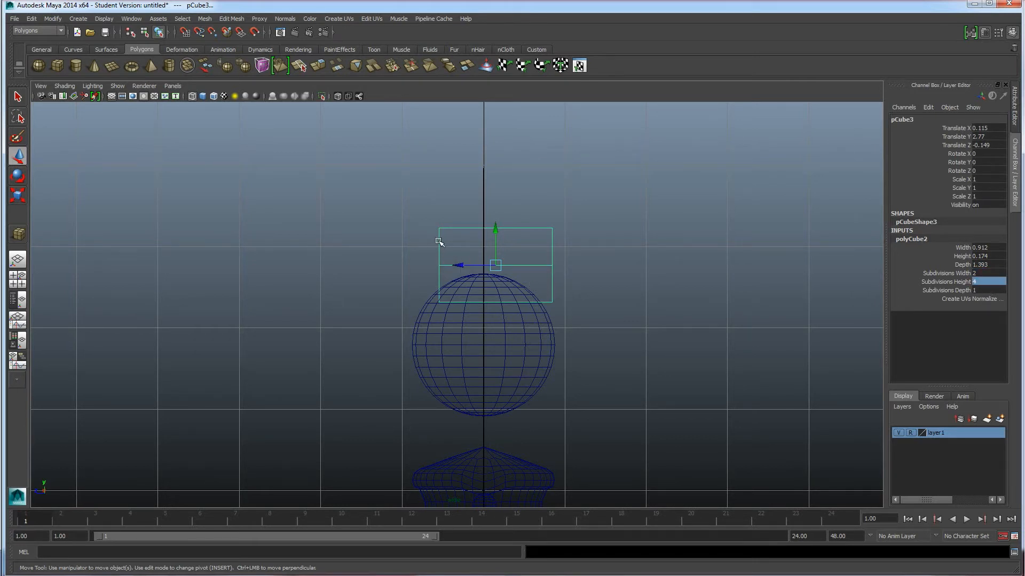
Step: Set the crest cube's Subdivisions Height to 1 and Subdivisions Depth to 4
key("space")
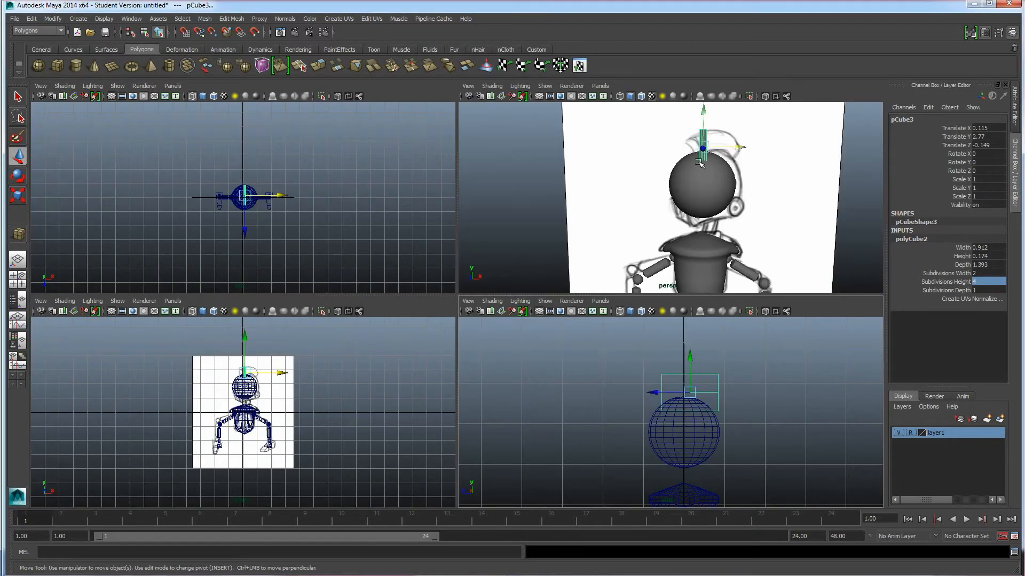
scroll(700, 142, "up", 5)
middle_click_drag(699, 141, 679, 245, "alt")
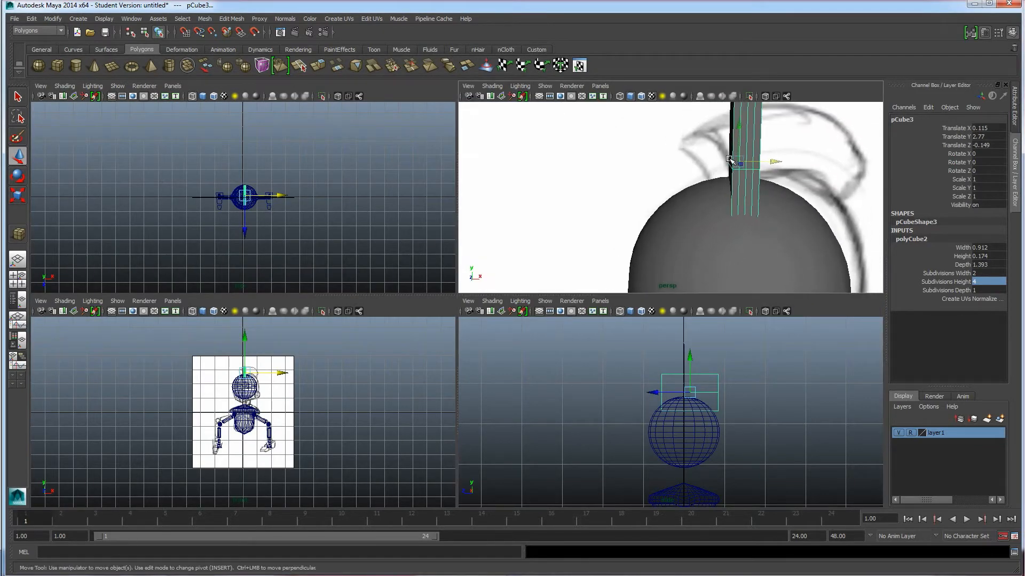
double_click(981, 282)
key("Return")
double_click(984, 291)
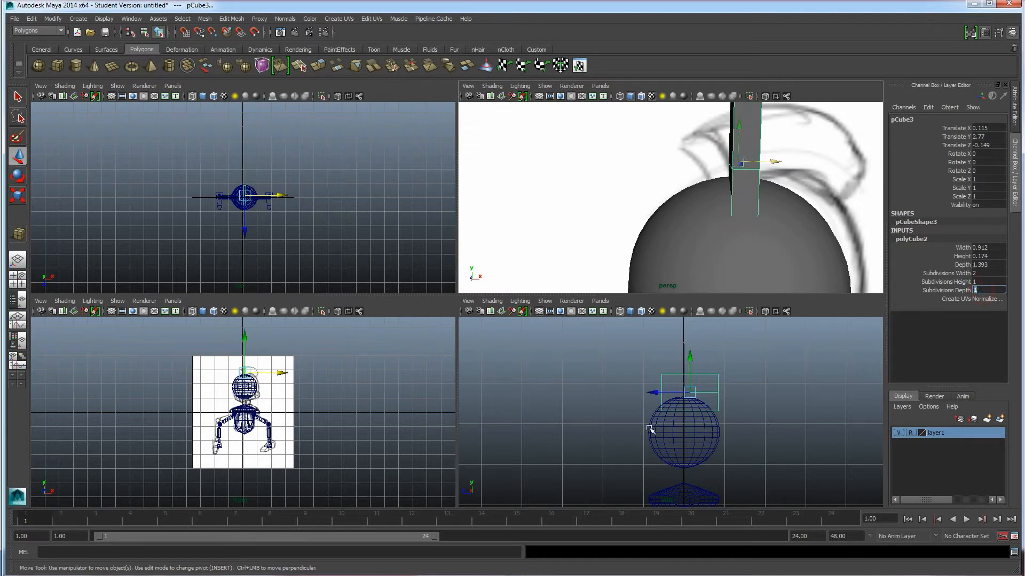
type("4")
key("Return")
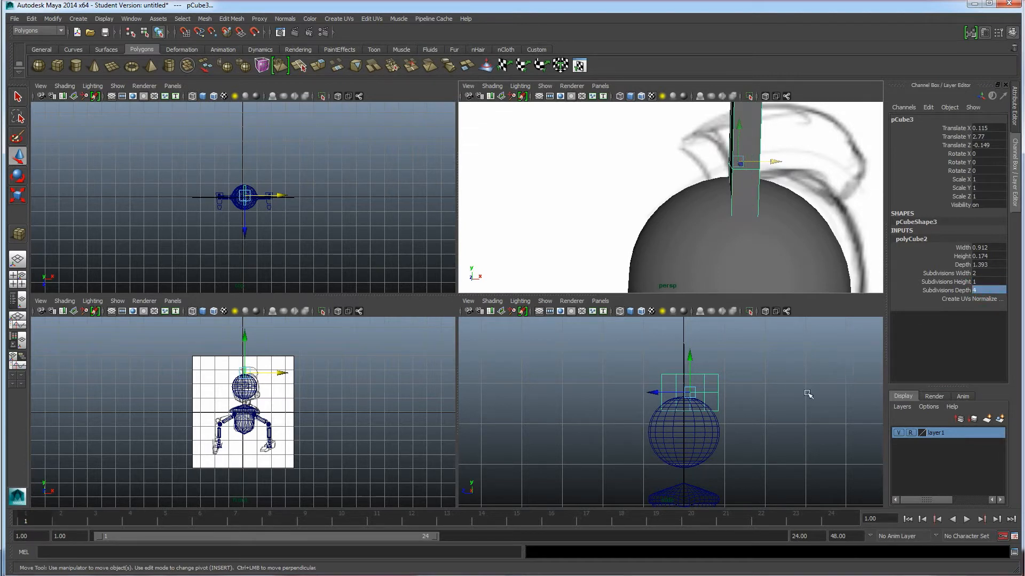
Step: In the side view, arch the crest by lowering its two rear vertex columns and raising the column behind its front edge
key("space")
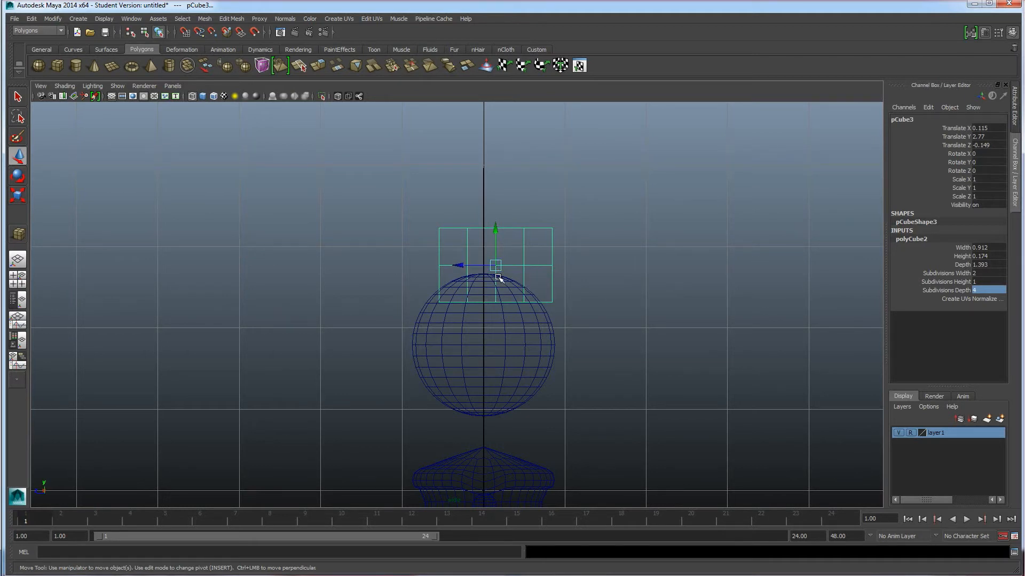
right_click_drag(466, 234, 440, 236)
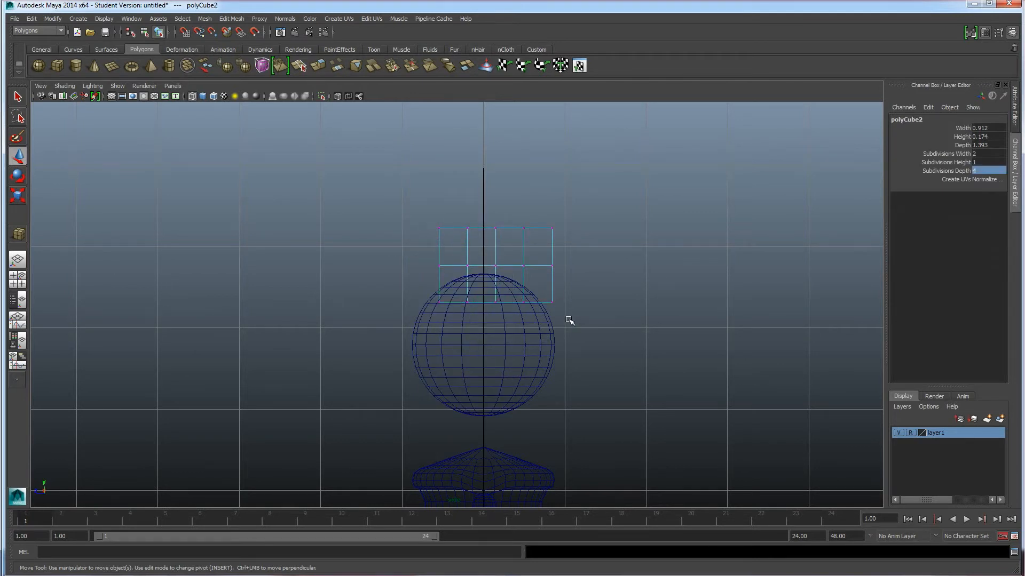
mouse_move(553, 247)
left_mouse_down()
mouse_move(543, 217)
mouse_move(553, 231)
mouse_move(551, 265)
left_mouse_up()
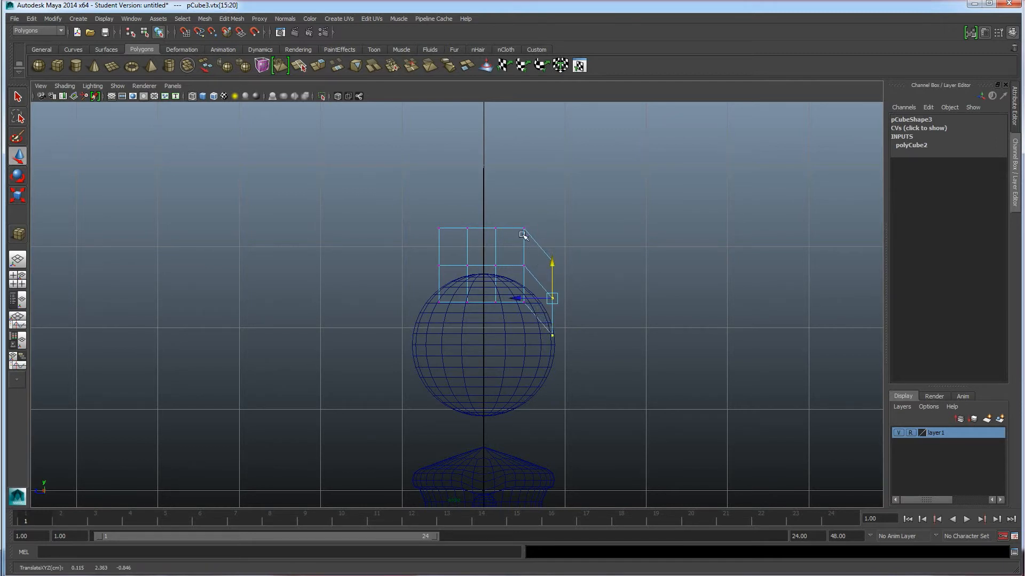
left_click_drag(515, 214, 542, 320)
left_click_drag(523, 236, 524, 246)
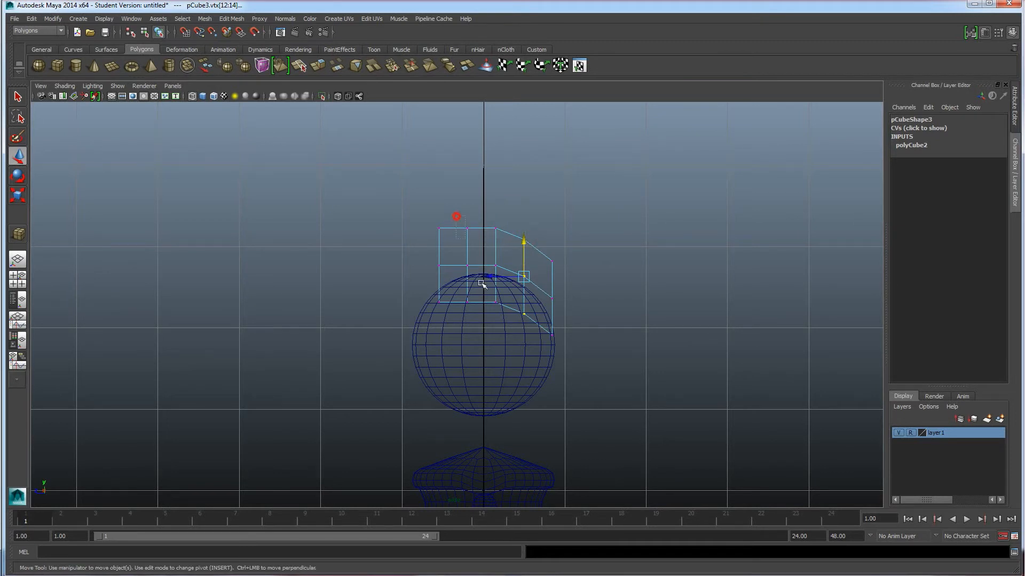
left_click_drag(488, 320, 467, 228)
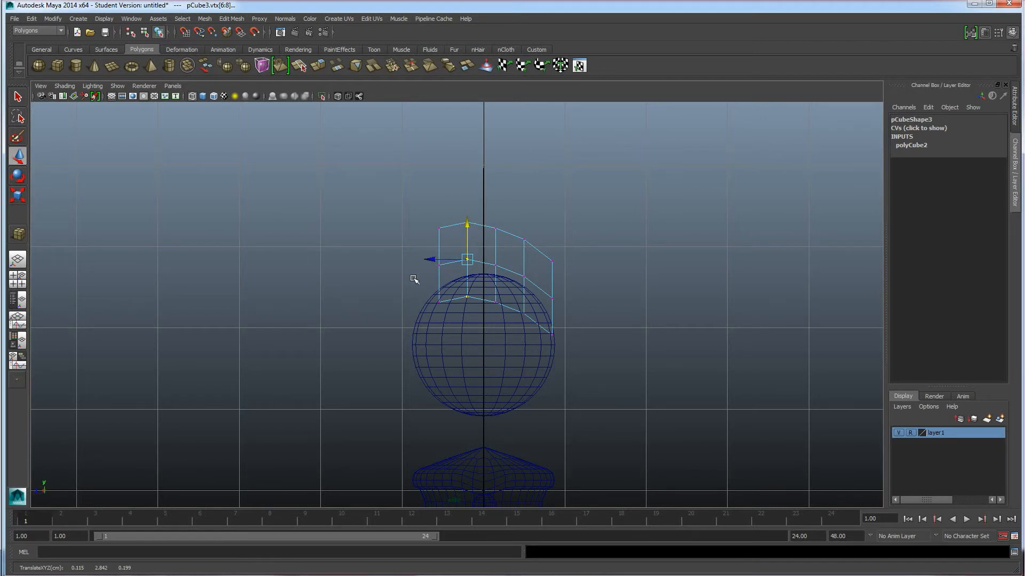
Step: Flare the crest's front and back ends by pulling their upper and middle vertices outward in the side view
left_click_drag(419, 214, 449, 275)
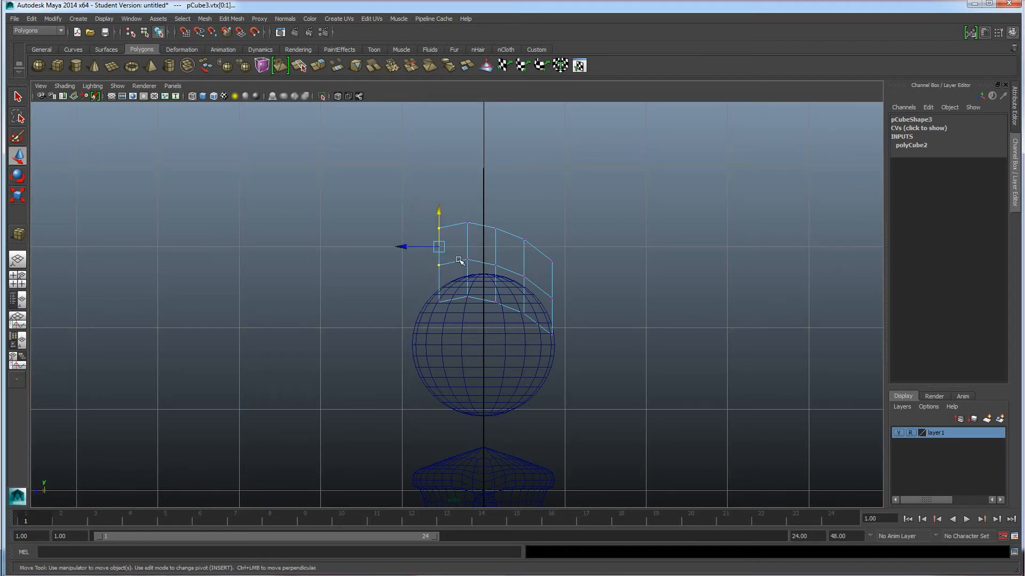
left_click_drag(409, 248, 398, 249)
left_click(419, 264)
left_click_drag(416, 212, 438, 244)
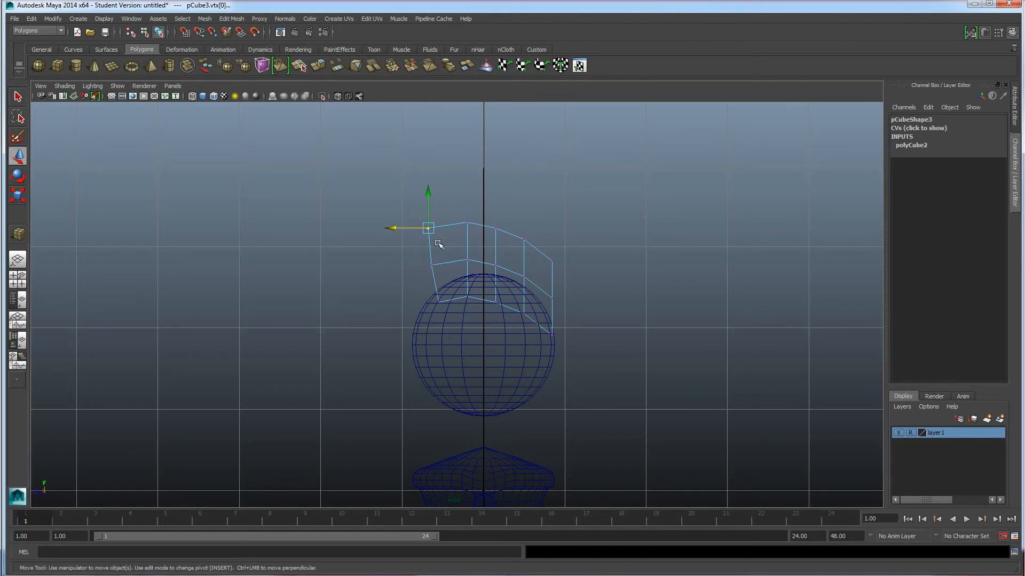
left_click(553, 261)
left_click_drag(522, 262, 537, 269)
left_click_drag(565, 227, 566, 234)
left_click_drag(542, 288, 558, 300)
left_click(512, 213)
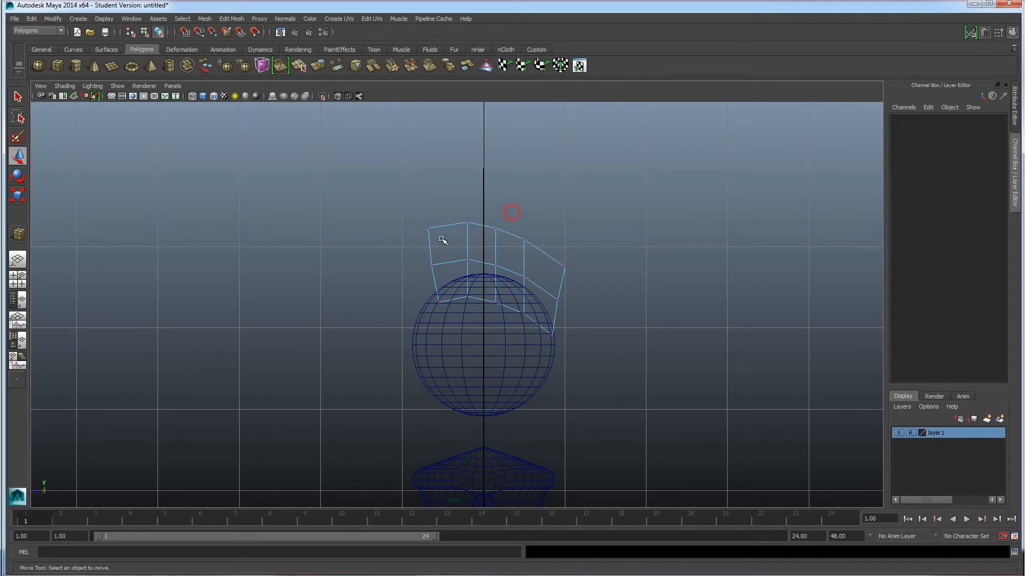
Step: Scale all of the crest's vertices down slightly and uniformly to shrink it on the head
left_click_drag(394, 188, 594, 366)
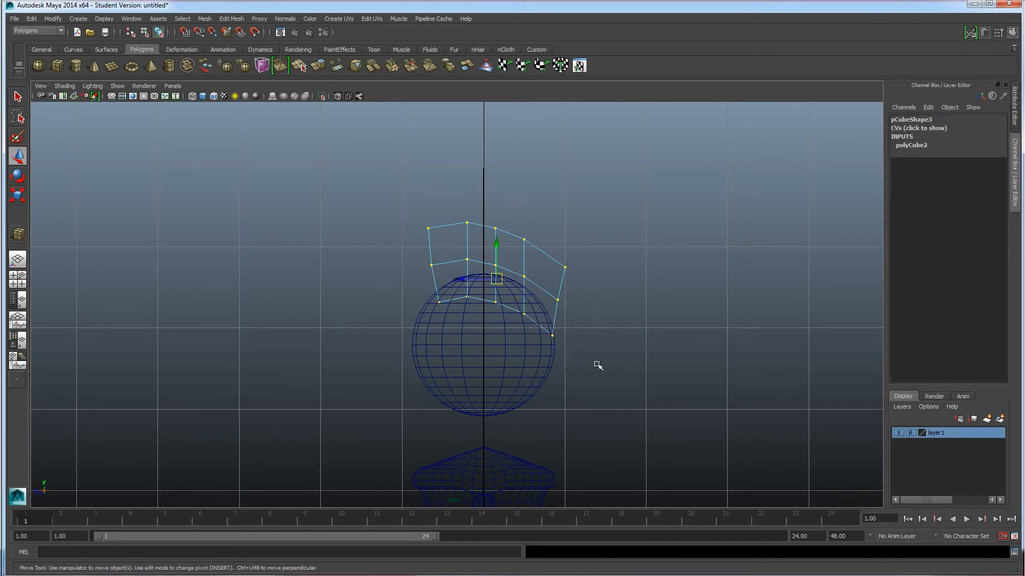
key("r")
left_click_drag(499, 281, 482, 272)
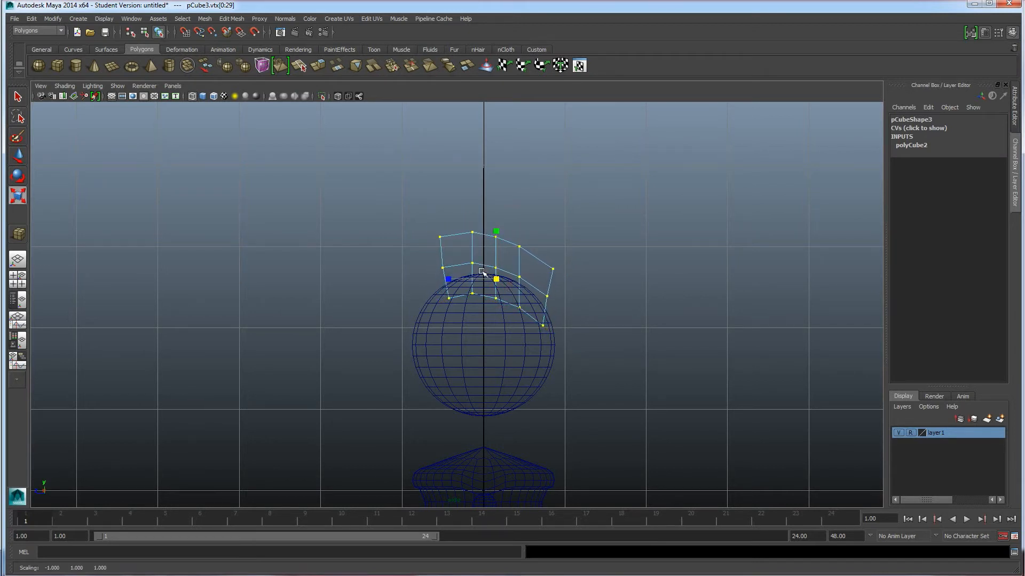
left_click(560, 240)
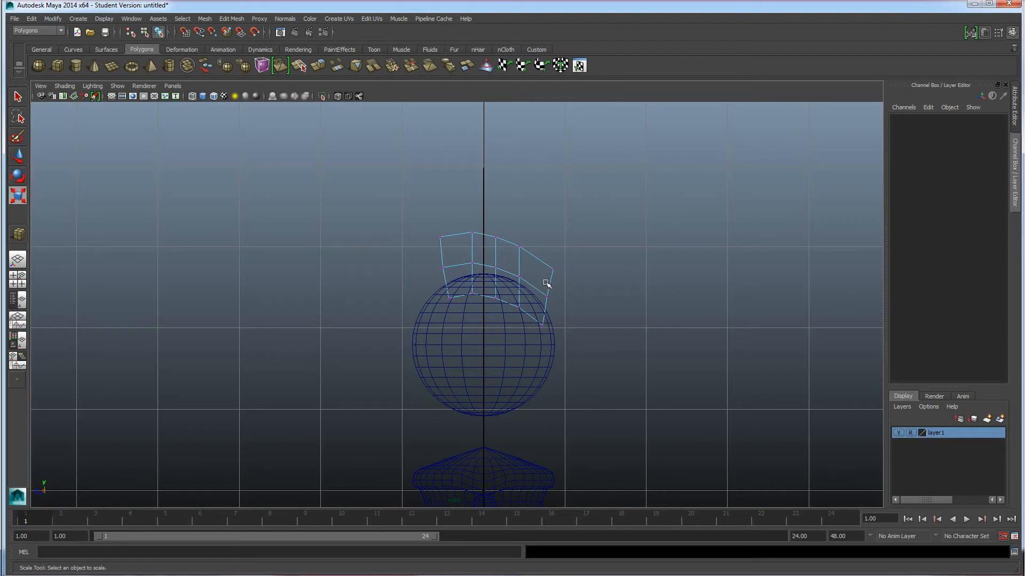
Step: Hide layer1 and show the crest from the side in the perspective view with its vertices editable
key("space")
key("space")
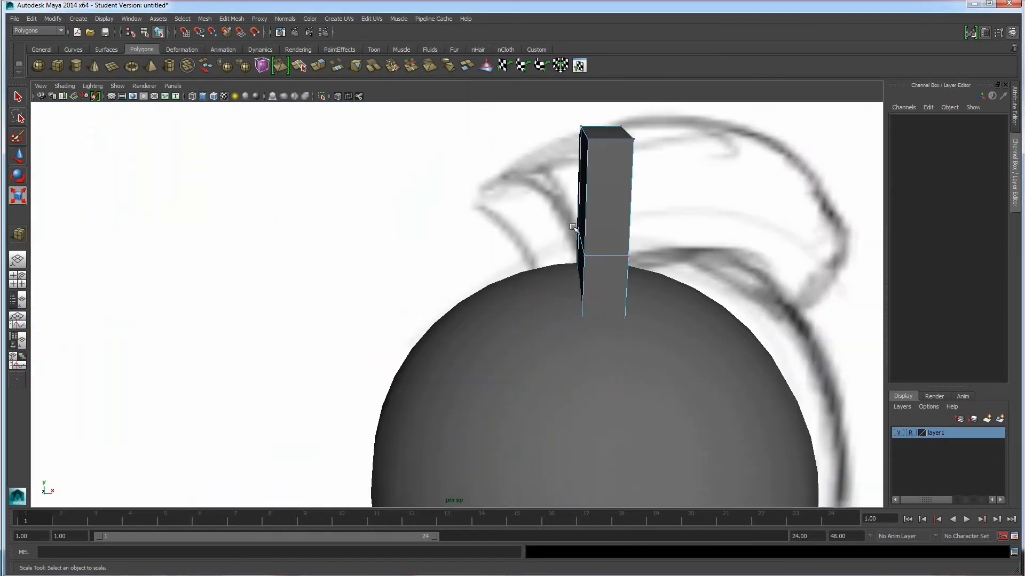
right_click(600, 201)
right_click_drag(601, 201, 632, 191)
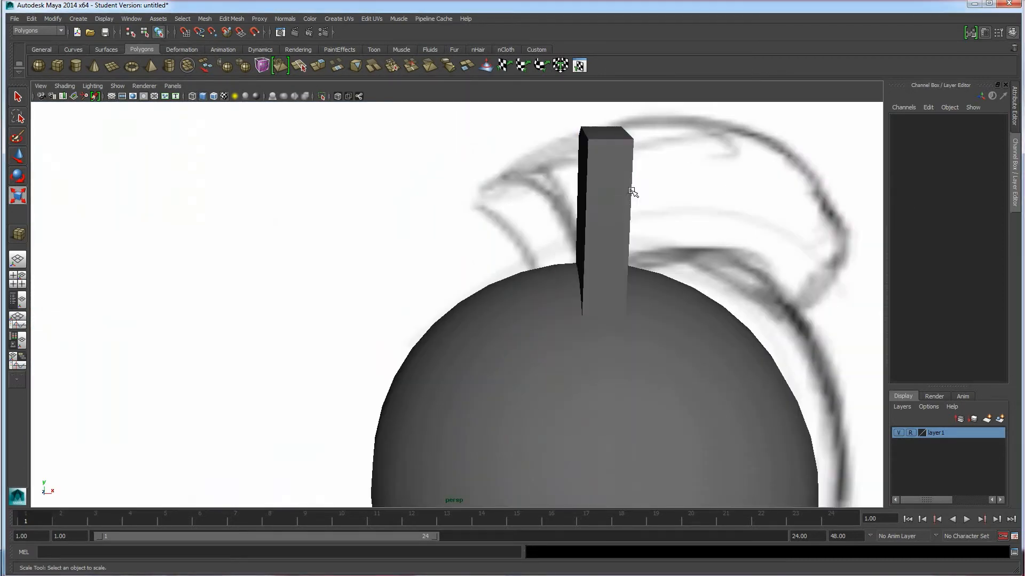
left_click(900, 433)
left_click_drag(591, 361, 474, 374, "alt")
scroll(474, 368, "down", 3)
left_click_drag(487, 304, 493, 318, "alt")
right_click_drag(510, 281, 486, 284)
left_click_drag(476, 302, 470, 281, "alt")
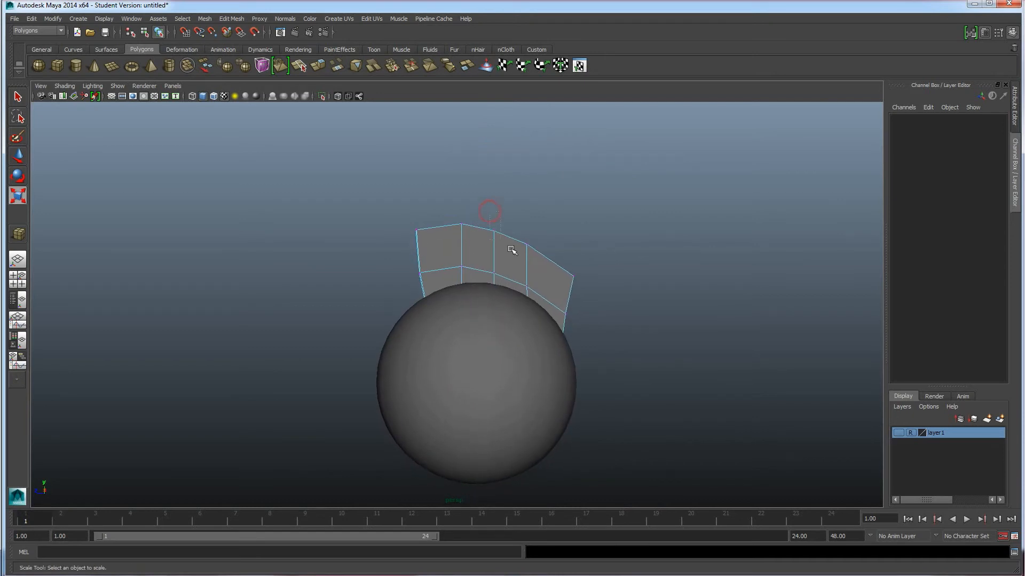
Step: Round the crest's top edge by sliding its middle vertices backward and nudging the vertex behind the front corner upward and forward
left_click_drag(490, 226, 540, 249)
key("w")
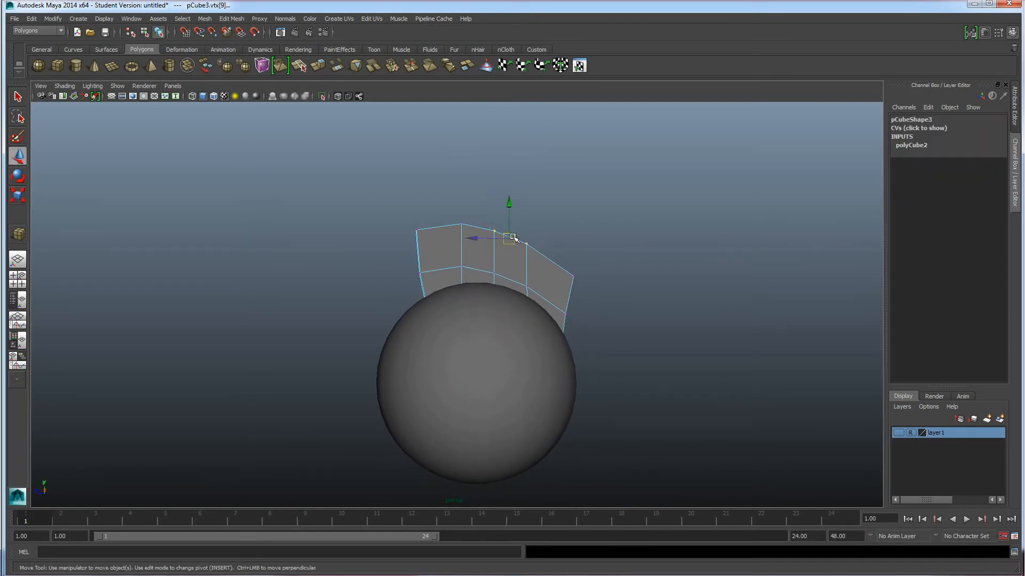
left_click_drag(480, 237, 489, 238)
left_click(456, 213)
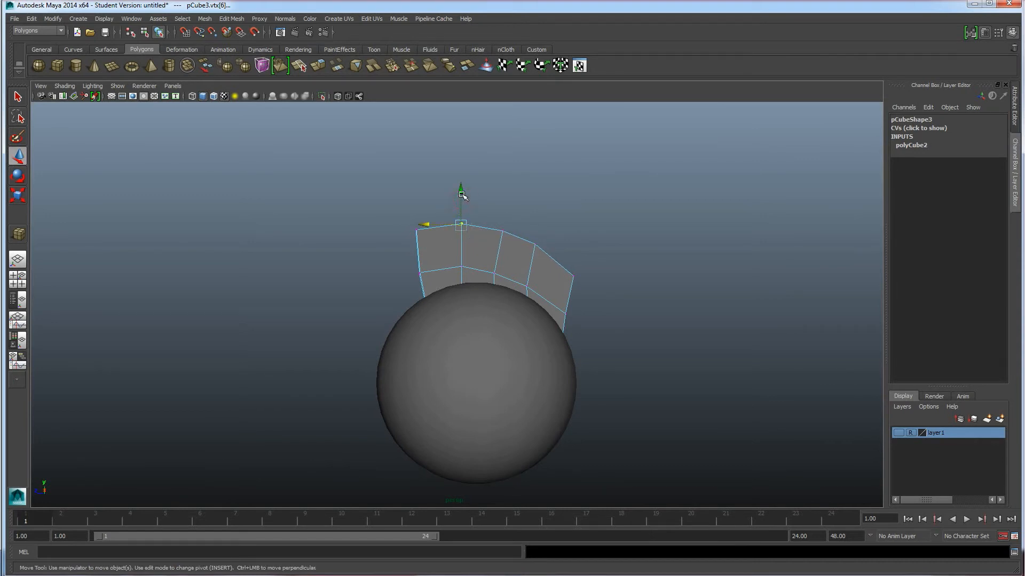
left_click(462, 198)
left_click_drag(454, 210, 478, 245)
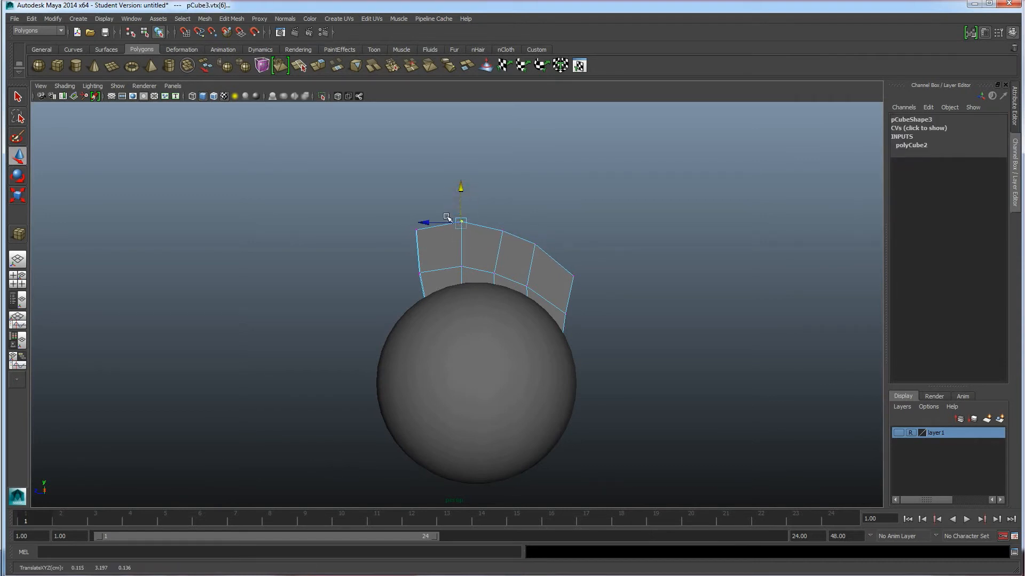
left_click(506, 215)
left_click_drag(492, 214, 517, 258)
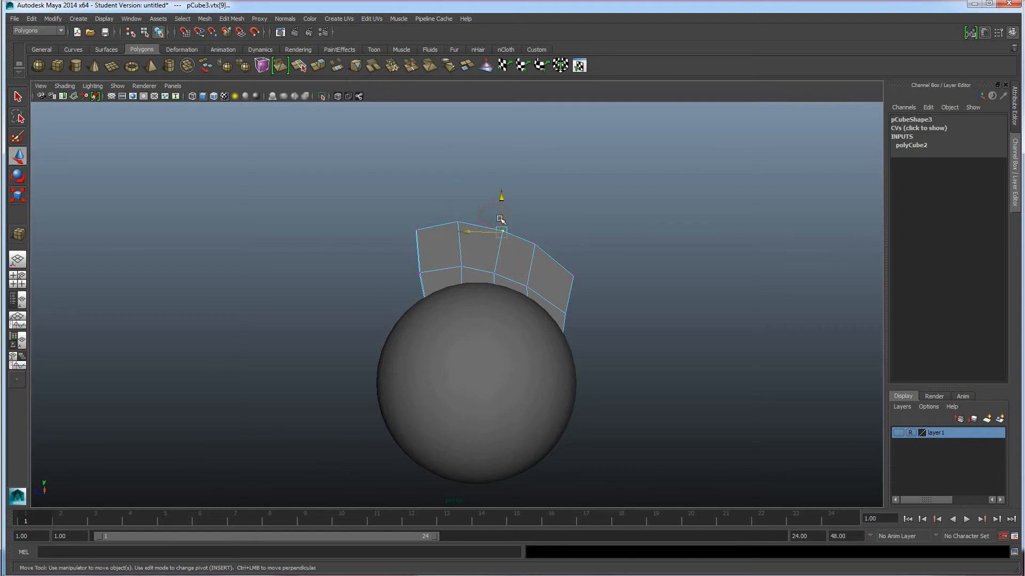
left_click(555, 229)
Step: Return the crest to object mode and show layer1 again behind the robot, seen from the front
left_click_drag(602, 324, 612, 303, "alt")
left_click_drag(512, 253, 463, 267, "alt")
right_click_drag(501, 250, 526, 242)
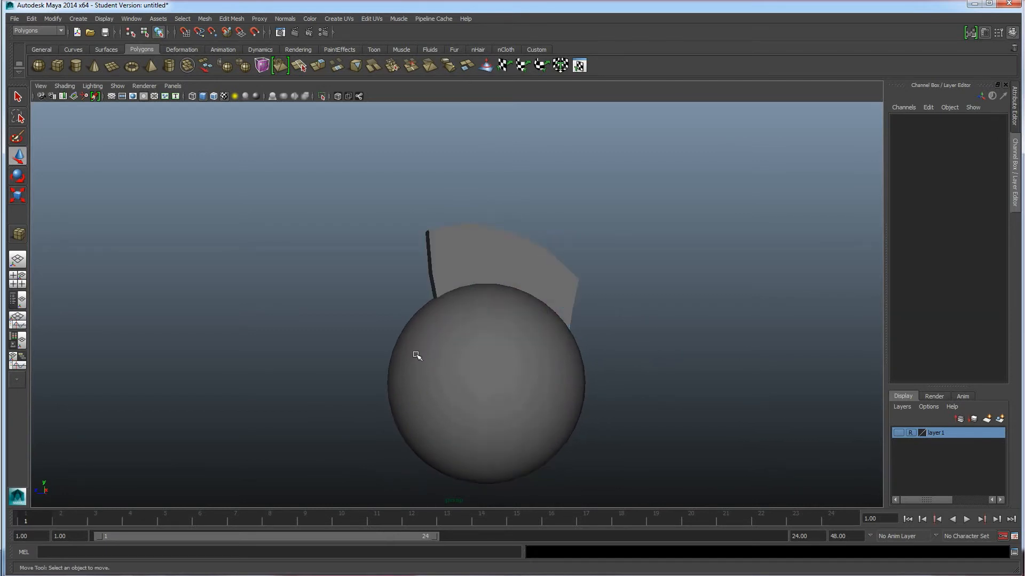
left_click_drag(417, 353, 454, 357, "alt")
scroll(453, 358, "down", 3)
left_click(900, 433)
middle_click_drag(540, 413, 531, 373, "alt")
left_click_drag(533, 396, 572, 413, "alt")
middle_click_drag(565, 443, 534, 398, "alt")
left_click_drag(534, 397, 521, 413, "alt")
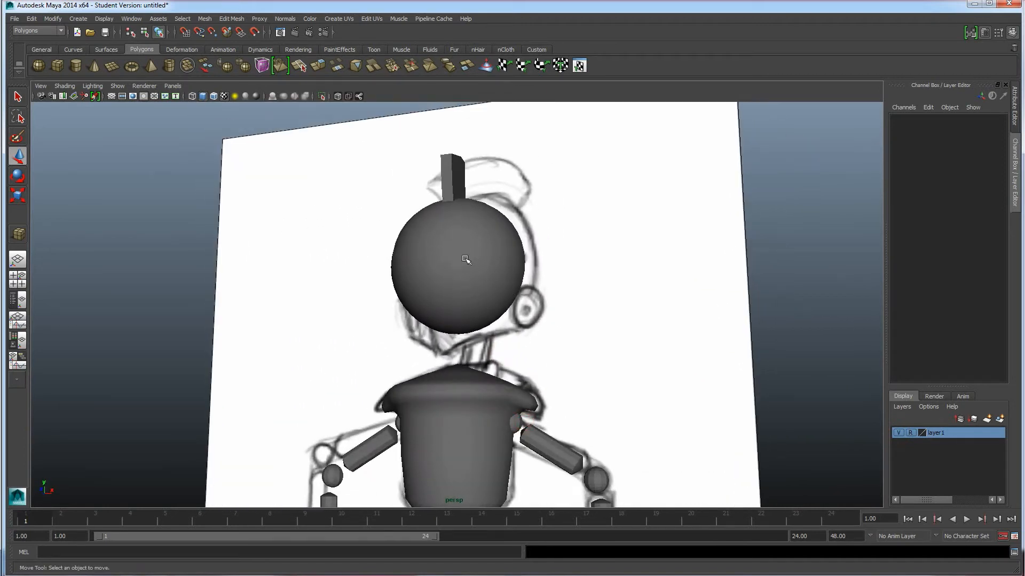
Step: Turn on X-Ray shading in the perspective view and compare the head and arms with the reference sketch
left_click(447, 245)
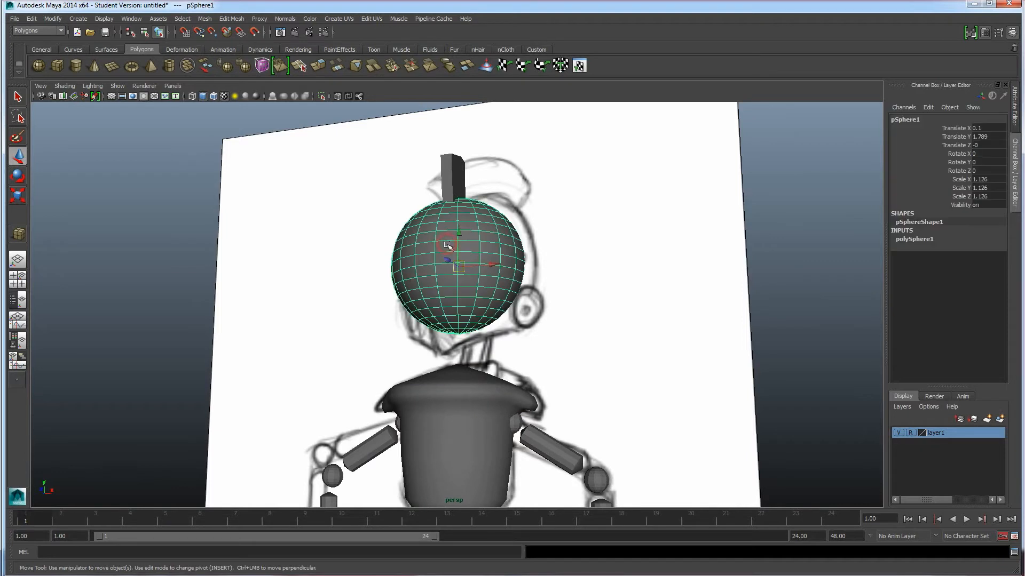
left_click(164, 191)
left_click(65, 87)
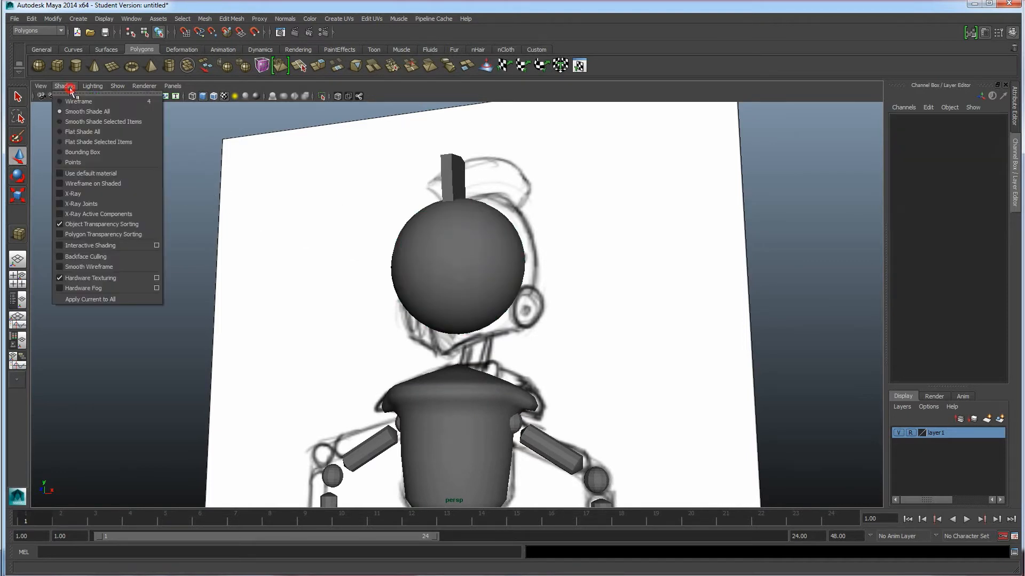
left_click(72, 194)
left_click_drag(456, 337, 502, 403, "alt")
left_click(487, 273)
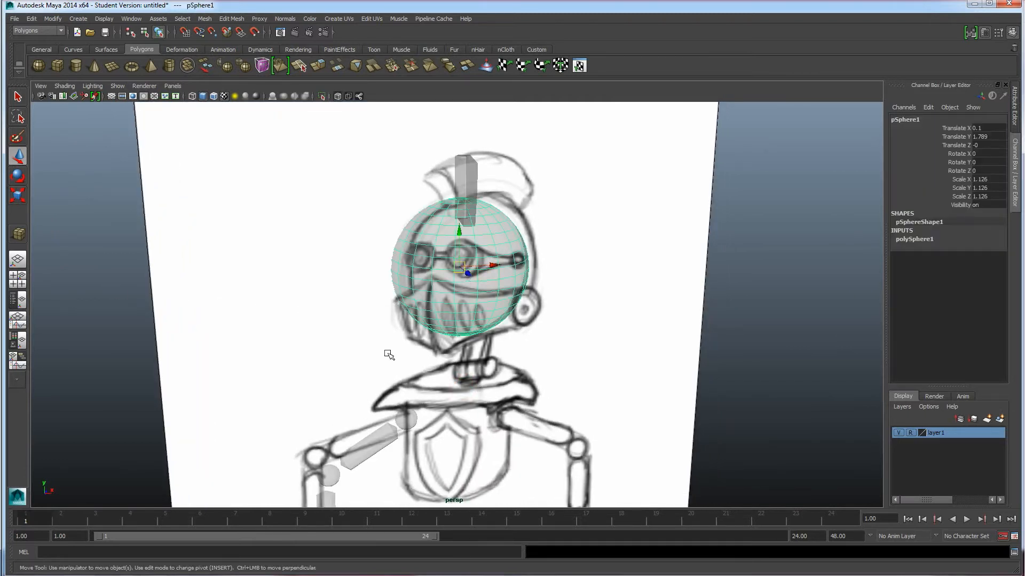
left_click(197, 354)
left_click_drag(288, 382, 208, 375, "alt")
left_click_drag(304, 201, 406, 438)
left_click(416, 325)
left_click_drag(290, 421, 395, 419, "alt")
left_click_drag(472, 357, 440, 341, "alt")
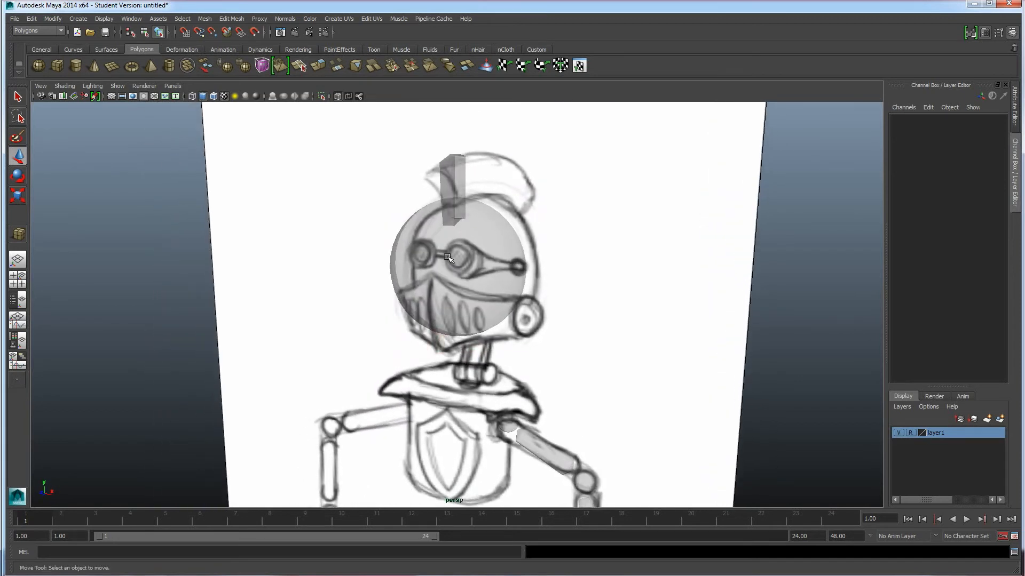
Step: Create a polygon cylinder over the sketched central goggle lens in the front view, with radius 0.23 and height 0.144
left_click(76, 66)
left_click_drag(436, 289, 467, 262, "alt")
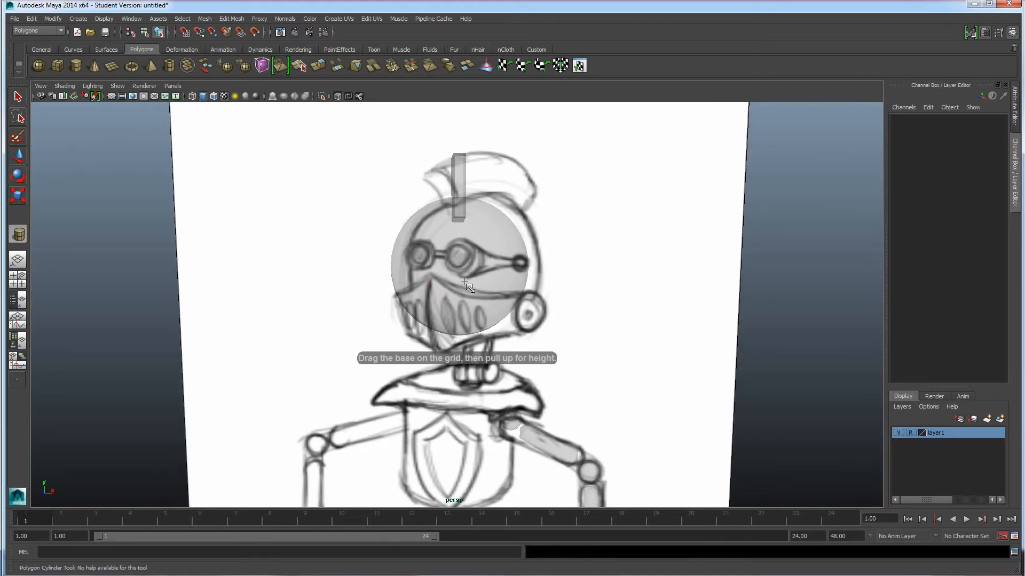
key("space")
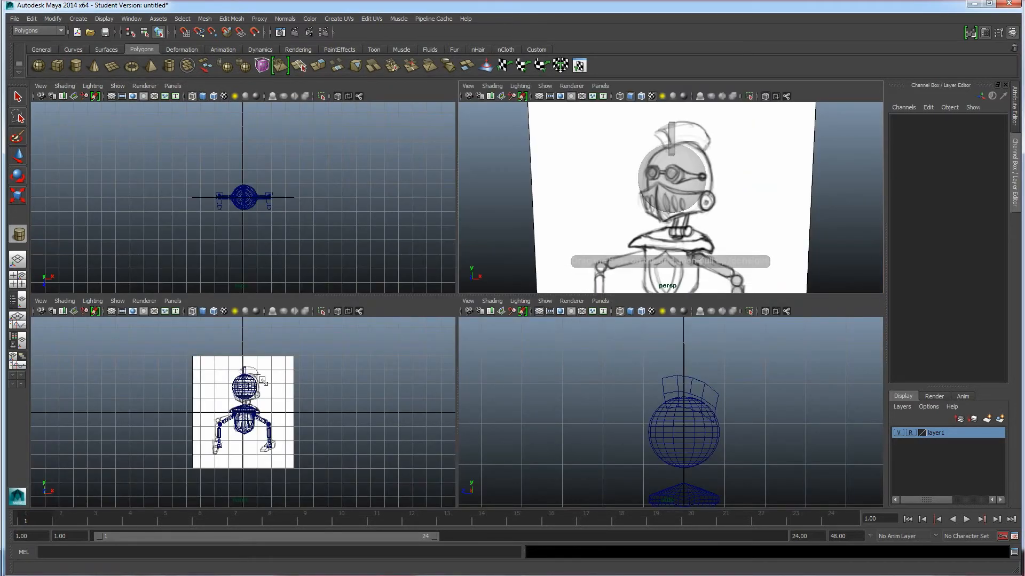
key("space")
scroll(483, 255, "up", 5)
middle_click_drag(470, 153, 449, 285, "alt")
left_click_drag(458, 261, 448, 235)
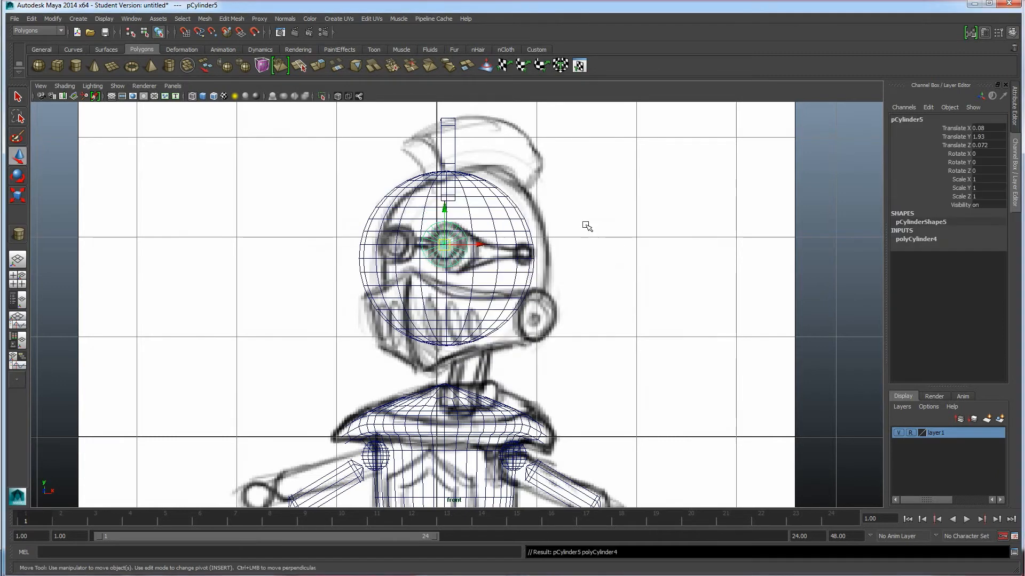
Step: Move the lens cylinder forward along Z to about 0.749 at the face and turn off X-Ray shading
key("space")
key("space")
mouse_move(533, 250)
left_mouse_down("alt")
mouse_move(387, 267)
mouse_move(368, 278)
left_mouse_up("alt")
left_click(63, 91)
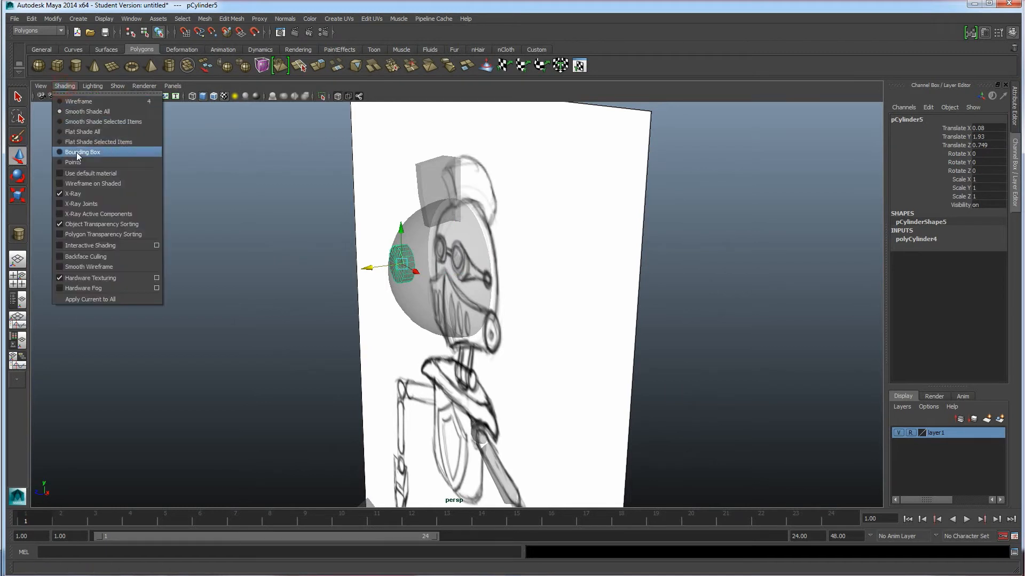
left_click(75, 191)
Step: Scale the lens cylinder along Z to about 2.192 and move it to the eye position at about 0.409, 1.849, 0.803
left_click_drag(307, 299, 380, 286, "alt")
left_click_drag(378, 291, 455, 319, "alt")
key("r")
key("w")
mouse_move(481, 250)
left_mouse_down()
mouse_move(414, 285)
mouse_move(359, 286)
mouse_move(353, 263)
mouse_move(529, 274)
mouse_move(475, 265)
left_mouse_up()
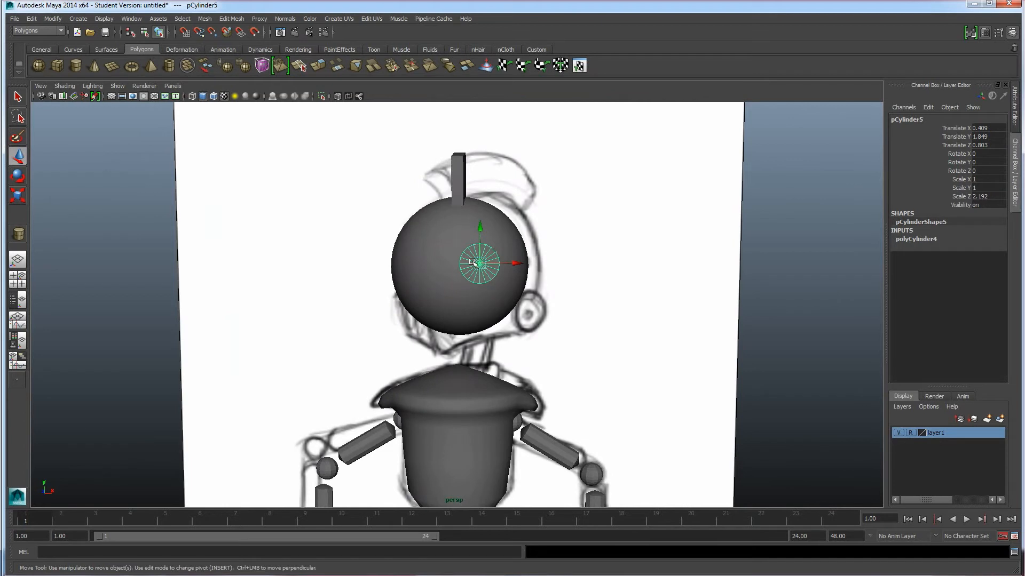
Step: Set the lens cylinder's Subdivisions Caps to 2
left_click(918, 240)
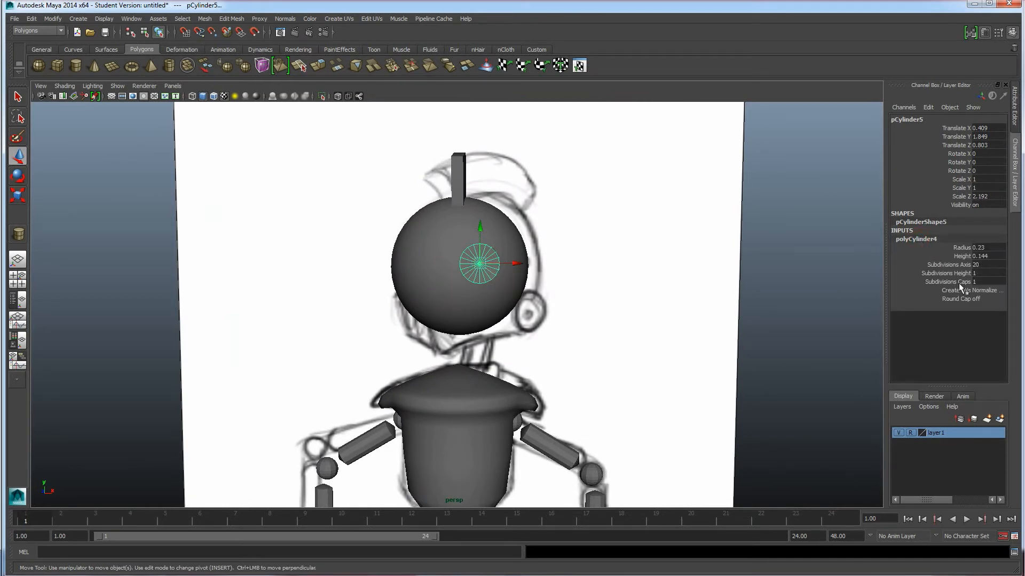
left_click(982, 283)
scroll(540, 229, "up", 6)
middle_click_drag(576, 226, 549, 266, "alt")
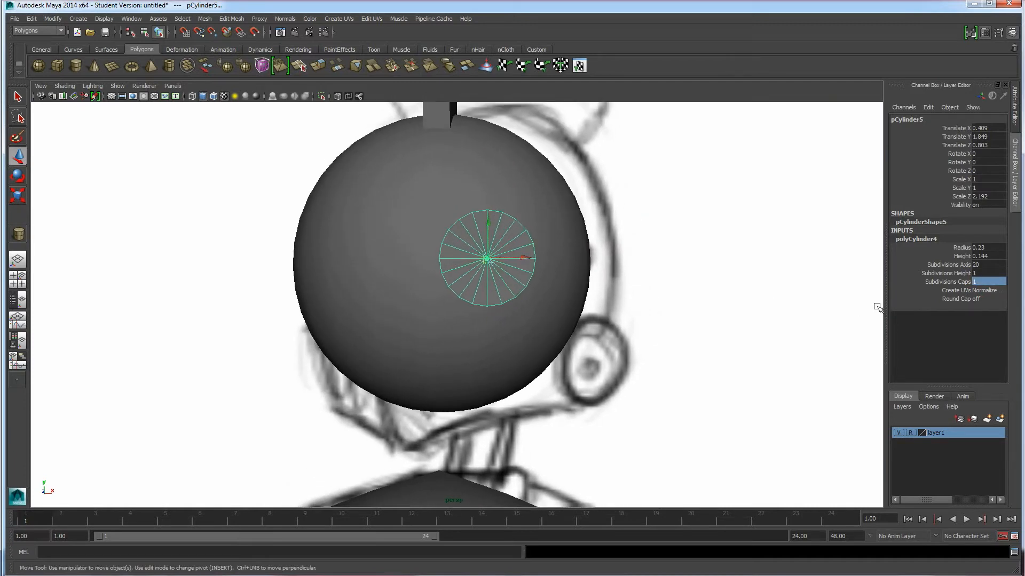
double_click(987, 283)
key("Return")
Step: Select the inner edge loop on the lens cylinder's front cap and scale it outward to leave a narrower rim
mouse_move(502, 248)
right_mouse_down()
mouse_move(483, 243)
mouse_move(499, 238)
right_mouse_up()
double_click(499, 238)
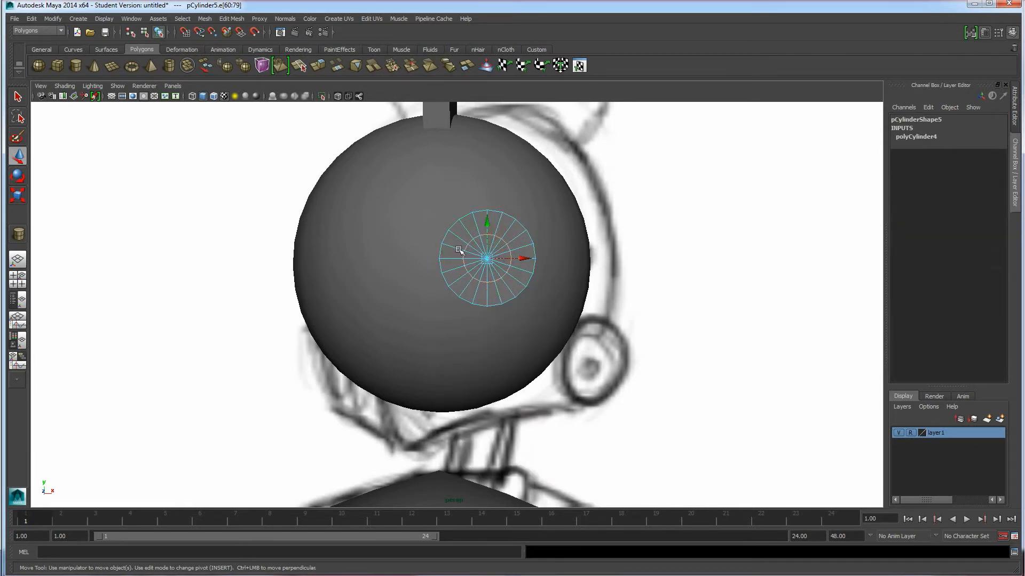
key("r")
left_click_drag(489, 260, 500, 261)
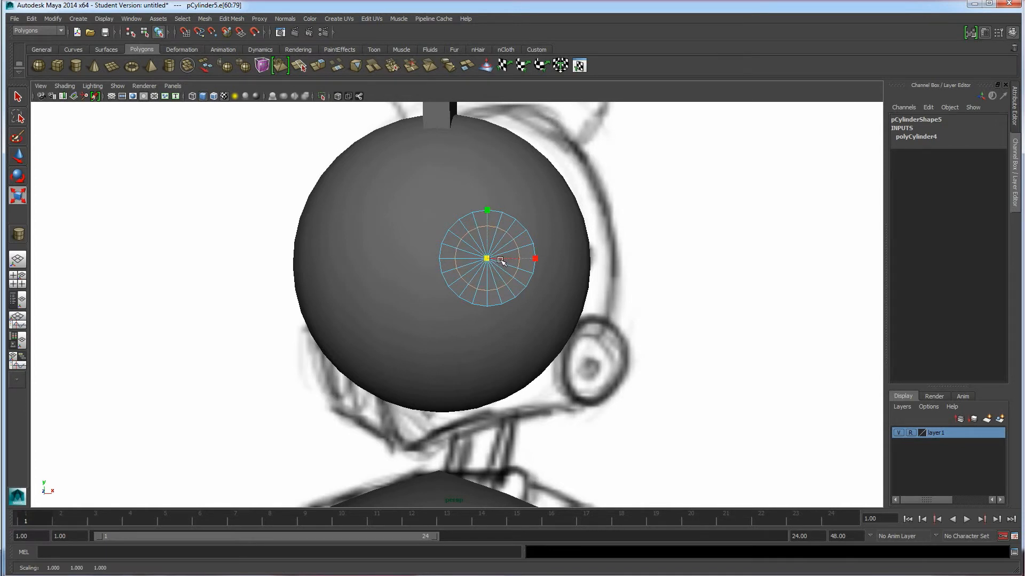
Step: In face mode, select the lens cylinder's faces and remove the side and back faces from the selection, leaving the front cap
right_click(500, 260)
left_click(502, 259)
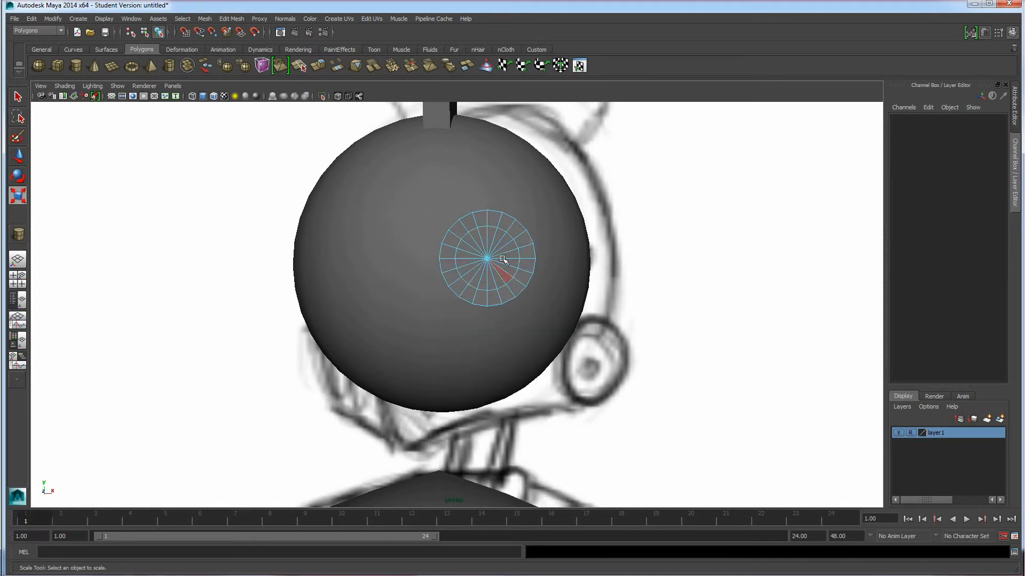
left_click(482, 241)
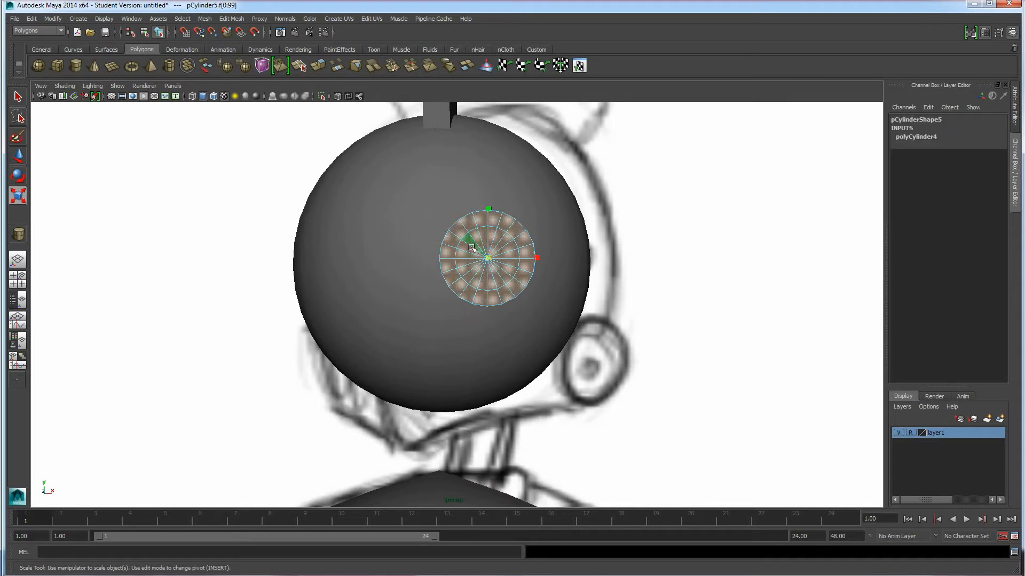
left_click(694, 236)
left_click_drag(501, 307, 639, 306, "alt")
left_click_drag(615, 190, 615, 192)
mouse_move(635, 256)
left_mouse_down("alt")
mouse_move(694, 259)
mouse_move(647, 261)
left_mouse_up("alt")
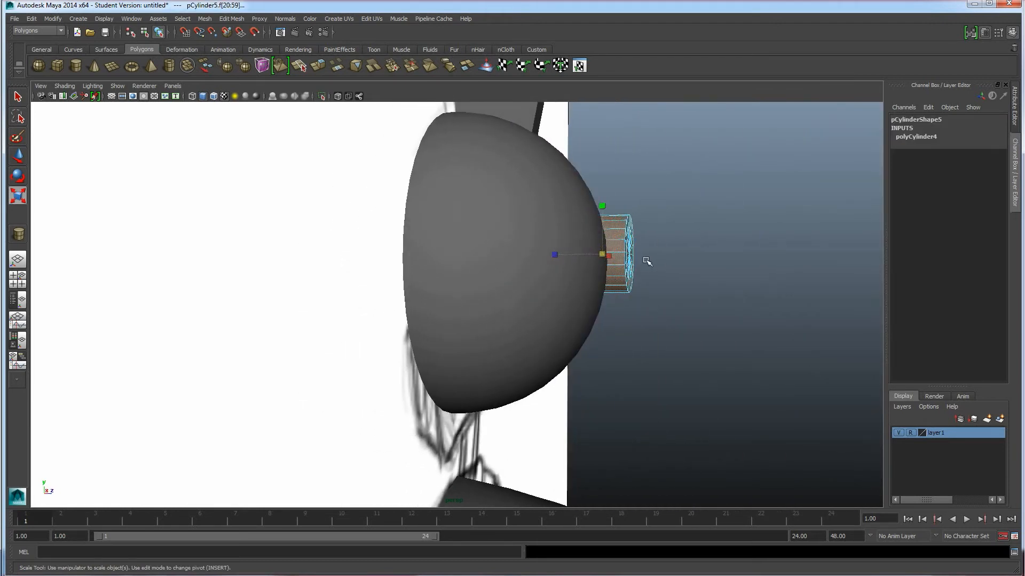
left_click_drag(589, 169, 614, 339)
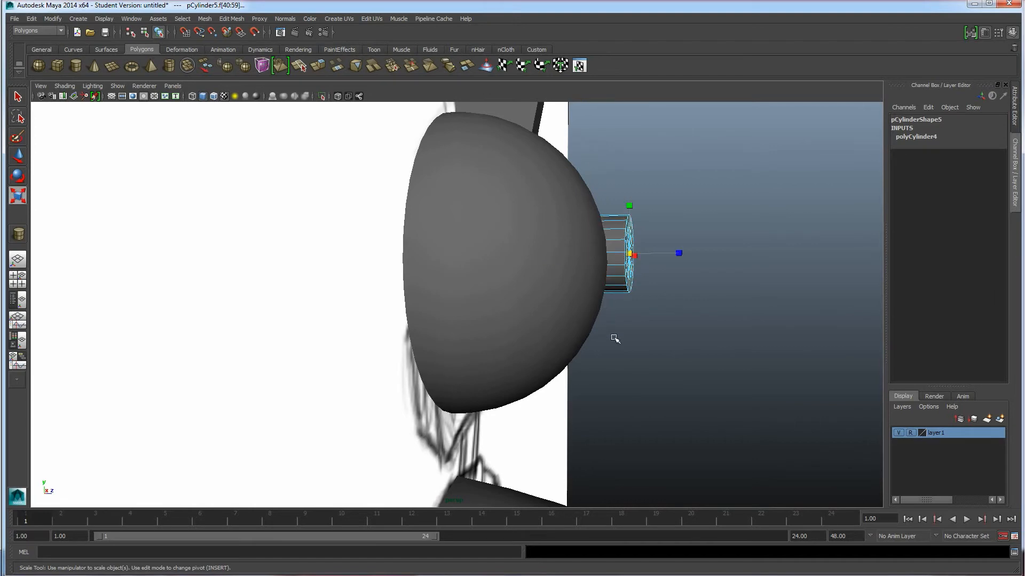
Step: Deselect the front cap's outer ring so only its inner disc of faces stays selected
left_click_drag(669, 279, 574, 291, "alt")
left_click_drag(609, 332, 533, 228, "ctrl")
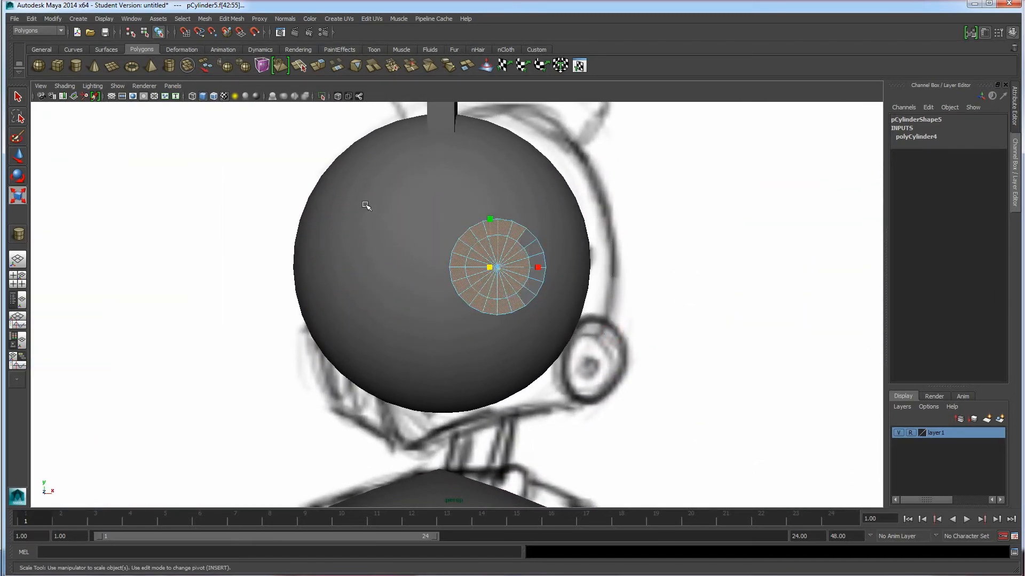
left_click_drag(462, 338, 462, 337, "ctrl")
left_click_drag(579, 372, 420, 302, "ctrl")
left_click_drag(550, 227, 544, 218, "shift")
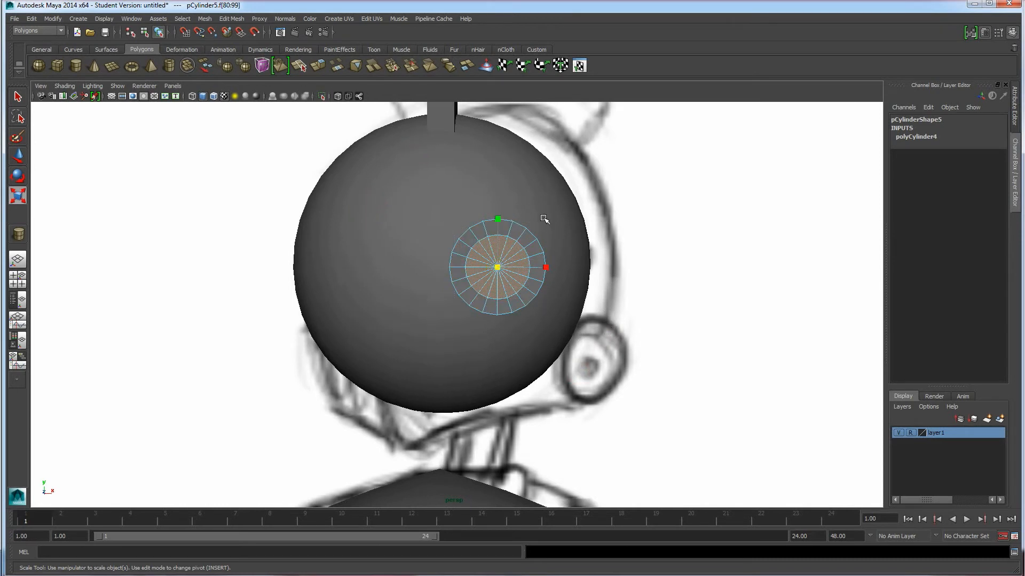
Step: Extrude the lens cap's inner faces inward with a Local Translate Z of about -0.113 and return to object mode
left_click_drag(499, 295, 553, 300, "alt")
scroll(481, 287, "up", 3)
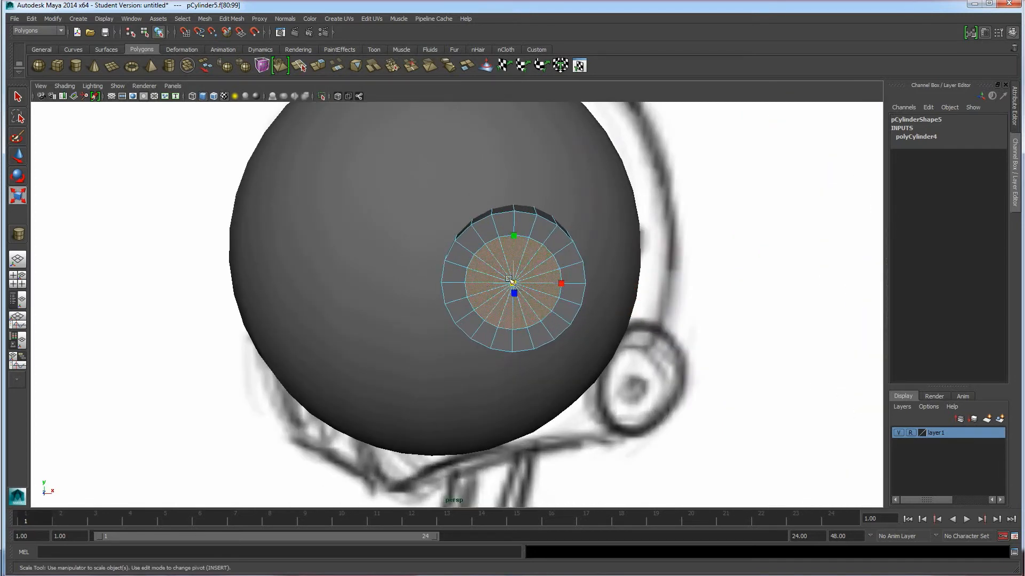
left_click(323, 68)
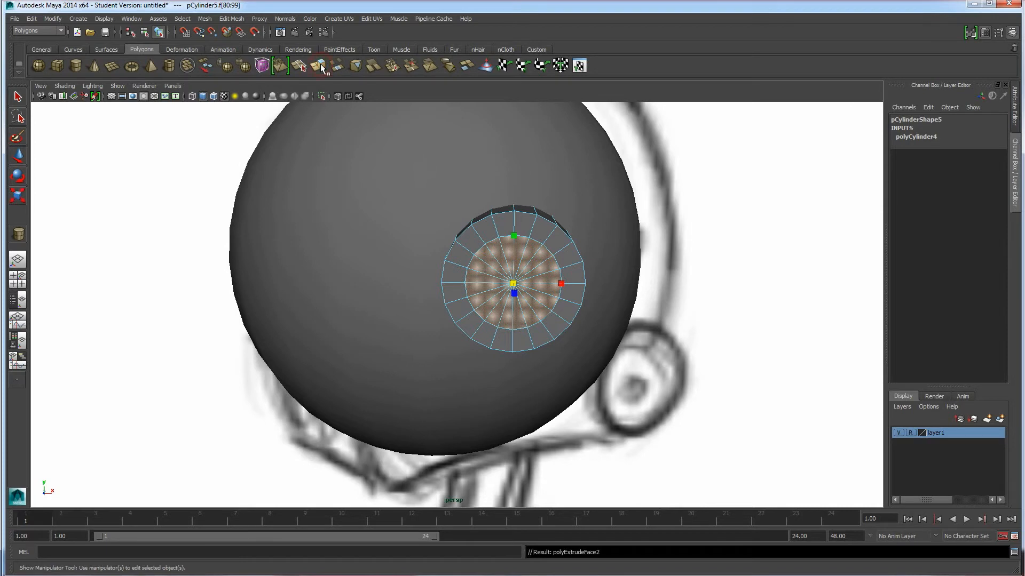
left_click_drag(521, 328, 628, 323, "alt")
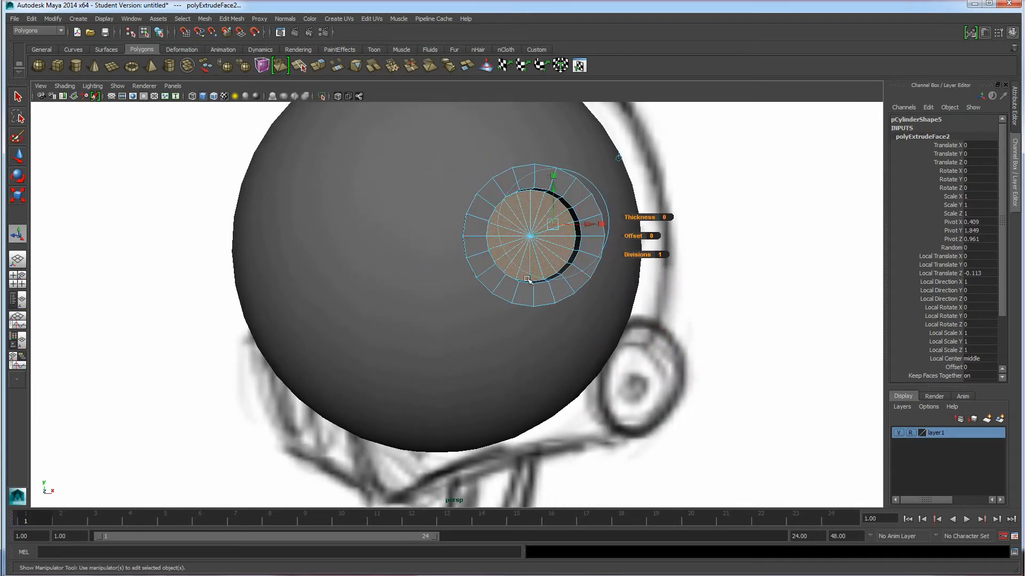
right_click_drag(542, 223, 589, 208)
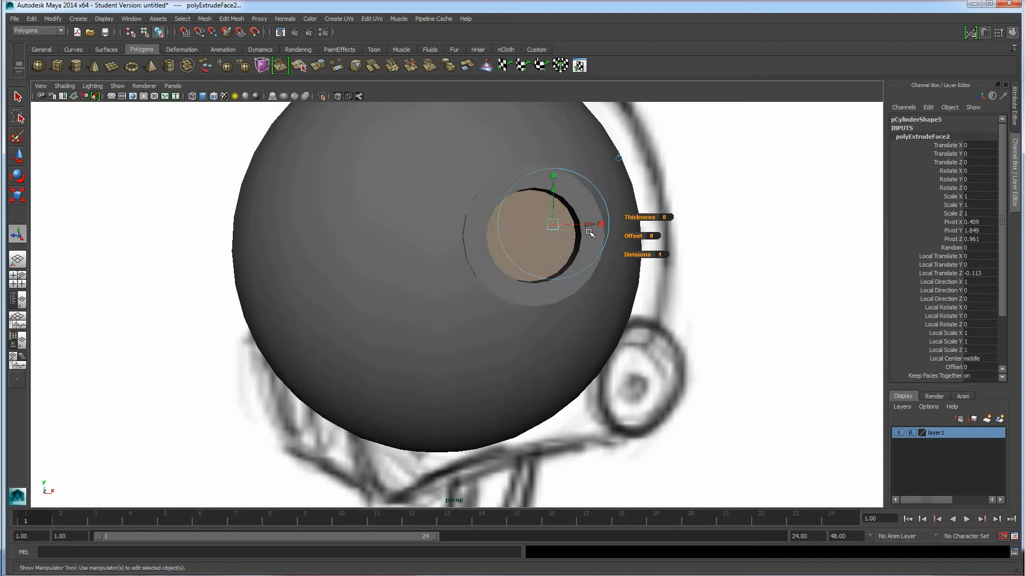
left_click_drag(597, 264, 547, 283, "alt")
key("w")
mouse_move(509, 314)
left_mouse_down("alt")
mouse_move(495, 302)
mouse_move(559, 304)
mouse_move(520, 308)
left_mouse_up("alt")
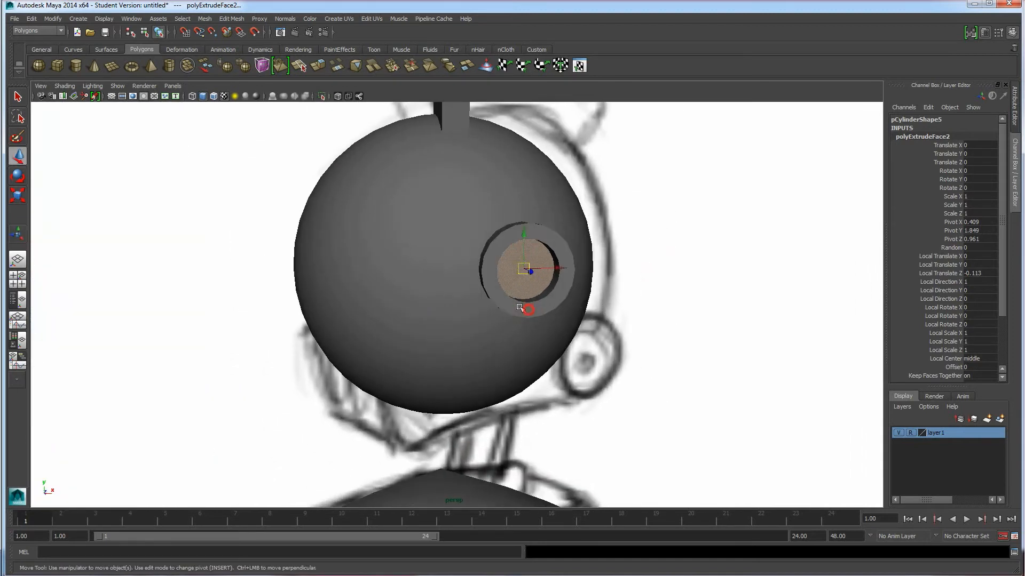
Step: Duplicate the recessed lens and move the copy along X to about -0.194 for the other eye
left_click(562, 281)
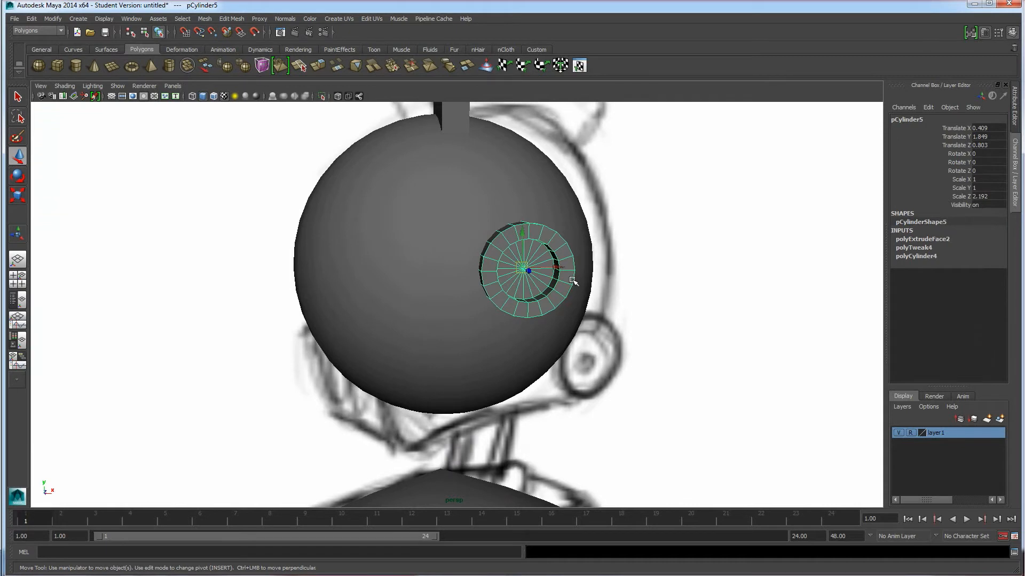
key("ctrl+d")
left_click_drag(564, 270, 443, 291)
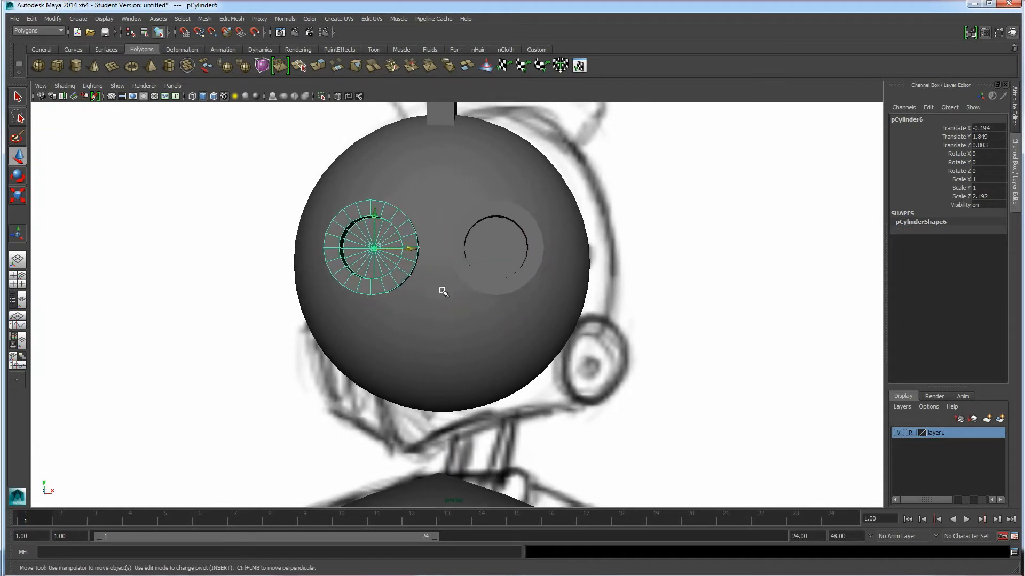
left_click(676, 226)
Step: Draw a thin vertical polygon cylinder in the perspective view to serve as a neck rod
scroll(629, 235, "down", 5)
mouse_move(544, 302)
left_mouse_down("alt")
mouse_move(491, 316)
mouse_move(584, 332)
mouse_move(575, 295)
mouse_move(537, 305)
mouse_move(544, 315)
left_mouse_up("alt")
scroll(544, 315, "down", 2)
middle_click_drag(542, 334, 540, 300, "alt")
left_click_drag(540, 301, 535, 281, "alt")
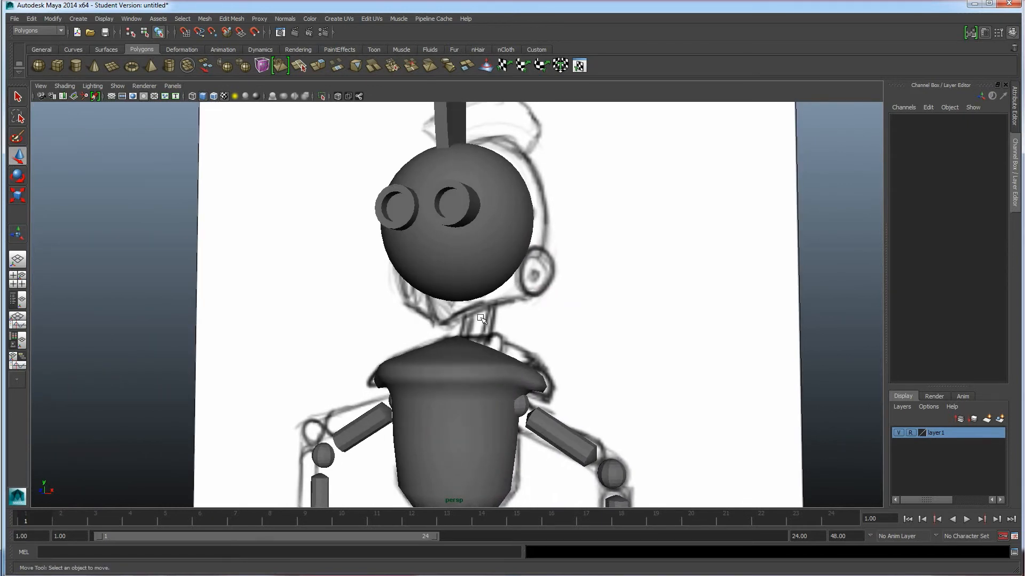
left_click(76, 65)
mouse_move(461, 296)
left_mouse_down("alt")
mouse_move(461, 335)
mouse_move(406, 445)
mouse_move(407, 406)
left_mouse_up("alt")
Step: Move the neck rod between the head and body to about -0.007, 0.721, 0.141
key("w")
left_click_drag(421, 446, 417, 421, "alt")
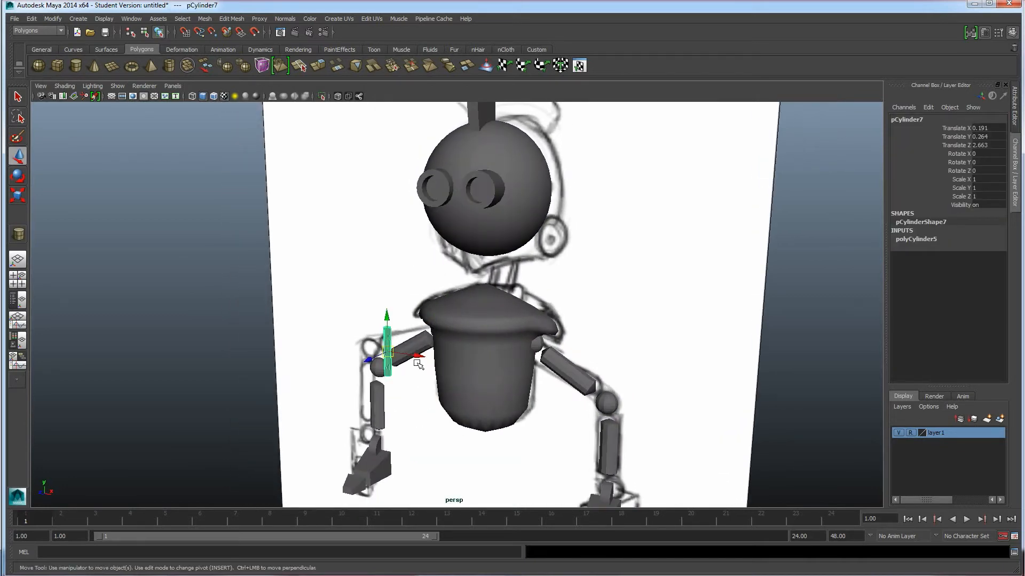
key("s")
left_click_drag(399, 412, 328, 382, "alt")
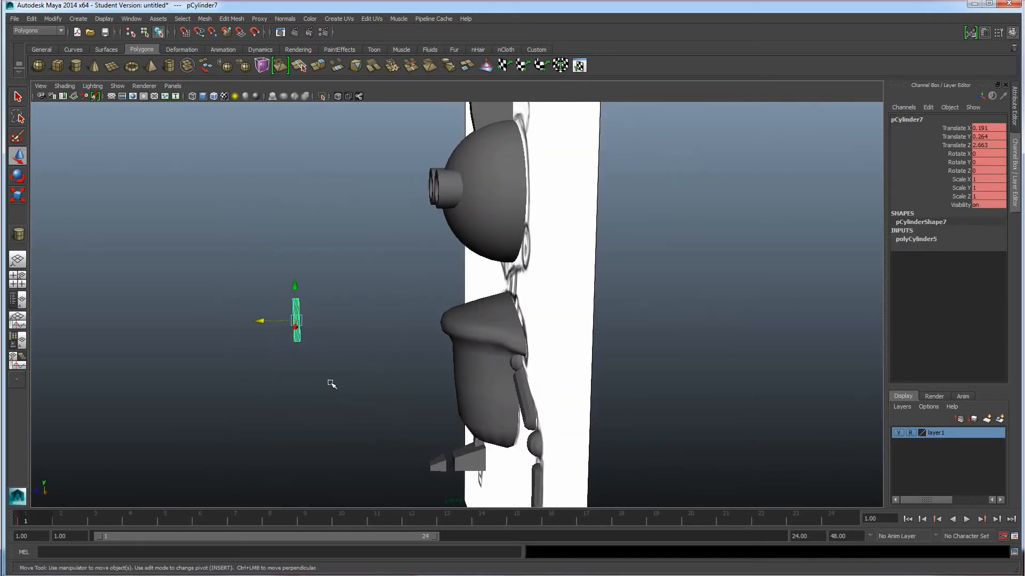
key("ctrl+z")
left_click_drag(260, 323, 501, 278)
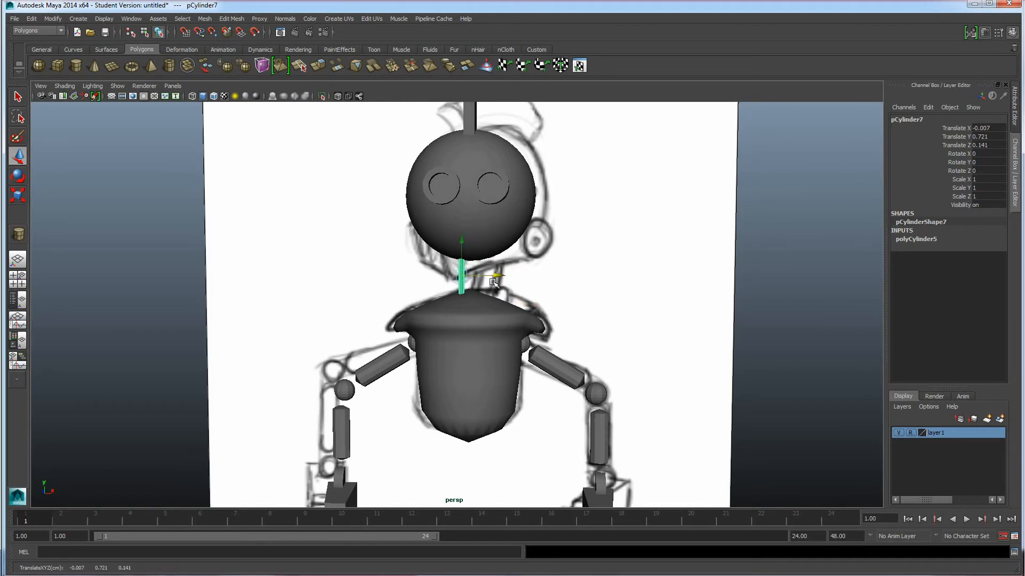
Step: Duplicate the neck rod and place the copy parallel beside it along X
key("ctrl+d")
left_click_drag(496, 276, 531, 277)
left_click_drag(496, 327, 513, 321, "alt")
scroll(502, 315, "up", 3)
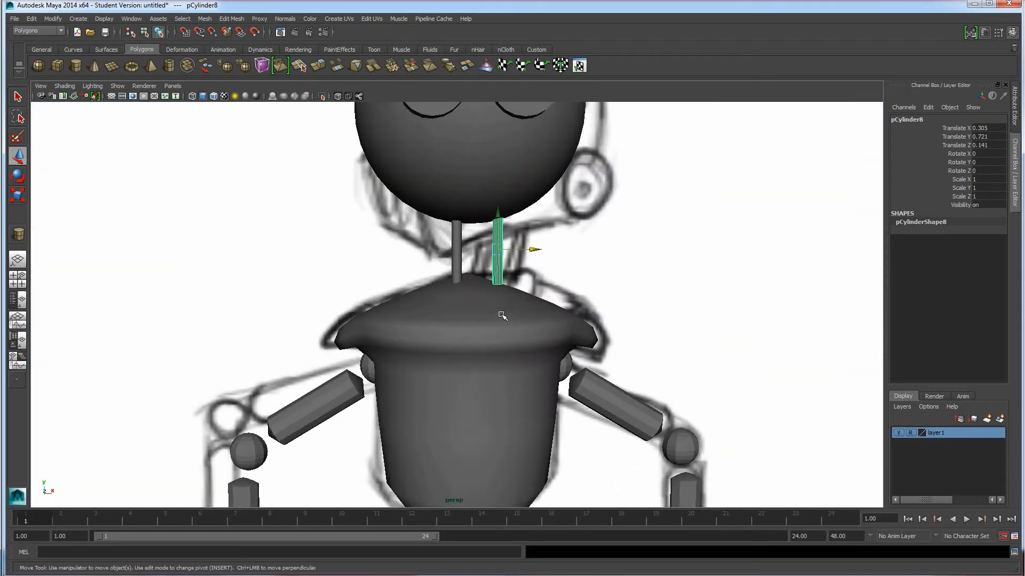
left_click_drag(531, 248, 522, 240)
Step: Select both neck rods and shift them together along X until the first one sits at about -0.039
mouse_move(519, 328)
left_mouse_down("alt")
mouse_move(490, 340)
mouse_move(520, 325)
left_mouse_up("alt")
left_click(461, 262, "shift")
left_click_drag(498, 239, 492, 245)
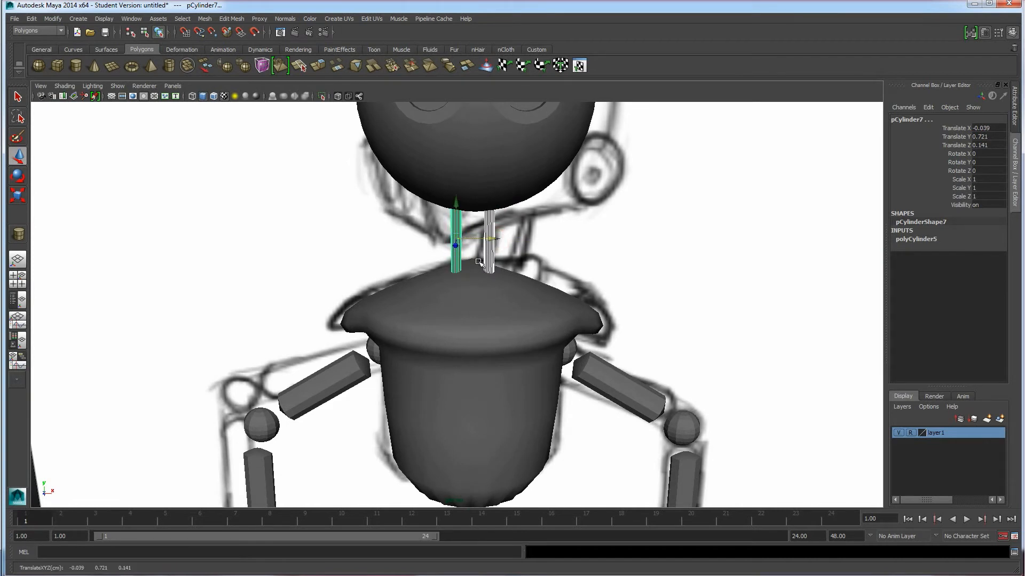
Step: Draw a small horizontal polygon cylinder in the side view, pulled out along X, as the base of the neck
scroll(471, 291, "down", 6)
left_click_drag(470, 299, 453, 345, "alt")
key("space")
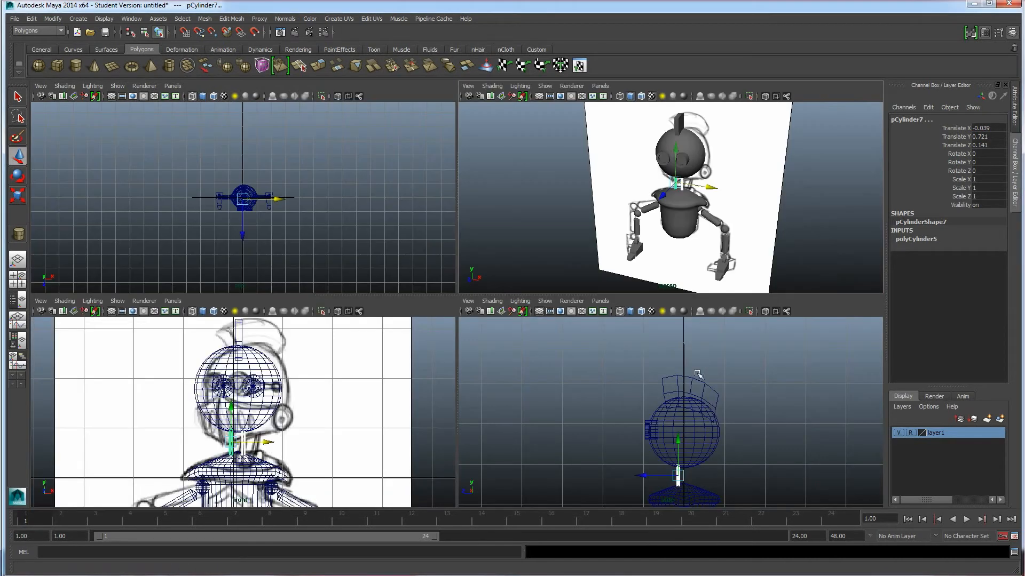
left_click(75, 65)
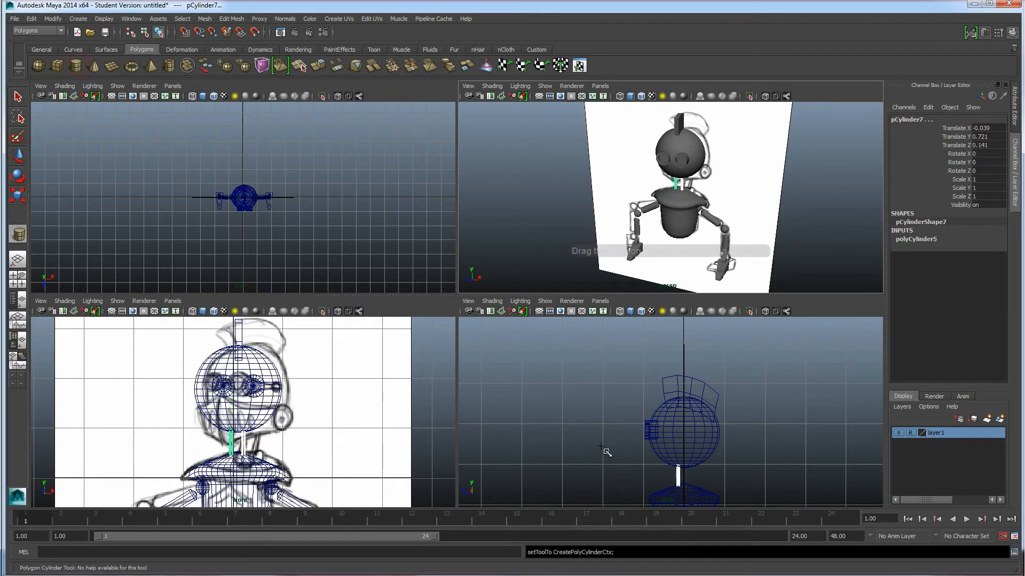
left_click(612, 449)
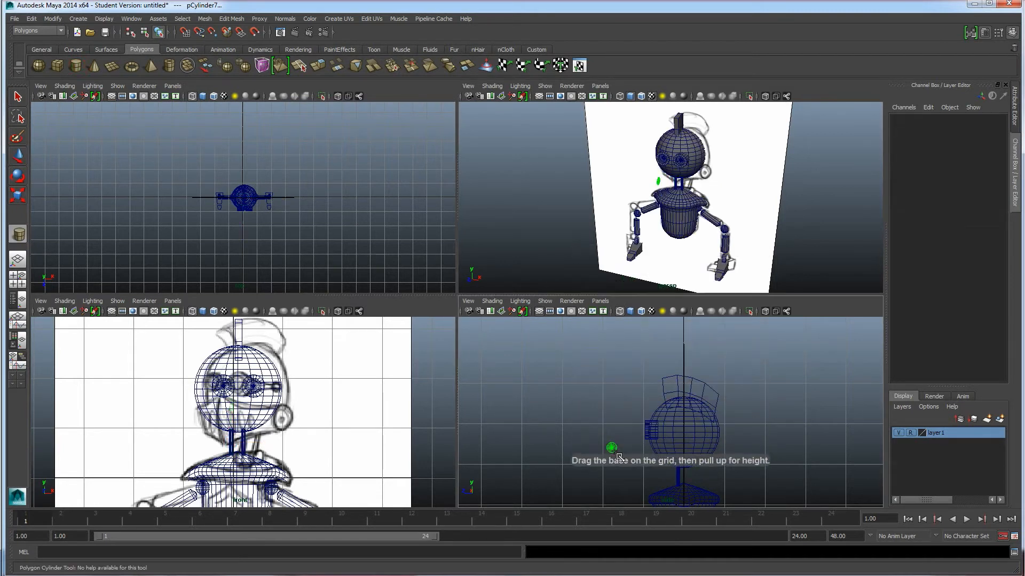
left_click_drag(616, 443, 618, 416)
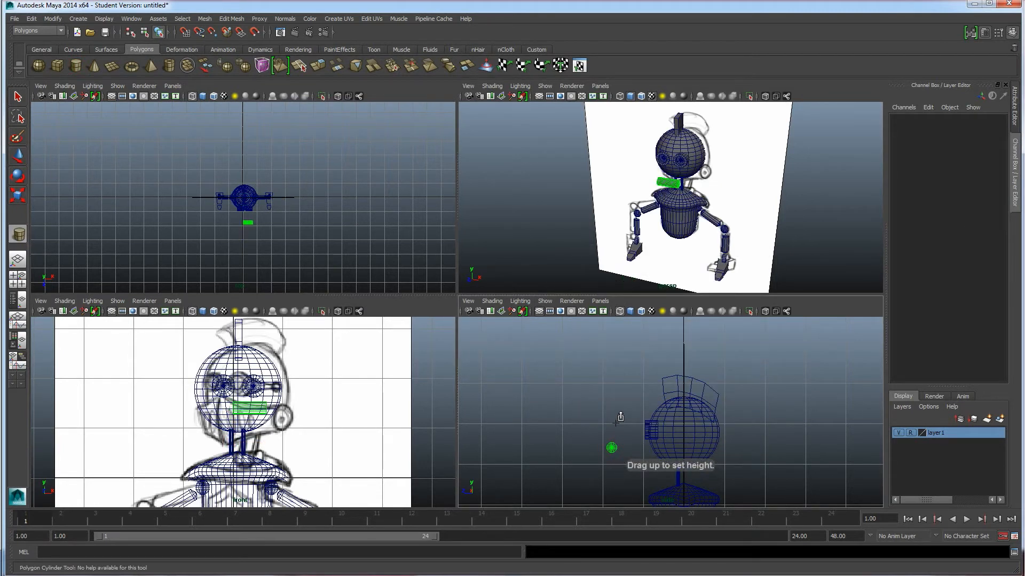
key("space")
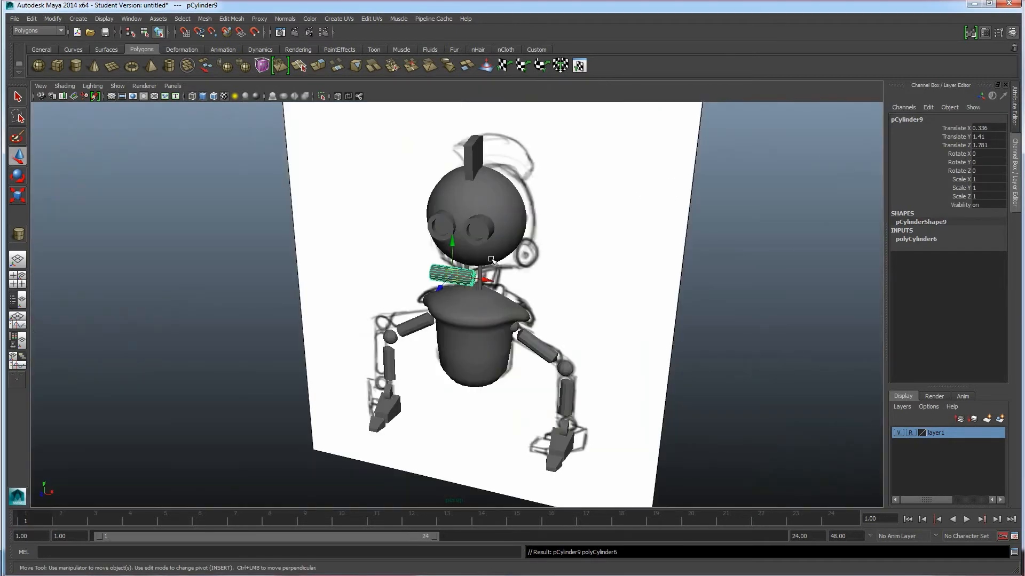
Step: Move the horizontal cylinder to the bottom of the neck rods at about 0.077, 0.517, 0.136
left_click_drag(491, 275, 442, 323, "alt")
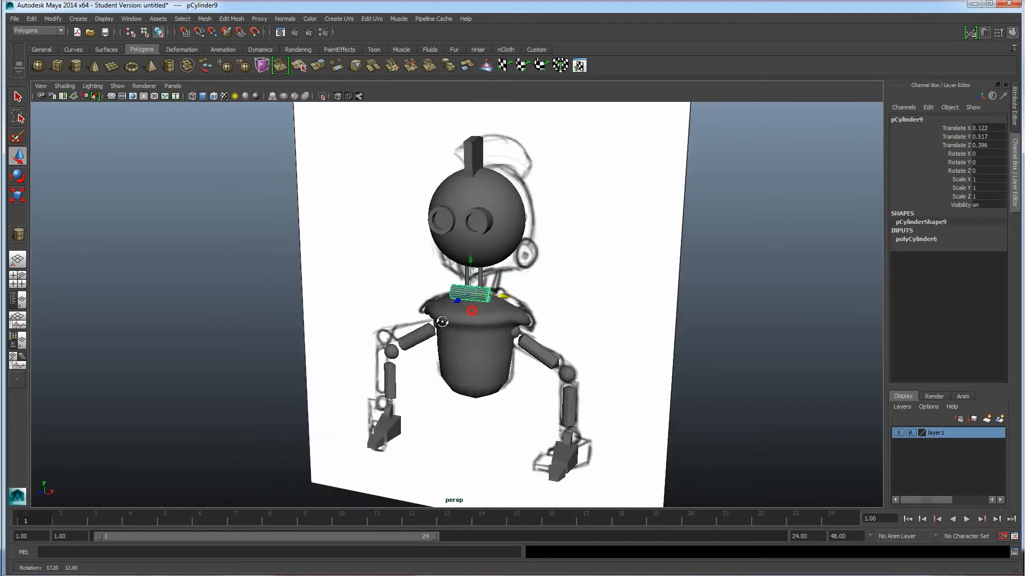
scroll(440, 323, "up", 5)
left_click_drag(516, 319, 519, 275, "alt")
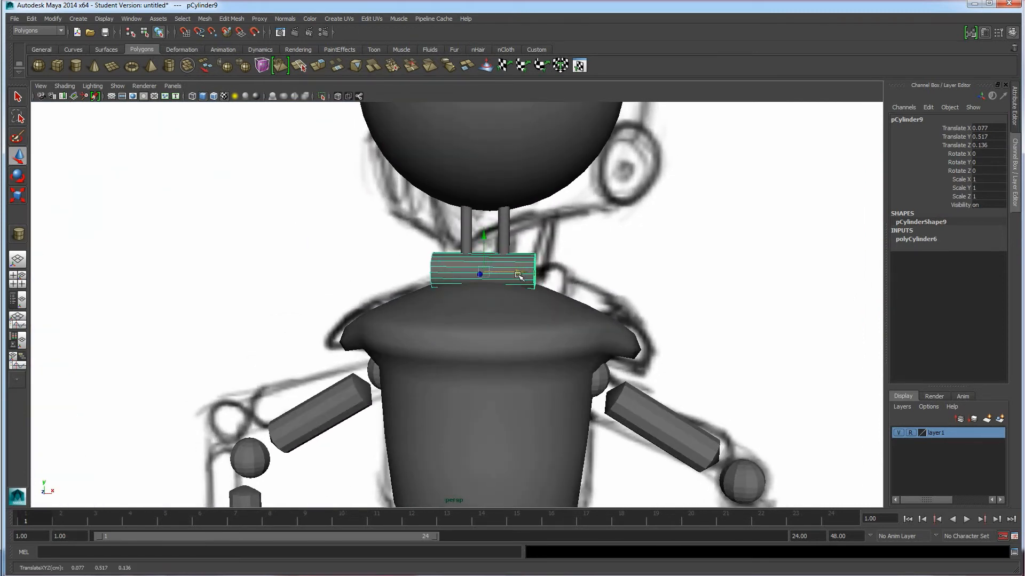
Step: Scale the neck base cylinder along X to about 0.711 and move it beneath the rods to about 0.091, 0.517, -0.003
key("r")
left_click_drag(528, 274, 394, 288)
key("w")
left_click_drag(547, 264, 518, 250, "shift")
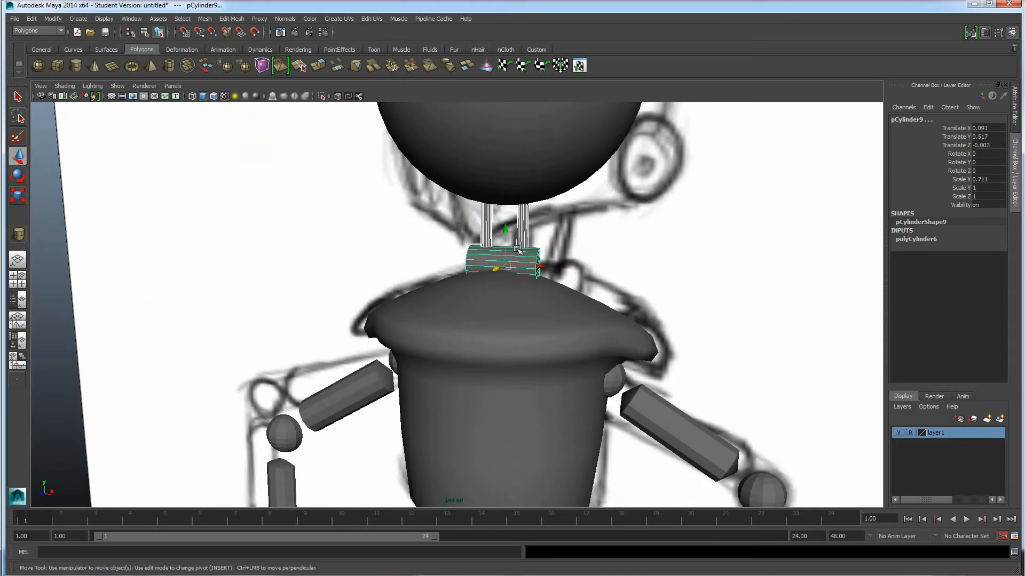
left_click_drag(507, 292, 555, 305, "alt")
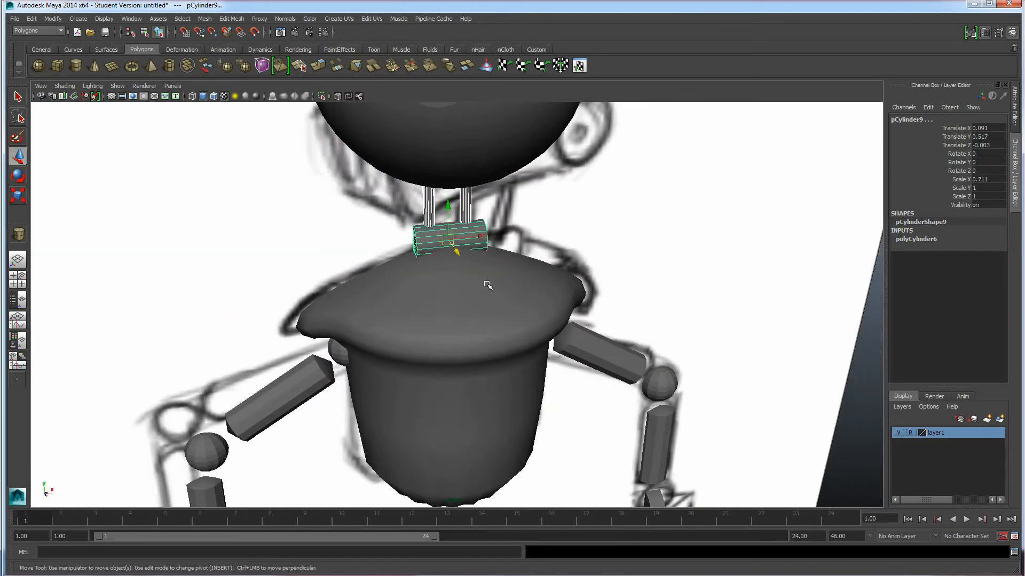
Step: Hide the reference image layer, examine the model's head, neck and body from several angles, and show the layer again
left_click(898, 432)
mouse_move(507, 337)
left_mouse_down("alt")
mouse_move(474, 325)
mouse_move(494, 344)
mouse_move(473, 338)
mouse_move(577, 335)
left_mouse_up("alt")
left_click(336, 299)
left_click_drag(507, 364, 555, 370, "alt")
left_click_drag(455, 254, 454, 335, "alt")
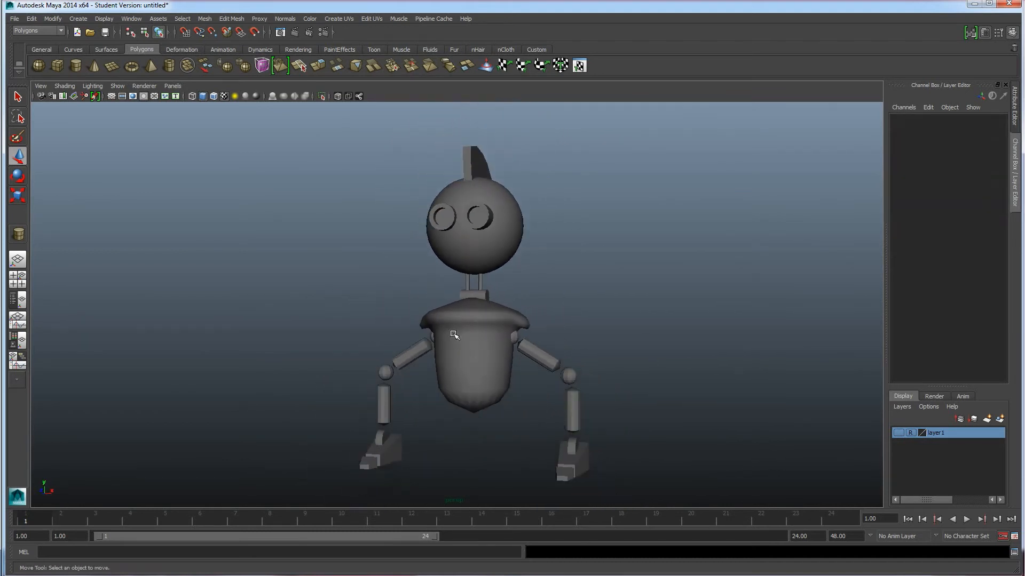
mouse_move(469, 403)
left_mouse_down("alt")
mouse_move(521, 411)
mouse_move(476, 411)
left_mouse_up("alt")
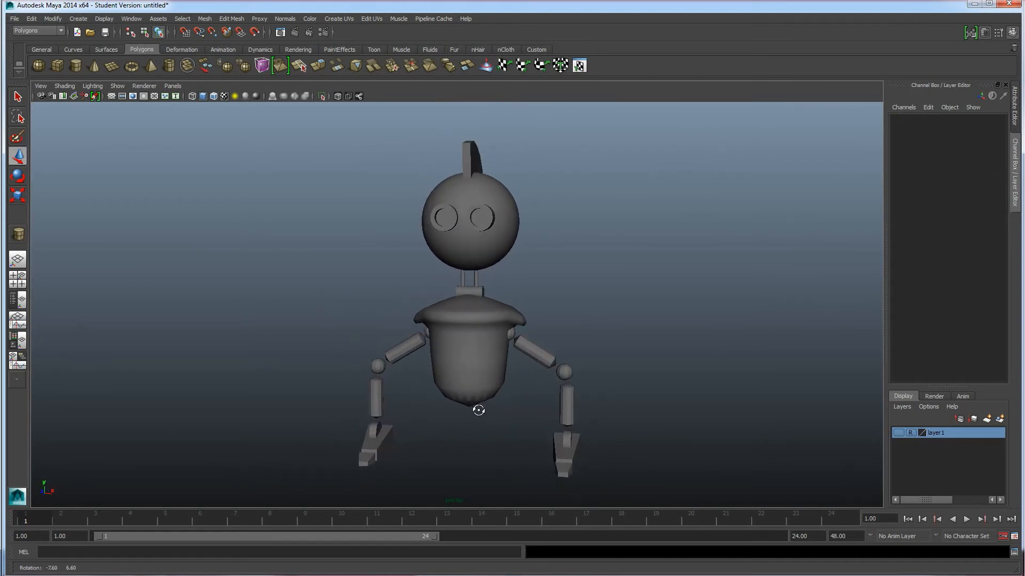
scroll(498, 336, "up", 4)
middle_click_drag(530, 315, 537, 393, "alt")
left_click_drag(537, 393, 498, 401, "alt")
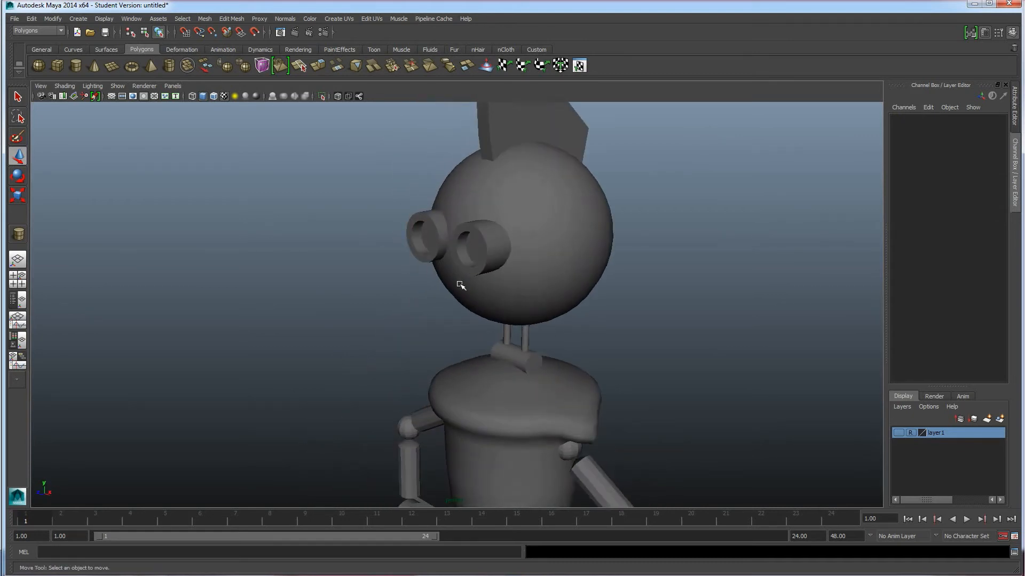
left_click(897, 433)
Step: Draw a polygon plane about 1.37 by 0.66 in the side view, across the lower front half of the head
mouse_move(601, 338)
left_mouse_down("alt")
mouse_move(569, 320)
mouse_move(636, 311)
mouse_move(651, 320)
left_mouse_up("alt")
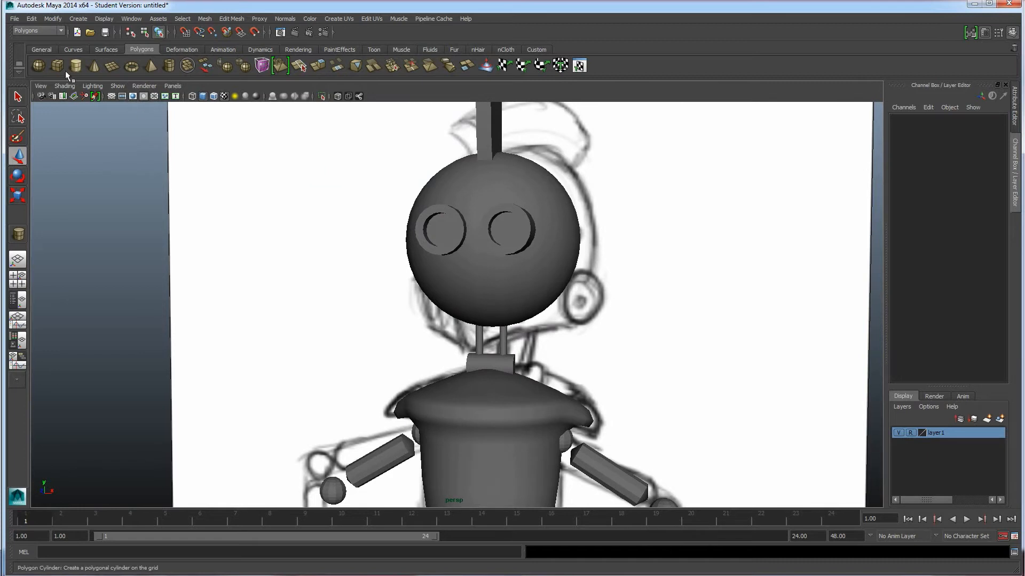
left_click(112, 66)
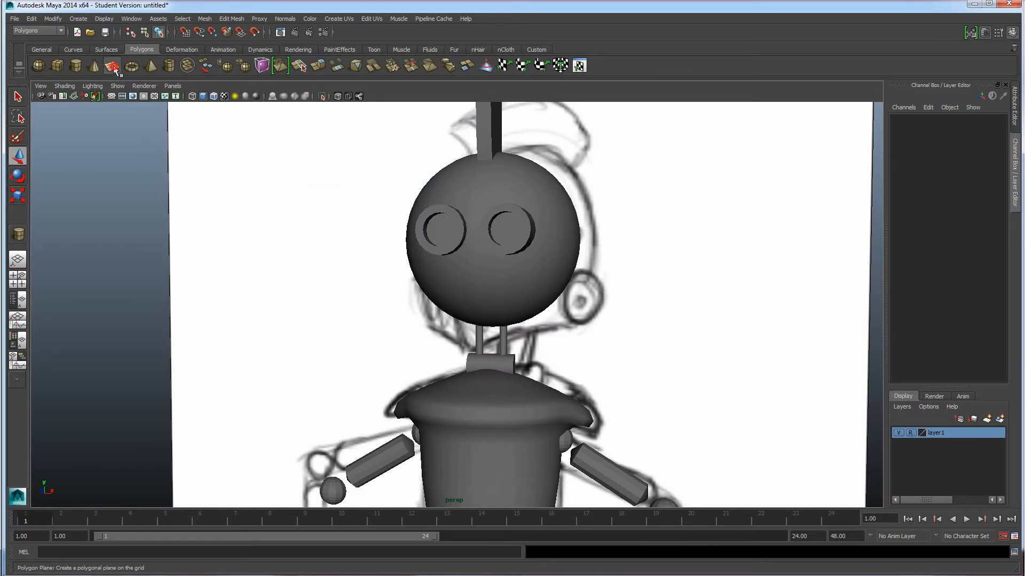
key("space")
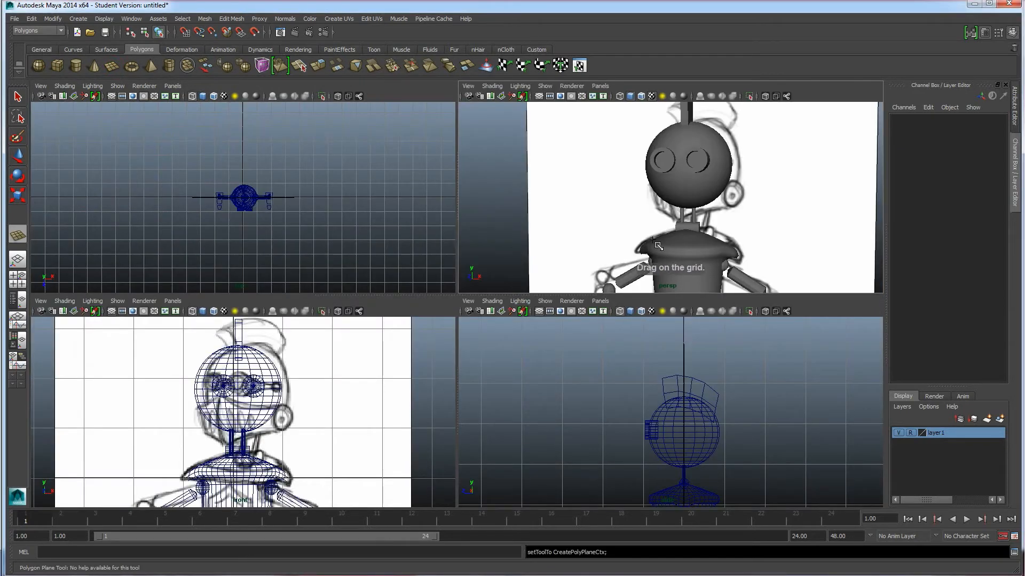
key("space")
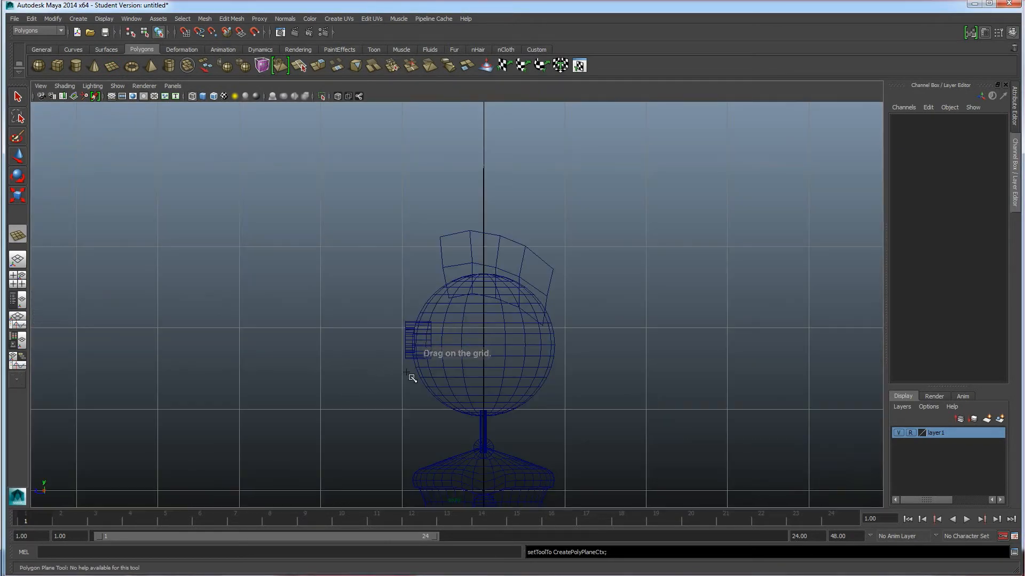
mouse_move(395, 361)
left_mouse_down()
mouse_move(476, 411)
mouse_move(511, 414)
left_mouse_up()
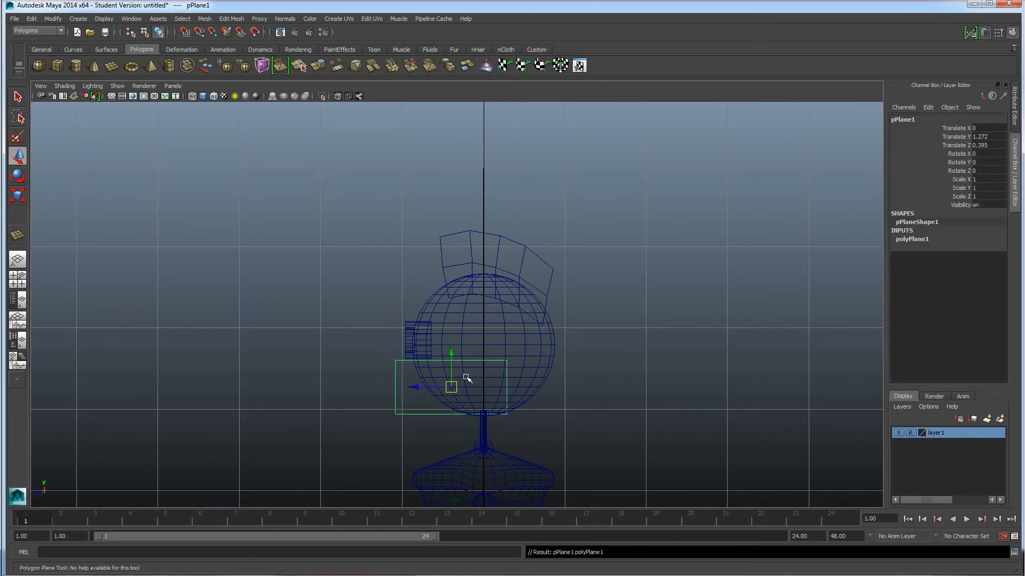
Step: Set the plane's subdivisions to 4 in width and 2 in height
left_click(913, 243)
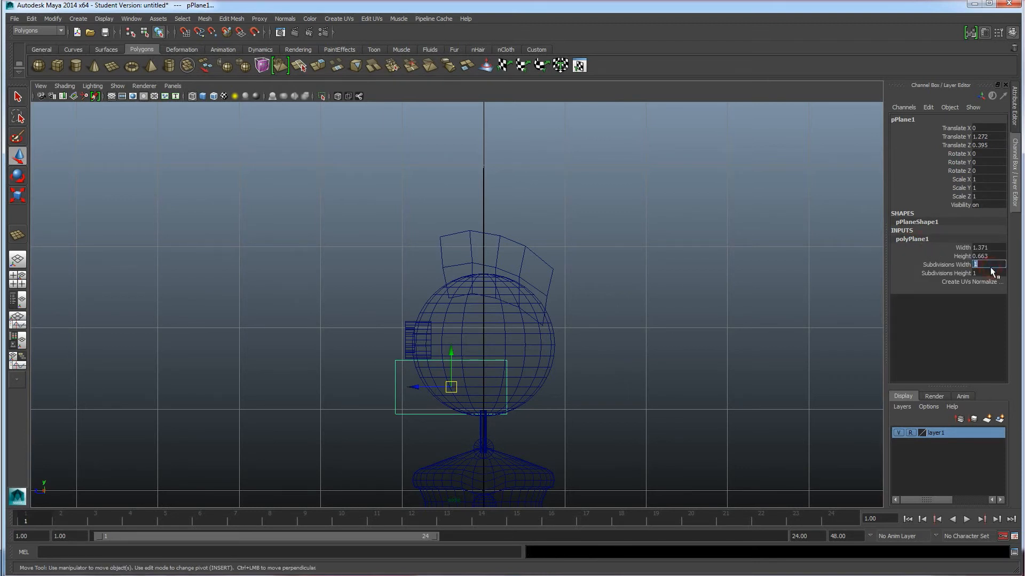
key("Return")
left_click(980, 271)
type("2")
key("Return")
scroll(476, 390, "up", 3)
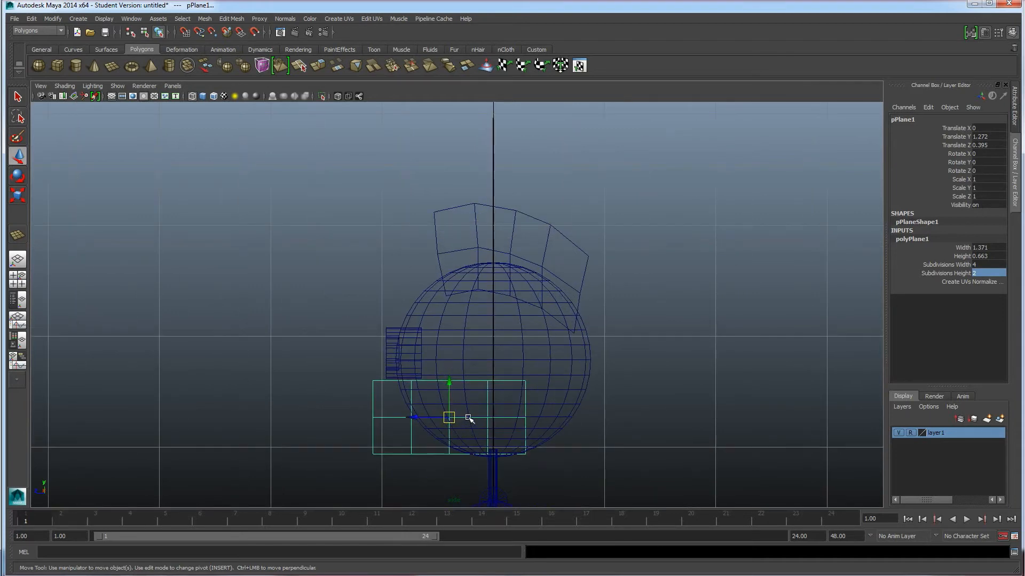
Step: Move the plane out along X to about 0.982, beside the head, and frame it in the perspective view
key("space")
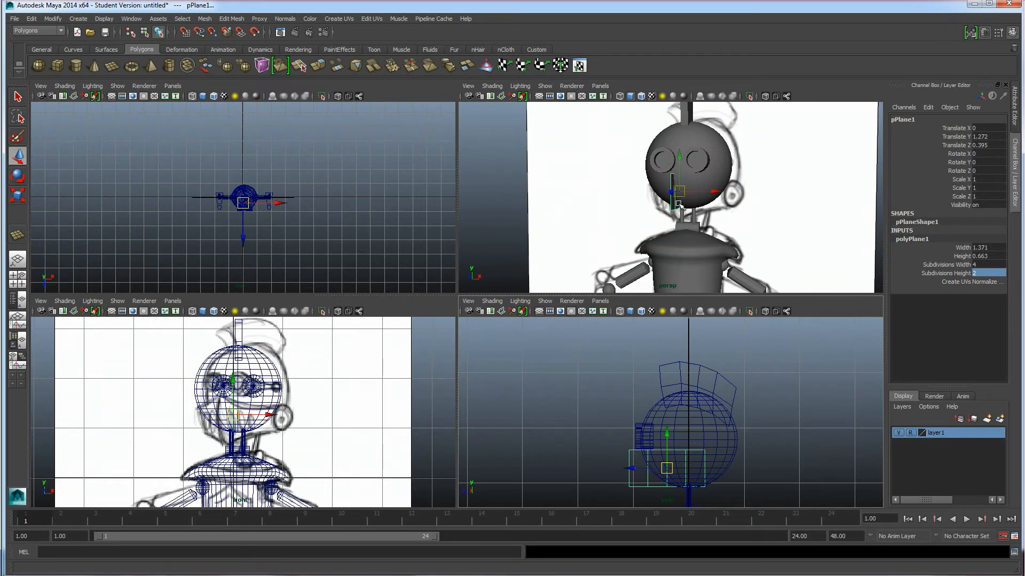
key("space")
left_click_drag(508, 294, 610, 311)
left_click_drag(580, 349, 460, 420, "alt")
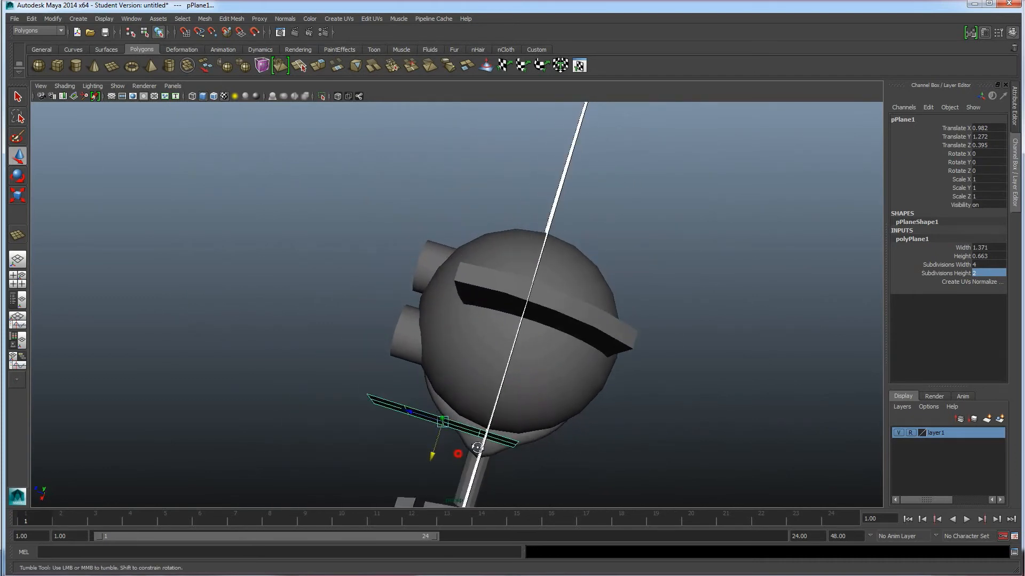
key("f")
Step: Select the plane's front vertex column and move it along X towards the middle of the face
right_click_drag(469, 330, 439, 329)
left_click_drag(456, 369, 463, 374, "alt")
left_click_drag(431, 273, 476, 439)
left_click_drag(472, 430, 549, 438, "alt")
left_click_drag(601, 341, 511, 346)
scroll(485, 351, "up", 3)
middle_click_drag(534, 336, 508, 351, "alt")
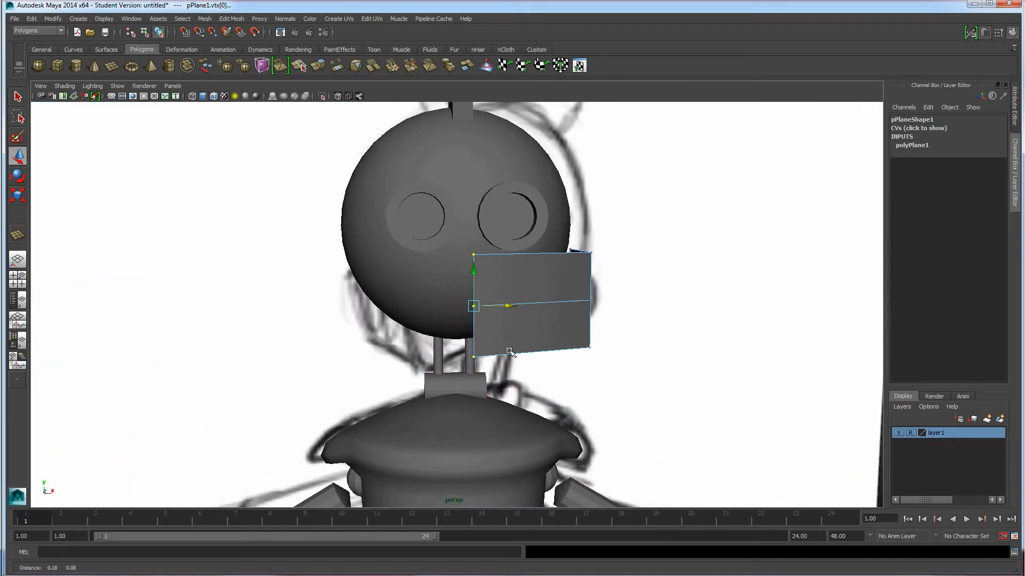
left_click_drag(507, 306, 411, 309)
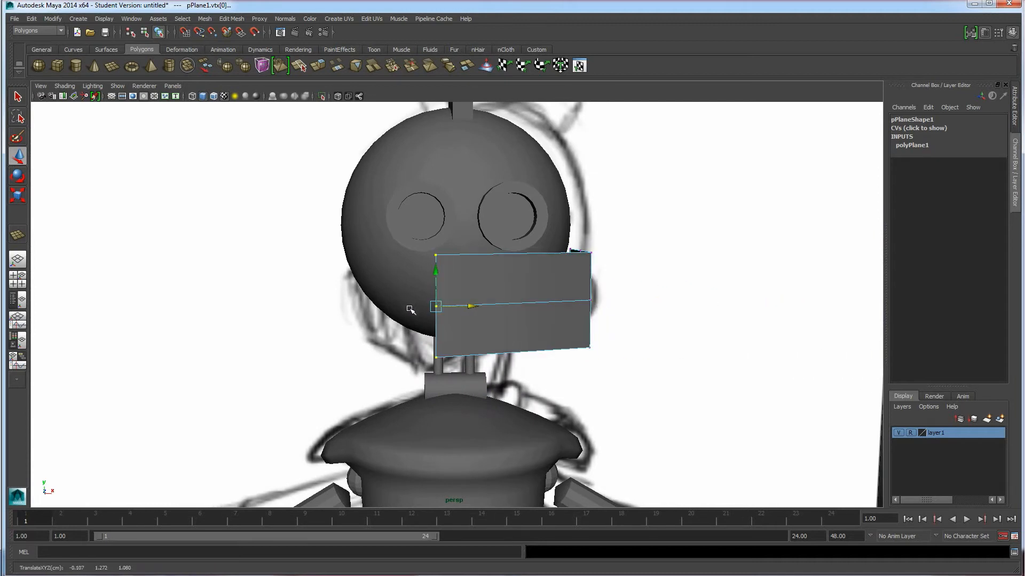
Step: Snap the front vertex column to the grid's centre line at X 0 in the front view
key("space")
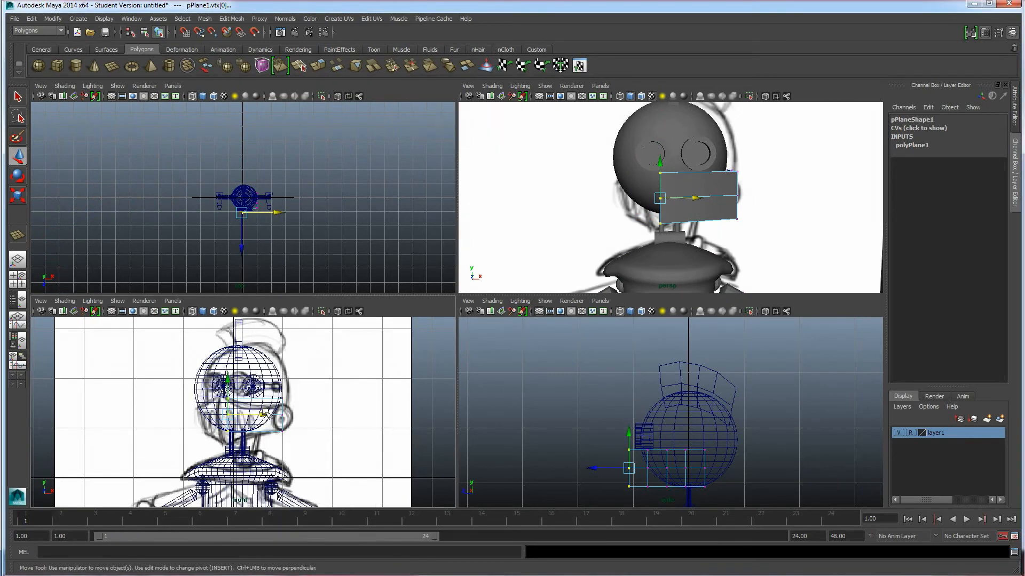
key("space")
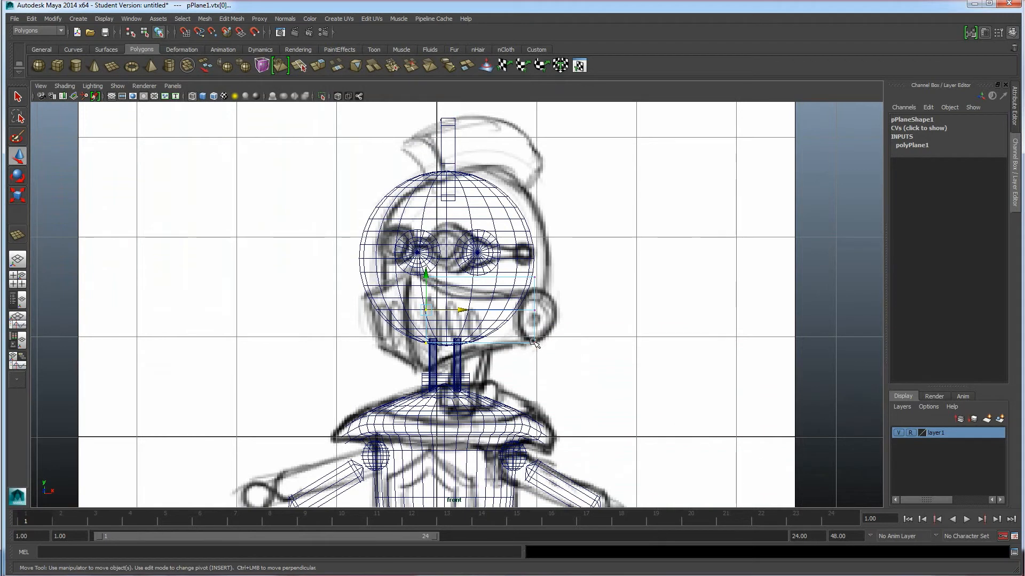
key("x")
left_click_drag(462, 309, 391, 326)
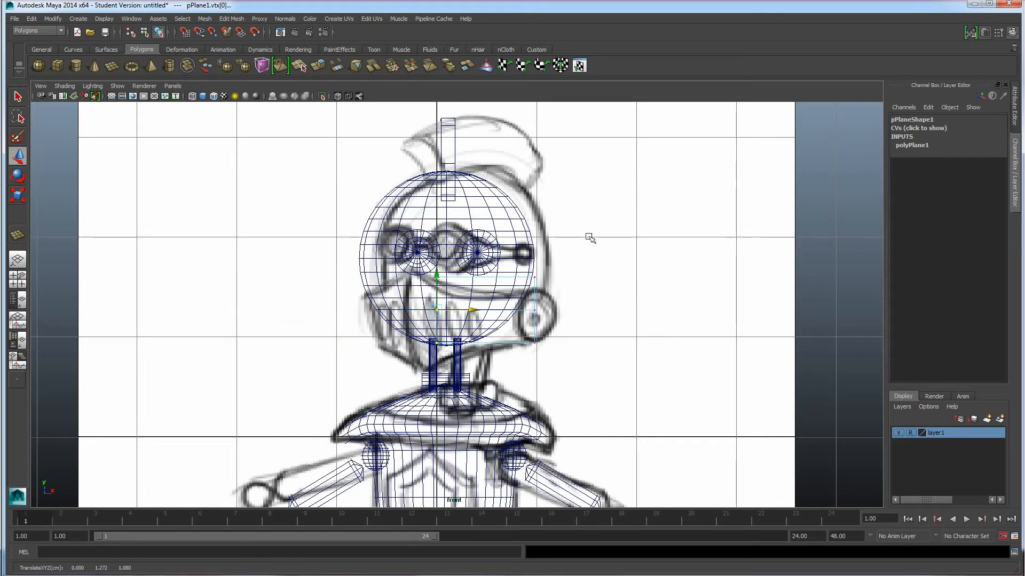
key("space")
key("space")
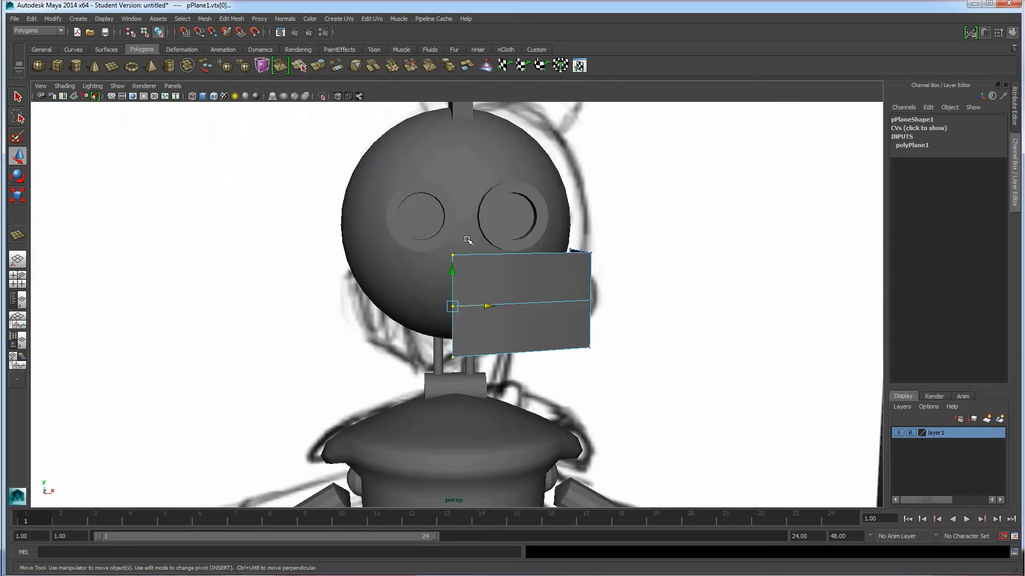
Step: Move the second vertex column inwards to about 0.458, 1.272, 0.737 to start curving the plane around the face
left_click_drag(478, 340, 476, 195, "alt")
scroll(476, 352, "down", 2)
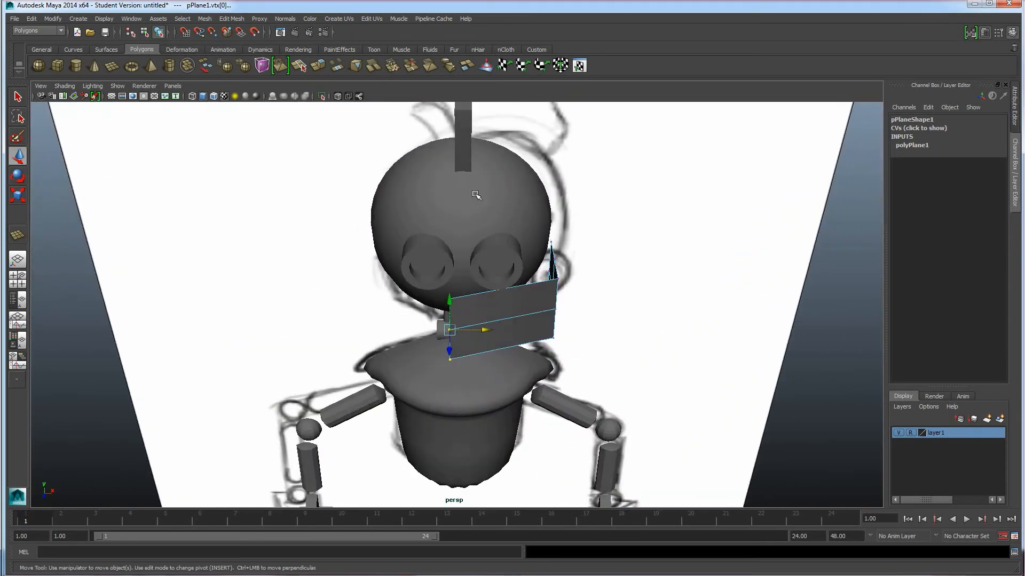
left_click_drag(461, 337, 439, 361, "alt")
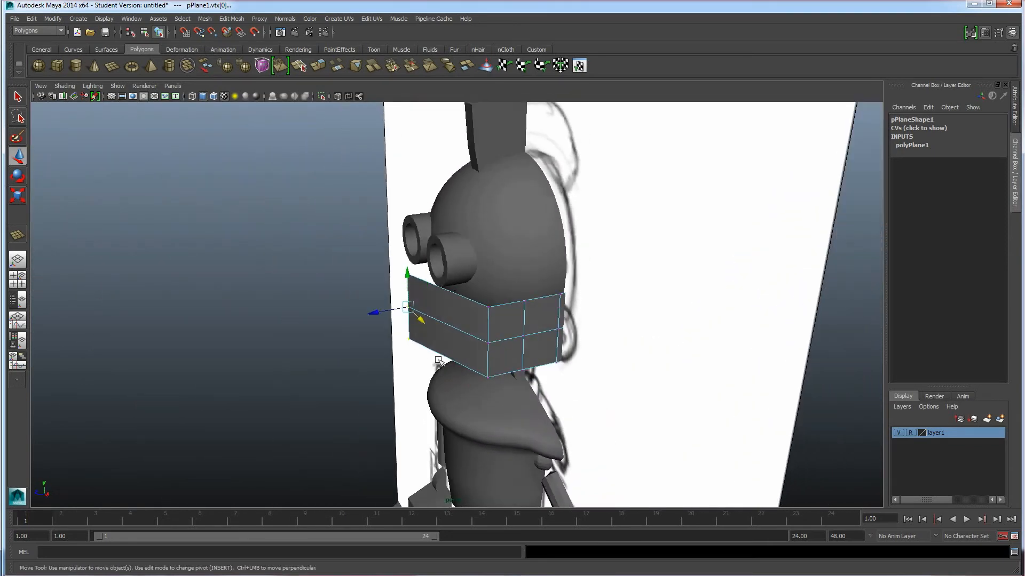
left_click_drag(495, 398, 496, 399)
left_click_drag(497, 399, 499, 371, "alt")
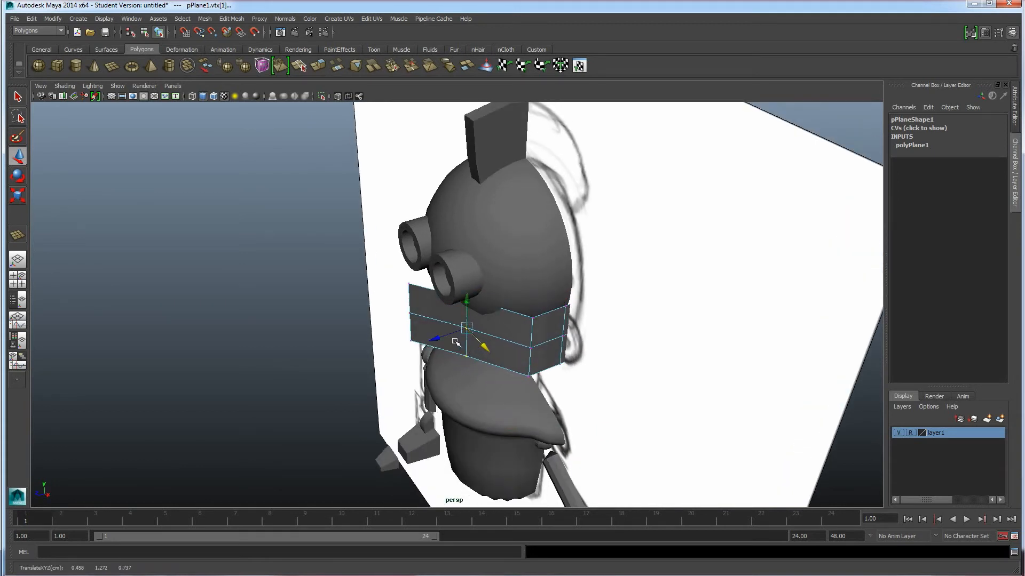
Step: Reposition the remaining vertex columns to wrap the plane around the side of the head, and hide the reference image layer
left_click_drag(510, 287, 539, 399)
left_click_drag(551, 419, 474, 373, "alt")
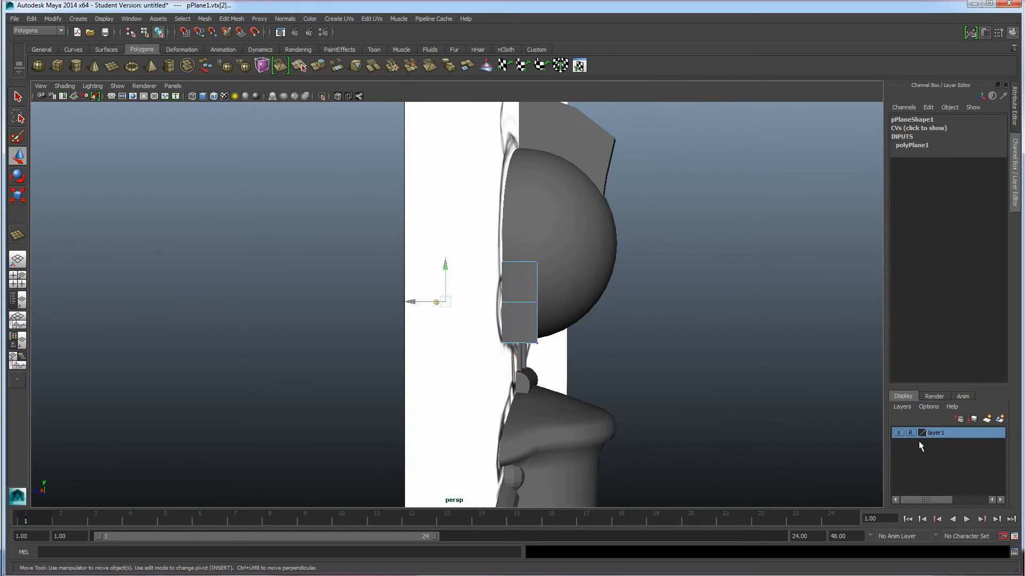
left_click(899, 433)
left_click_drag(604, 393, 533, 208, "alt")
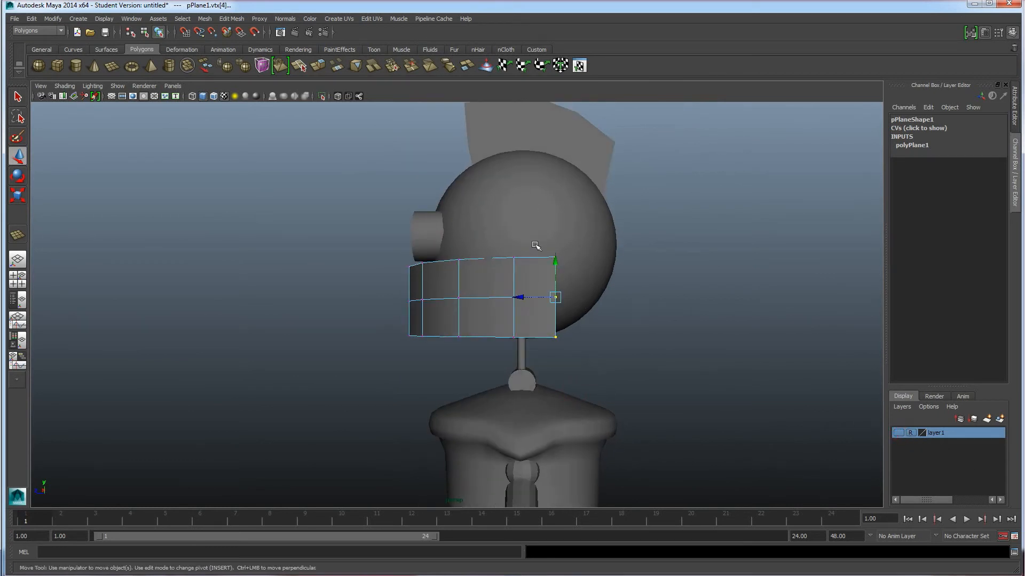
Step: Scale the vertex columns vertically so the jaw plane tapers towards the back of the head
key("r")
left_click_drag(558, 346, 575, 359)
left_click_drag(561, 372, 522, 284)
left_click_drag(545, 347, 542, 325)
left_click_drag(506, 365, 473, 257)
left_click_drag(490, 332, 466, 264)
left_click_drag(486, 357, 468, 280)
Step: Adjust the position and scale of individual vertex columns to refine the curved, tapering outline of the jaw plane
key("w")
left_click_drag(444, 242, 444, 234)
left_click_drag(458, 368, 444, 317)
left_click_drag(481, 349, 476, 353, "alt")
left_click_drag(546, 351, 533, 283, "alt")
mouse_move(540, 352)
left_mouse_down()
mouse_move(506, 321)
mouse_move(527, 346)
left_mouse_up()
key("r")
left_click(579, 367)
left_click_drag(579, 366, 490, 308, "alt")
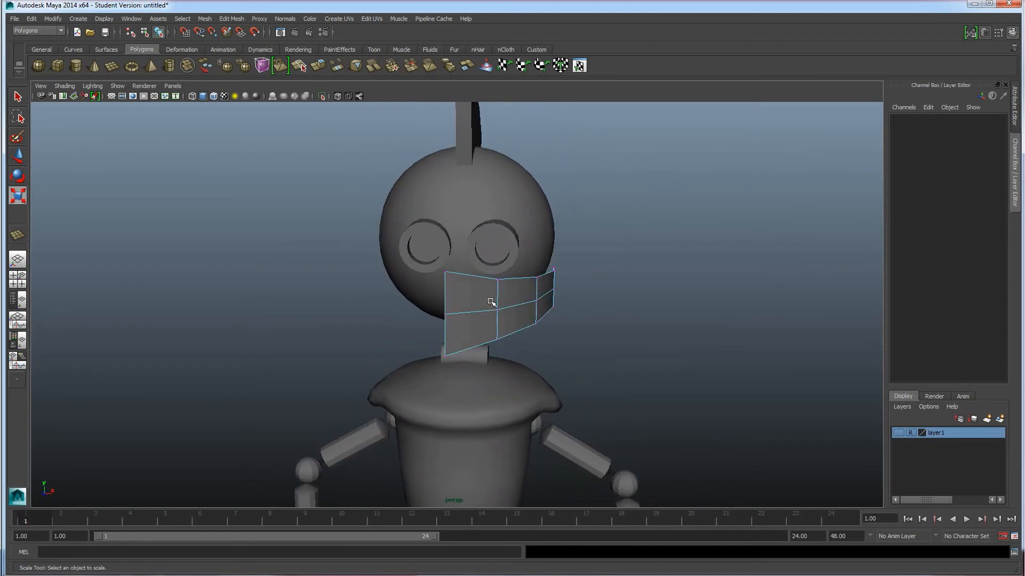
key("w")
left_click_drag(526, 354, 410, 288, "alt")
left_click_drag(461, 401, 462, 401)
left_click_drag(462, 401, 462, 359, "alt")
Step: Select all faces of the jaw plane and extrude them outwards with a local Z translation of about 0.054
right_click_drag(514, 289, 536, 282)
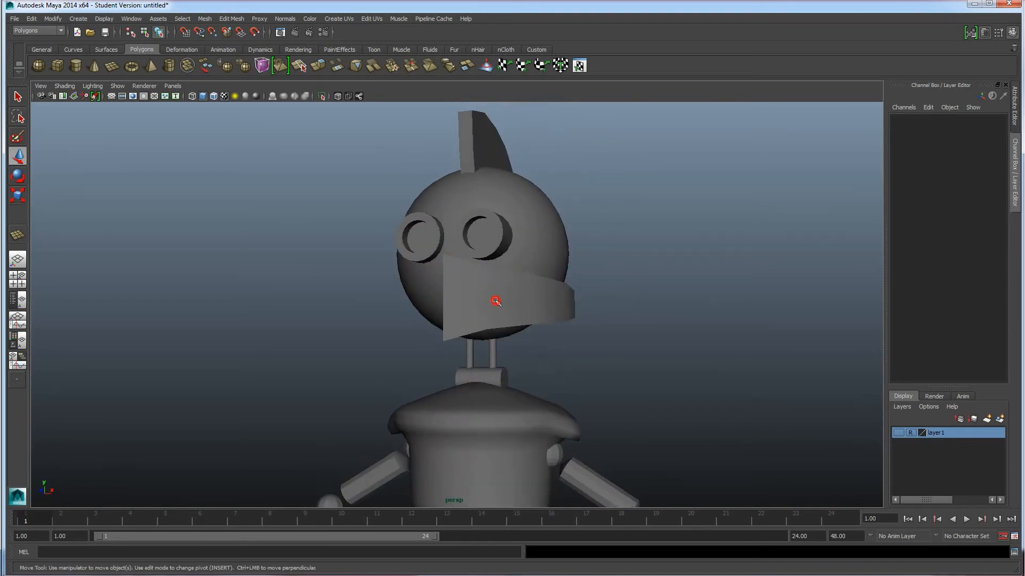
left_click(467, 289)
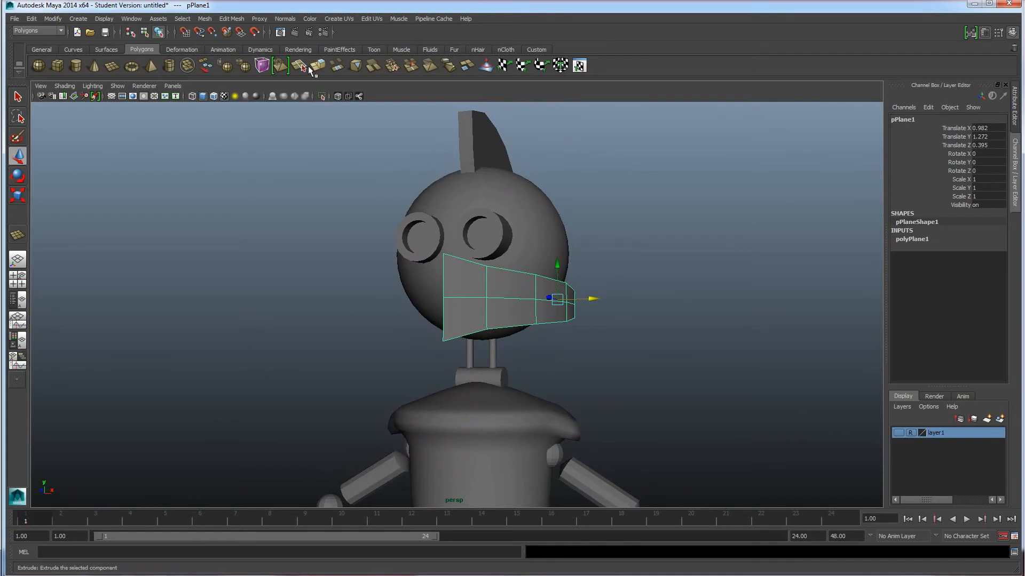
right_click_drag(478, 295, 473, 320)
left_click_drag(378, 221, 639, 365)
mouse_move(563, 381)
left_mouse_down("alt")
mouse_move(533, 383)
mouse_move(565, 382)
left_mouse_up("alt")
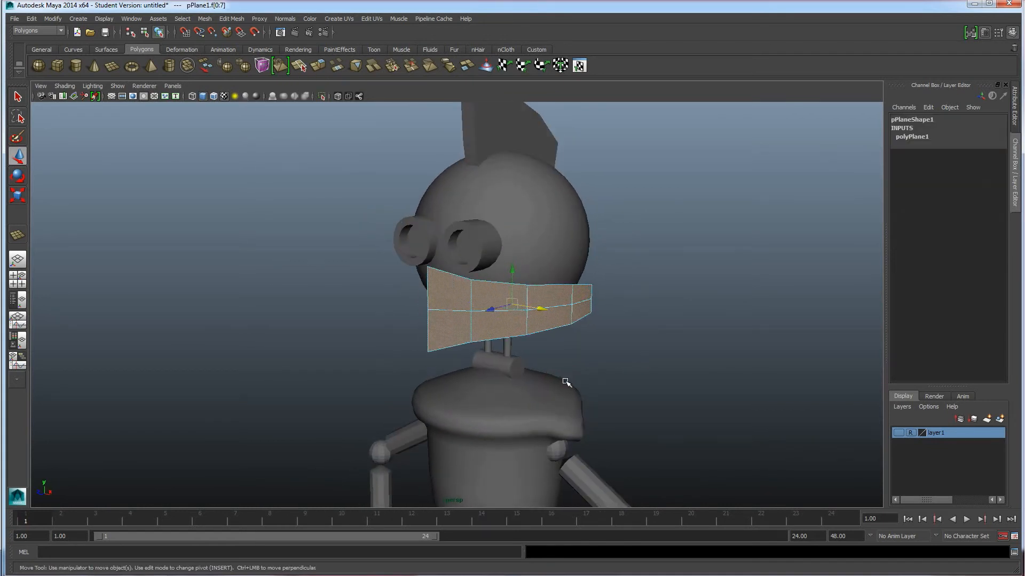
left_click(319, 67)
left_click_drag(534, 369, 500, 366, "alt")
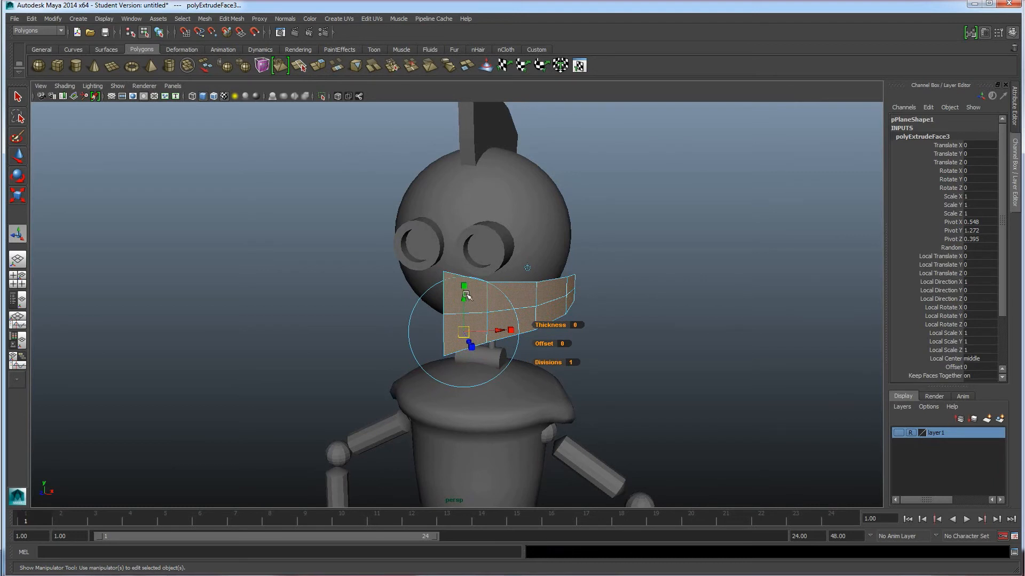
left_click_drag(472, 368, 482, 309, "alt")
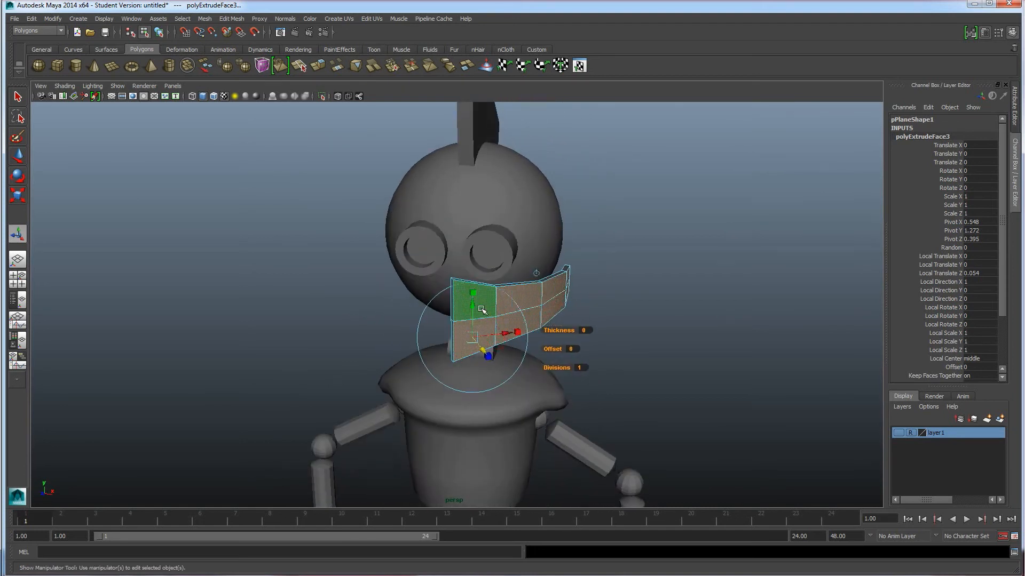
left_click(491, 360)
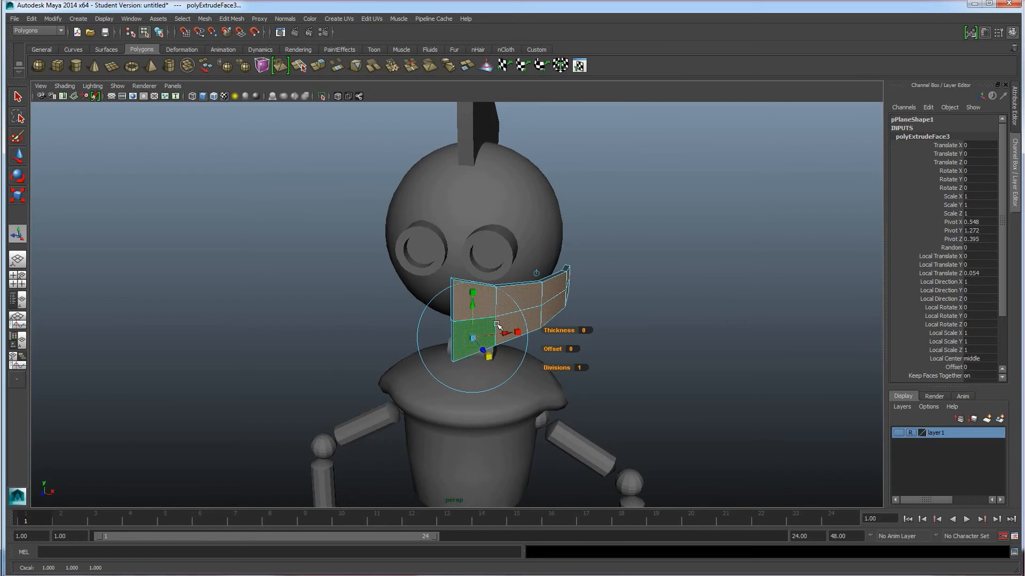
mouse_move(476, 338)
left_mouse_down("alt")
mouse_move(481, 348)
mouse_move(463, 346)
left_mouse_up("alt")
key("ctrl+z")
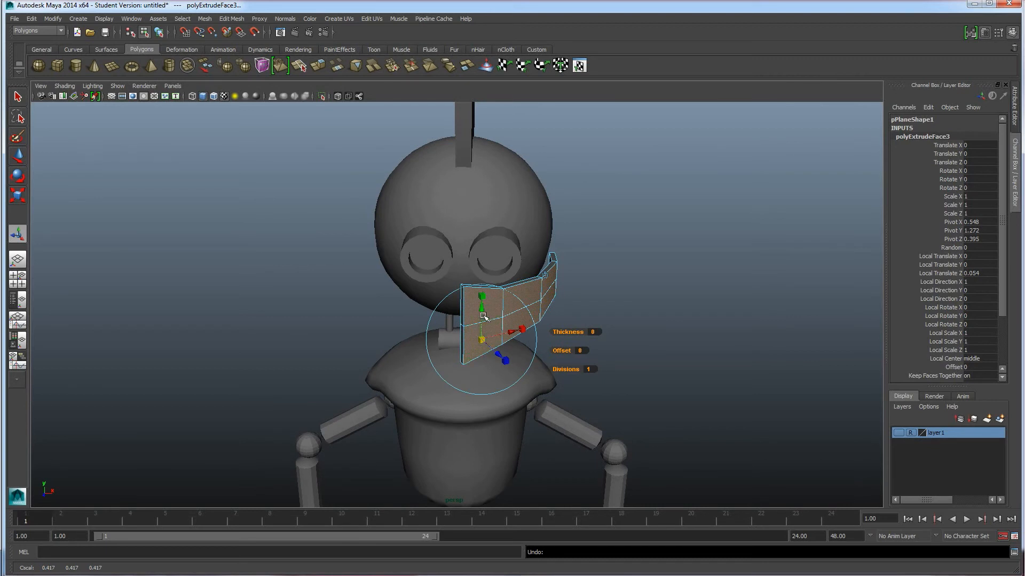
Step: Extrude the jaw's outer faces again and scale them inwards to a local scale of 0.75 to form a border
left_click(318, 66)
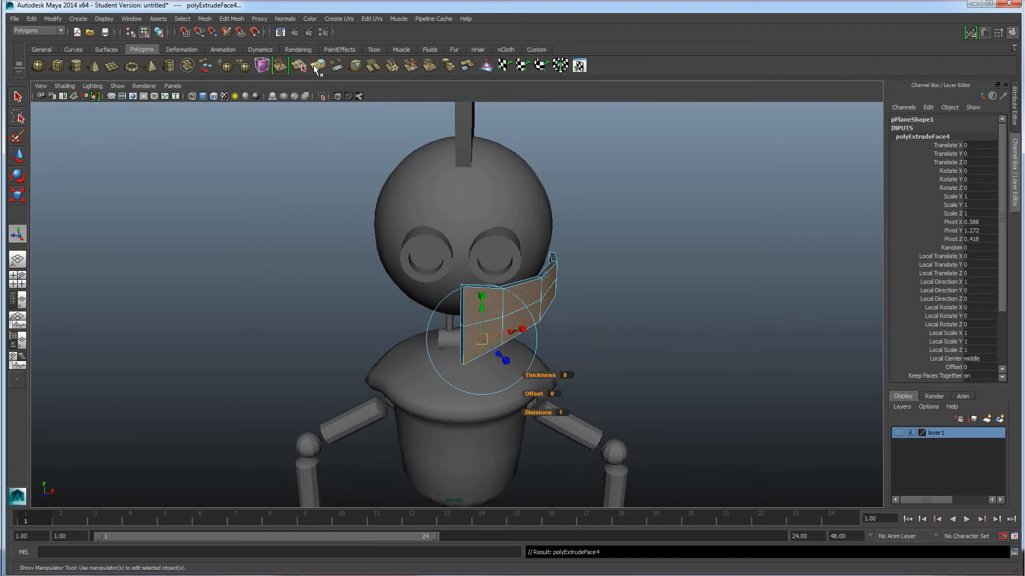
left_click(507, 361)
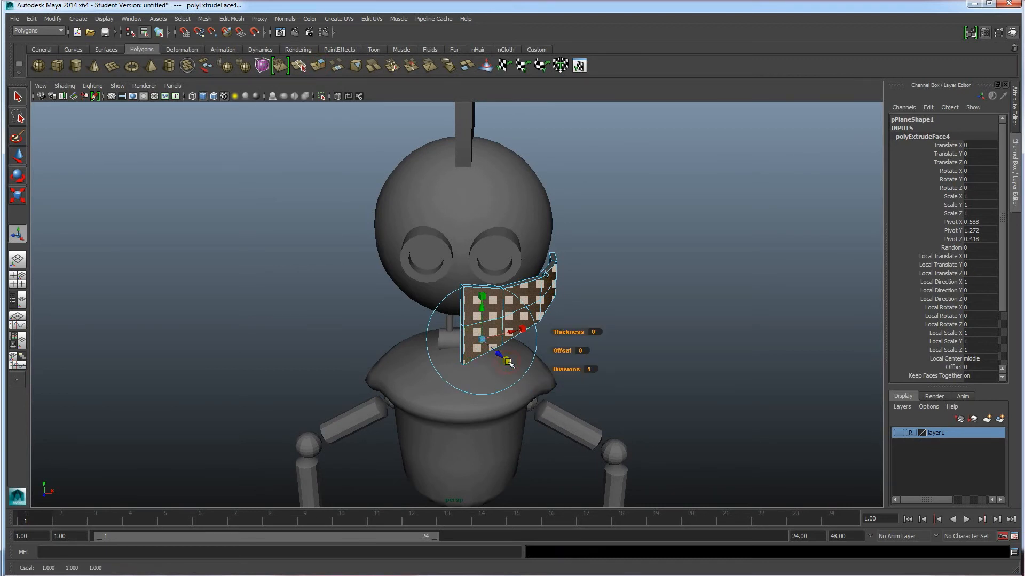
left_click_drag(484, 344, 425, 338)
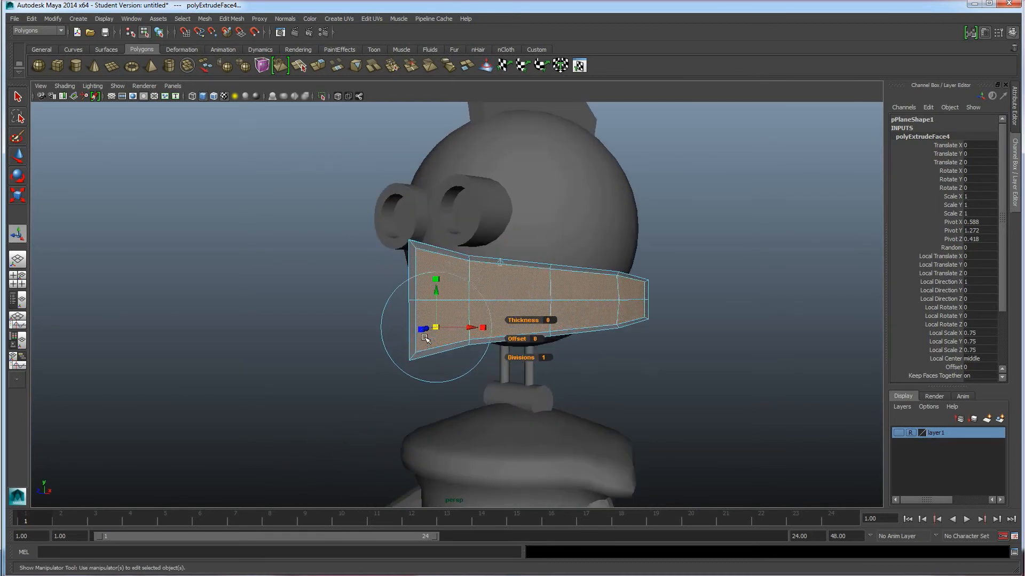
Step: Extrude the inset jaw faces once more and push them inwards to a local Z translation of about -0.028
left_click_drag(615, 336, 583, 340, "alt")
left_click_drag(521, 288, 427, 271, "alt")
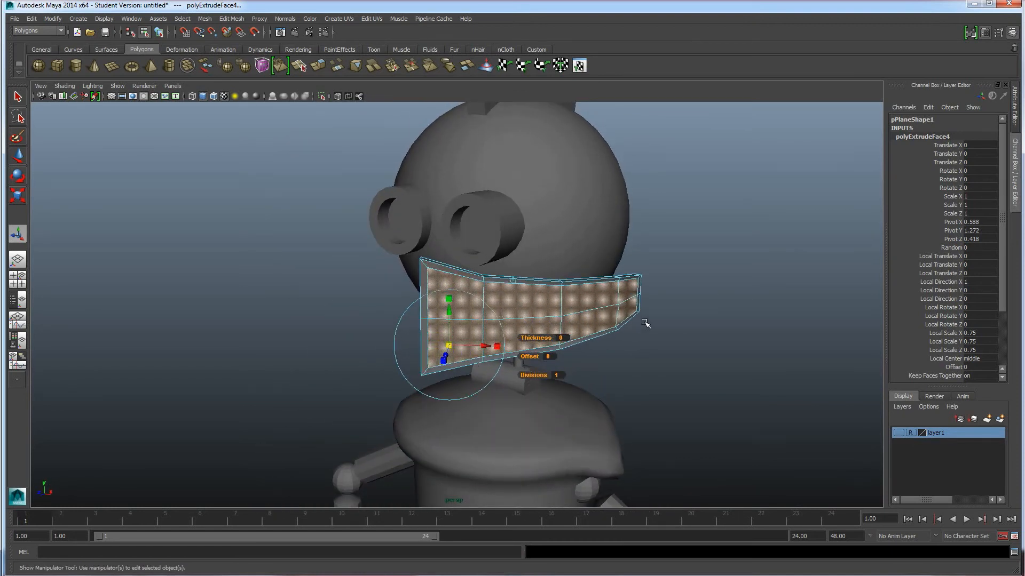
left_click_drag(480, 290, 419, 318, "alt")
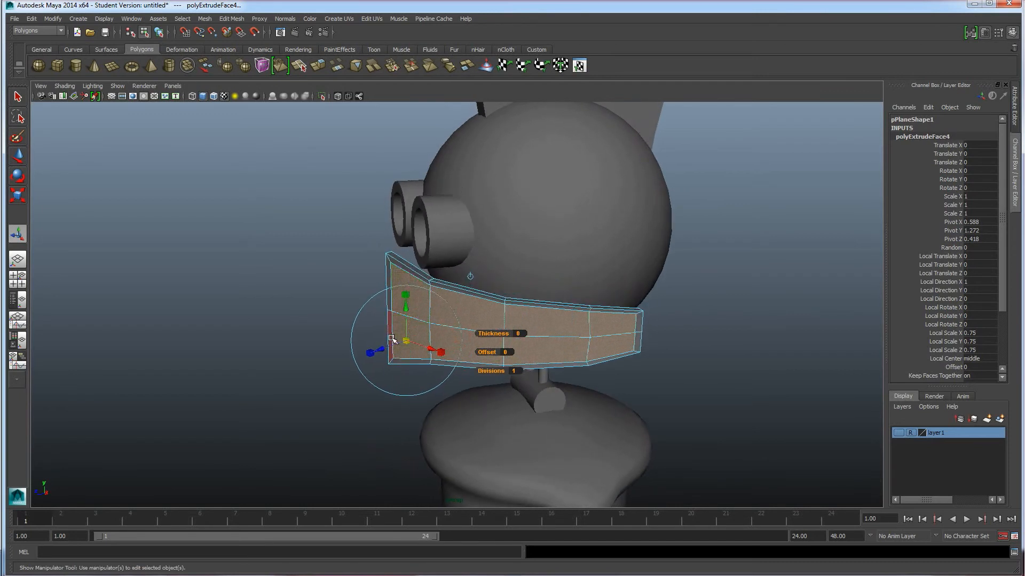
left_click(319, 65)
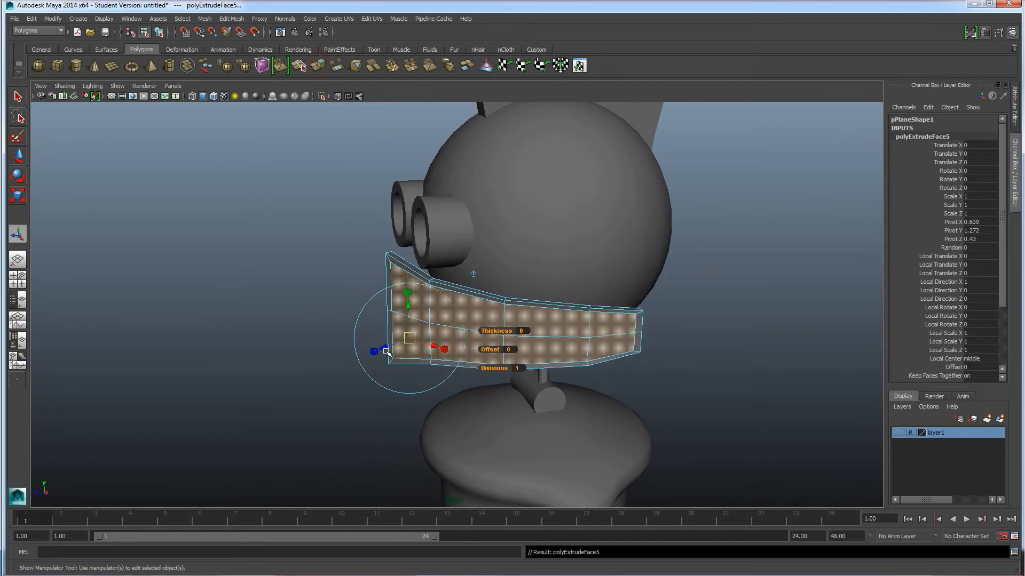
left_click_drag(386, 347, 508, 274)
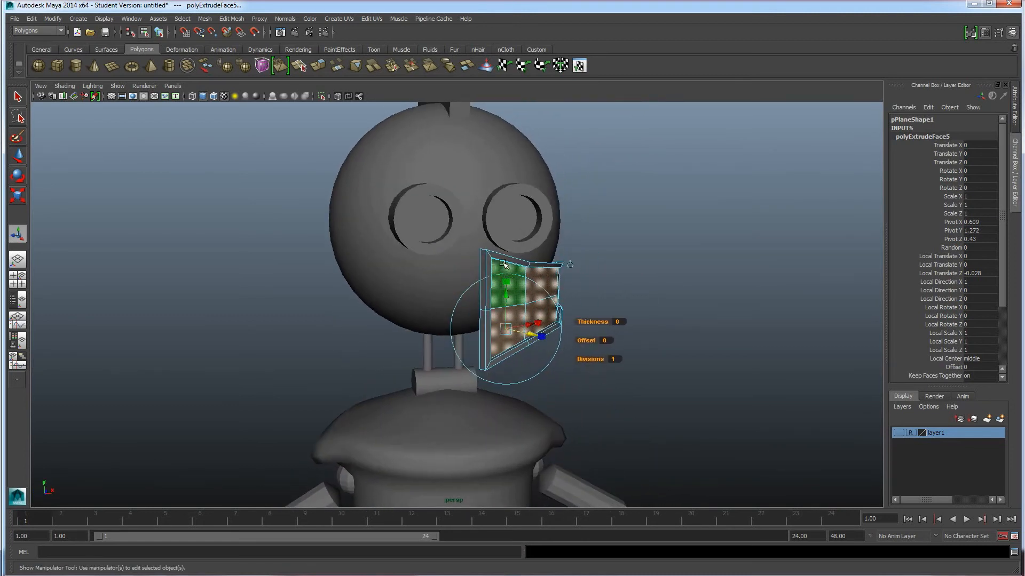
Step: Extrude the two recessed faces nearest the jaw's front edge and scale them inwards to a local scale of 0.533
left_click_drag(577, 350, 441, 321, "alt")
scroll(449, 331, "up", 4)
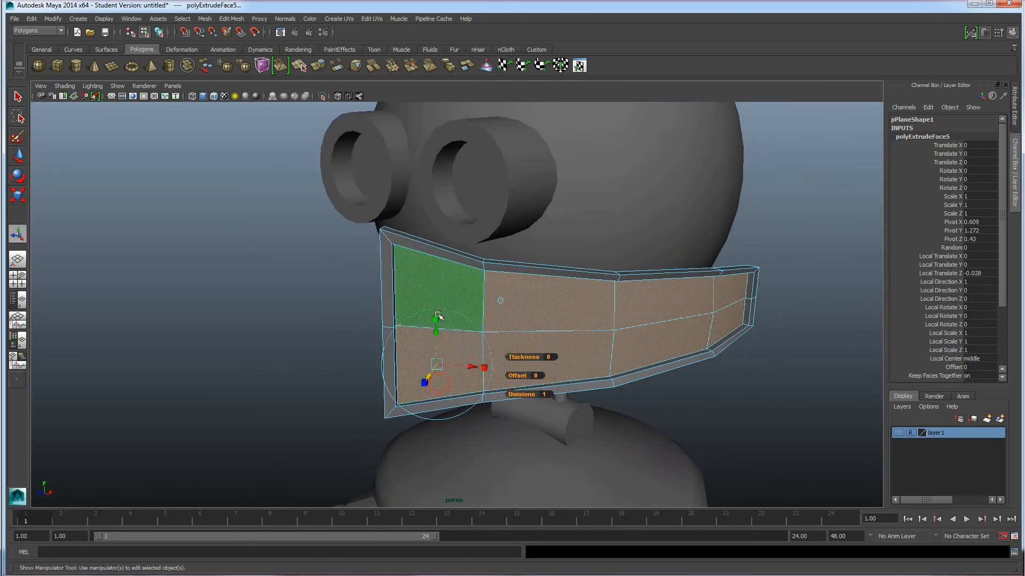
left_click(441, 293)
left_click(434, 363, "shift")
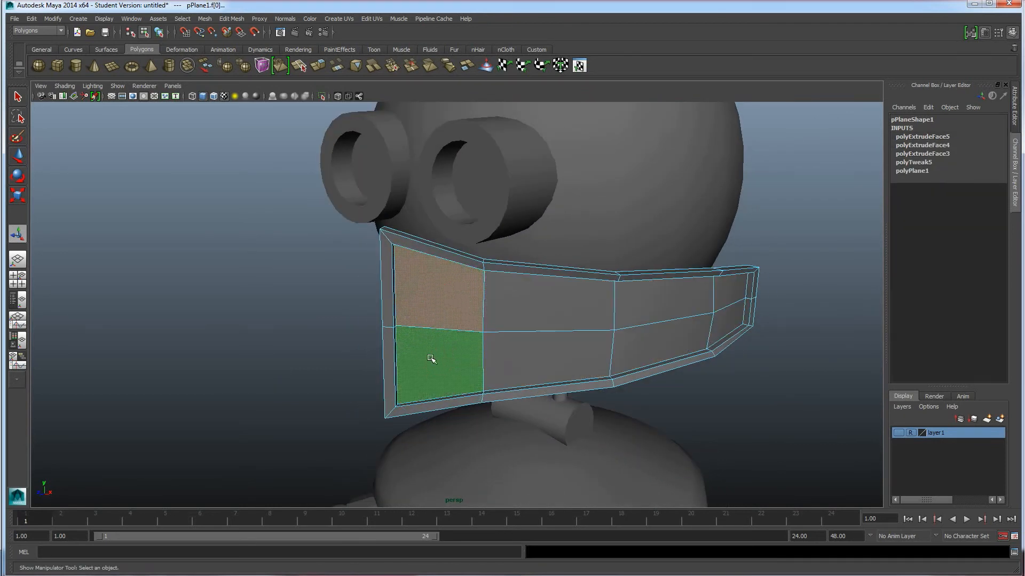
left_click(317, 66)
left_click_drag(407, 354, 394, 377, "alt")
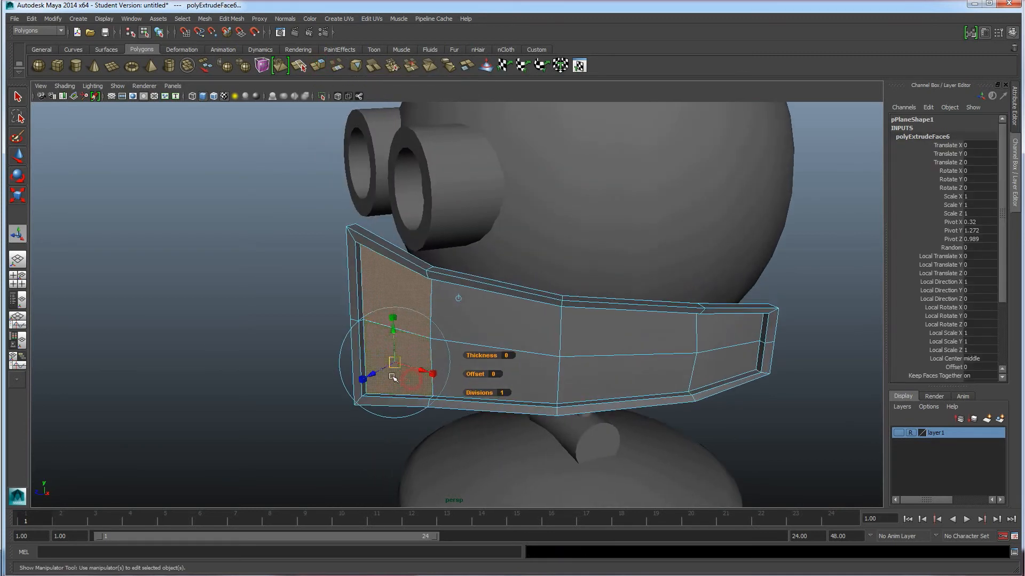
left_click(364, 381)
left_click_drag(398, 364, 468, 292)
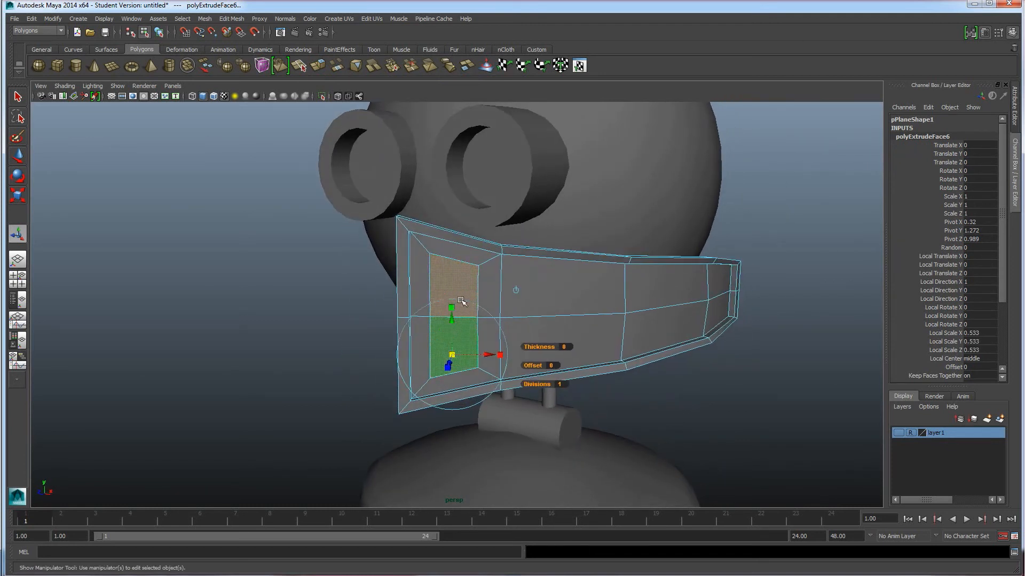
Step: Extrude the inset front faces again and push them inwards to a local Z translation of -0.023
left_click_drag(440, 371, 428, 311, "alt")
left_click_drag(429, 396, 394, 408, "alt")
left_click(326, 66)
left_click_drag(384, 352, 577, 325, "alt")
left_click_drag(522, 288, 341, 315, "alt")
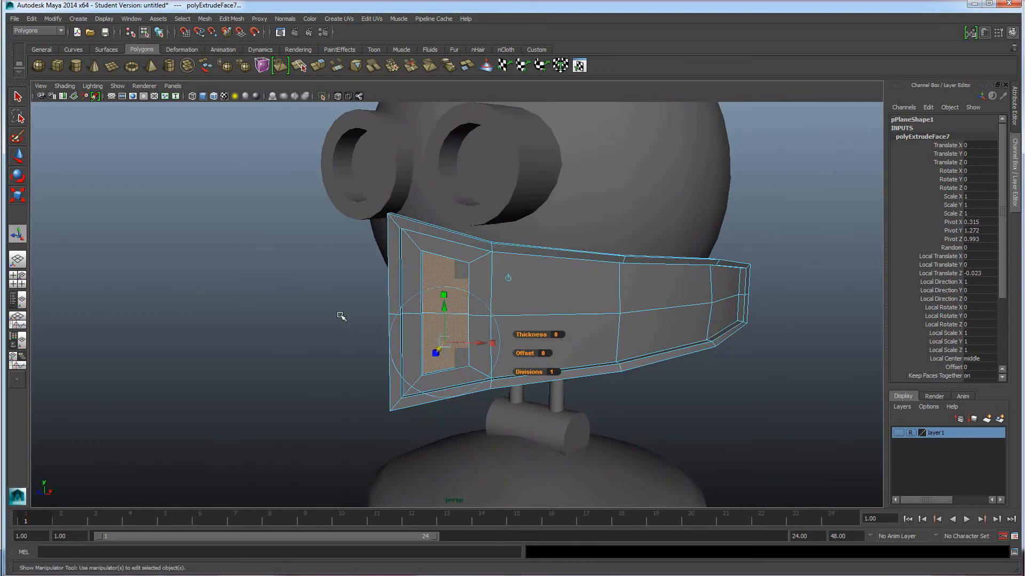
Step: Delete the pushed-in front faces and the matching faces on the jaw's back side to cut an open window
key("Delete")
left_click(448, 340)
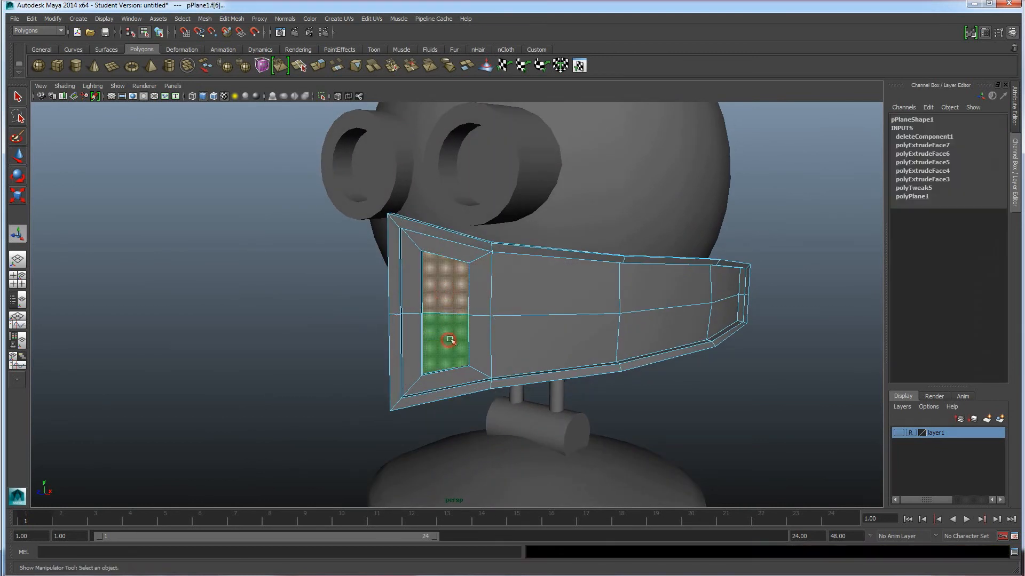
left_click_drag(452, 325, 587, 331, "alt")
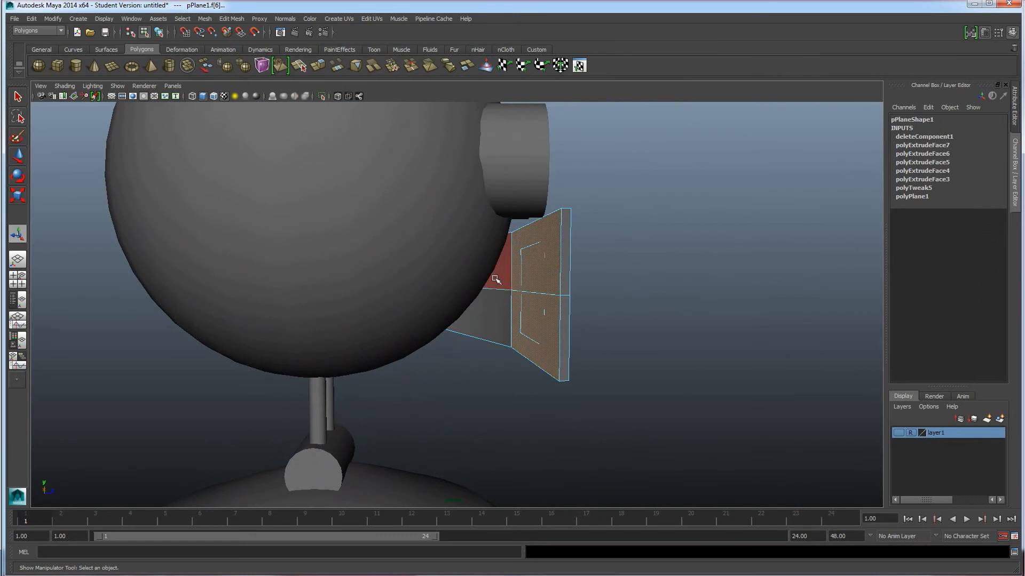
left_click(518, 328, "shift")
key("Delete")
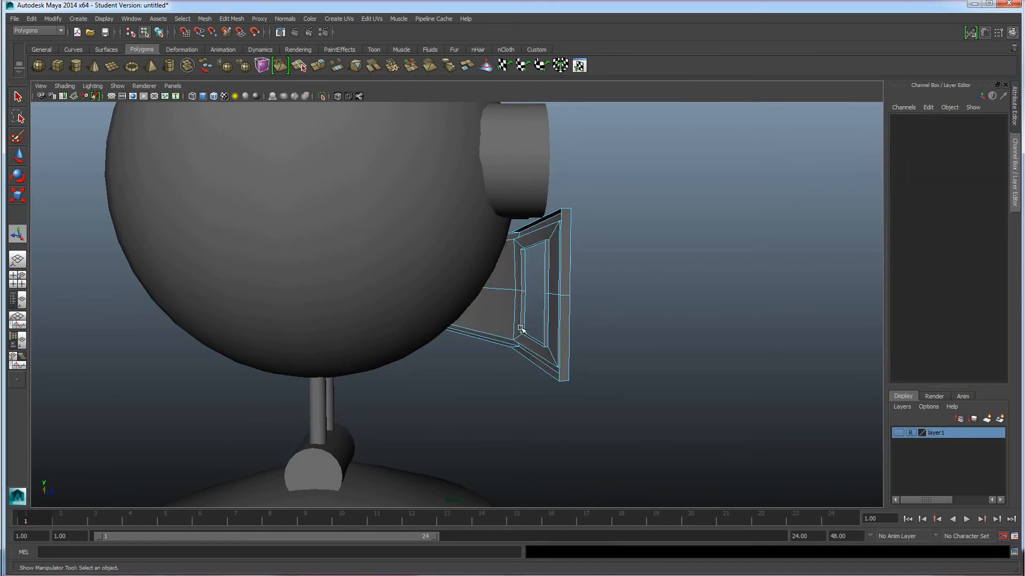
Step: Insert a vertical edge loop through the middle of the jaw section behind the front window
left_click_drag(533, 310, 516, 296, "alt")
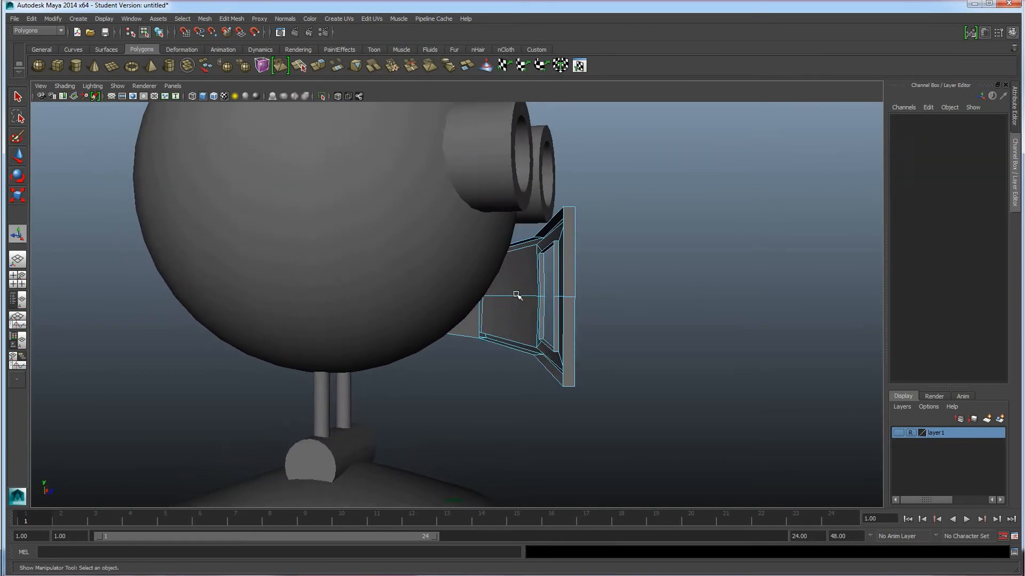
left_click_drag(555, 228, 465, 235, "alt")
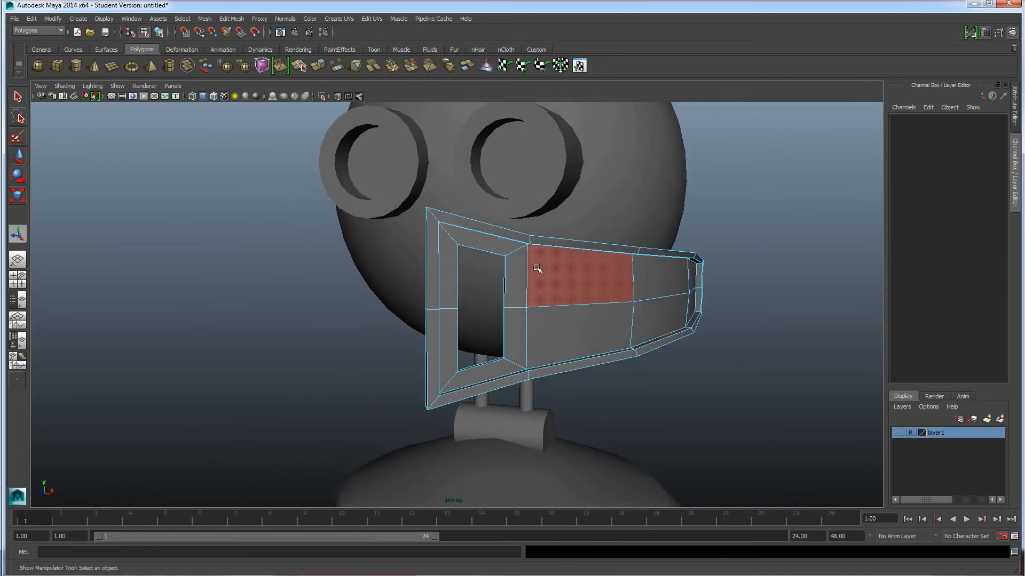
left_click_drag(468, 309, 521, 238, "alt")
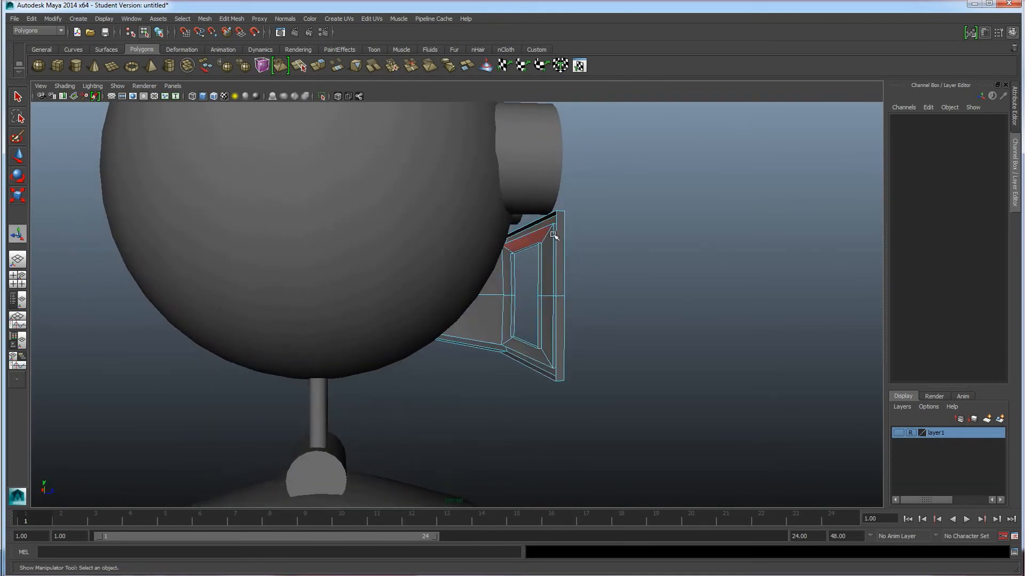
left_click_drag(477, 348, 513, 363, "alt")
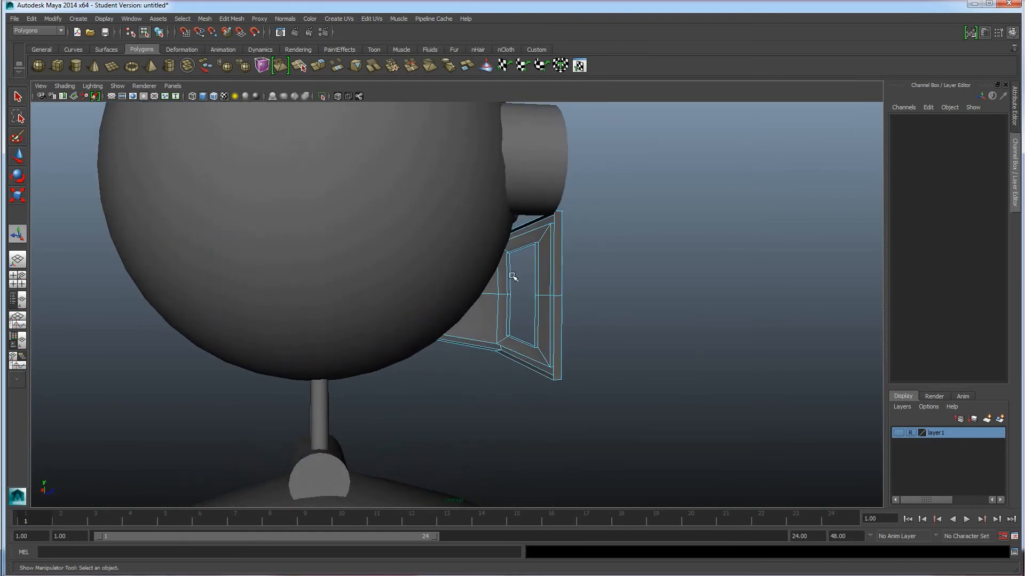
left_click_drag(543, 269, 422, 267, "alt")
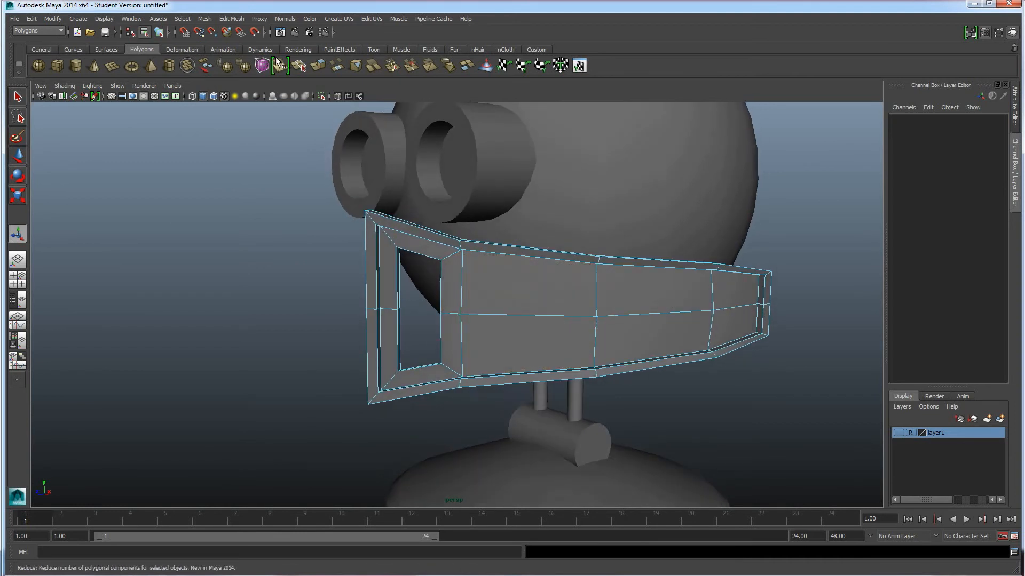
left_click(226, 19)
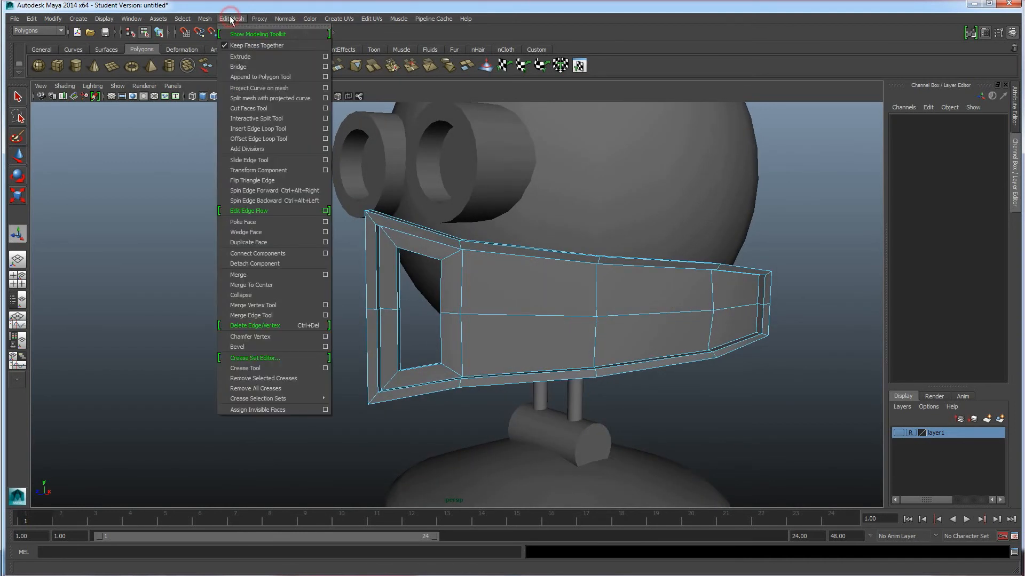
left_click(246, 129)
left_click_drag(537, 316, 538, 318)
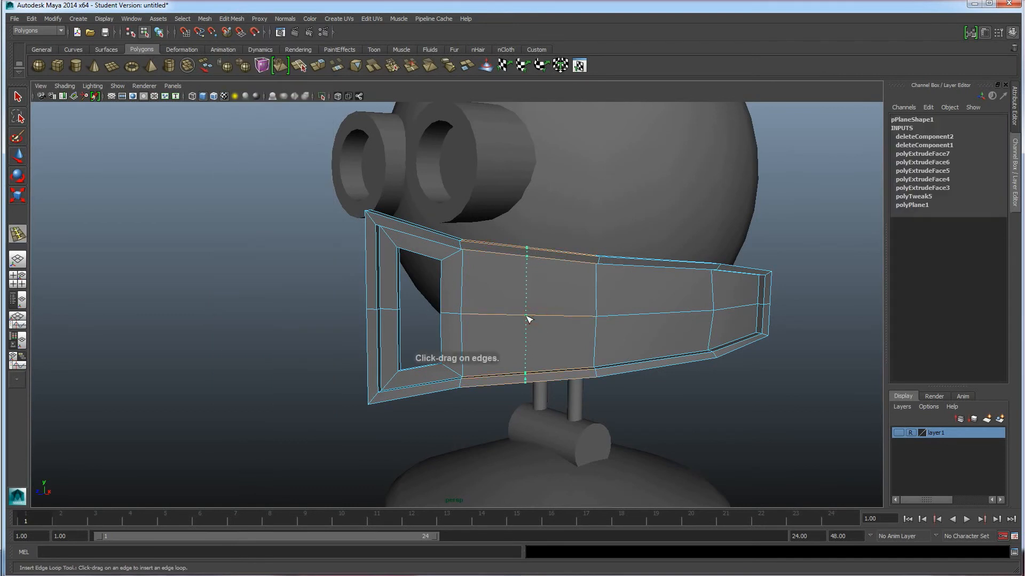
left_click_drag(530, 319, 530, 320)
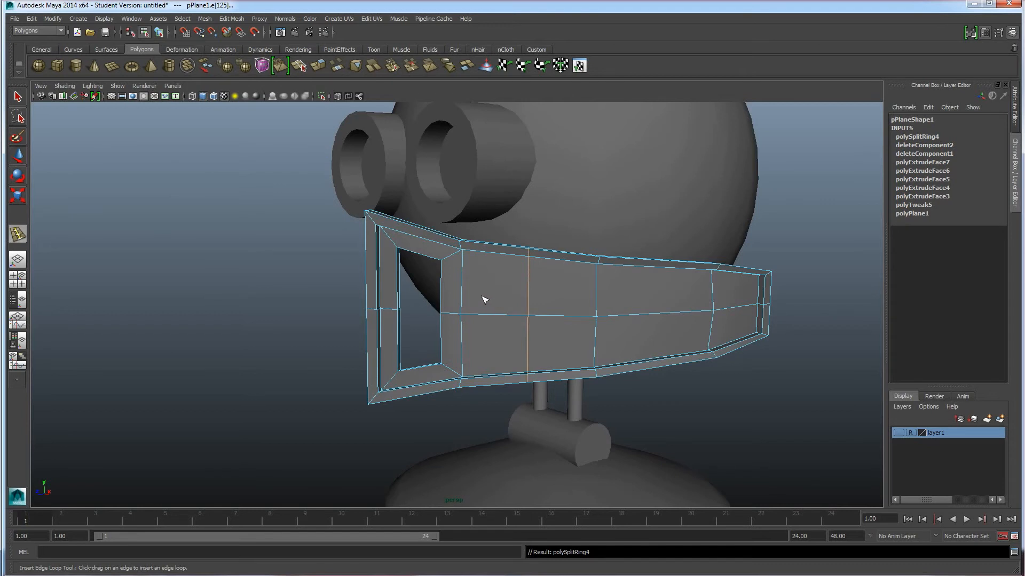
Step: Extrude the two faces between the front window and the new edge loop, scaled inwards to a local scale of 0.533
key("w")
right_click_drag(483, 287, 491, 301)
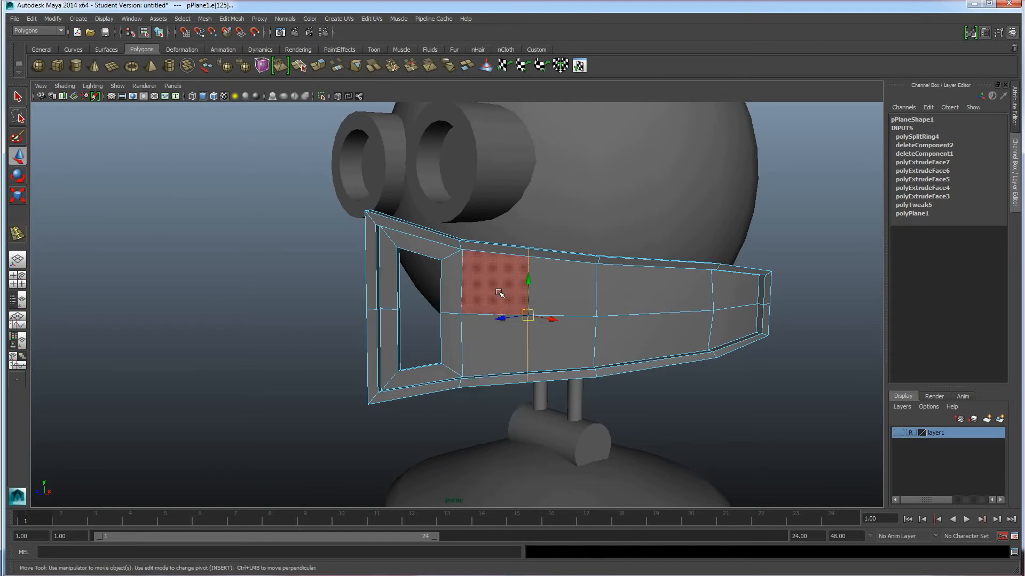
left_click(494, 296)
left_click(494, 344, "shift")
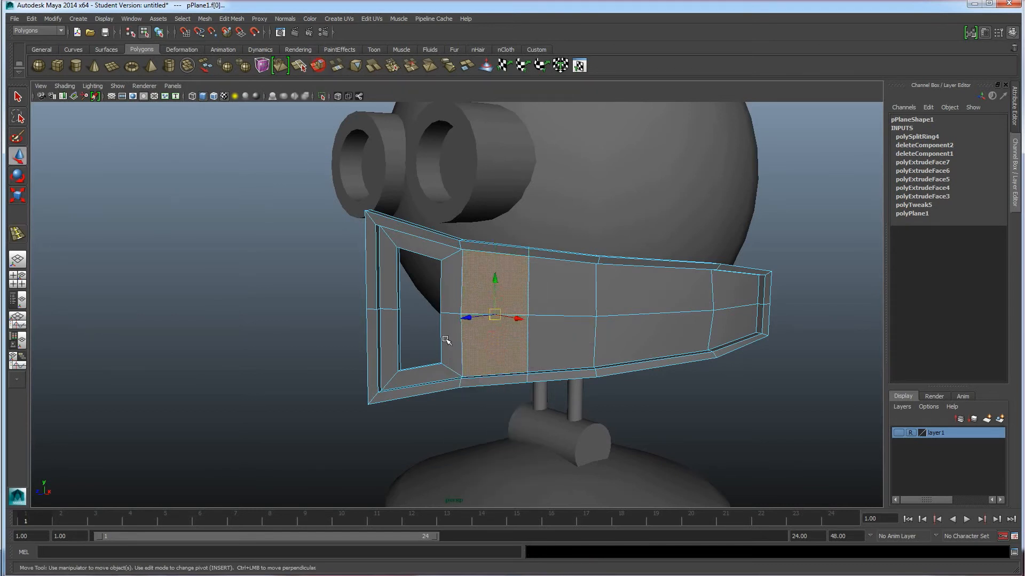
left_click(318, 65)
left_click_drag(490, 309, 372, 418, "alt")
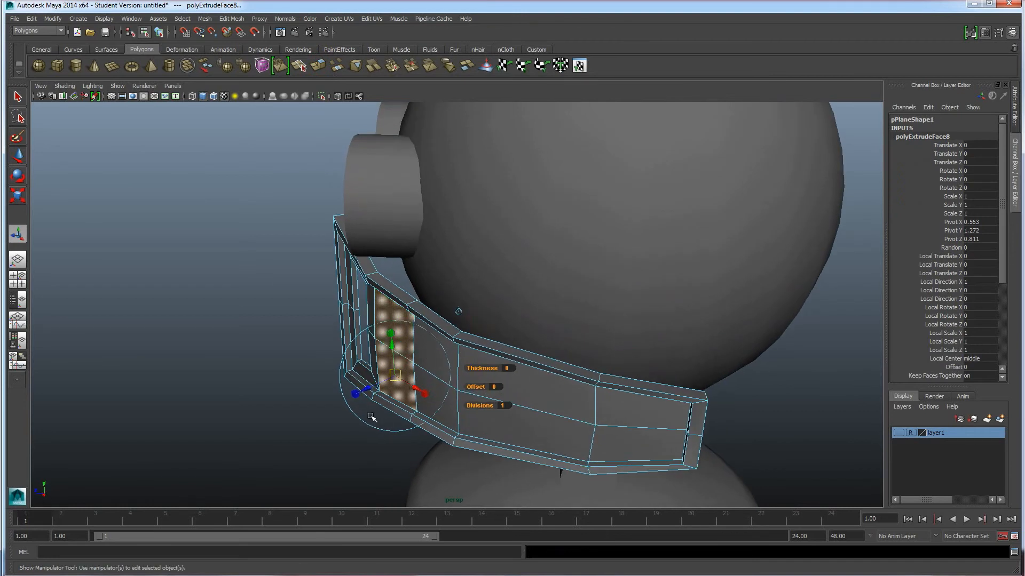
left_click(356, 395)
left_click_drag(415, 411, 418, 364, "alt")
left_click_drag(418, 365, 457, 293, "alt")
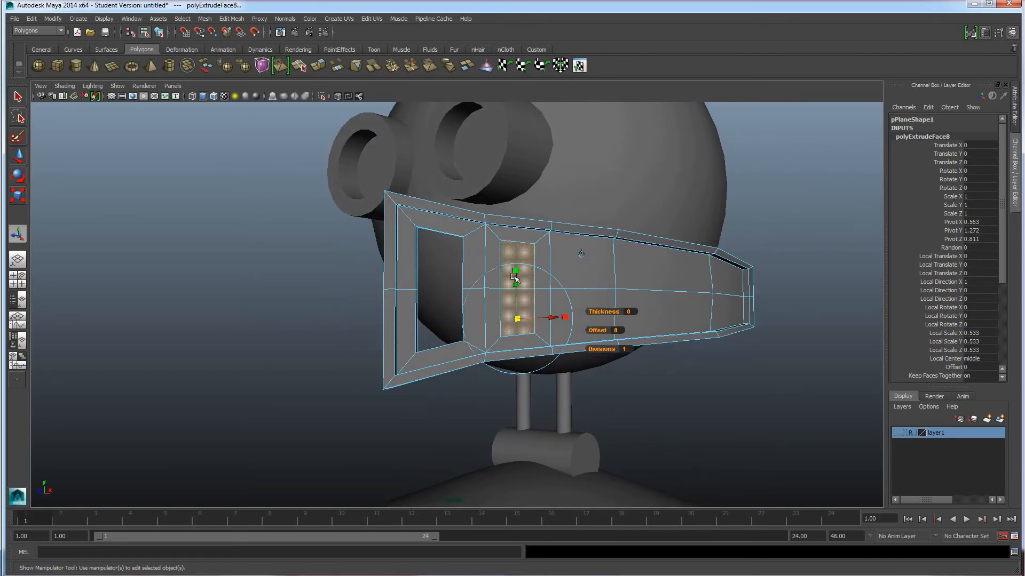
Step: Extrude the second inset to a local Z translation of -0.036 and delete its faces to open a second window
left_click_drag(512, 313, 437, 364, "alt")
left_click(323, 68)
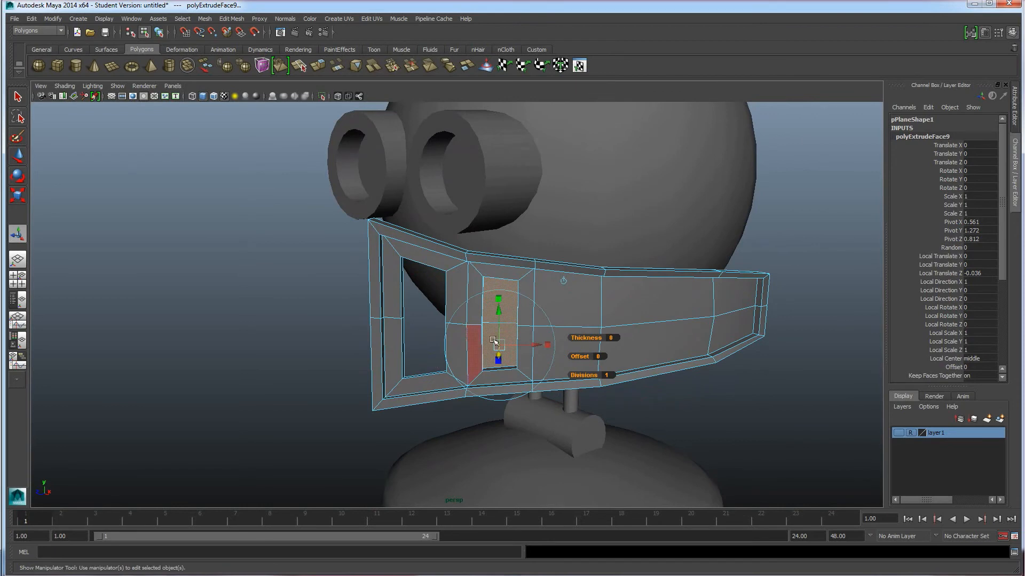
key("Delete")
left_click_drag(486, 336, 380, 330, "alt")
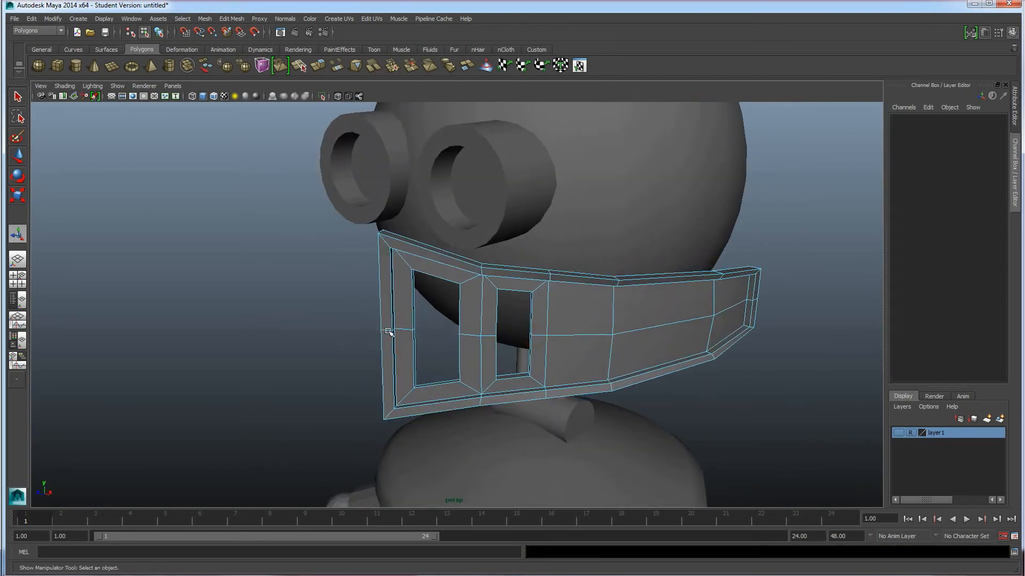
left_click_drag(725, 303, 579, 308, "alt")
Step: Create a small polygon cylinder in the side view and move it onto the jaw's rear end as a hinge
right_click(495, 340)
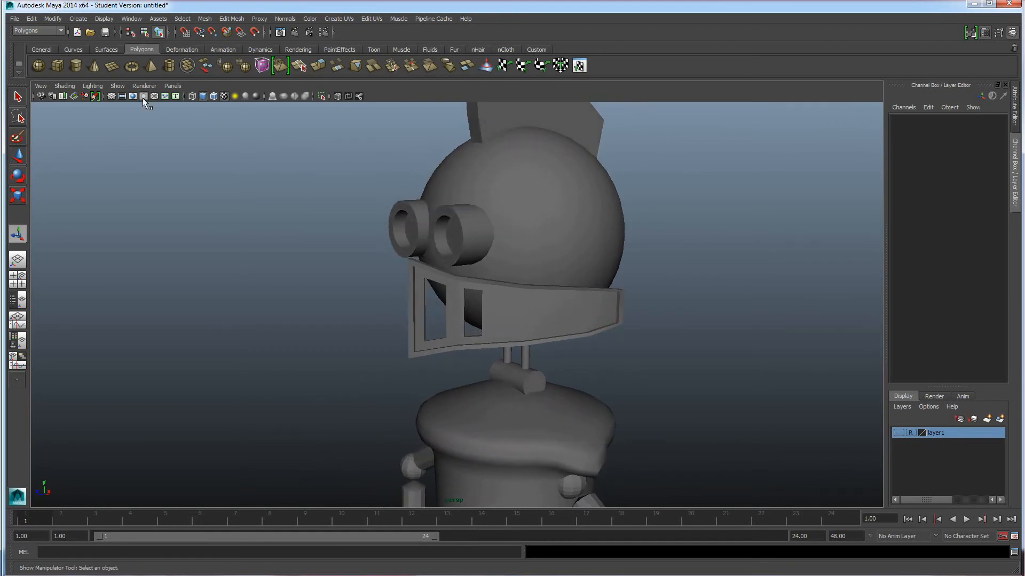
left_click(77, 65)
key("space")
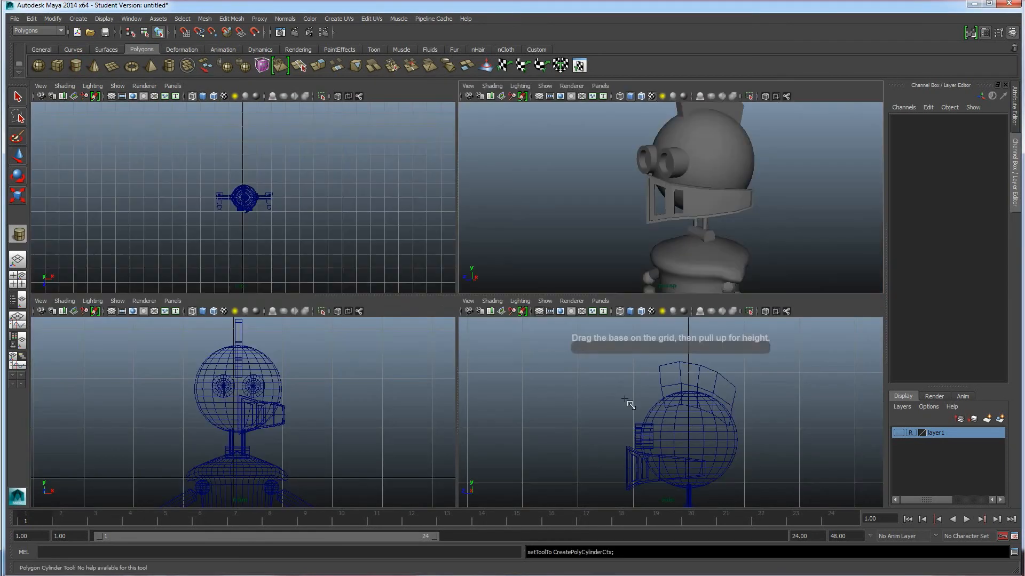
middle_click_drag(686, 446, 640, 383, "alt")
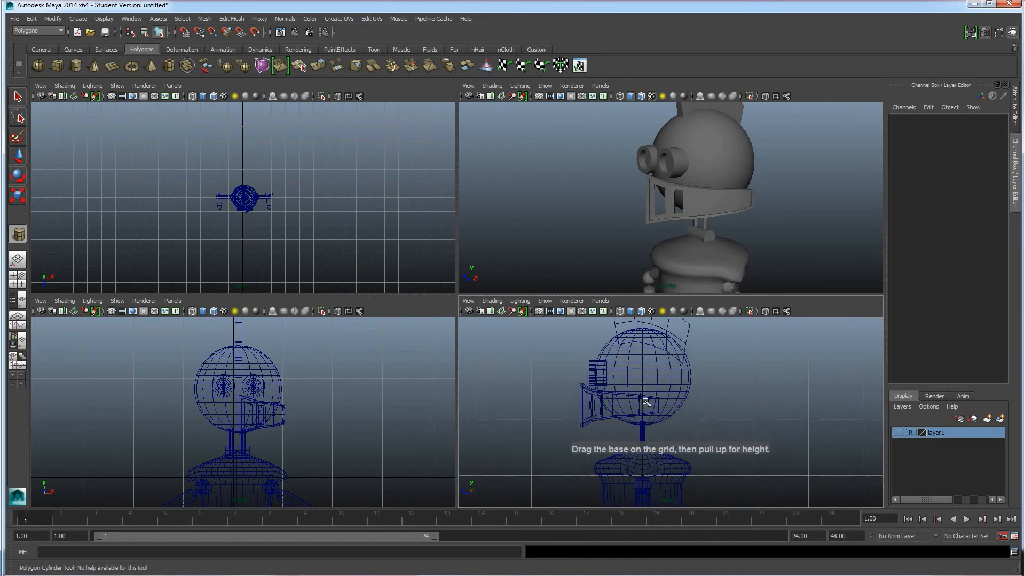
left_click_drag(649, 406, 650, 398)
key("space")
left_click_drag(587, 281, 638, 288, "alt")
left_click_drag(494, 269, 521, 300)
scroll(528, 294, "up", 3)
left_click_drag(552, 267, 559, 303)
Step: Combine the hinge cylinder and the jaw piece into a single mesh
left_click(542, 313)
left_click(591, 307)
left_click(557, 314)
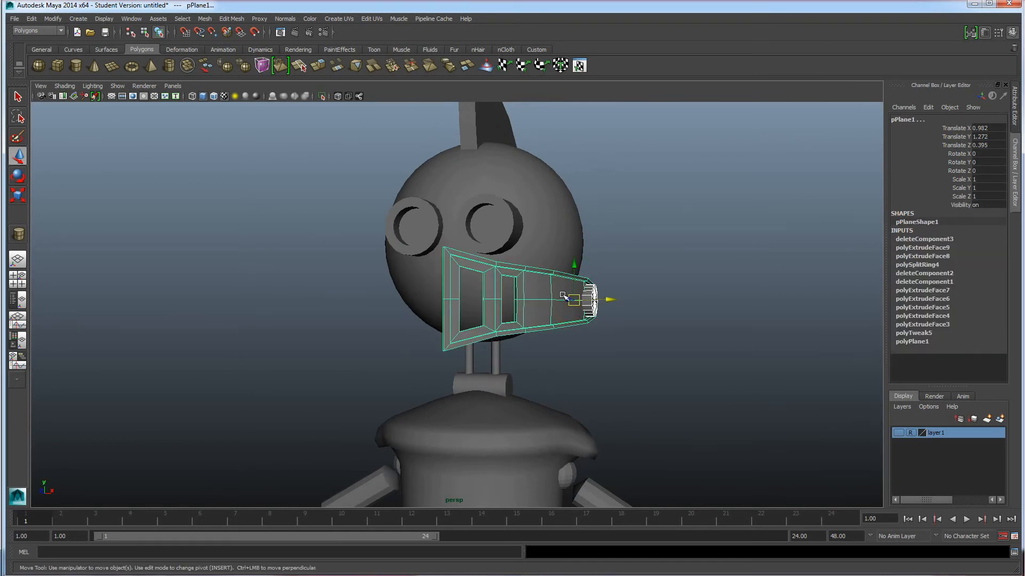
left_click(205, 21)
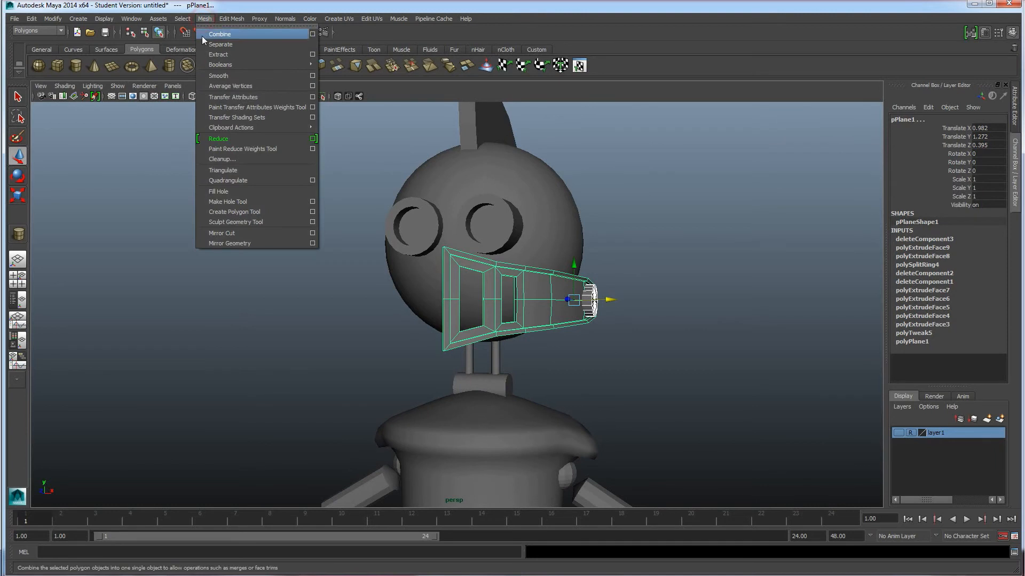
left_click(219, 33)
Step: Mirror the combined jaw mesh in the -X direction without merging it with the original
left_click(624, 322)
left_click(585, 312)
left_click(618, 357)
left_click(561, 312)
left_click_drag(533, 319, 548, 288, "alt")
left_click(204, 19)
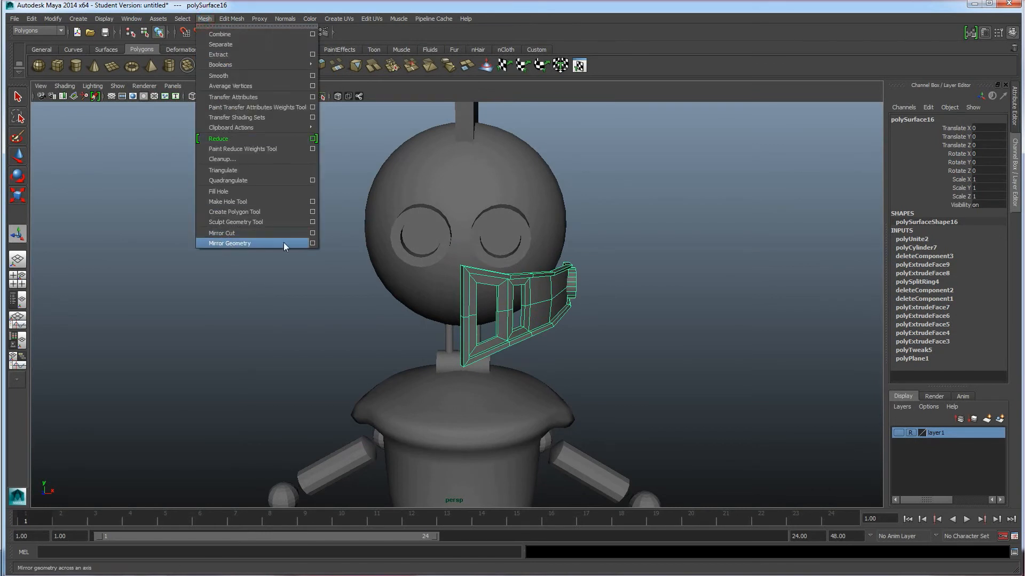
left_click(310, 243)
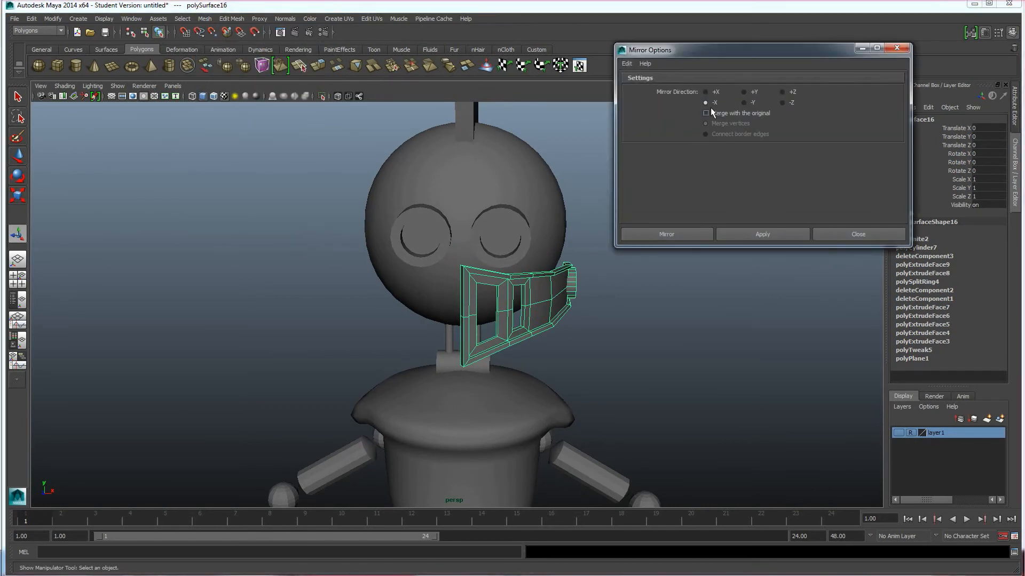
left_click(740, 235)
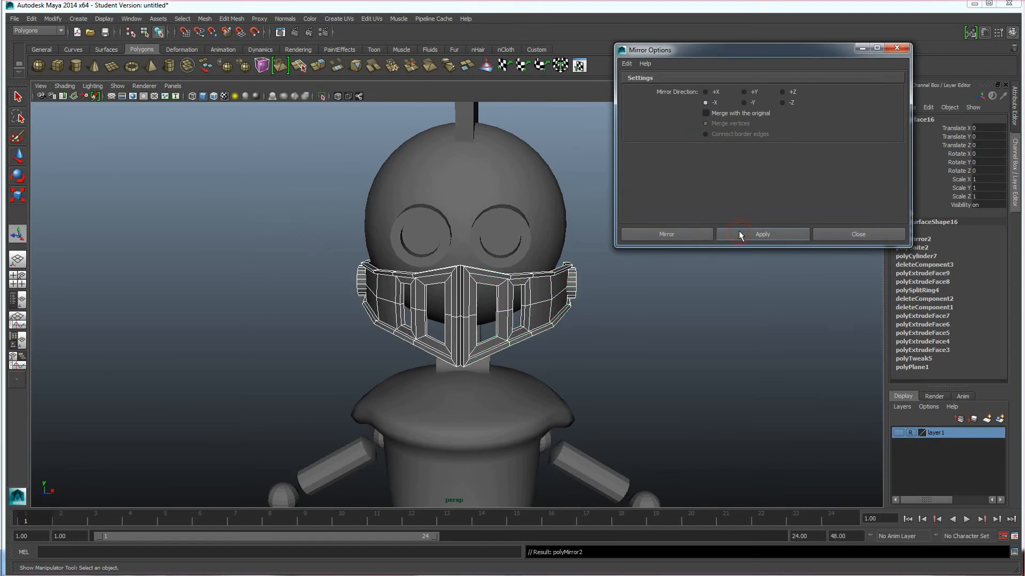
left_click_drag(497, 347, 443, 304, "alt")
scroll(430, 357, "up", 4)
left_click(213, 332)
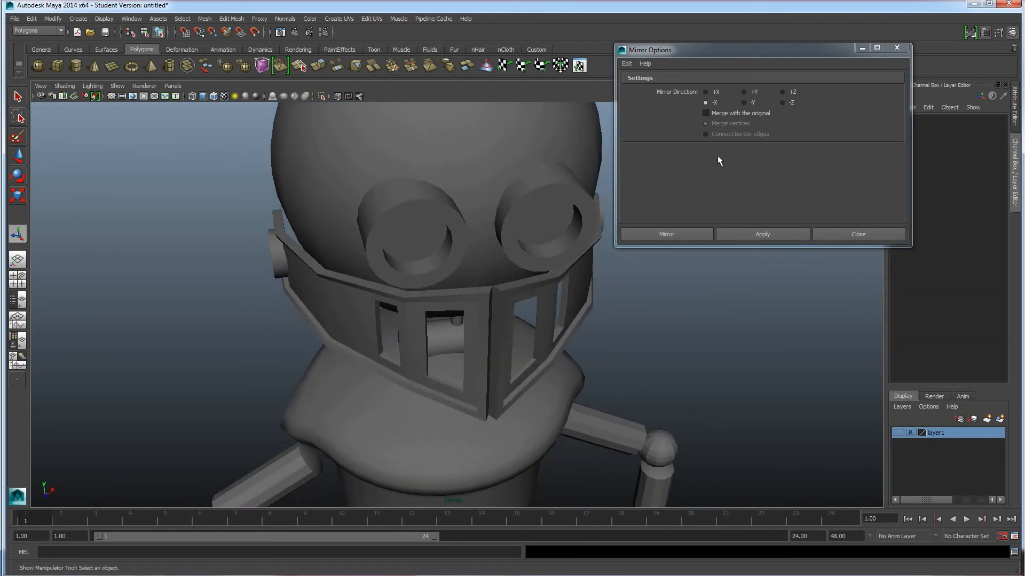
left_click(897, 48)
Step: Delete the inner faces along the centre seam where the two mirrored jaw halves meet
left_click_drag(551, 279, 448, 344, "alt")
left_click(435, 310)
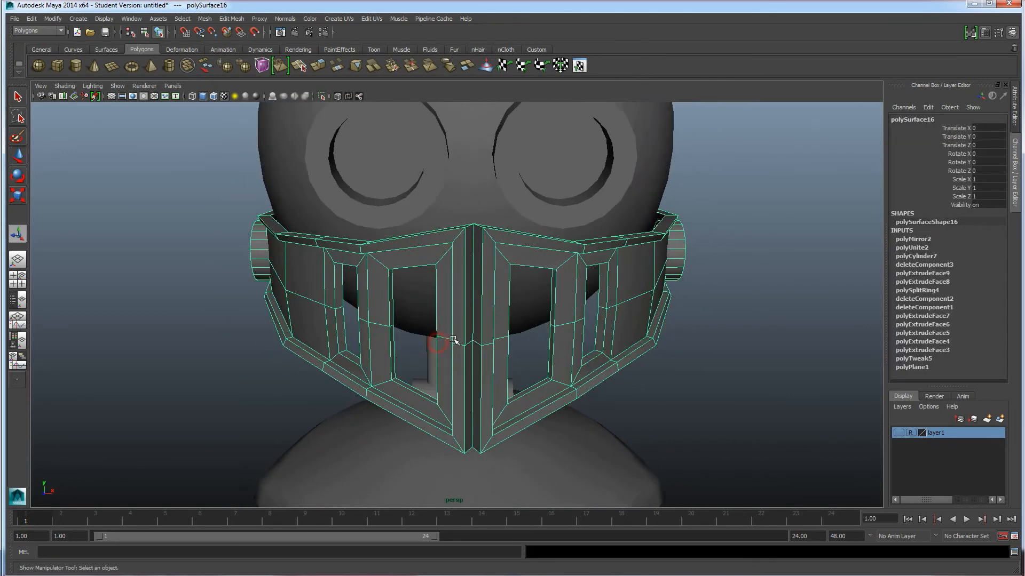
right_click(461, 319)
left_click(463, 343)
left_click(475, 282)
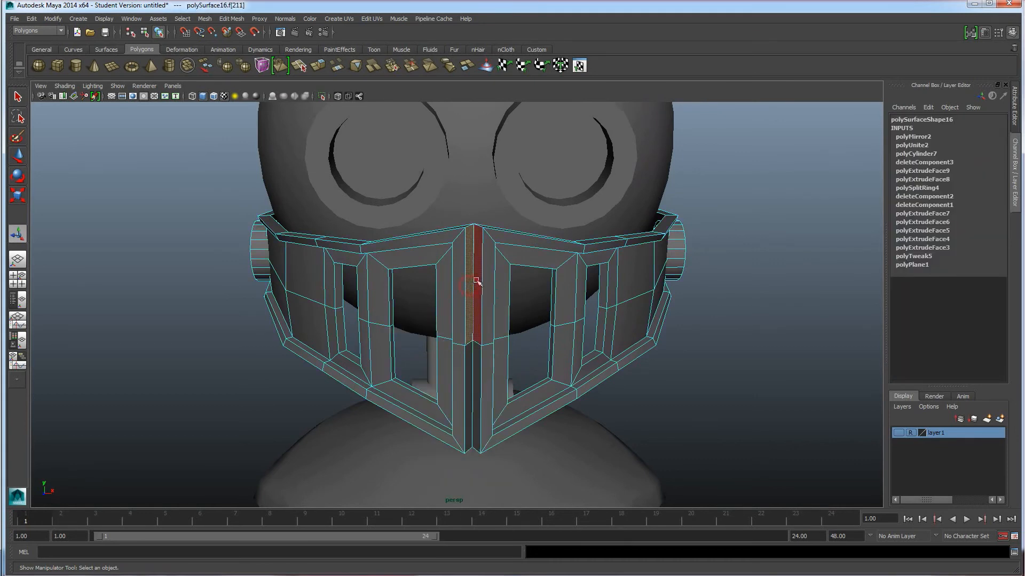
mouse_move(460, 361)
left_mouse_down("alt")
mouse_move(407, 382)
mouse_move(442, 367)
left_mouse_up("alt")
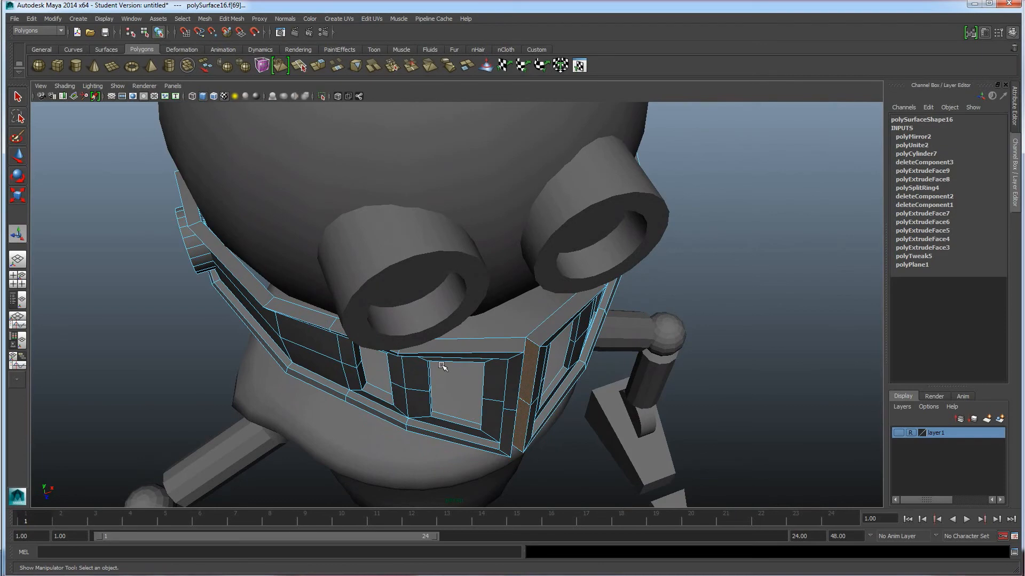
left_click(442, 366)
left_click_drag(442, 367, 499, 320, "alt")
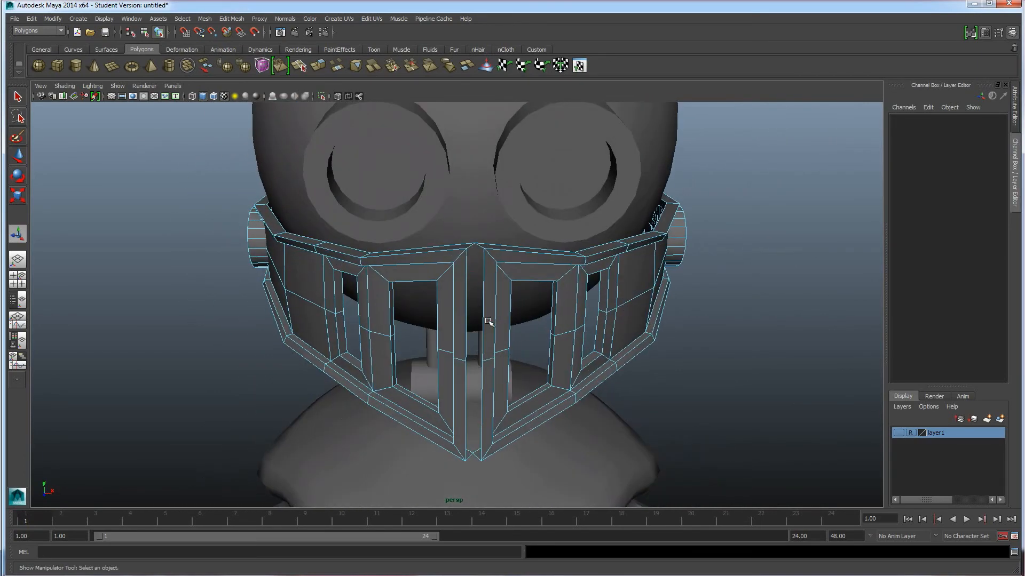
Step: Merge the two front vertices at the upper end of the jaw guard's centre seam to their centre
middle_click_drag(491, 330, 474, 329, "alt")
scroll(475, 328, "down", 2)
right_click_drag(490, 275, 462, 270)
left_click(473, 255)
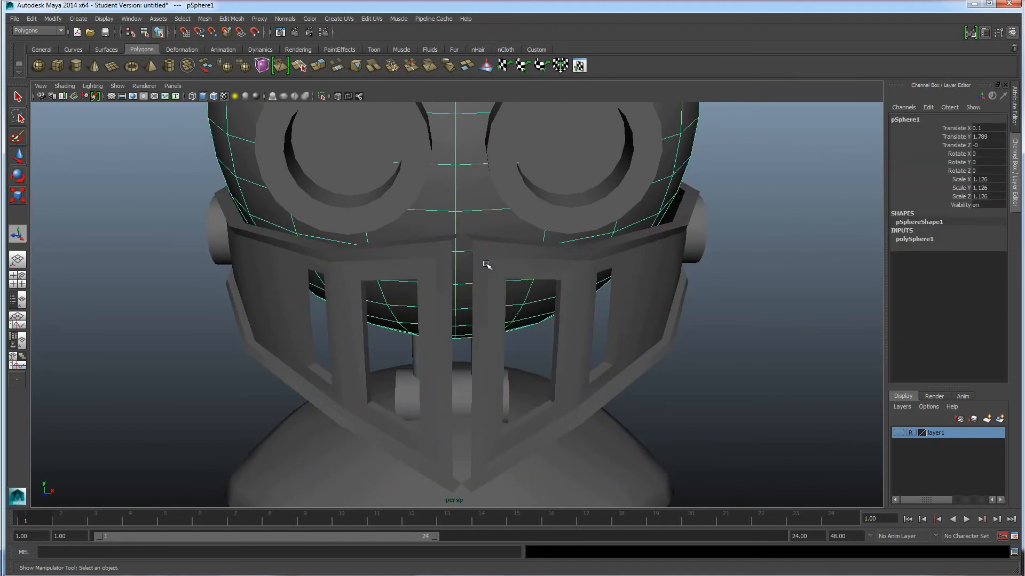
key("ctrl+z")
left_click(474, 240)
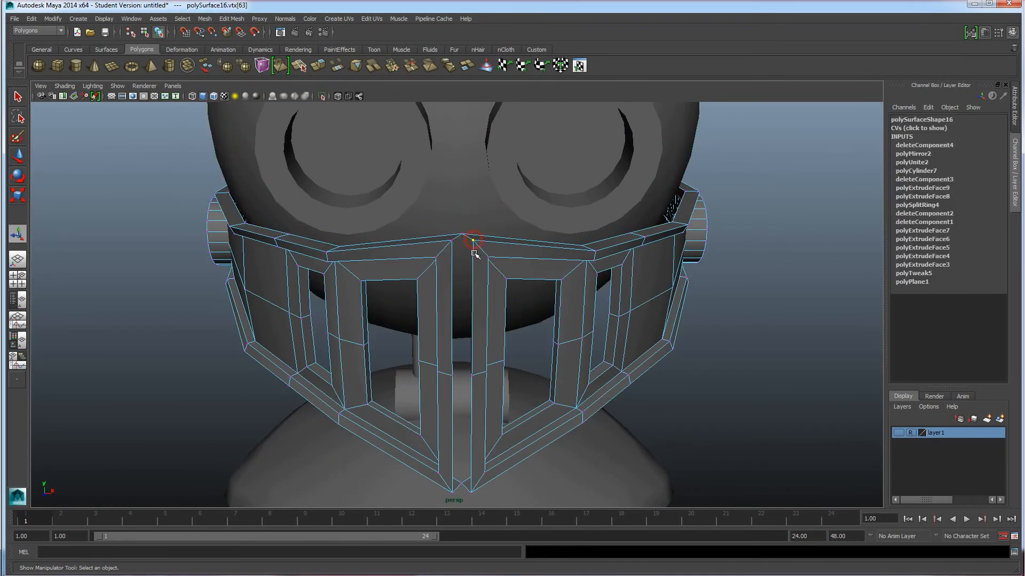
left_click_drag(462, 286, 450, 299, "alt")
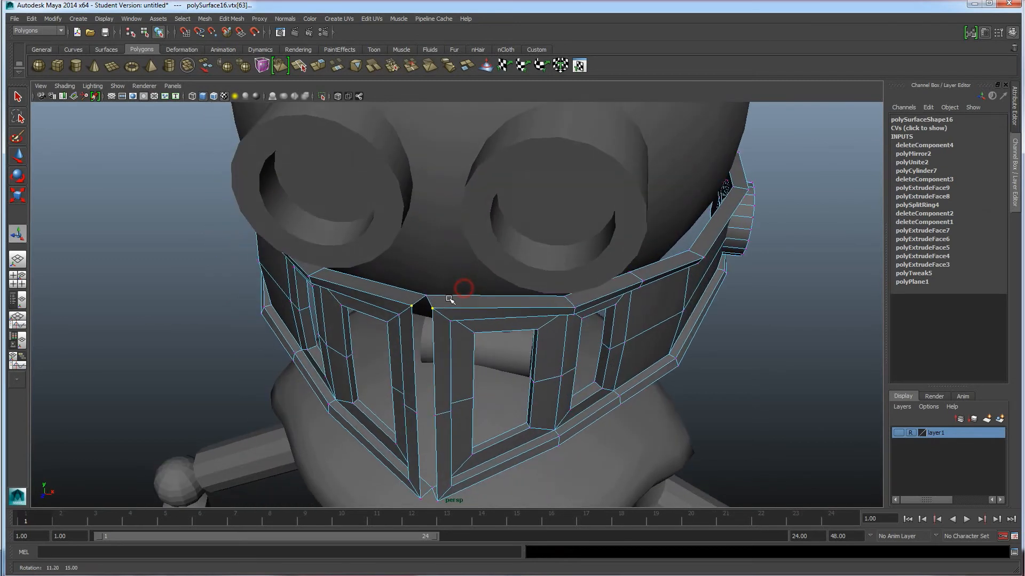
scroll(431, 350, "up", 5)
left_click_drag(424, 367, 492, 307, "alt")
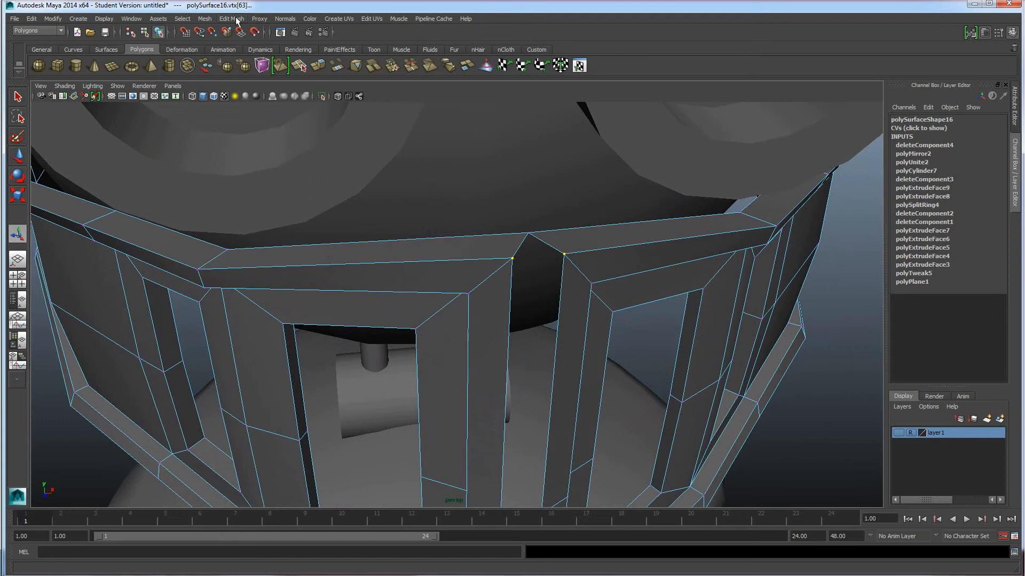
left_click(206, 19)
mouse_move(230, 20)
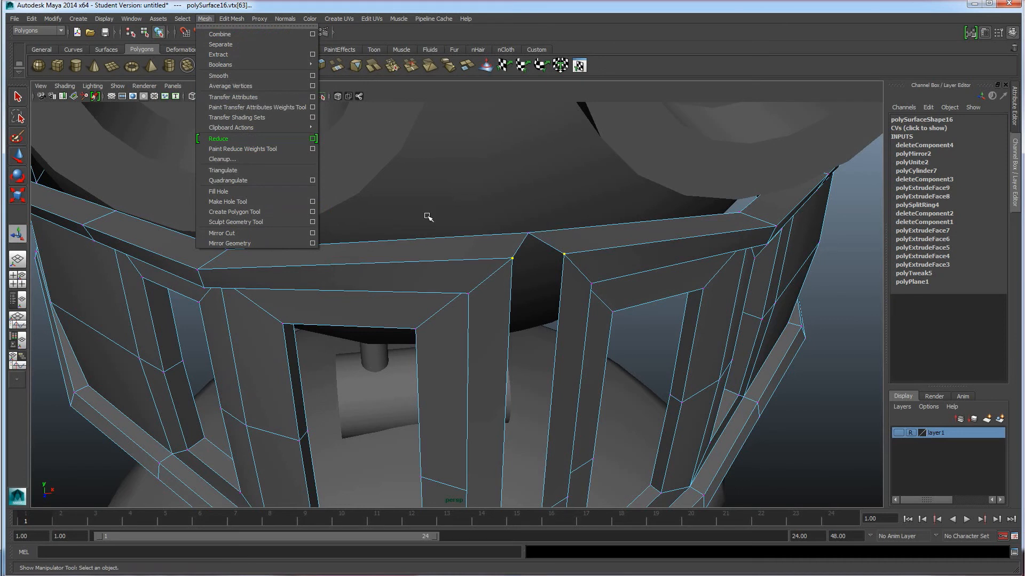
left_click(568, 249)
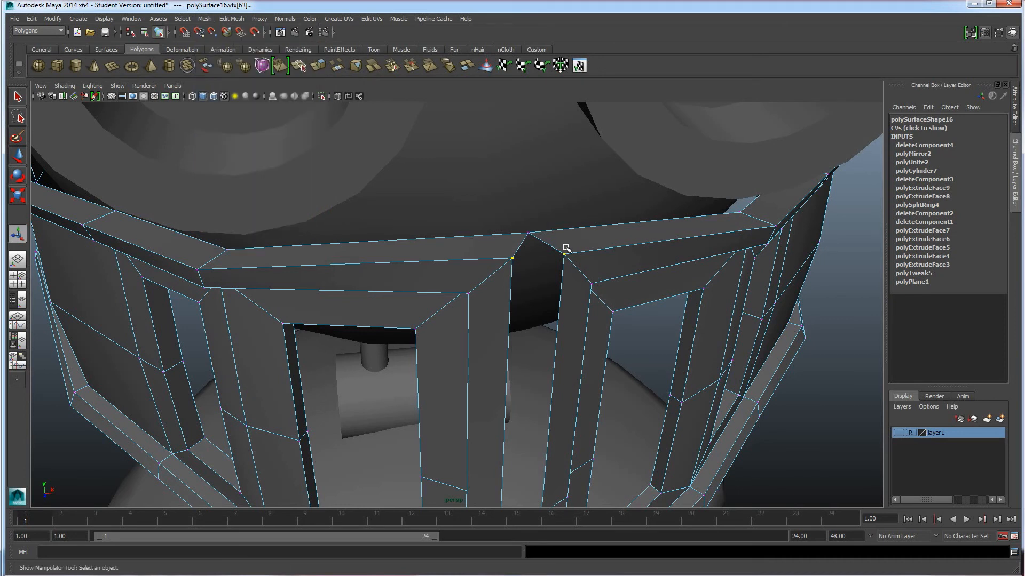
right_click(537, 256, "shift")
right_click_drag(537, 256, 536, 219, "shift")
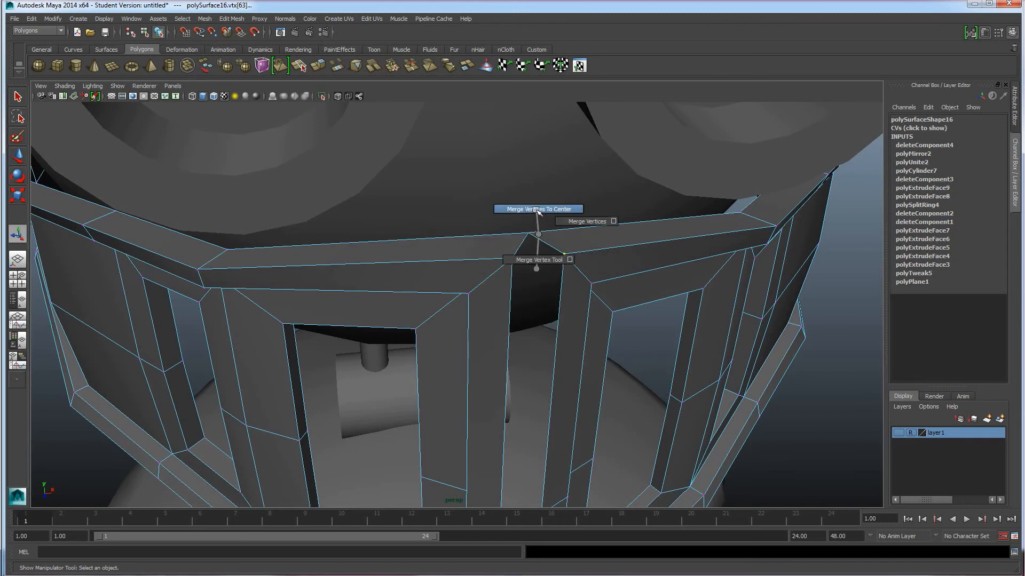
right_click_drag(556, 214, 522, 217, "shift")
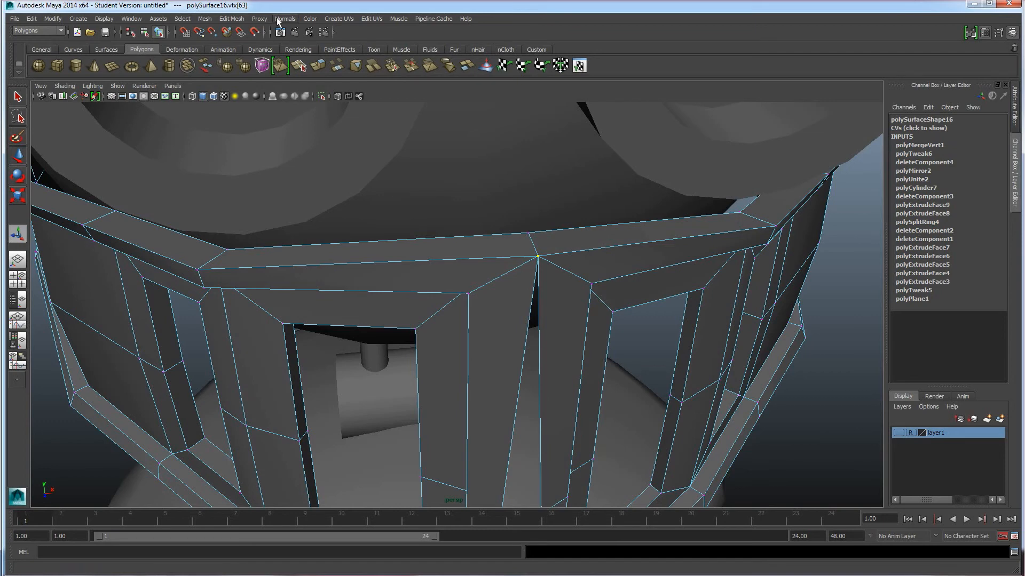
Step: Merge the middle and the lower vertex pairs along the jaw guard's centre seam to their centres
middle_click_drag(568, 326, 485, 302, "alt")
left_click_drag(479, 305, 534, 350)
right_click_drag(515, 328, 512, 261, "shift")
middle_click_drag(535, 356, 535, 179, "alt")
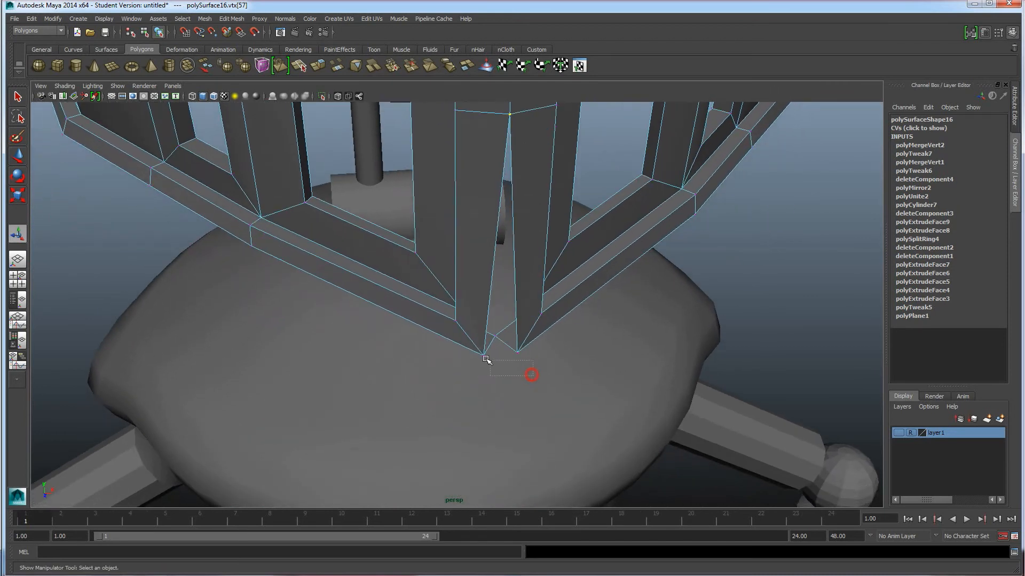
right_click_drag(510, 361, 514, 311, "shift")
left_click_drag(508, 361, 558, 403, "alt")
right_click_drag(475, 322, 510, 306)
left_click_drag(505, 320, 501, 421, "alt")
Step: Show the reference sketch layer, make it selectable and move the image plane about 4.6 units in X beside the robot to compare them
scroll(520, 402, "down", 5)
scroll(501, 422, "down", 3)
left_click_drag(513, 462, 538, 430, "alt")
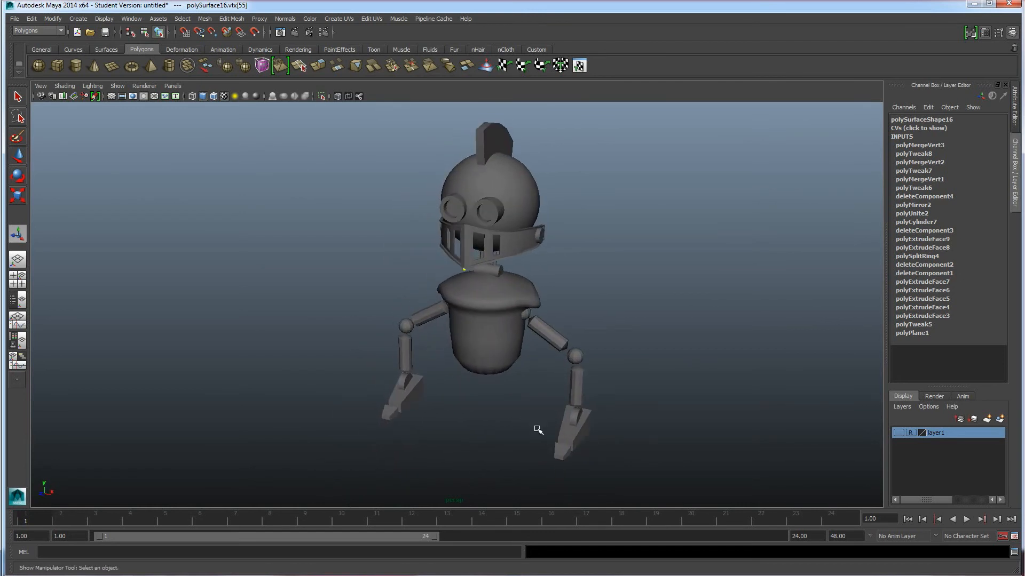
left_click(898, 433)
mouse_move(515, 369)
left_mouse_down("alt")
mouse_move(581, 359)
mouse_move(565, 348)
mouse_move(498, 382)
mouse_move(485, 413)
left_mouse_up("alt")
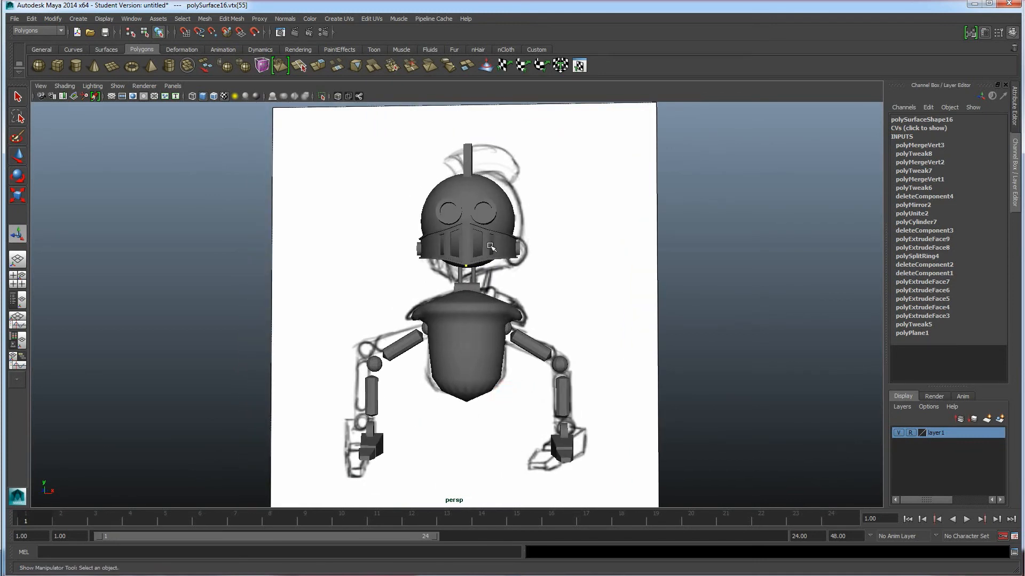
left_click(910, 432)
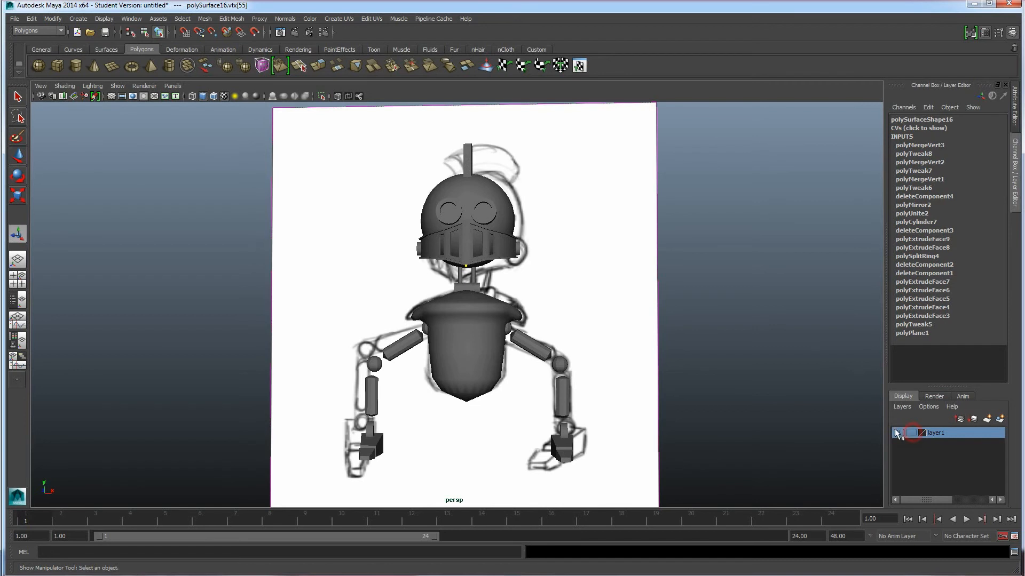
left_click(616, 325)
scroll(617, 325, "down", 3)
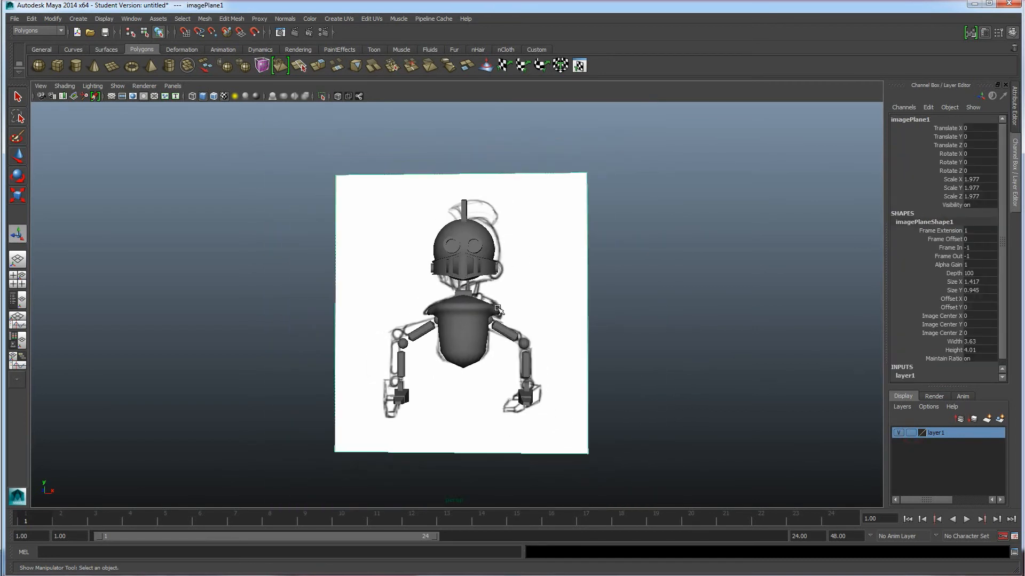
key("w")
left_click_drag(495, 313, 661, 312)
mouse_move(592, 359)
left_mouse_down("alt")
mouse_move(559, 368)
mouse_move(595, 368)
left_mouse_up("alt")
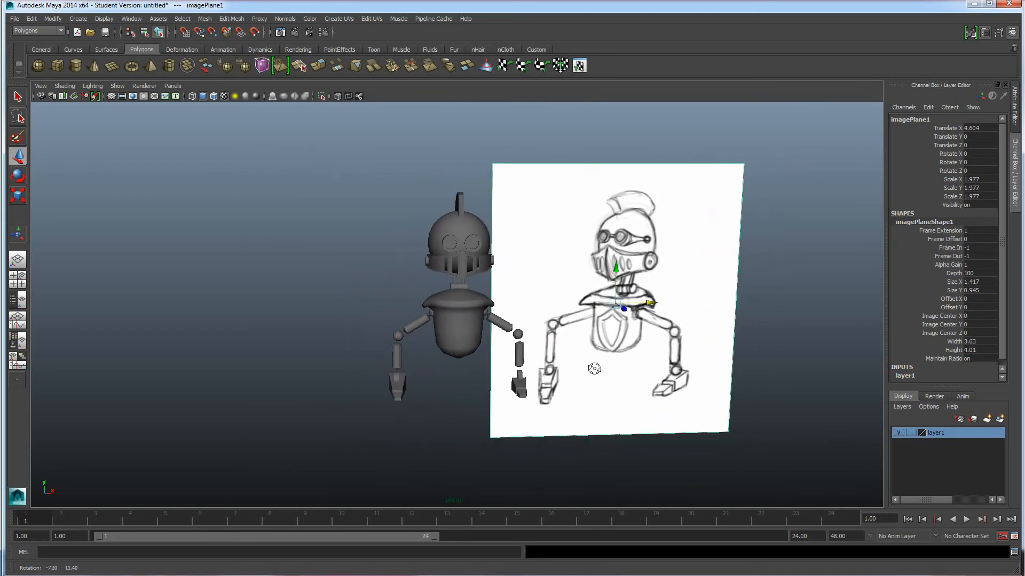
left_click_drag(523, 306, 577, 199, "alt")
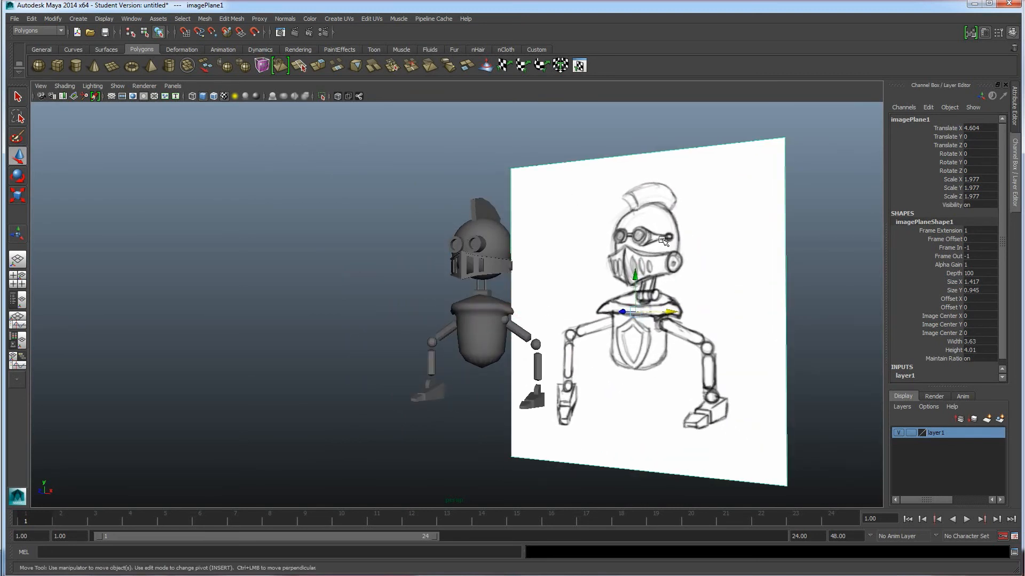
left_click_drag(660, 243, 581, 327, "alt")
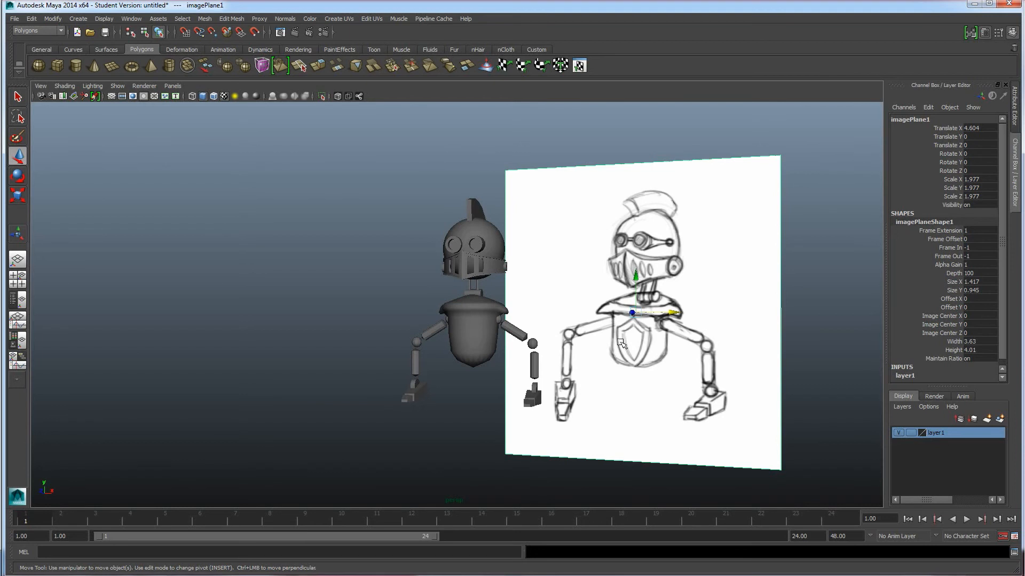
Step: Undo the image plane move, set layer1 back to reference mode and hide it
key("ctrl+z")
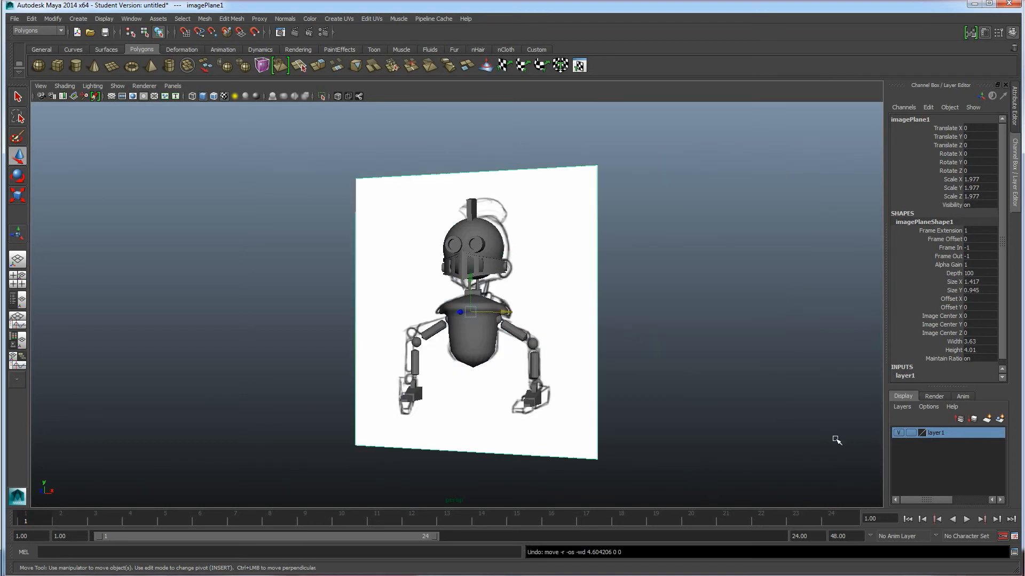
left_click(911, 434)
left_click(911, 434)
left_click_drag(502, 360, 515, 370, "alt")
right_click_drag(516, 371, 579, 392, "alt")
left_click_drag(559, 386, 541, 371, "alt")
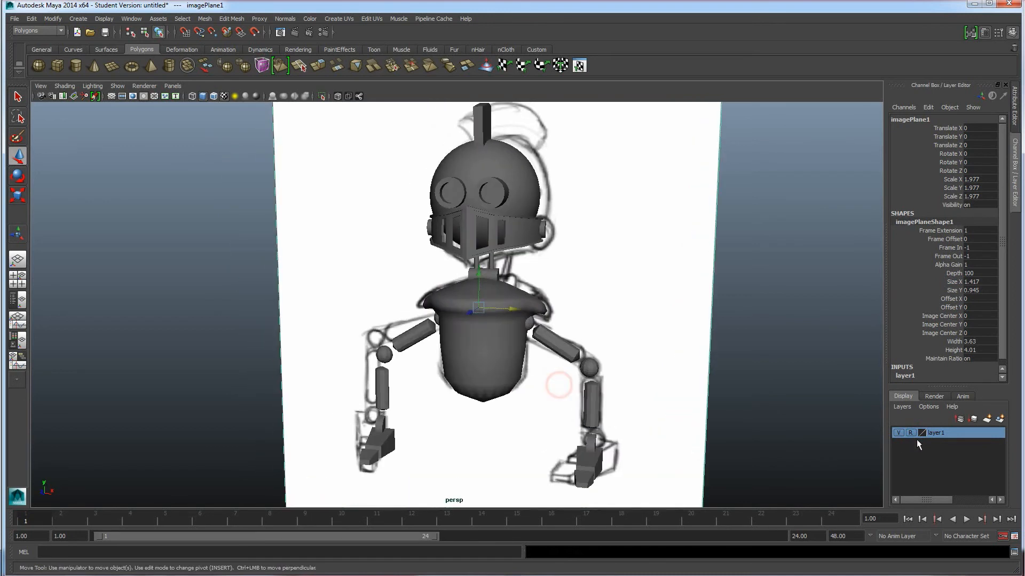
left_click(898, 433)
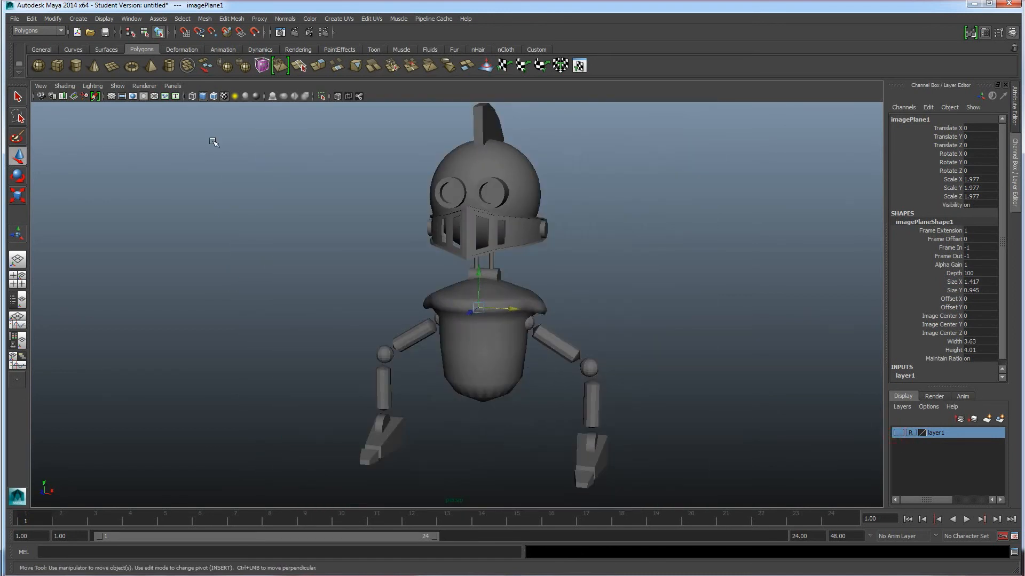
Step: Create a polygon cube beside the torso in the front view, about 0.99 wide, 1.24 tall and 0.2 thick
left_click(56, 65)
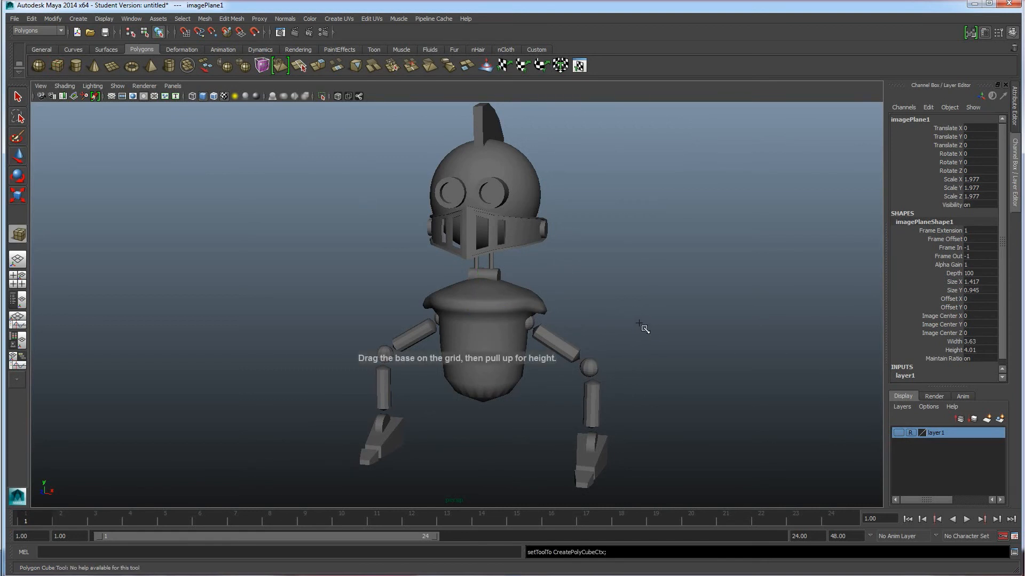
key("space")
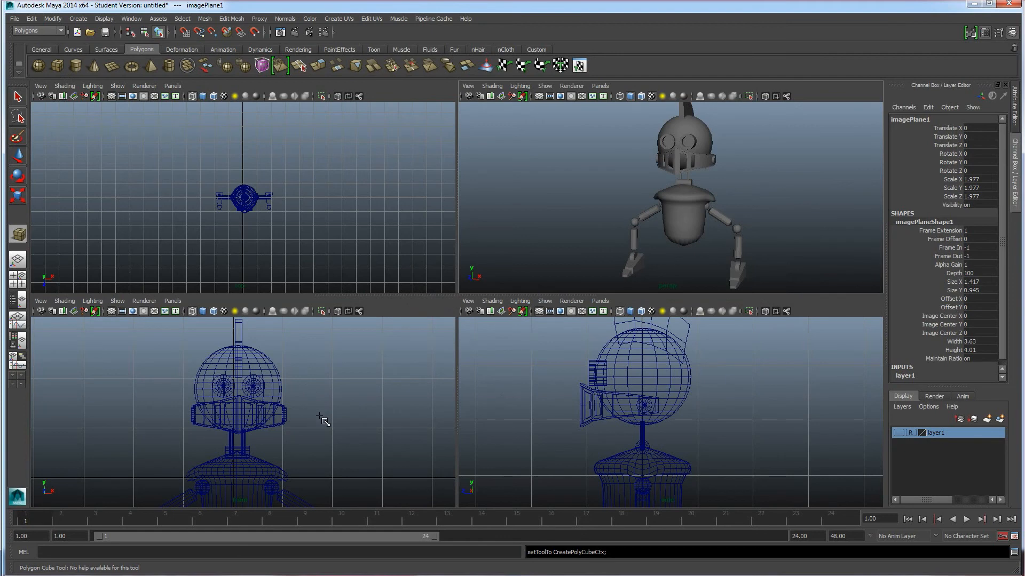
key("space")
middle_click_drag(550, 373, 500, 210, "alt")
left_click_drag(616, 249, 716, 374)
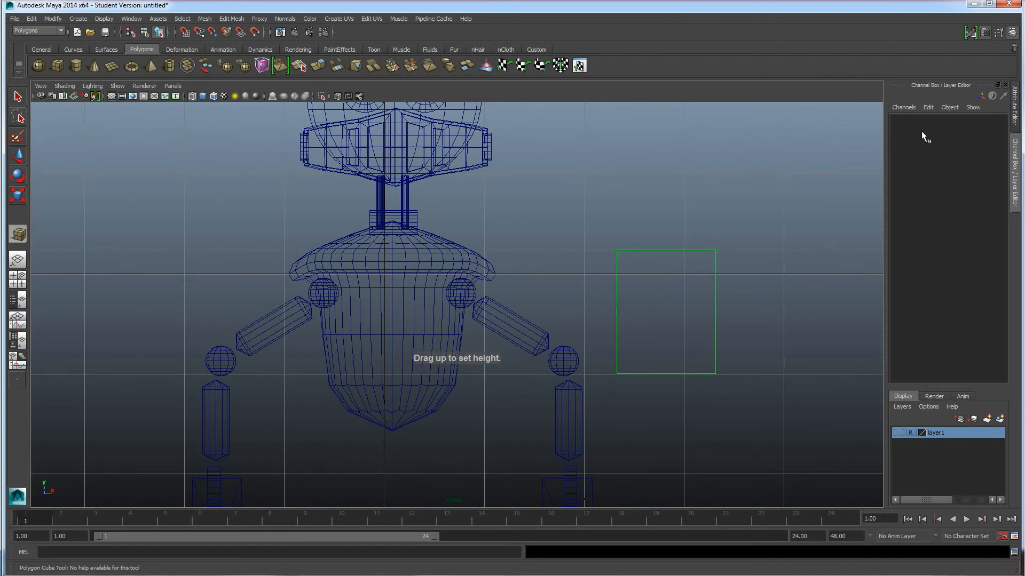
left_click_drag(679, 291, 689, 269)
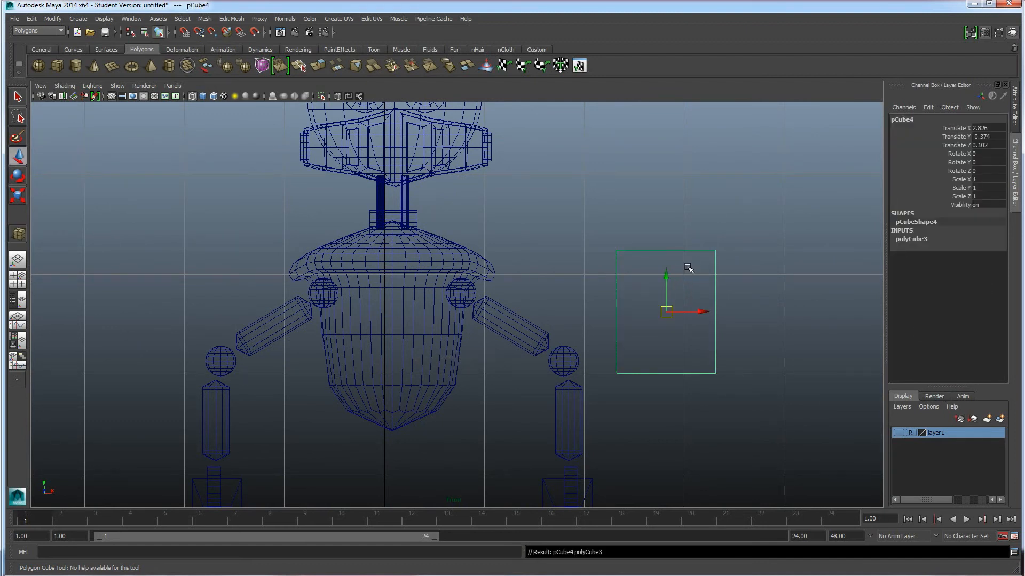
Step: Set the cube's subdivisions to 4 in width, 1 in height and 3 in depth
left_click(914, 239)
left_click(986, 273)
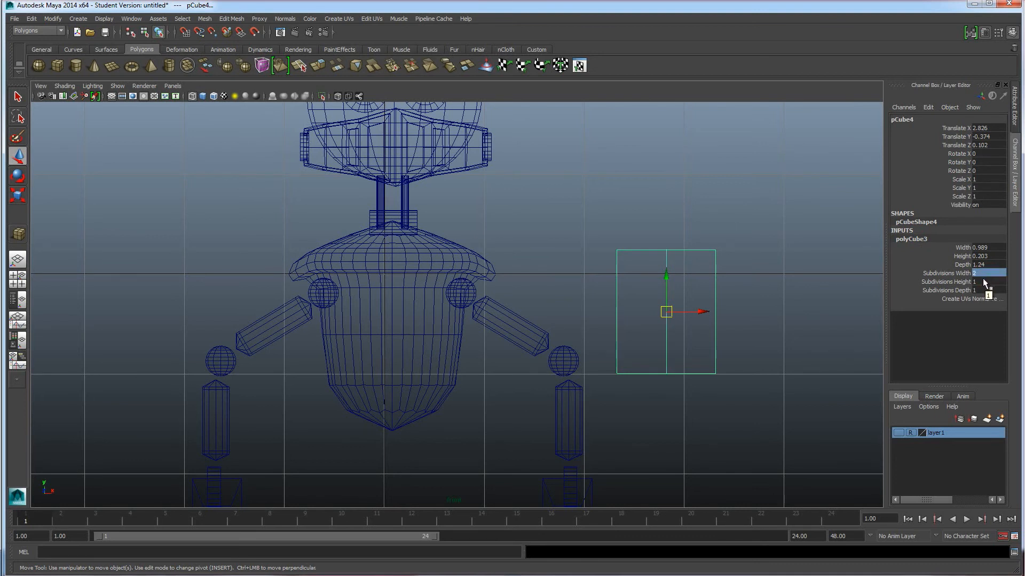
key("4")
left_click(984, 274)
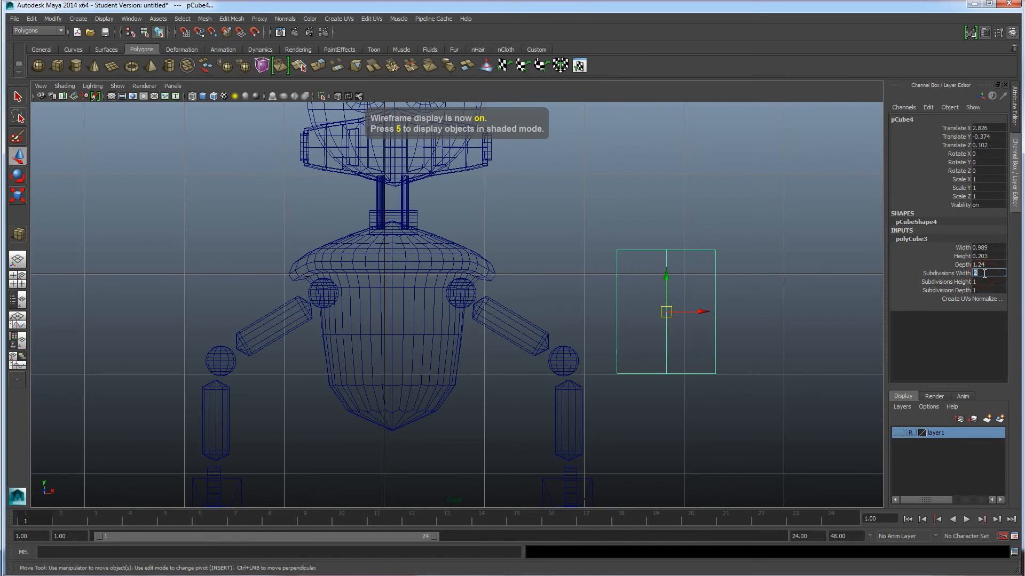
left_click(984, 282)
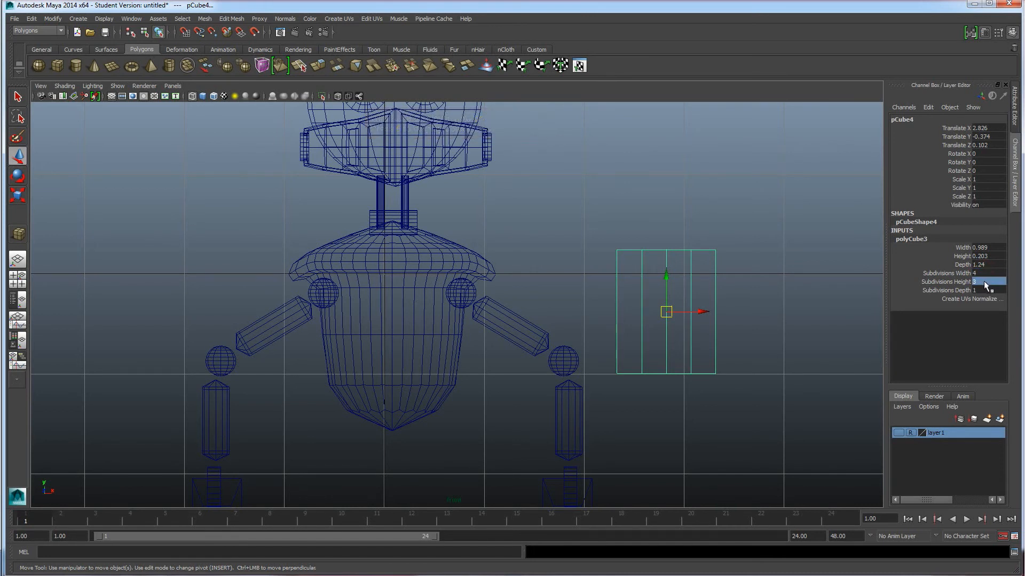
type("3")
left_click(986, 289)
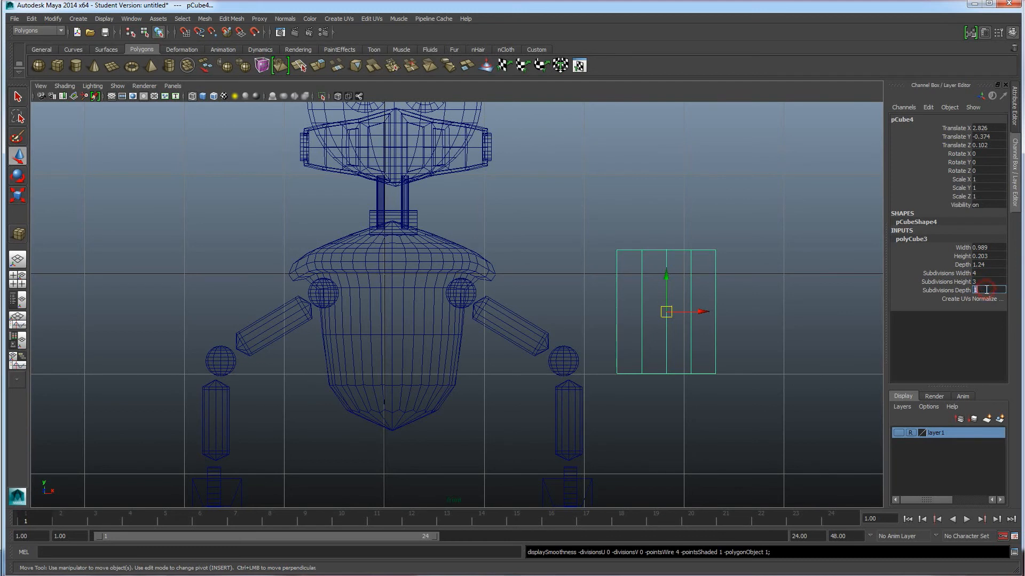
key("Return")
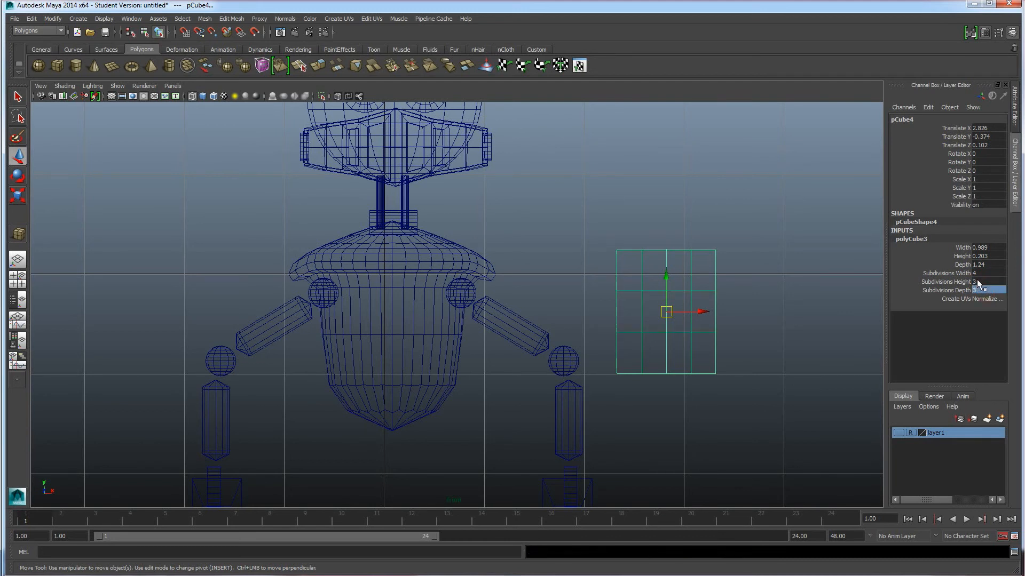
key("Return")
Step: Scale the subdivided box to about 0.54 in Z and move it in front of the torso, about 0.885 in Z
key("space")
key("space")
left_click_drag(657, 342, 636, 362, "alt")
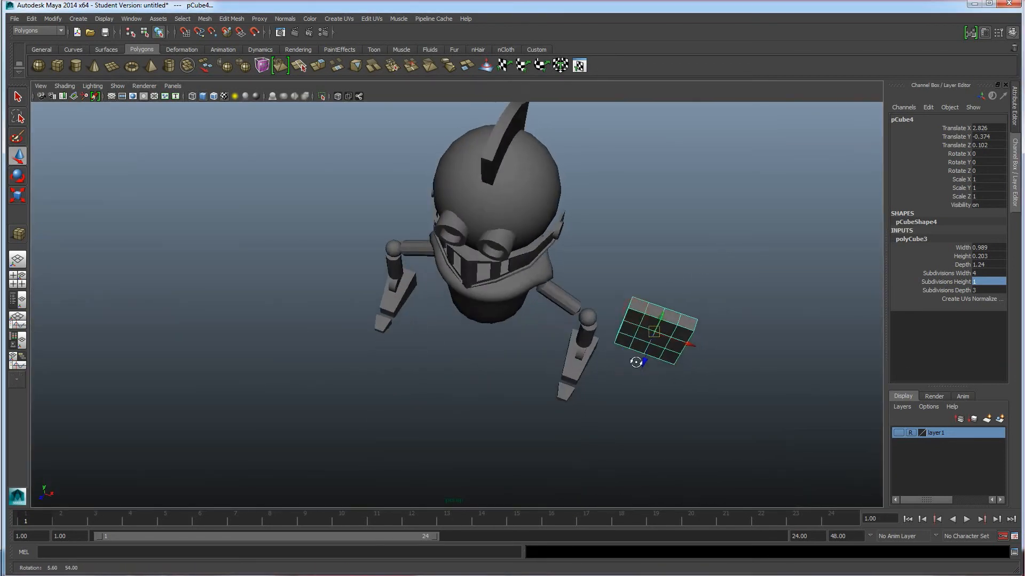
left_click_drag(679, 322, 663, 386, "alt")
middle_click_drag(664, 385, 666, 303, "alt")
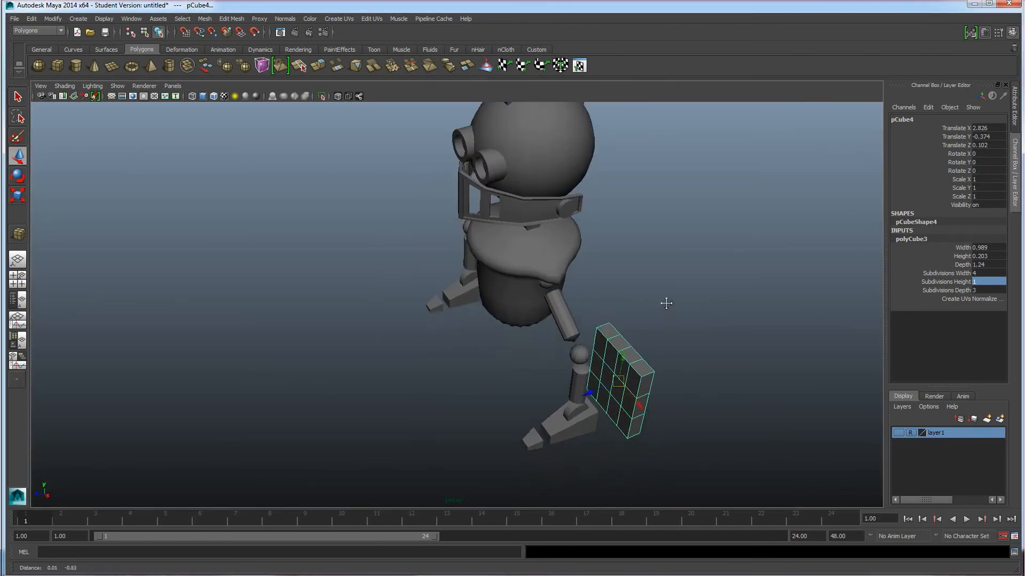
left_click_drag(666, 303, 657, 363, "alt")
key("r")
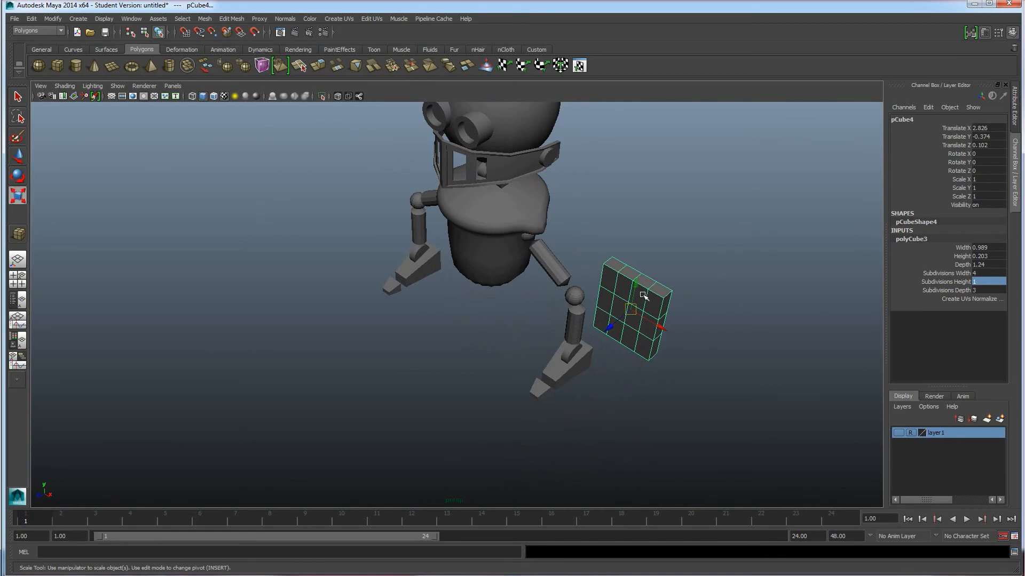
left_click_drag(609, 326, 414, 225)
key("w")
left_click_drag(451, 286, 446, 286)
Step: Centre the box on the torso in the front view at about 0.078 in X and lower it below the collar
key("space")
key("space")
key("space")
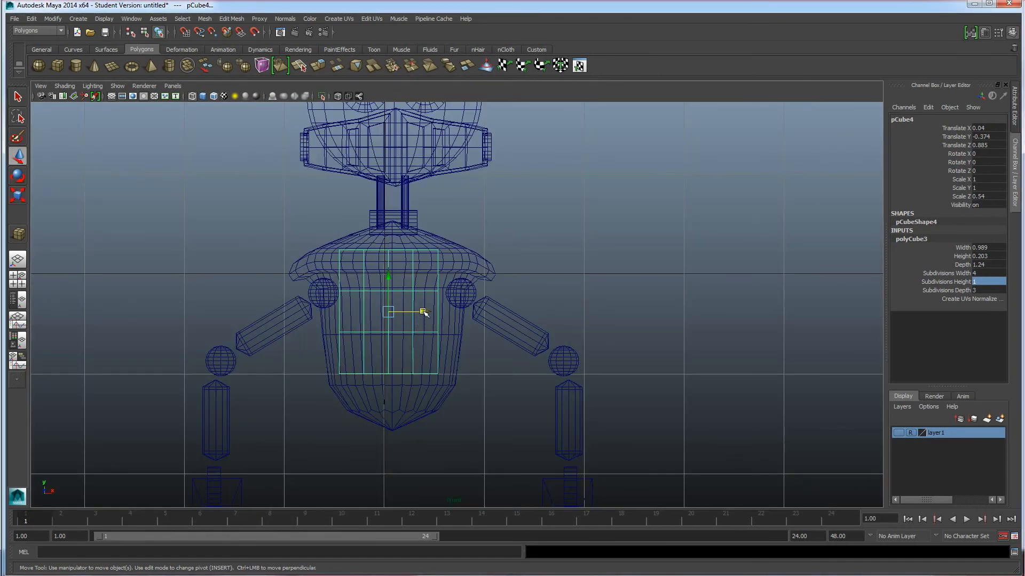
left_click_drag(425, 312, 427, 314)
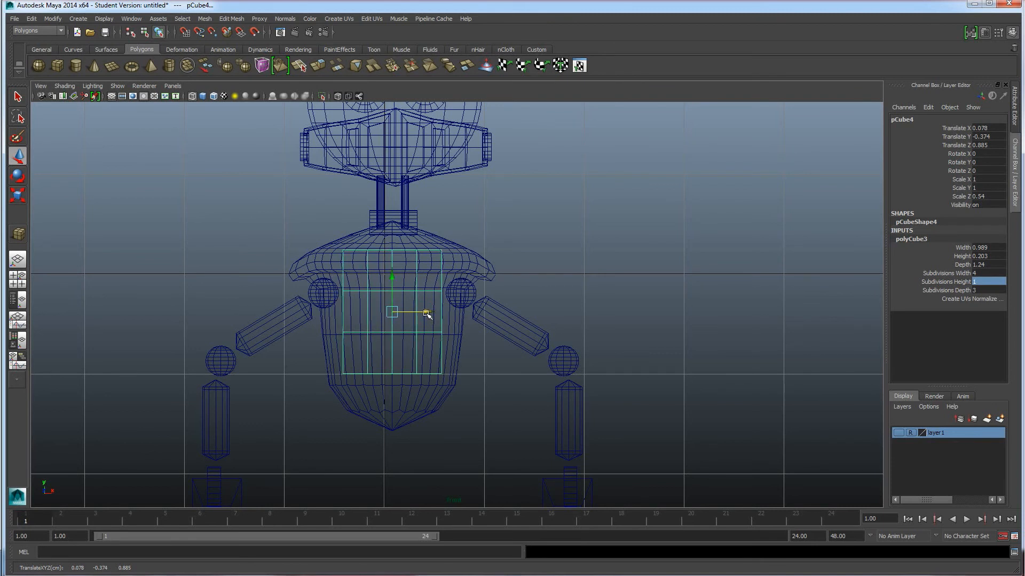
left_click_drag(393, 278, 395, 311)
Step: Lower the box's top-edge vertices on both sides of the centre in the front view, leaving the middle vertex as a peak
right_click_drag(416, 313, 378, 321)
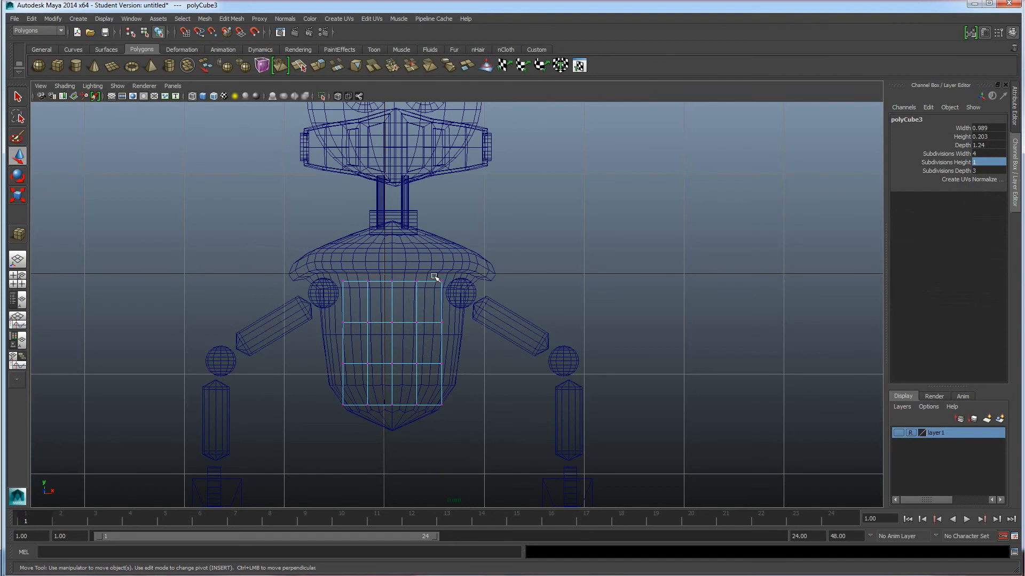
left_click_drag(458, 291, 403, 264)
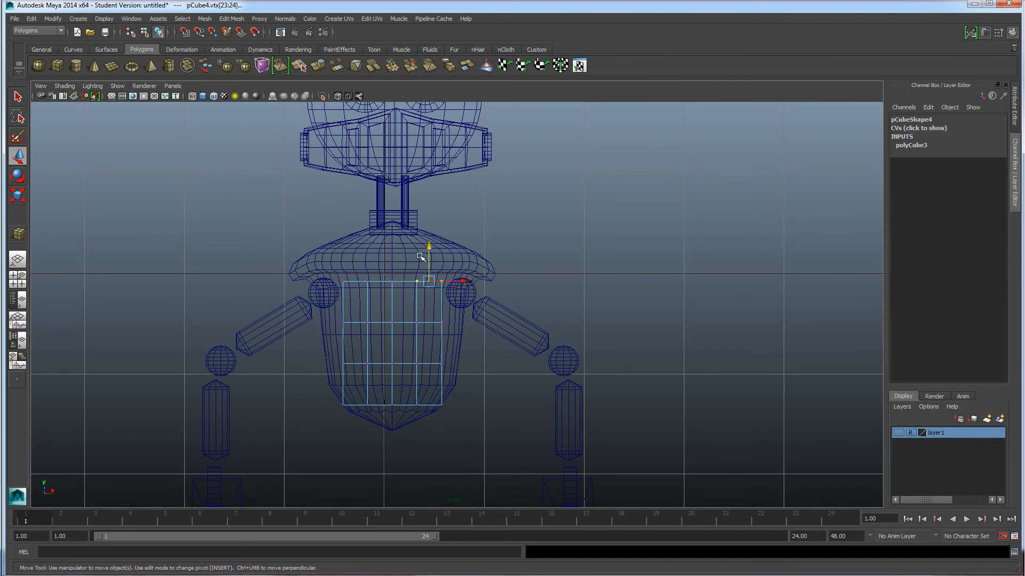
left_click_drag(329, 262, 373, 292, "shift")
left_click_drag(391, 249, 390, 264)
Step: Lower the outermost vertices of the box's top edge and of the row below on both sides, sloping the shield's shoulders
left_click_drag(326, 277, 350, 311)
left_click_drag(466, 319, 422, 283, "shift")
left_click_drag(450, 326, 427, 316, "shift")
left_click_drag(318, 315, 355, 337, "shift")
left_click_drag(391, 276, 392, 286)
Step: Raise the outer vertices of the shield's two lowest rows and the inner bottom-edge vertices to form a downward point
left_click_drag(453, 416, 432, 358)
left_click_drag(347, 422, 319, 356, "shift")
left_click_drag(451, 421, 432, 399)
left_click_drag(392, 352, 391, 336)
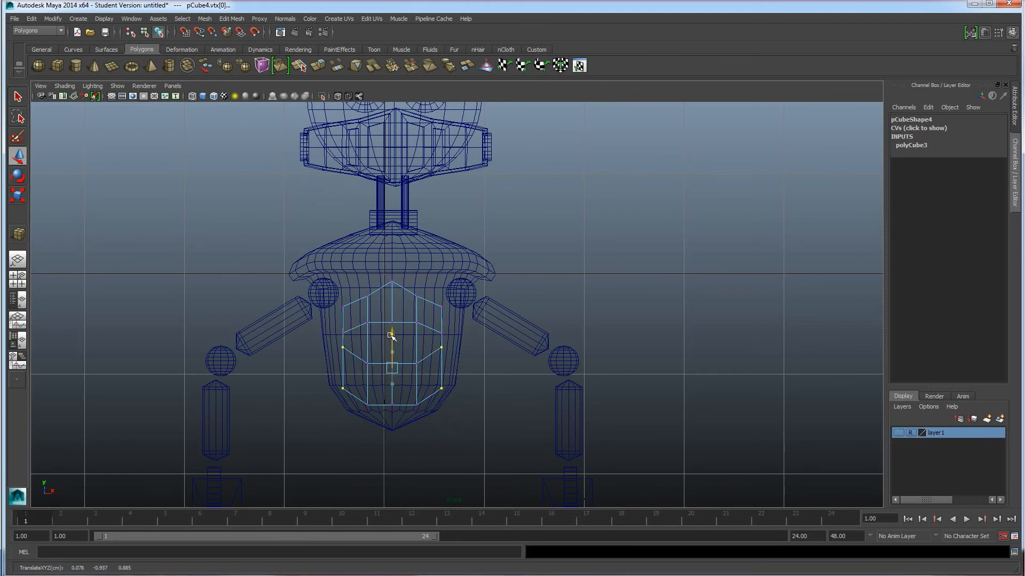
left_click_drag(353, 409, 325, 373)
left_click_drag(451, 402, 391, 329, "shift")
left_click_drag(430, 425, 407, 389)
left_click_drag(376, 426, 393, 363, "shift")
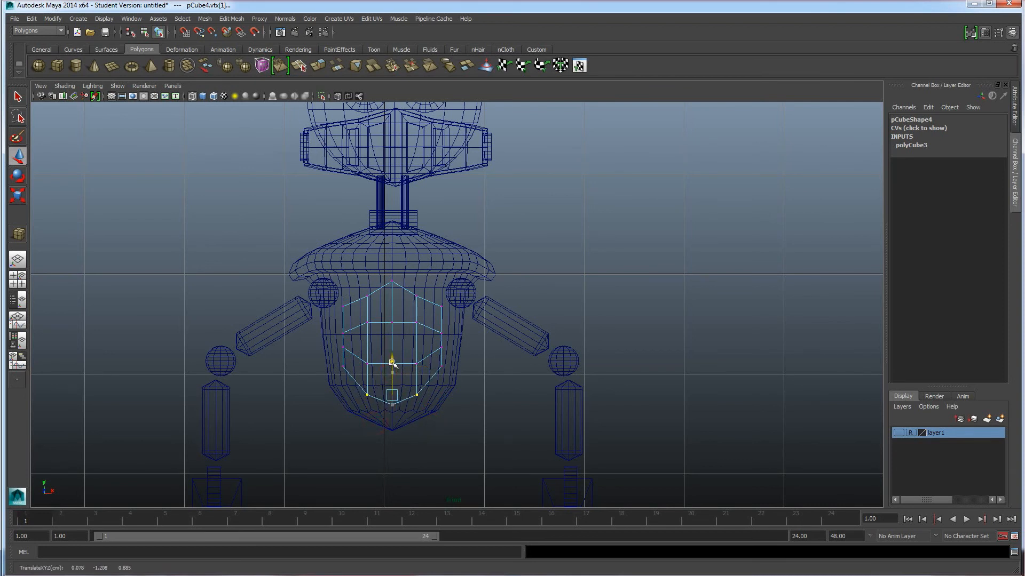
Step: Scale the outer pair of bottom-edge vertices inward in X to taper the shield's lower sides
left_click_drag(458, 383, 436, 364)
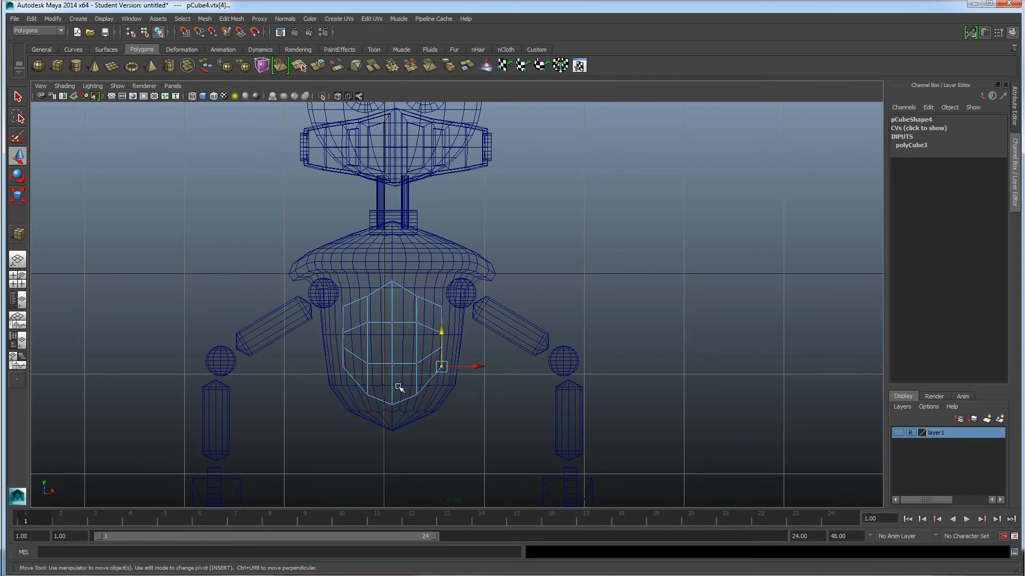
left_click_drag(355, 379, 329, 367, "shift")
key("r")
left_click(347, 370)
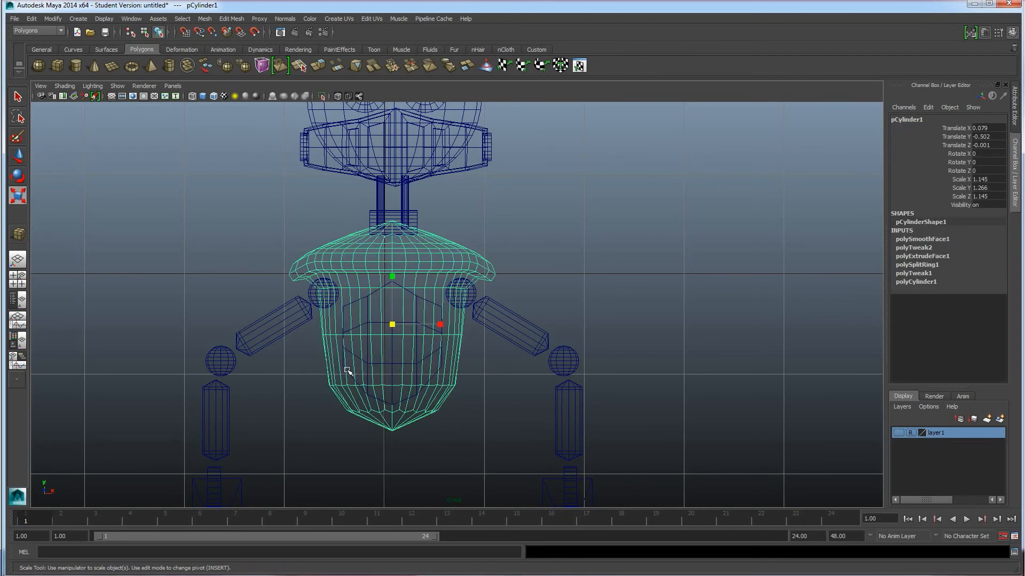
key("ctrl+z")
left_click_drag(344, 366, 356, 368)
Step: Scale the inner pair of bottom-edge vertices closer together in X to sharpen the shield's tip
left_click(417, 395)
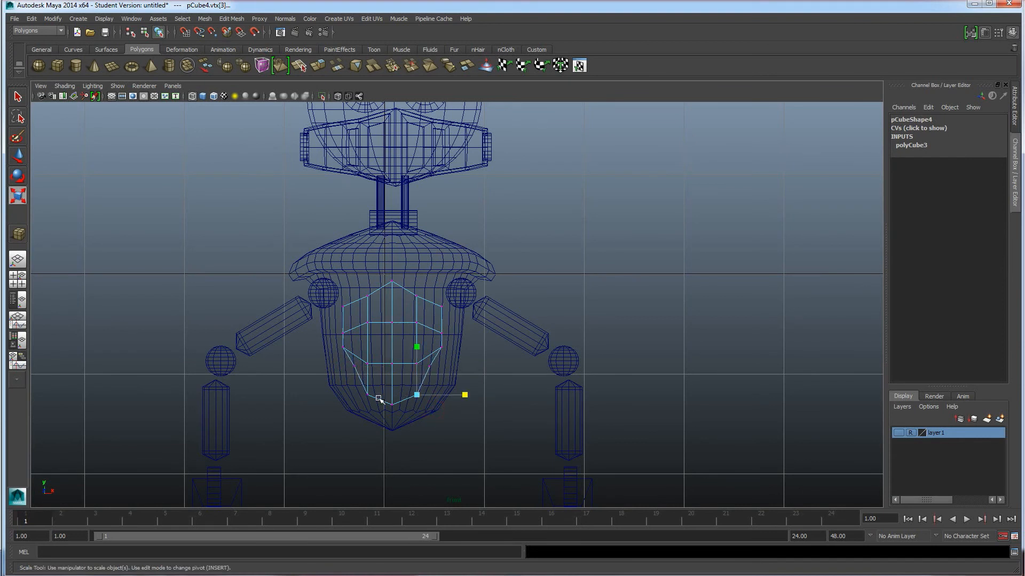
left_click(364, 395, "shift")
left_click_drag(344, 395, 365, 393)
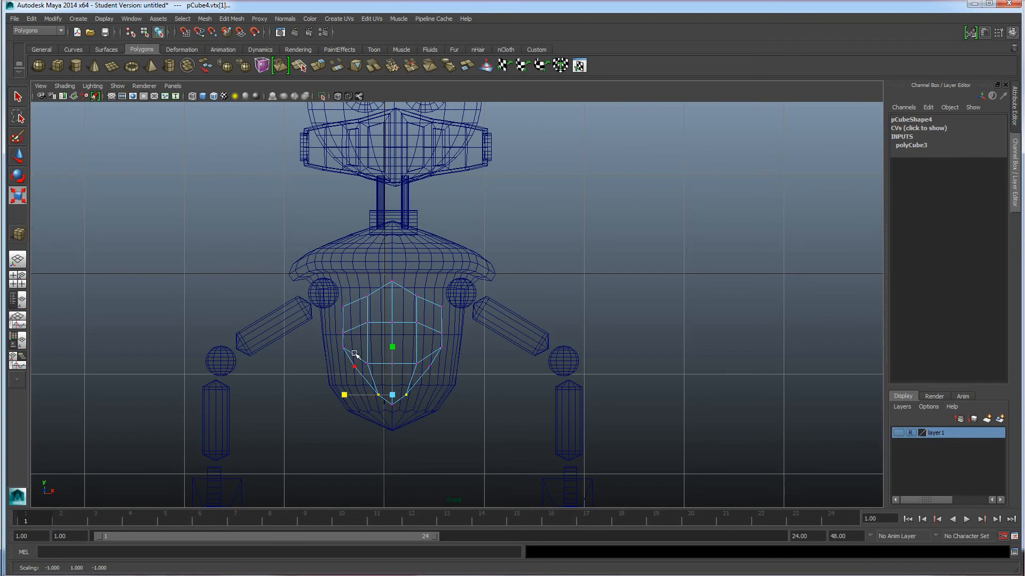
Step: Try to scale the outer vertices of the shield's second-lowest row inward, and undo the change
left_click(343, 347)
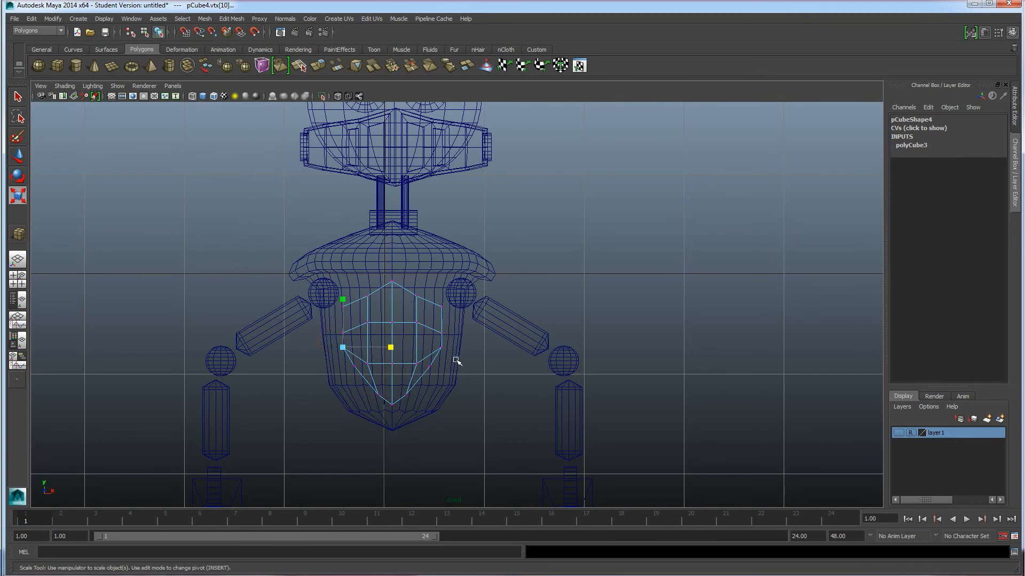
left_click_drag(464, 359, 438, 354)
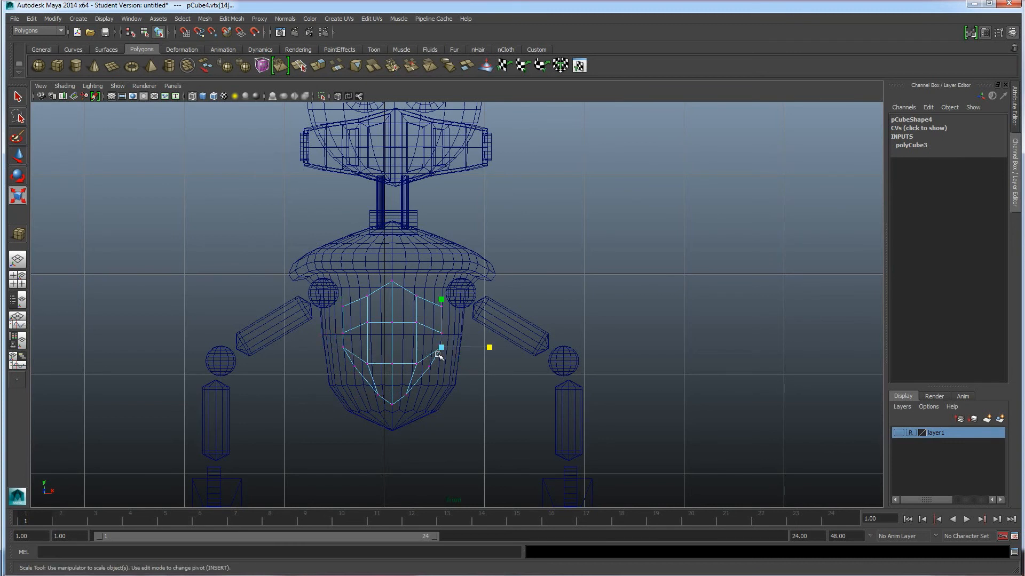
left_click(341, 348)
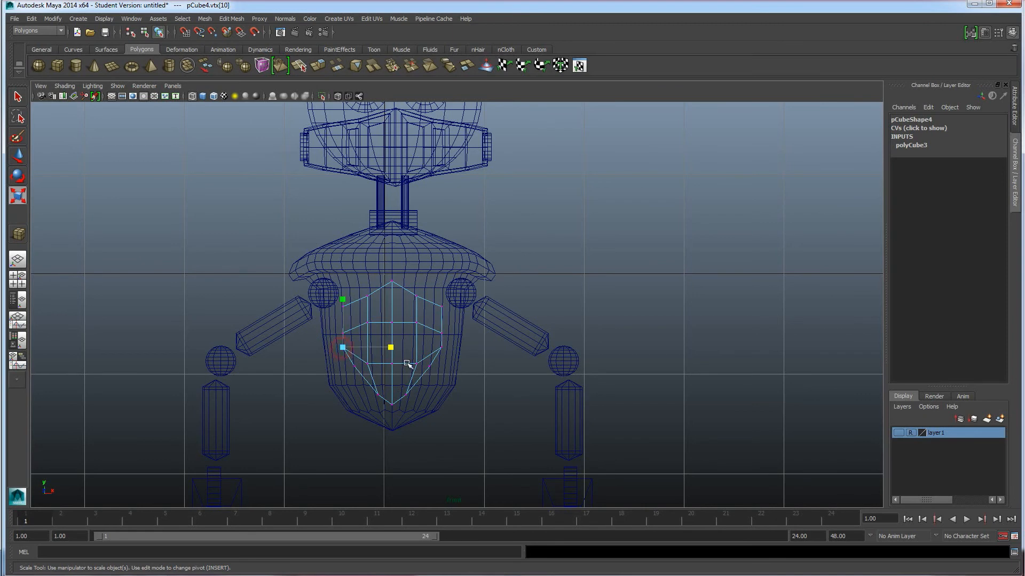
left_click(444, 348, "shift")
mouse_move(394, 349)
left_mouse_down()
mouse_move(373, 350)
mouse_move(391, 356)
left_mouse_up()
key("space")
key("space")
left_click_drag(598, 283, 516, 297, "alt")
scroll(485, 305, "up", 5)
scroll(485, 306, "up", 3)
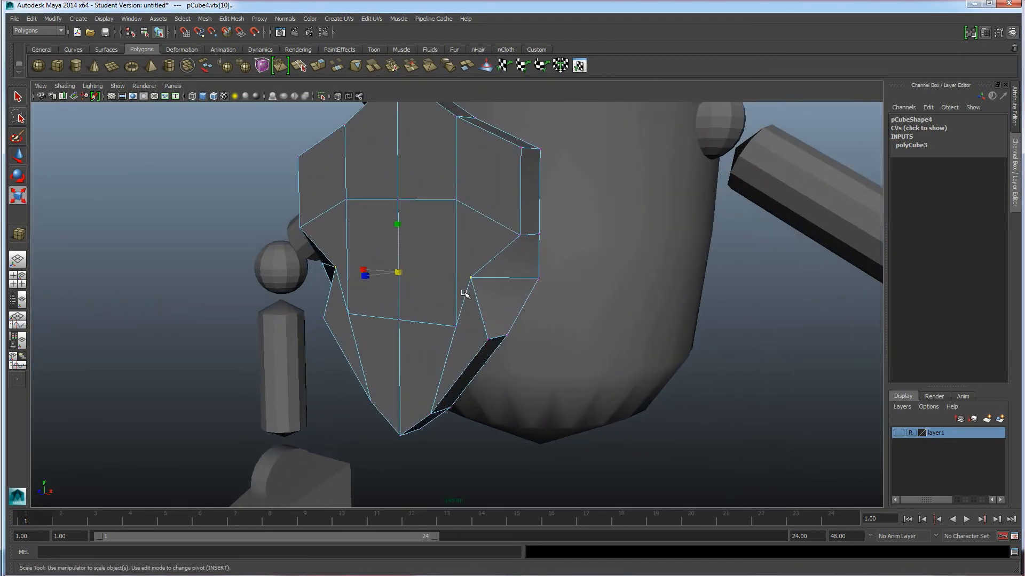
key("ctrl+z")
key("ctrl+z")
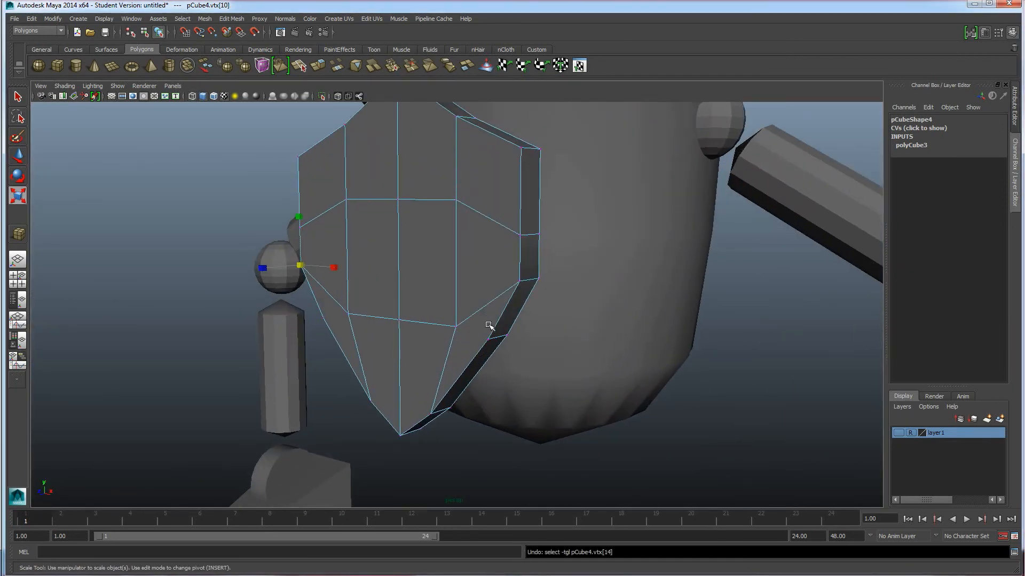
Step: Select the outer vertices of the shield's second-lowest row in the perspective view and scale them slightly inward in X
left_click_drag(497, 345, 521, 310, "alt")
left_click(500, 288)
left_click_drag(402, 309, 344, 355, "alt")
left_click_drag(166, 316, 438, 354, "alt")
scroll(414, 337, "down", 4)
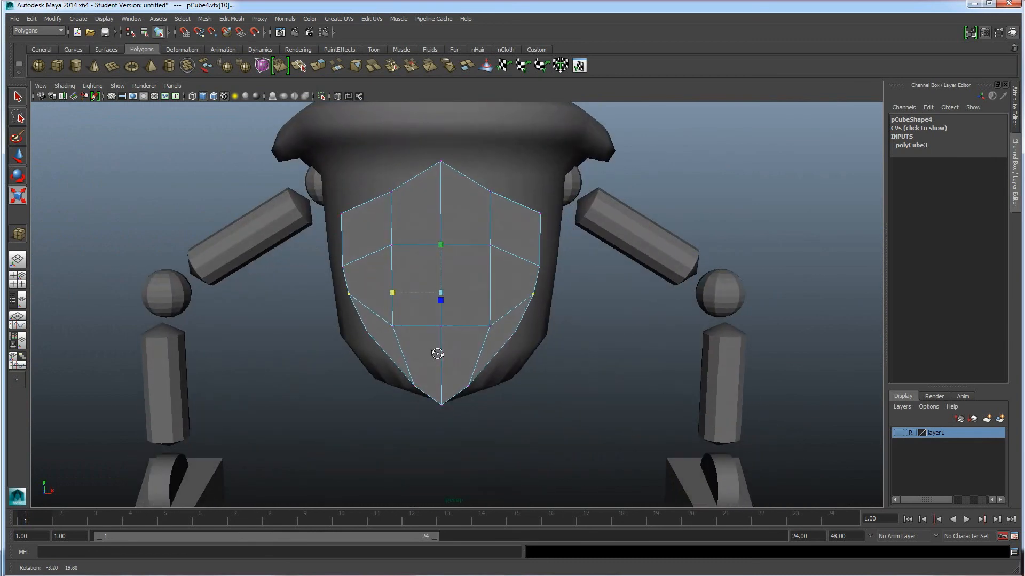
scroll(462, 343, "down", 2)
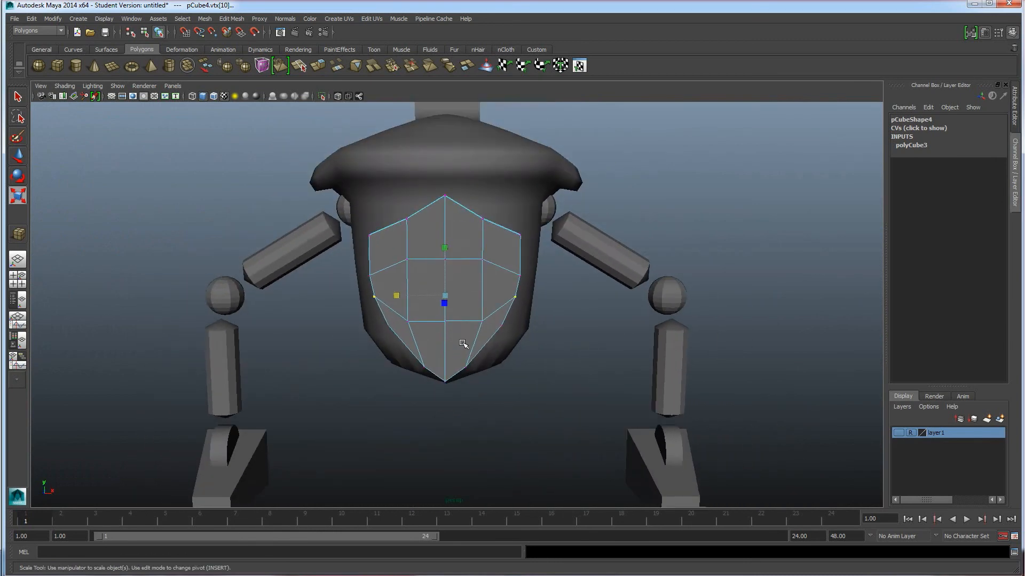
Step: Scale the two inner vertices of the shield's second-lowest row closer together in X
left_click(482, 322)
left_click_drag(400, 314, 389, 314, "shift")
left_click(395, 321)
key("ctrl+z")
left_click_drag(395, 320, 415, 324)
Step: Raise the inner vertices of the second-lowest row slightly and move up the centre vertex of the row below the top edge
key("w")
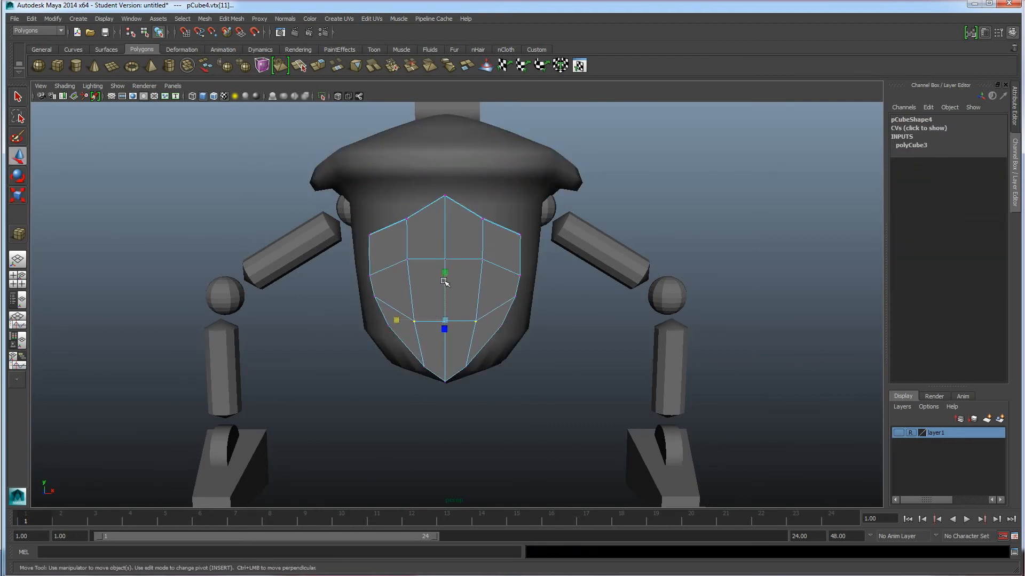
left_click_drag(446, 292, 445, 288)
left_click_drag(414, 232, 454, 277)
left_click_drag(445, 223, 444, 214)
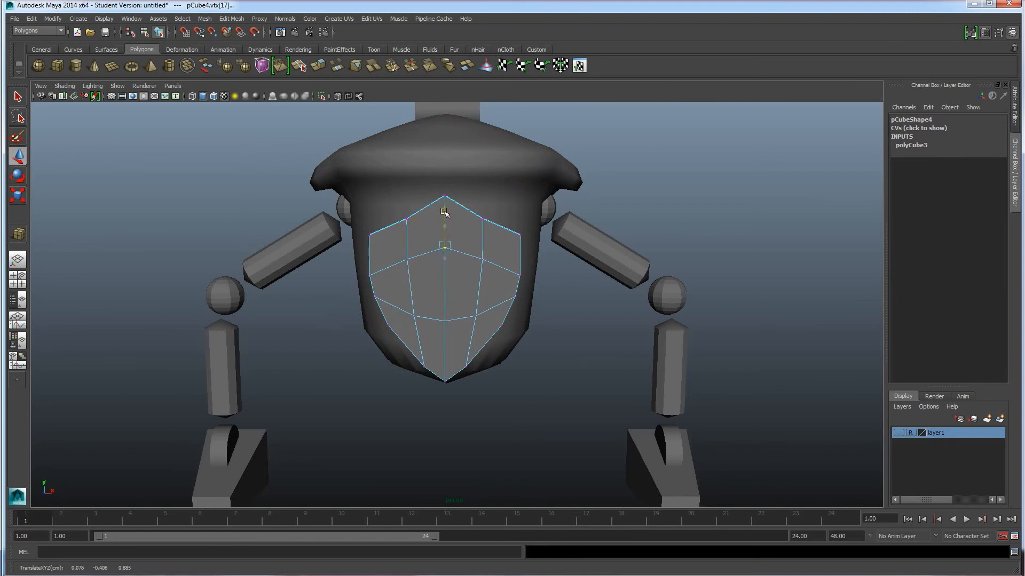
Step: Select the shield as an object and apply a lattice deformer with divisions 2, 5, 2
left_click(590, 314)
left_click_drag(505, 395, 506, 291, "alt")
right_click_drag(502, 270, 543, 259)
left_click_drag(532, 296, 571, 298, "alt")
left_click(514, 291)
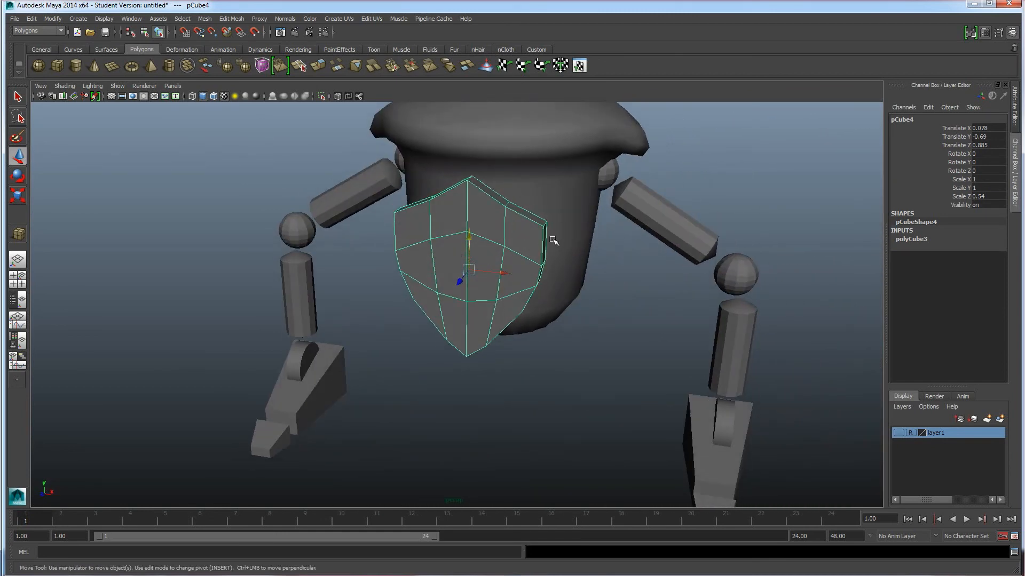
left_click_drag(514, 335, 475, 325, "alt")
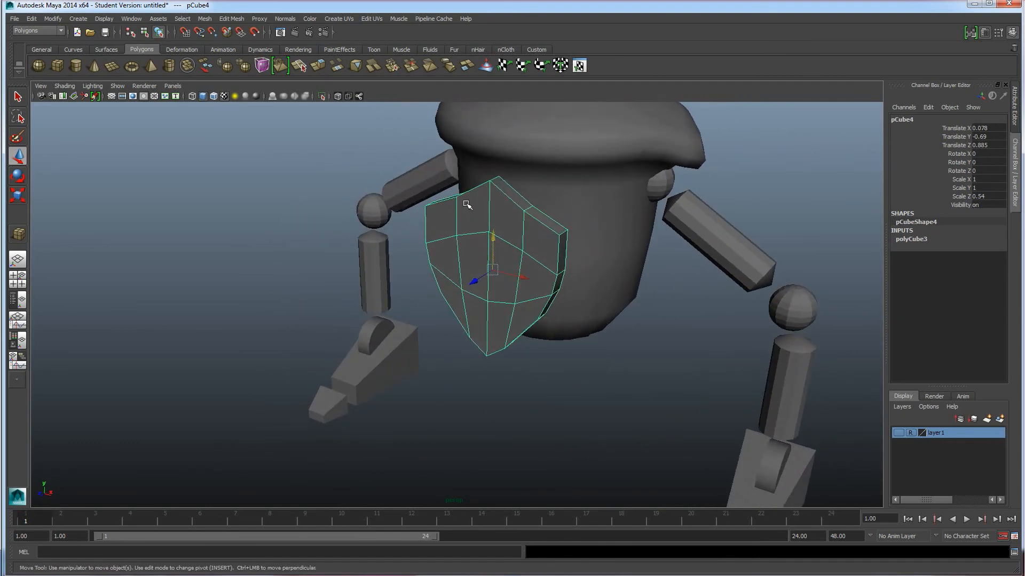
left_click(36, 32)
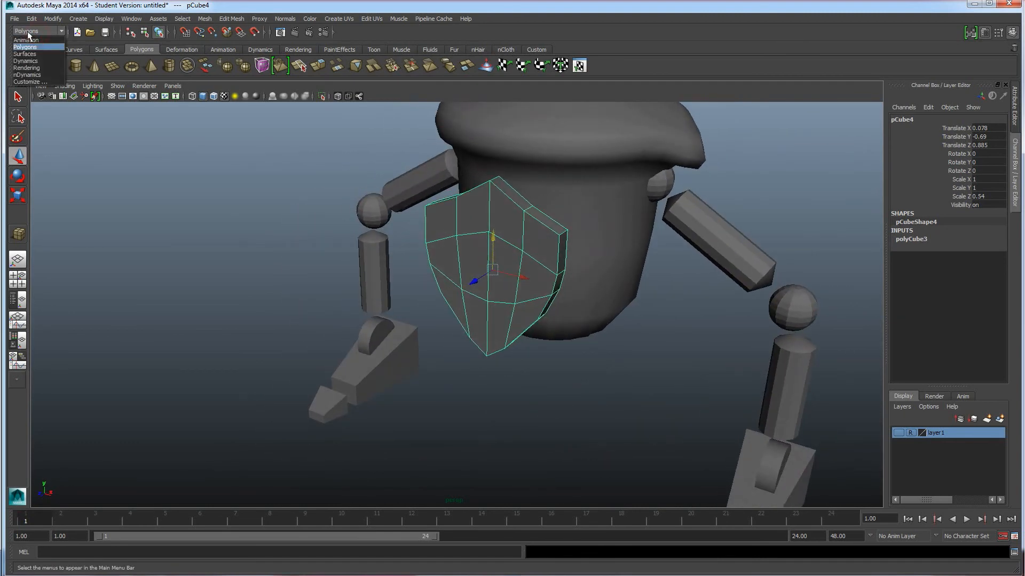
left_click(28, 41)
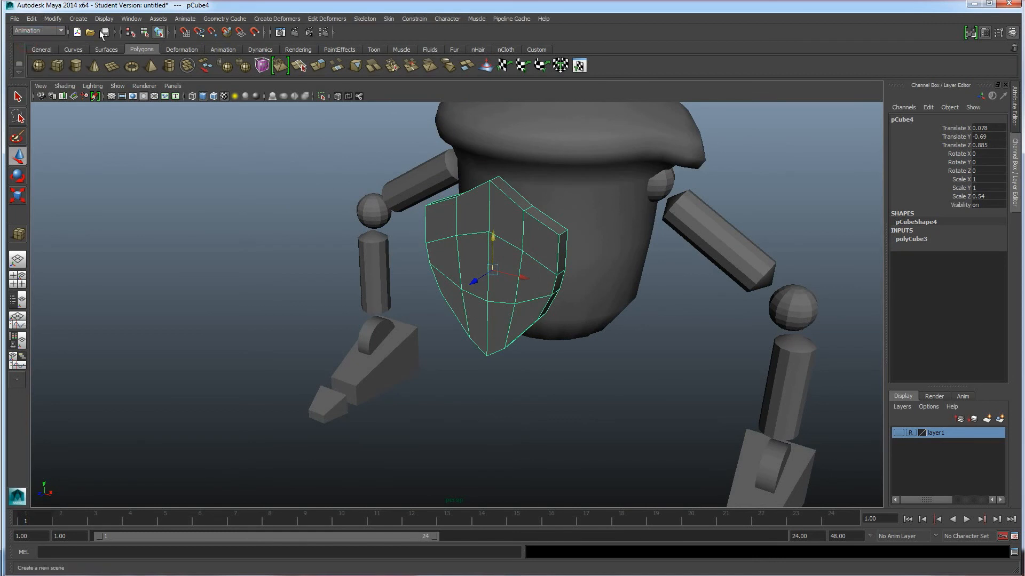
left_click(282, 19)
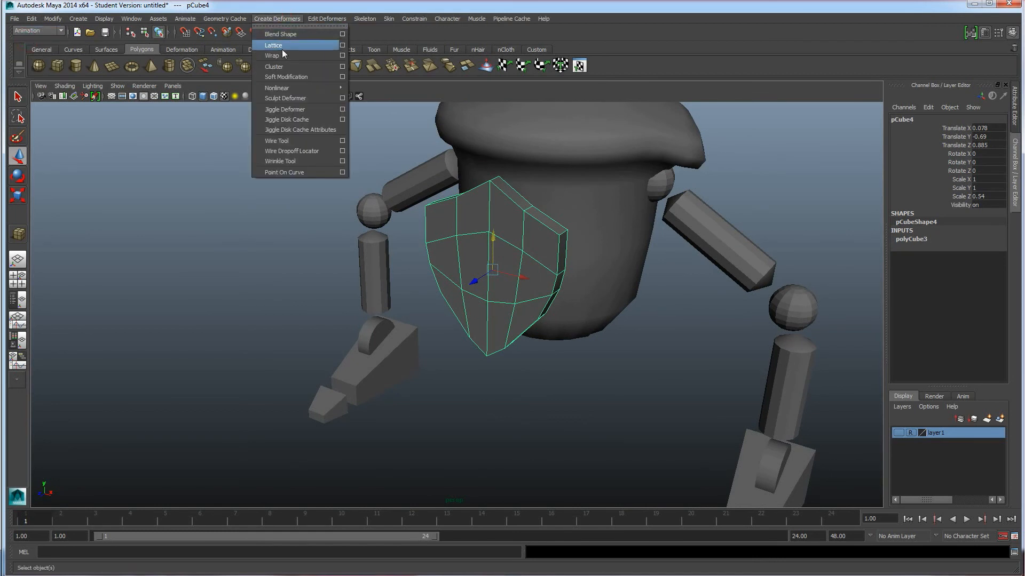
left_click(342, 45)
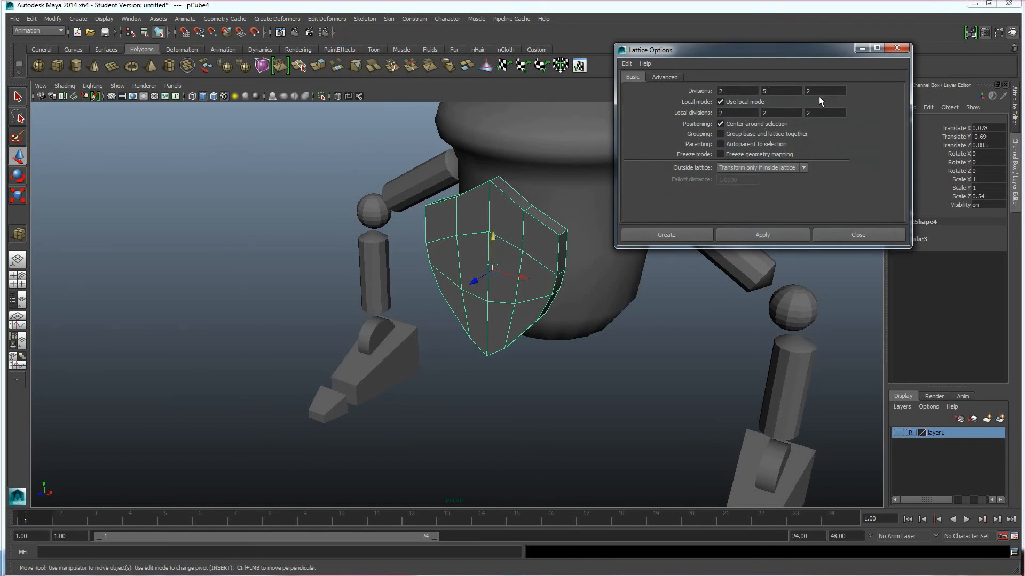
left_click(757, 234)
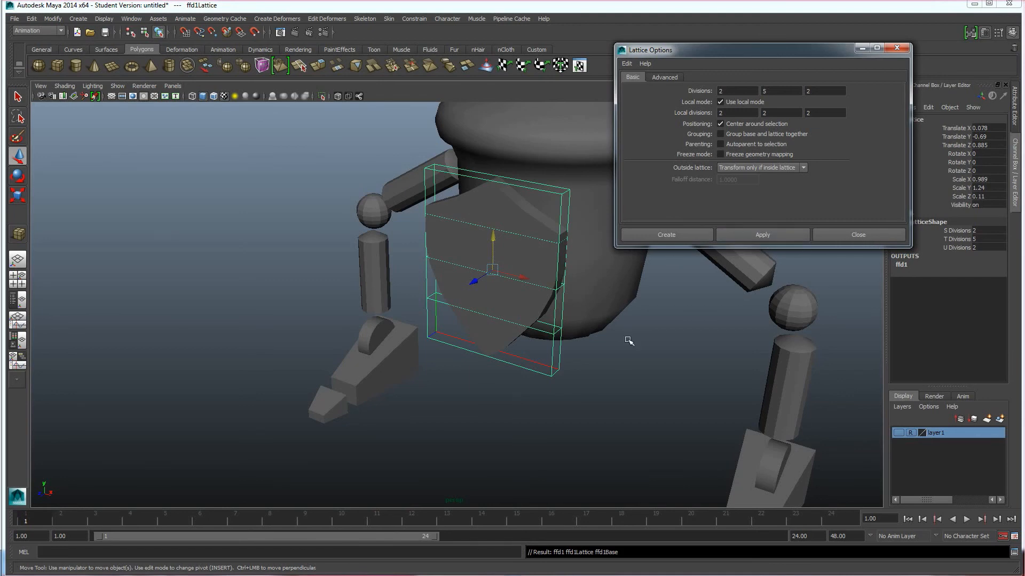
Step: Move the lower rows of lattice points back towards the torso and the second row from the top slightly forward
left_click_drag(591, 359, 558, 369, "alt")
right_click_drag(489, 349, 500, 325)
left_click_drag(501, 364, 570, 283, "alt")
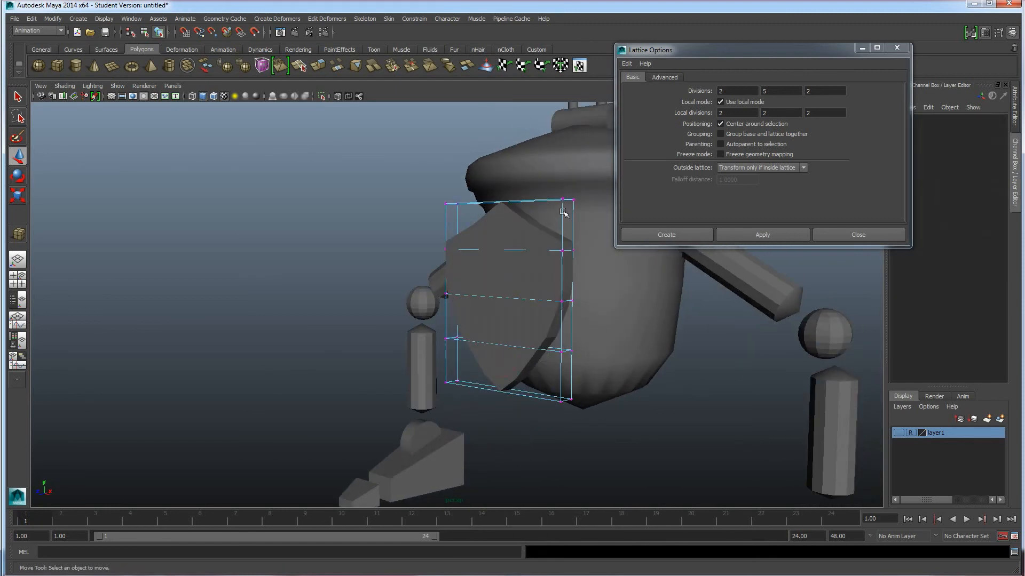
left_click_drag(521, 382, 507, 273, "alt")
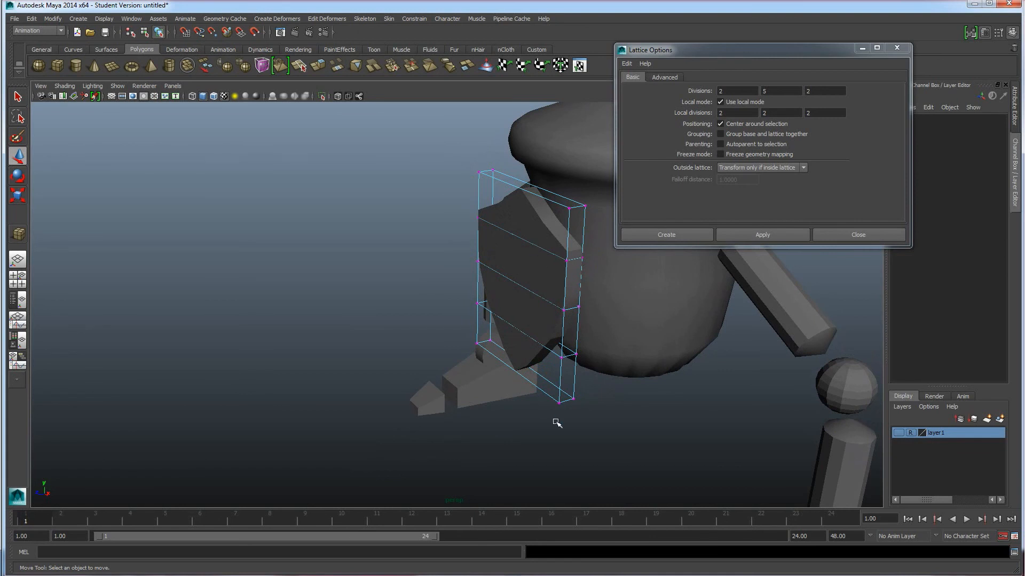
left_click_drag(570, 417, 468, 372, "alt")
mouse_move(520, 406)
left_mouse_down("alt")
mouse_move(499, 407)
mouse_move(531, 407)
mouse_move(527, 398)
left_mouse_up("alt")
left_click_drag(507, 334, 589, 364)
left_click_drag(515, 356, 524, 355)
left_click_drag(508, 233, 580, 269)
left_click_drag(510, 253, 504, 253)
left_click_drag(518, 315, 555, 320, "alt")
left_click_drag(584, 415, 742, 272, "alt")
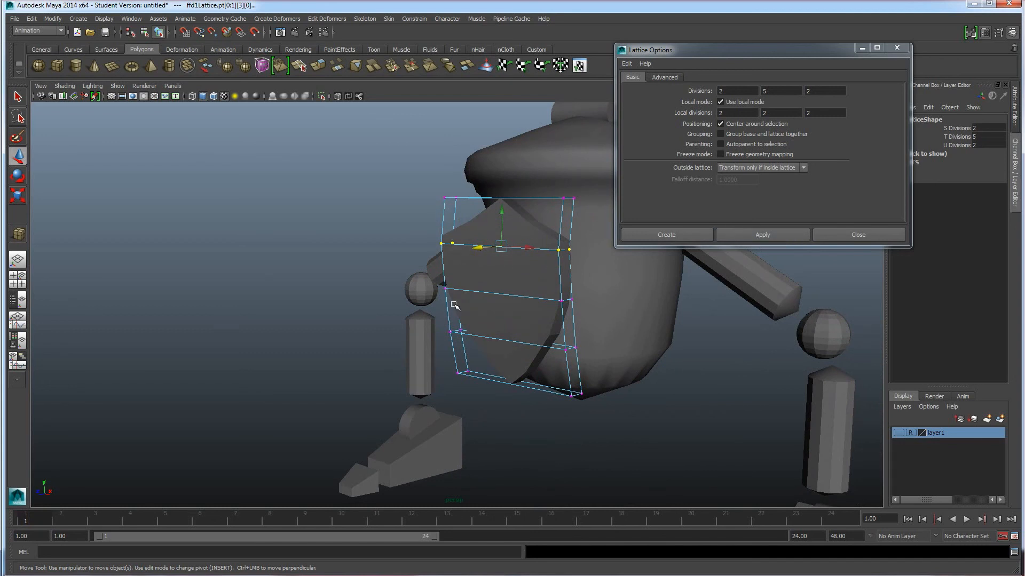
Step: Return to object selection and delete the shield's history to bake in the lattice deformation
right_click_drag(456, 365, 490, 352)
left_click(463, 354)
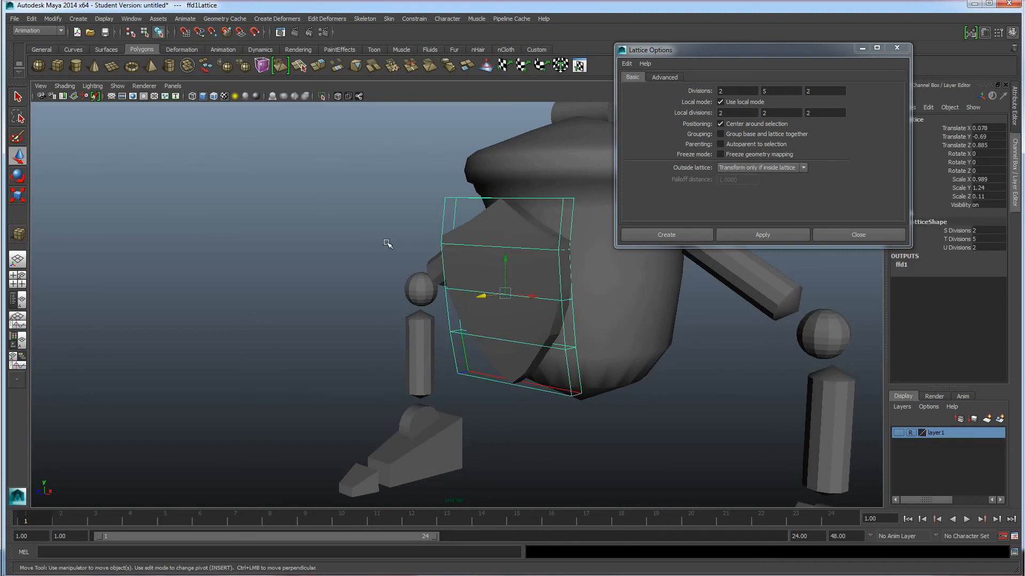
left_click(459, 316)
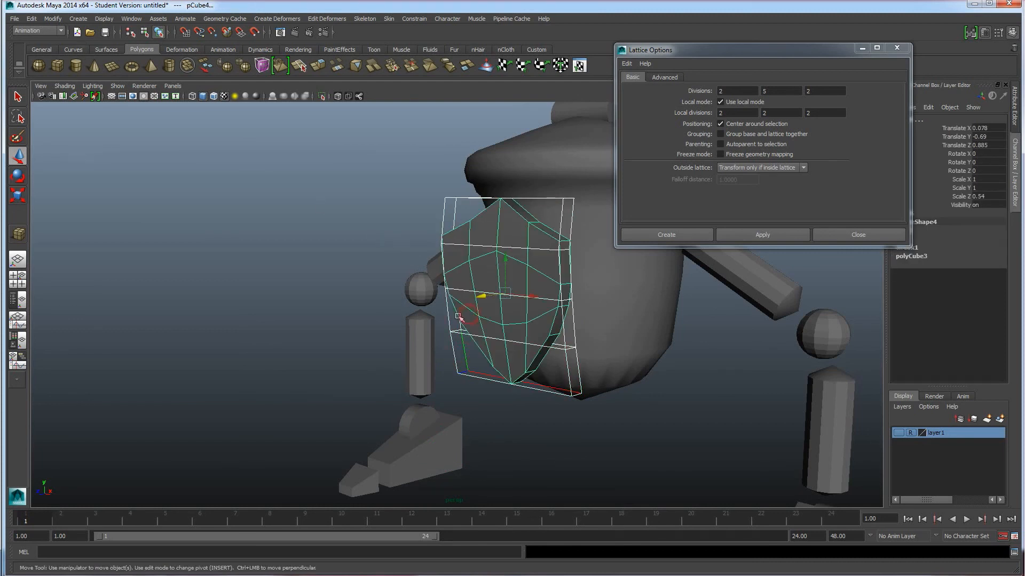
left_click(33, 19)
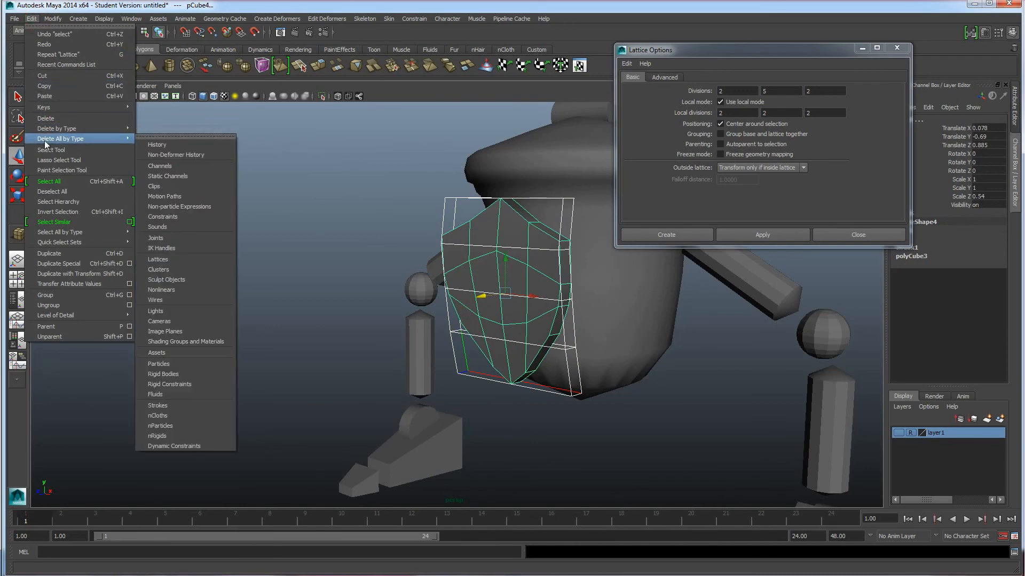
mouse_move(53, 131)
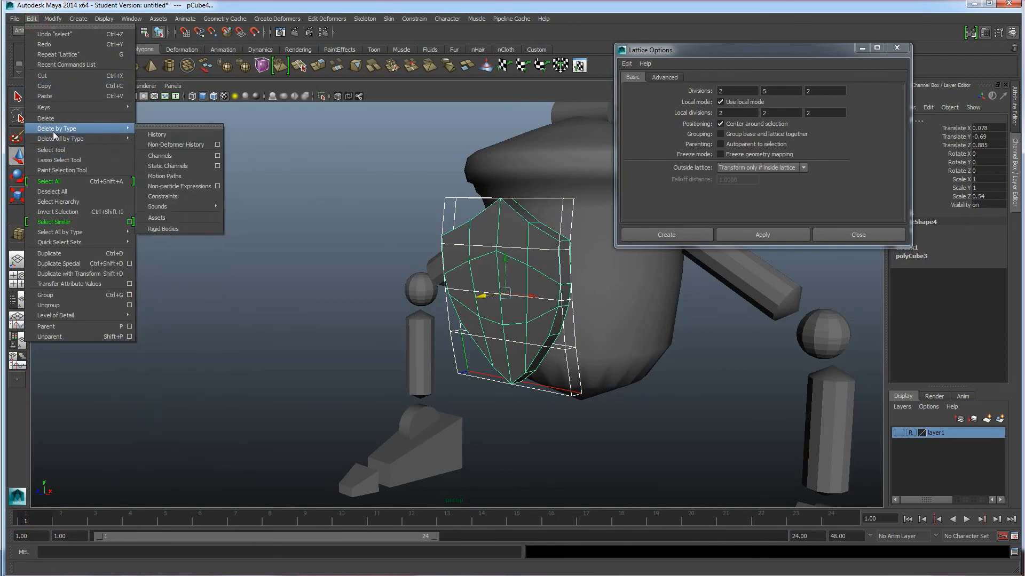
left_click(157, 134)
left_click_drag(406, 229, 334, 225, "alt")
left_click_drag(530, 328, 514, 248, "alt")
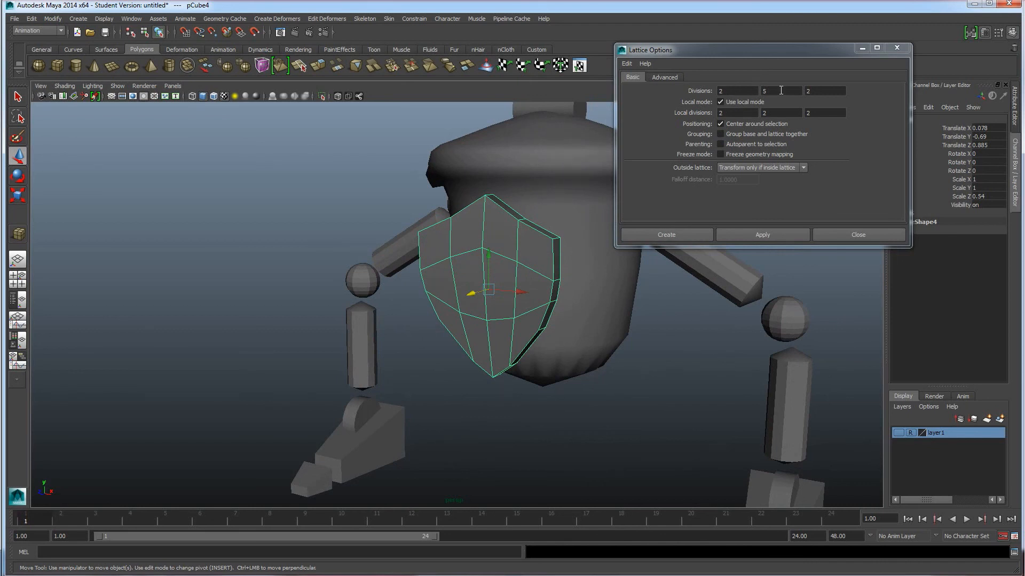
Step: Apply a new lattice to the shield with divisions 5, 2, 2
double_click(736, 89)
type("5")
double_click(782, 90)
type("2")
left_click(767, 235)
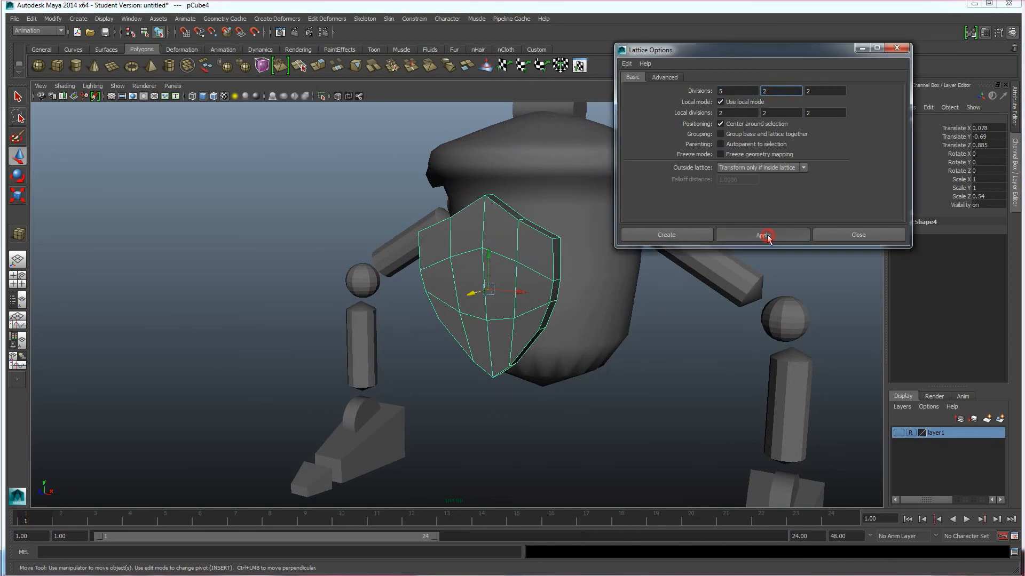
Step: Bow the shield around the torso by moving the outer lattice columns back and the centre column forward
left_click_drag(502, 328, 564, 308, "alt")
mouse_move(573, 397)
right_mouse_down()
mouse_move(561, 376)
mouse_move(564, 399)
right_mouse_up()
left_click_drag(563, 399, 522, 179, "alt")
left_click_drag(346, 158, 497, 352, "shift")
left_click_drag(515, 298, 368, 276)
left_click_drag(505, 256, 497, 261)
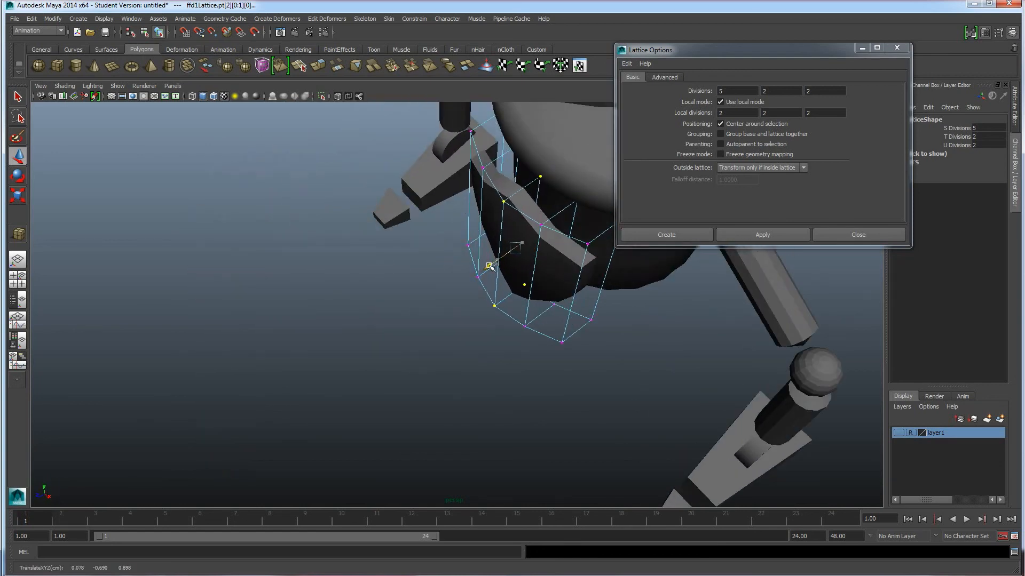
left_click_drag(492, 281, 547, 209, "alt")
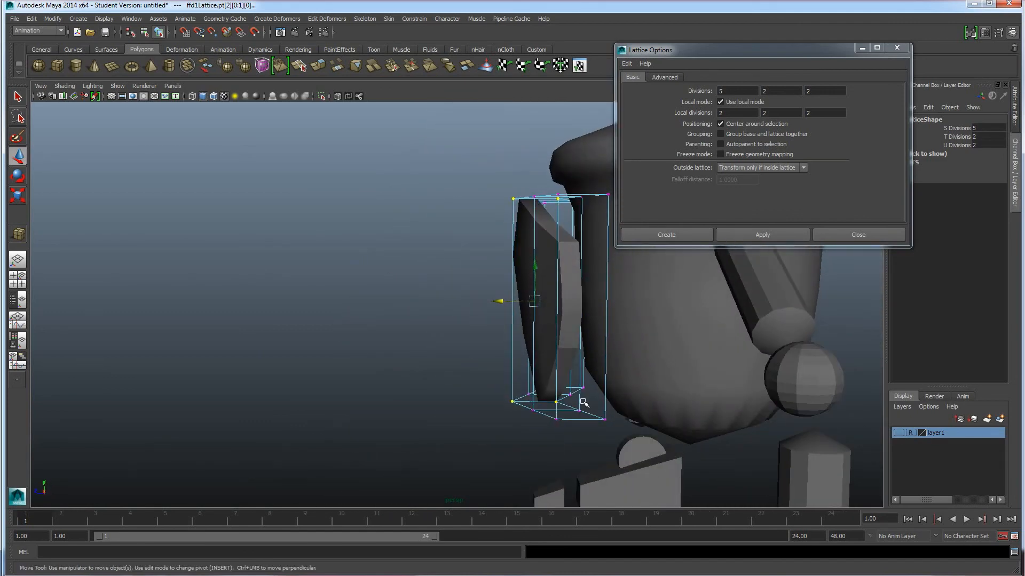
Step: Return to object selection, delete the shield's history to bake in the bowed lattice shape, and close the lattice options
left_click_drag(569, 391, 676, 467, "alt")
left_click_drag(503, 338, 384, 295, "alt")
left_click_drag(608, 288, 641, 416, "alt")
left_click_drag(455, 289, 433, 265, "alt")
left_click_drag(514, 356, 471, 333, "alt")
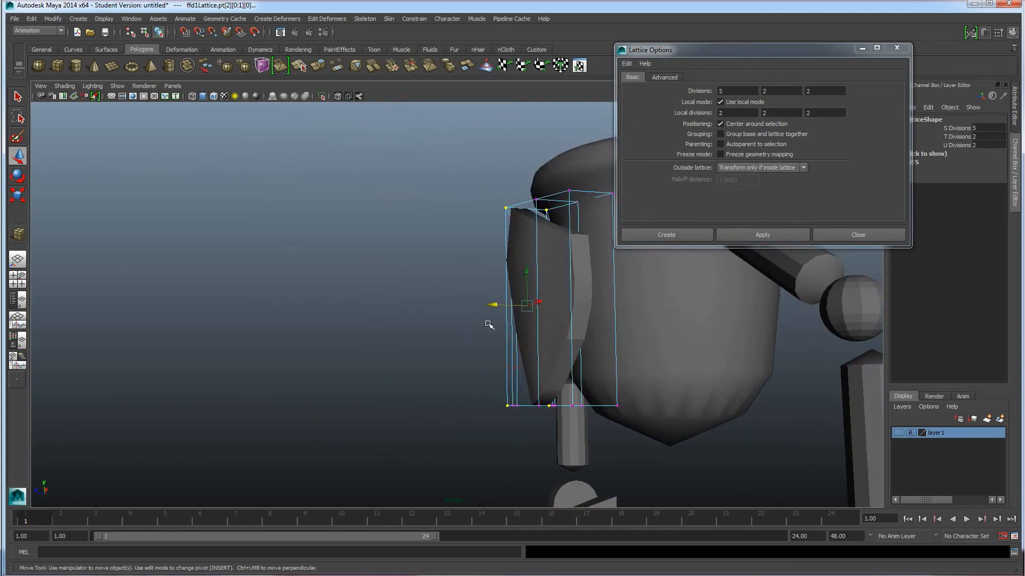
left_click_drag(497, 281, 502, 307, "alt")
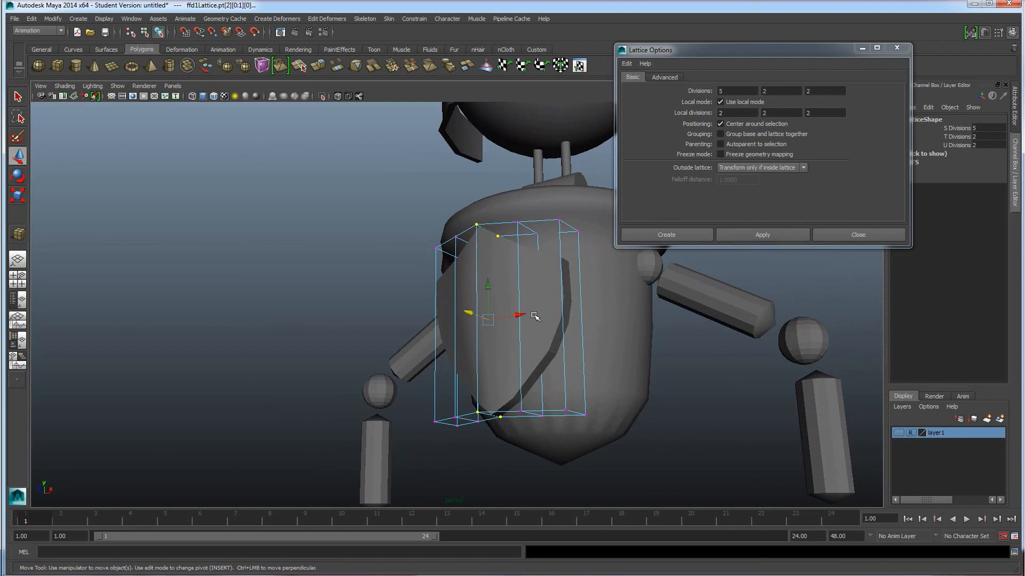
right_click_drag(433, 428, 455, 408)
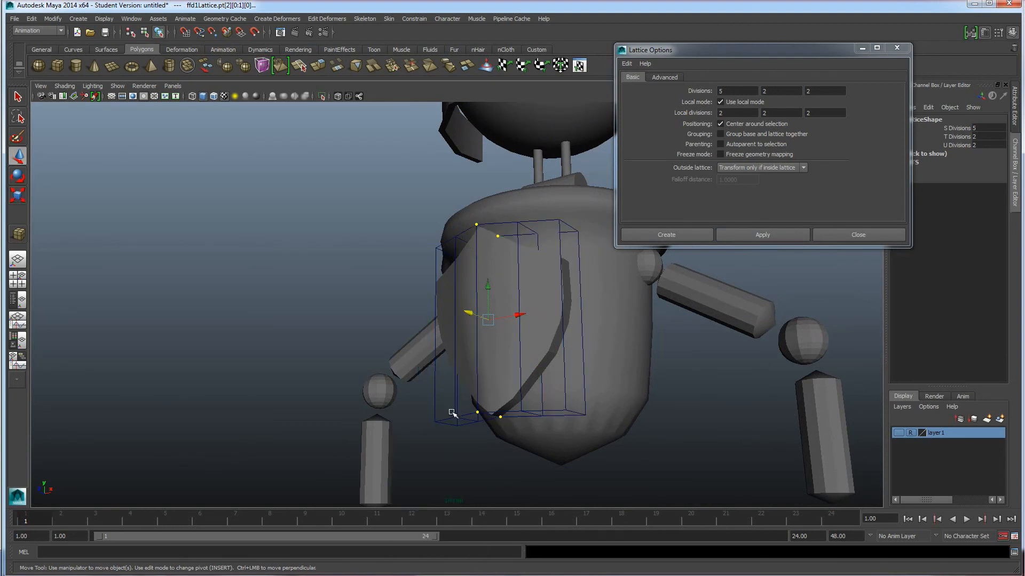
left_click(435, 417)
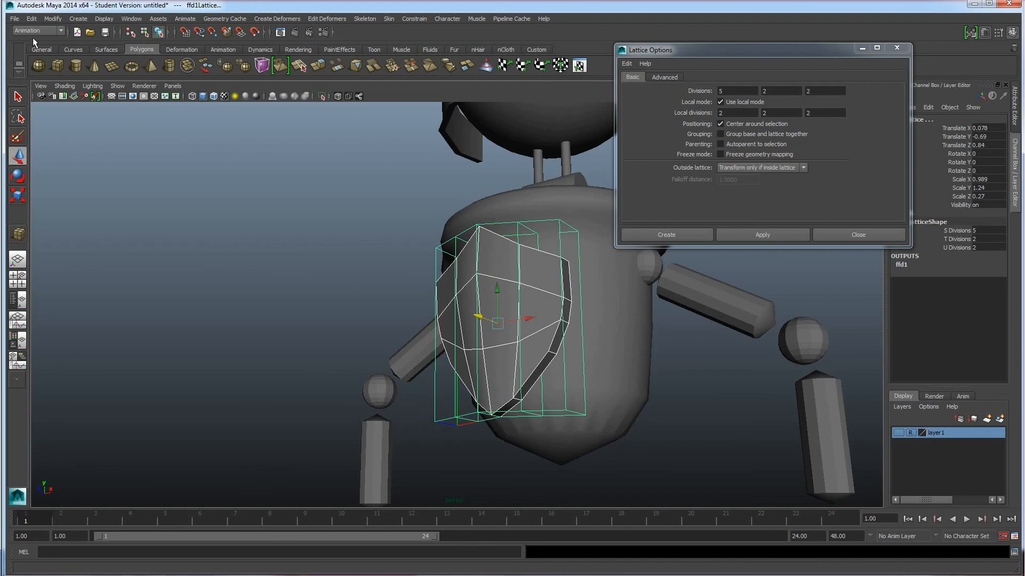
left_click(53, 19)
mouse_move(32, 19)
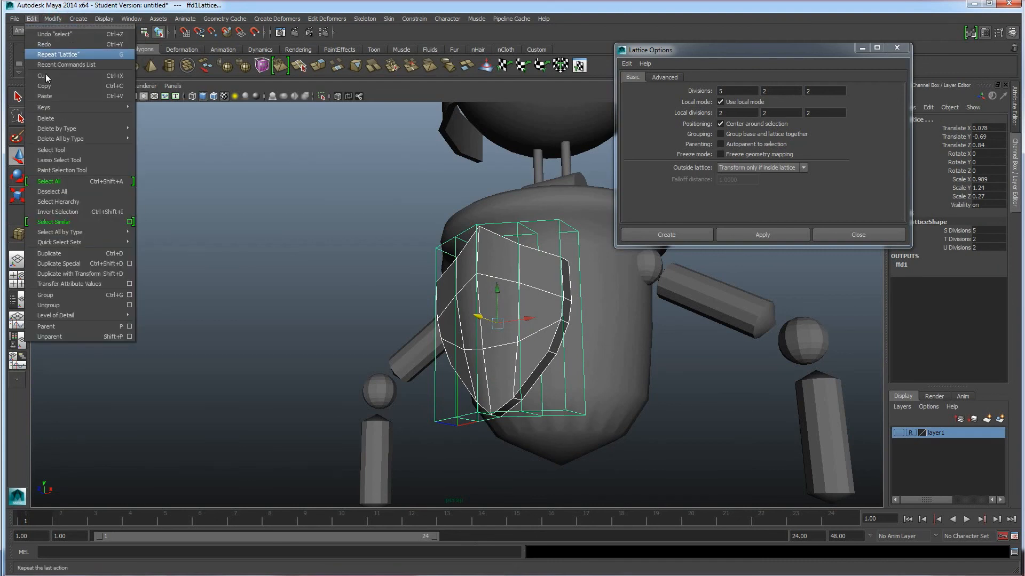
mouse_move(107, 129)
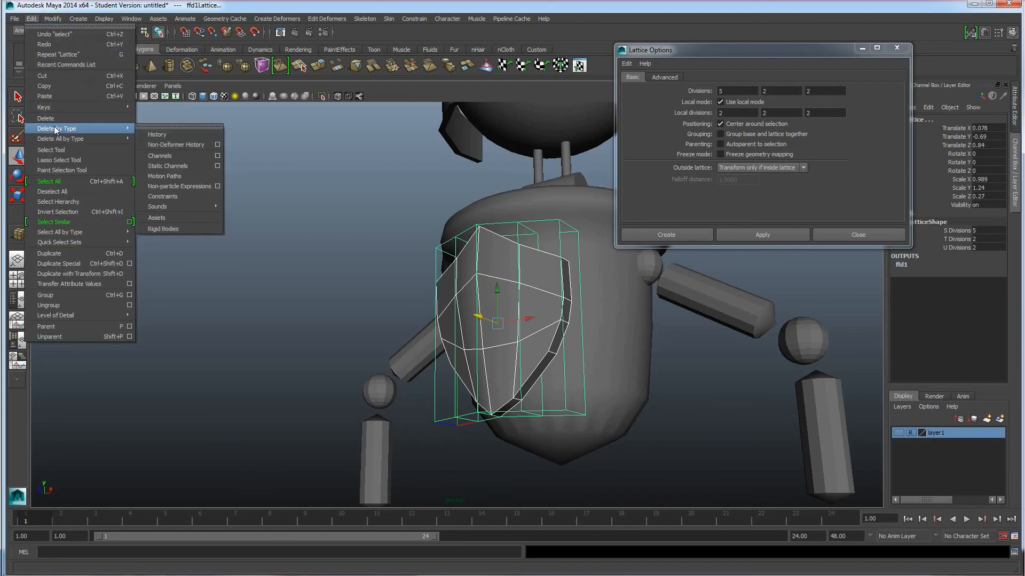
left_click(162, 137)
left_click_drag(396, 323, 469, 380, "alt")
left_click(896, 49)
Step: Extrude all twelve front faces of the chest shield and scale them evenly inward to form a border
left_click_drag(512, 283, 411, 243, "alt")
left_click_drag(515, 302, 526, 366)
right_click_drag(526, 366, 549, 372, "alt")
middle_click_drag(549, 373, 556, 370, "alt")
right_click_drag(515, 257, 516, 282)
left_click(426, 271)
left_click(472, 249, "shift")
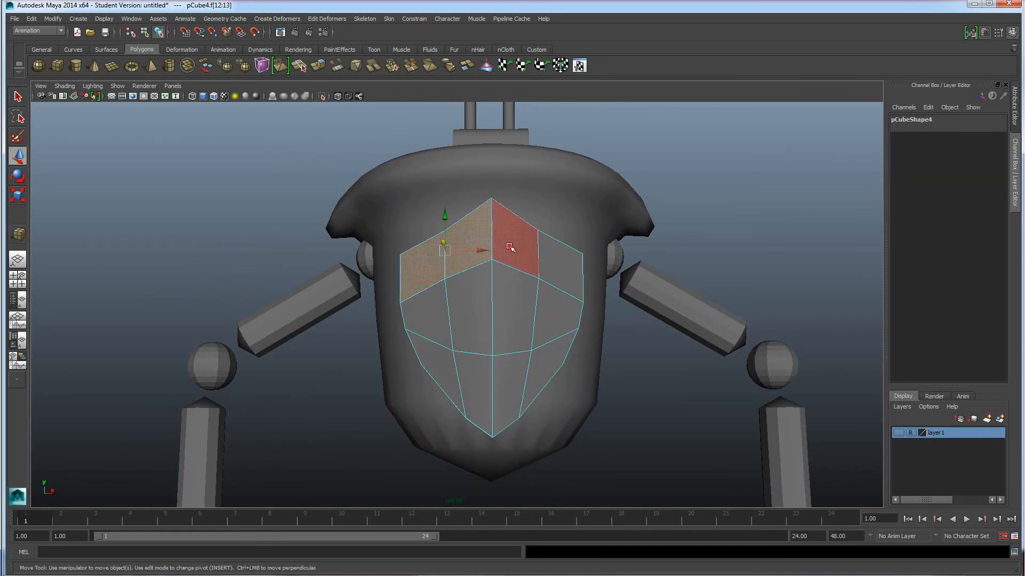
left_click(510, 247, "shift")
left_click(559, 274, "shift")
left_click(555, 317, "shift")
left_click(506, 319, "shift")
left_click(479, 320, "shift")
left_click(424, 313, "shift")
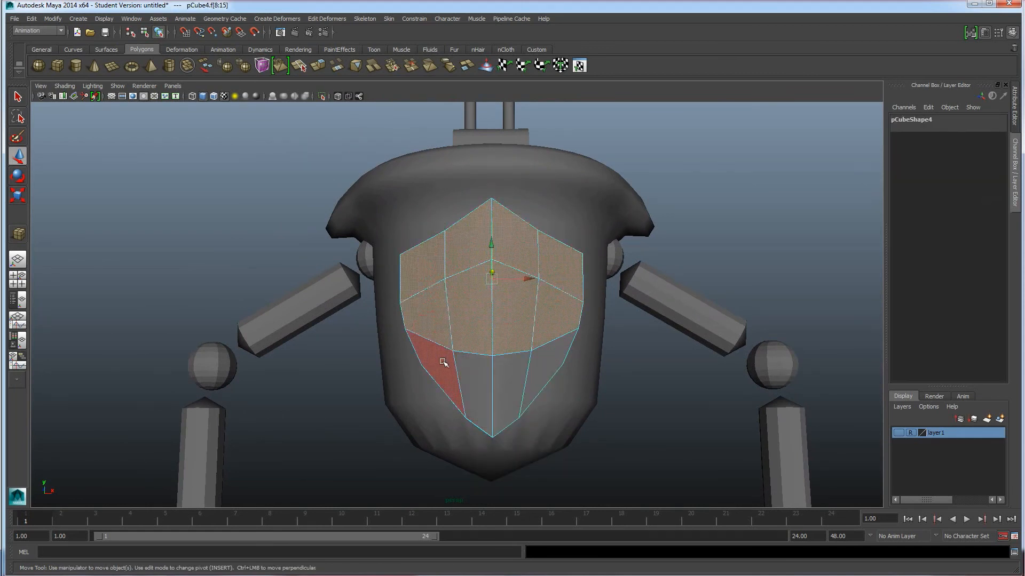
left_click(435, 363, "shift")
left_click(474, 373, "shift")
left_click(509, 384, "shift")
left_click(546, 369, "shift")
left_click(318, 65)
left_click(444, 321)
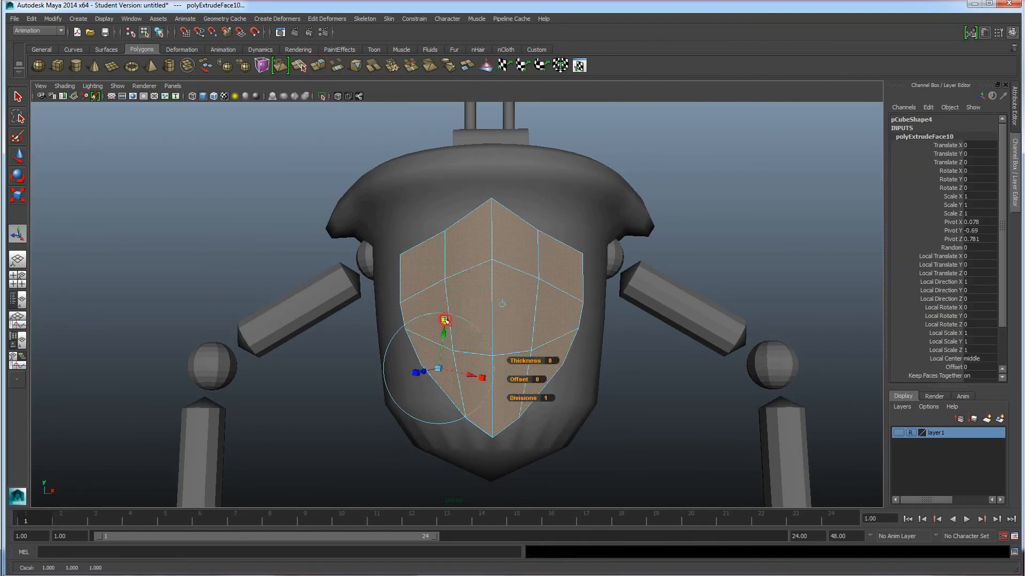
mouse_move(439, 369)
left_mouse_down()
mouse_move(427, 369)
mouse_move(435, 384)
left_mouse_up()
left_click(426, 369)
Step: Extrude the inset front faces again, sink them about 0.044 into the shield, and return to object selection with nothing selected
left_click(319, 67)
left_click_drag(483, 444, 492, 372, "alt")
left_click_drag(512, 333, 517, 331)
left_click_drag(536, 374, 593, 366, "alt")
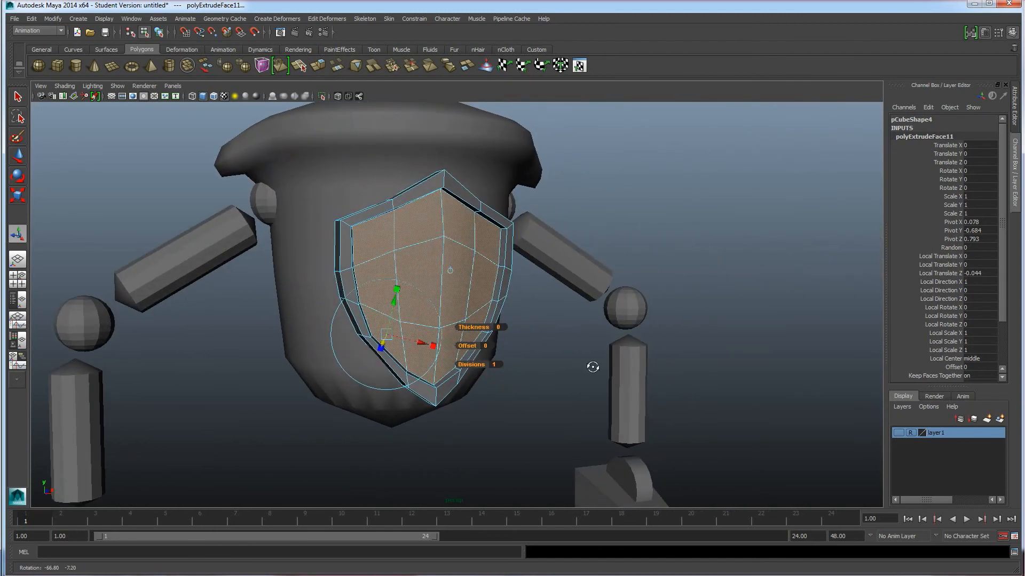
right_click_drag(480, 283, 515, 275)
left_click(561, 354)
Step: Save the scene to the Desktop as "demo video character" in Maya Binary format, accepting the student version notice
left_click_drag(560, 354, 462, 435, "alt")
scroll(499, 434, "down", 8)
scroll(462, 434, "down", 3)
middle_click_drag(478, 435, 481, 460, "alt")
left_click_drag(482, 460, 460, 444, "alt")
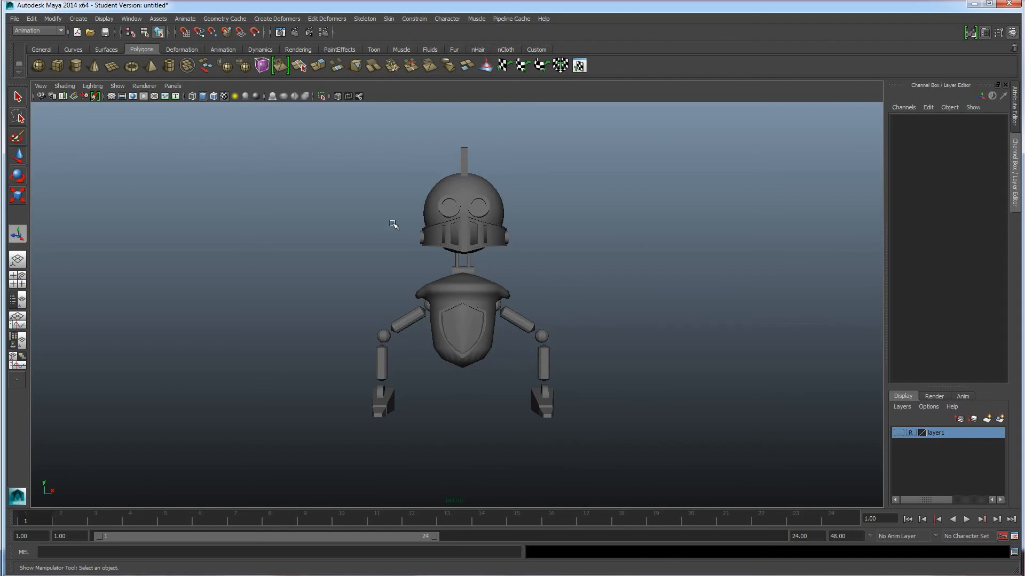
left_click(15, 18)
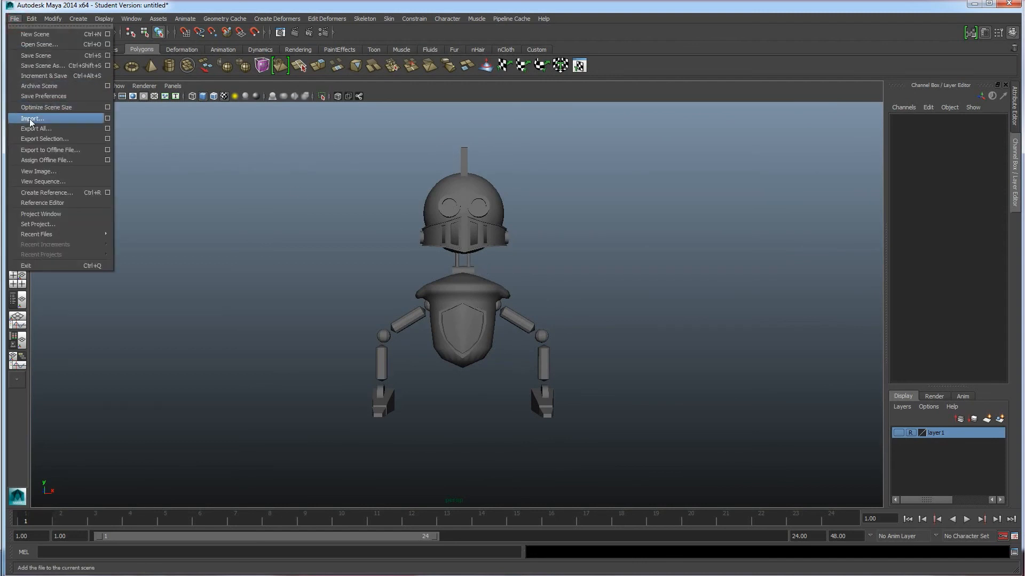
left_click(42, 65)
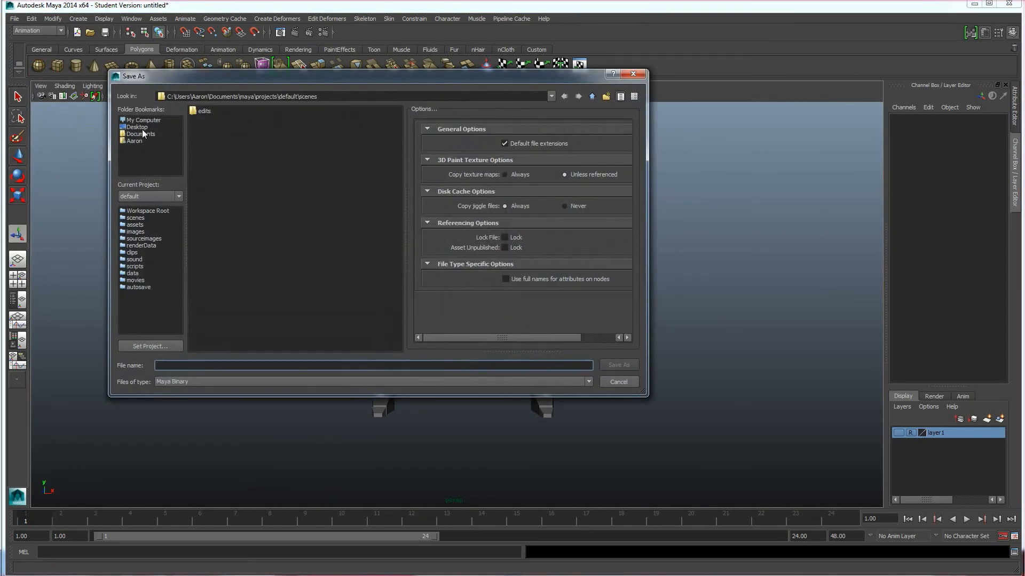
left_click(140, 127)
left_click(229, 364)
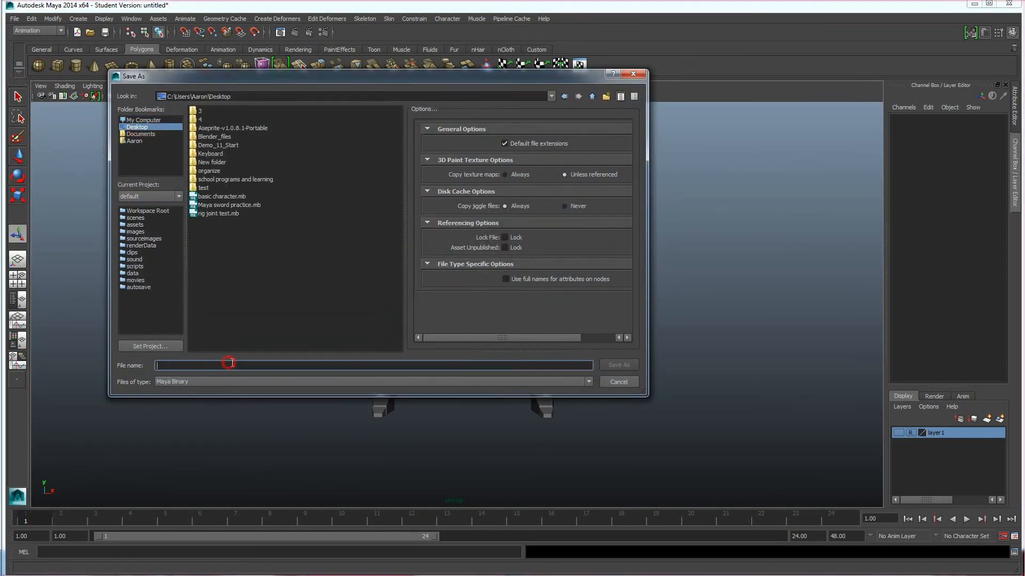
type("demo video character")
left_click(579, 382)
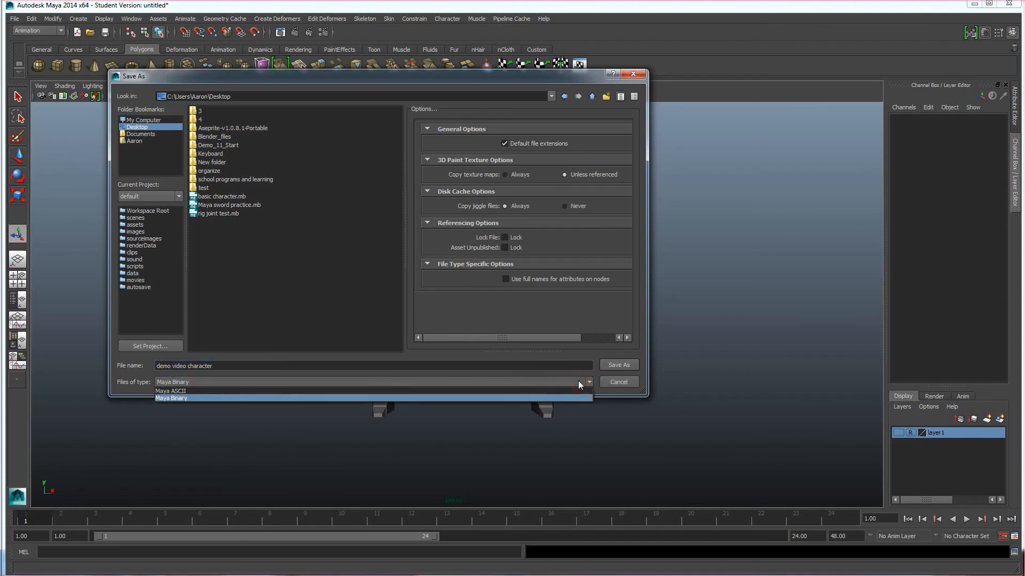
left_click(503, 354)
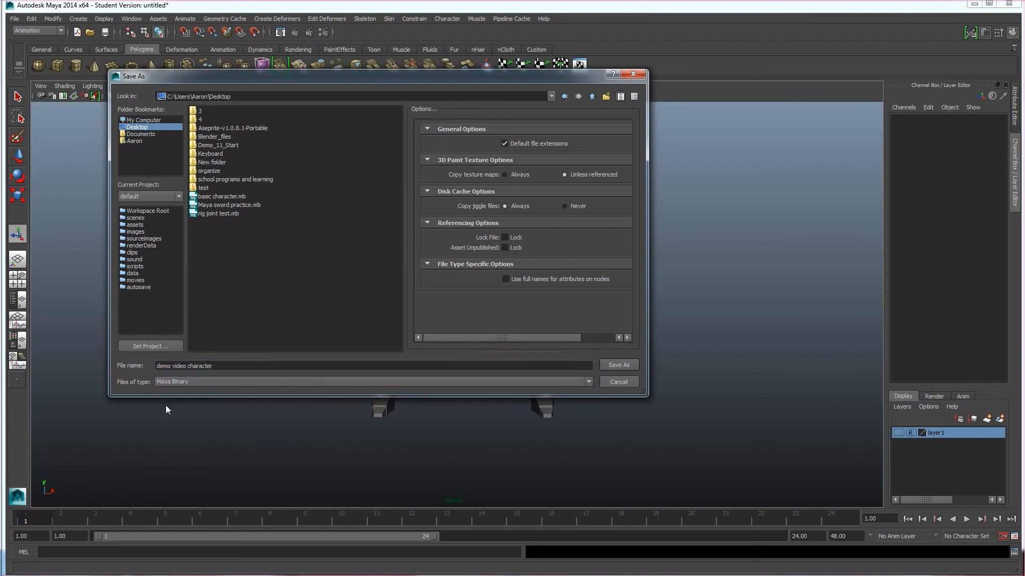
left_click(613, 364)
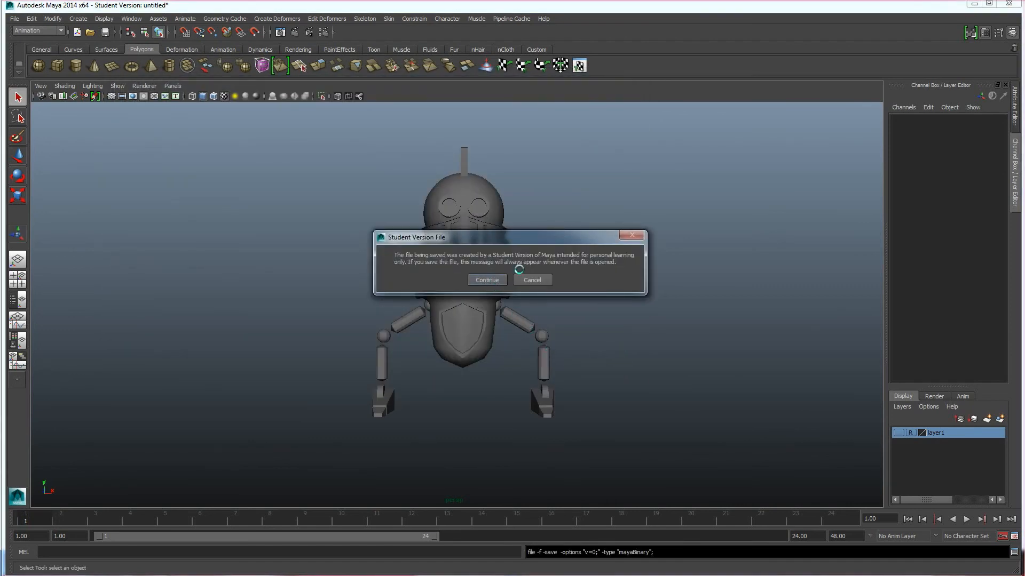
left_click(489, 280)
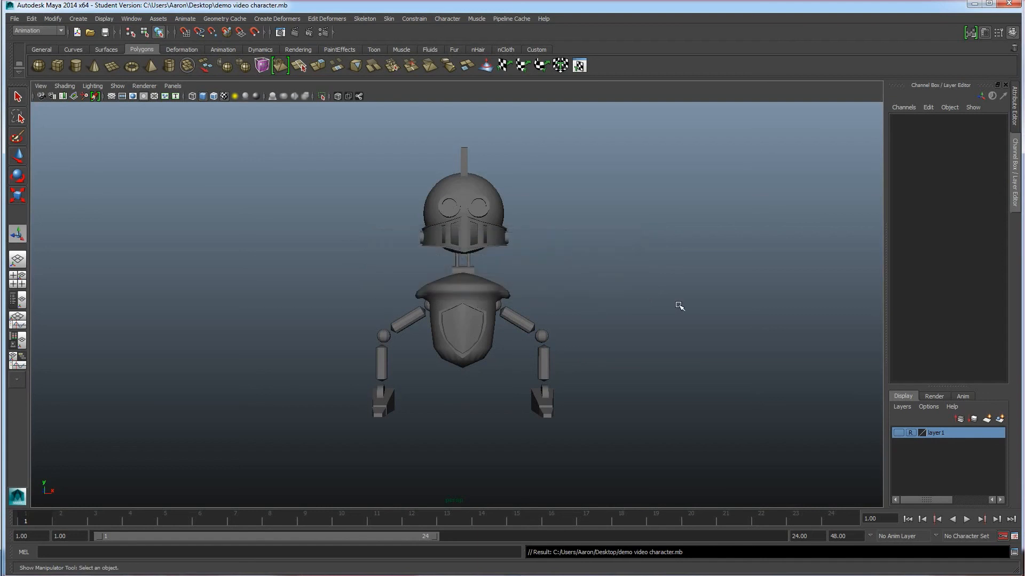